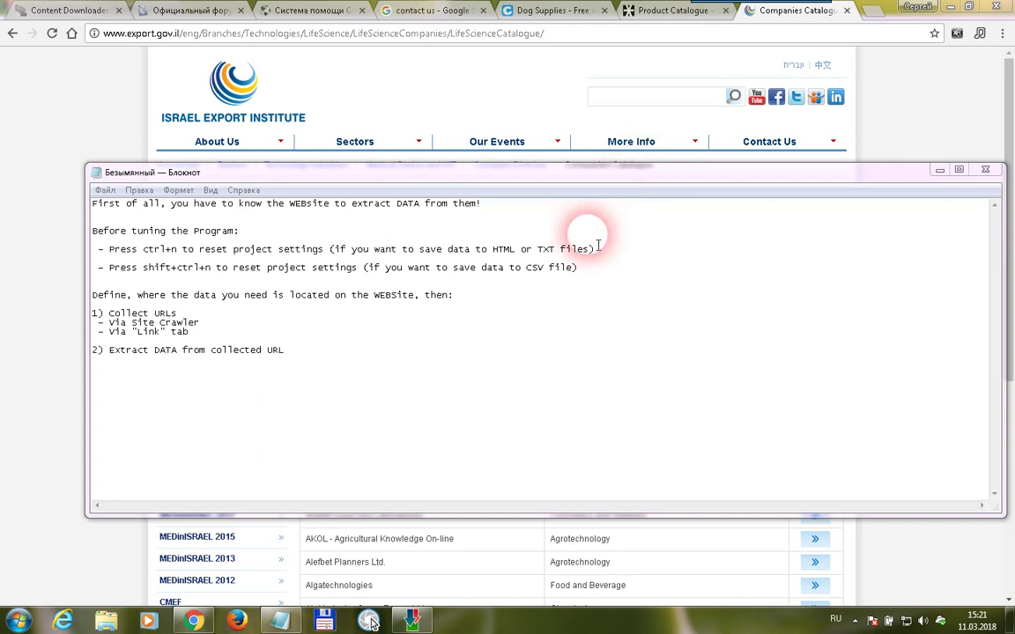
Glance at Content Downloader, return to the Notepad notes and highlight the opening line about knowing the website to extract data from
click(369, 621)
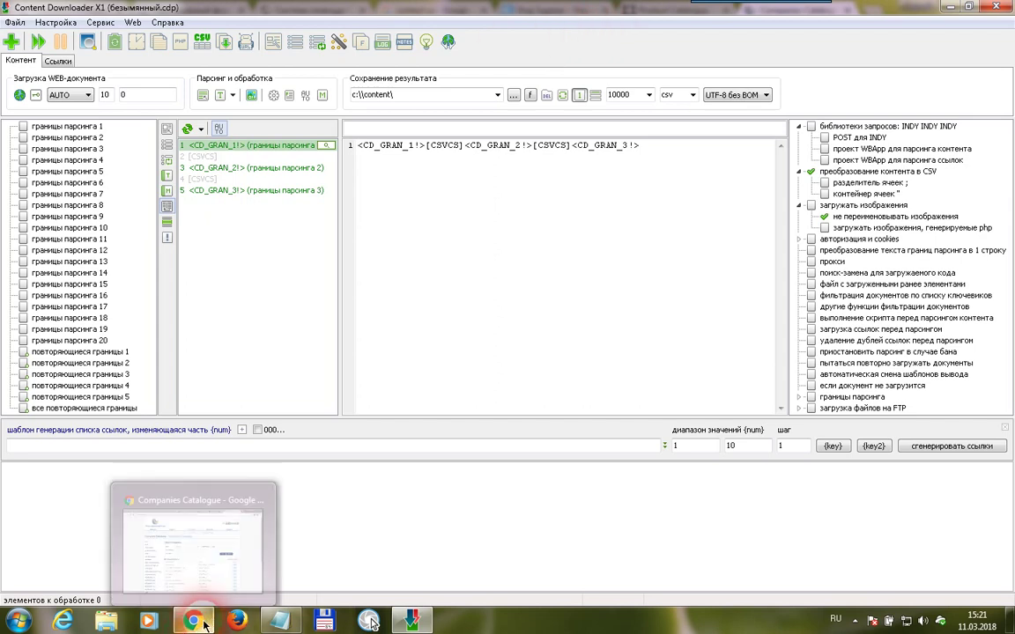
click(280, 622)
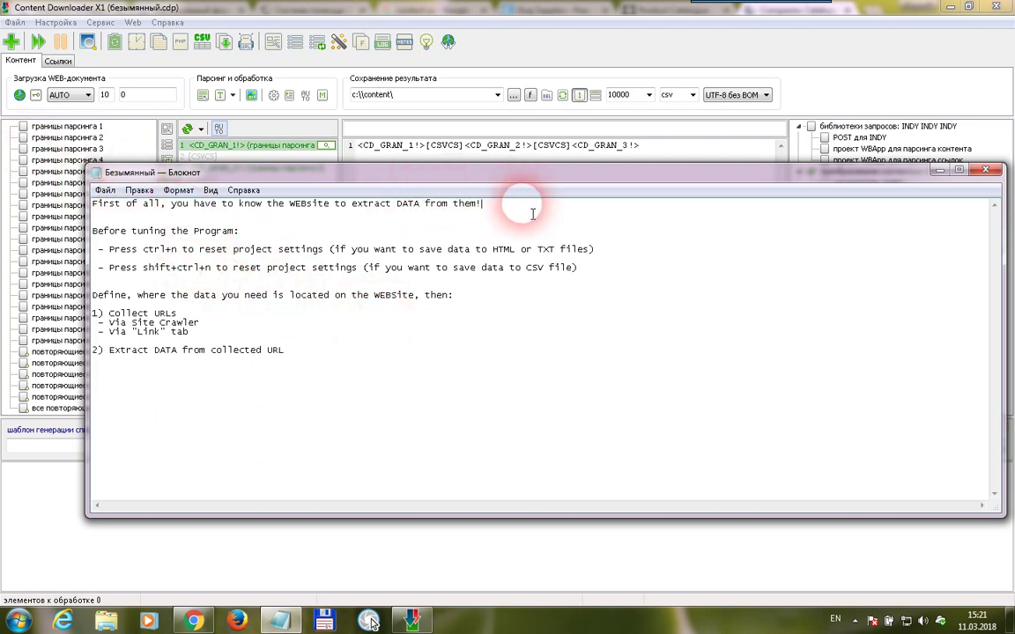
drag(532, 213, 114, 199)
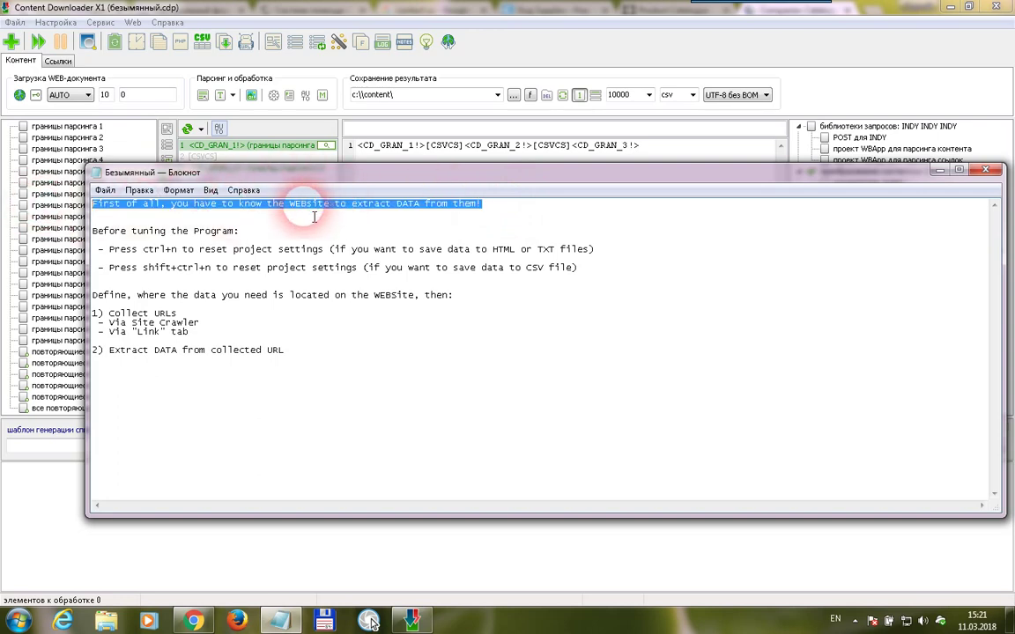
In Chrome's Companies Catalogue, expand the details of the first three listed companies and go to results page 4
click(194, 622)
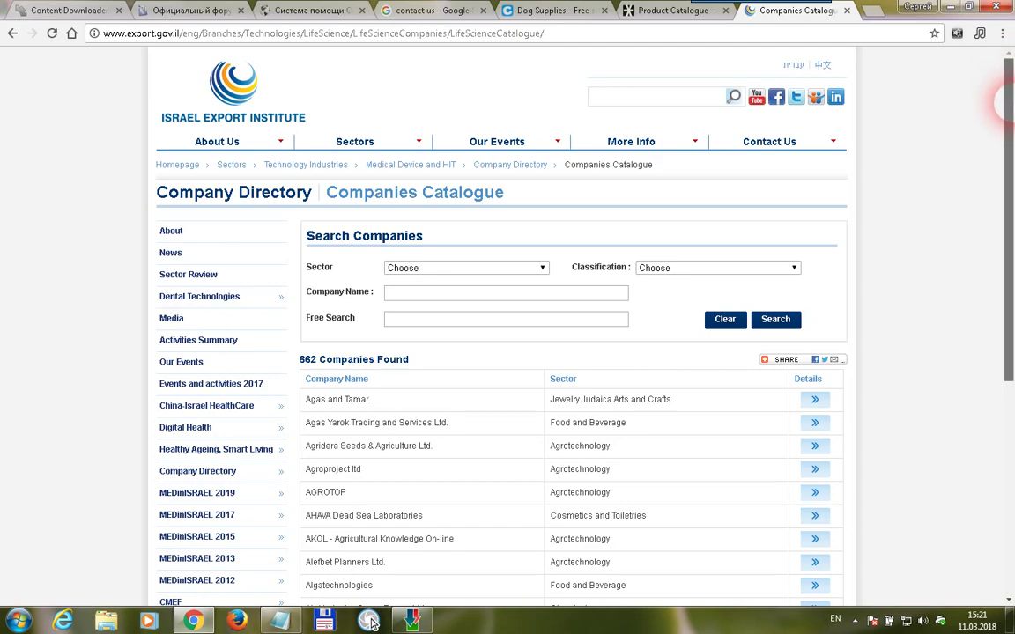
scroll(1005, 176, down, 2)
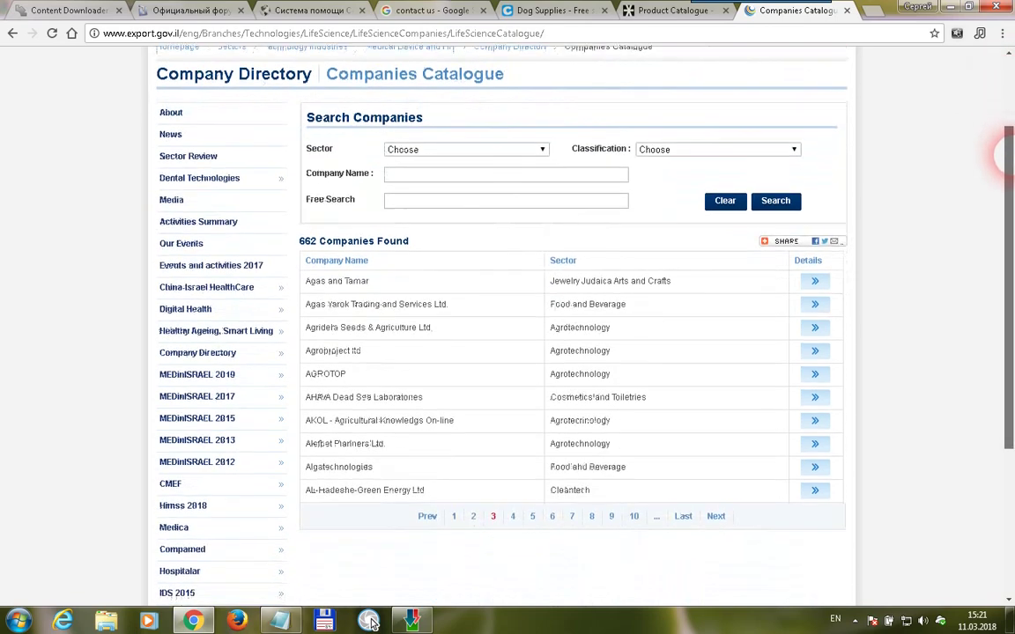
click(433, 286)
scroll(397, 306, down, 3)
click(397, 358)
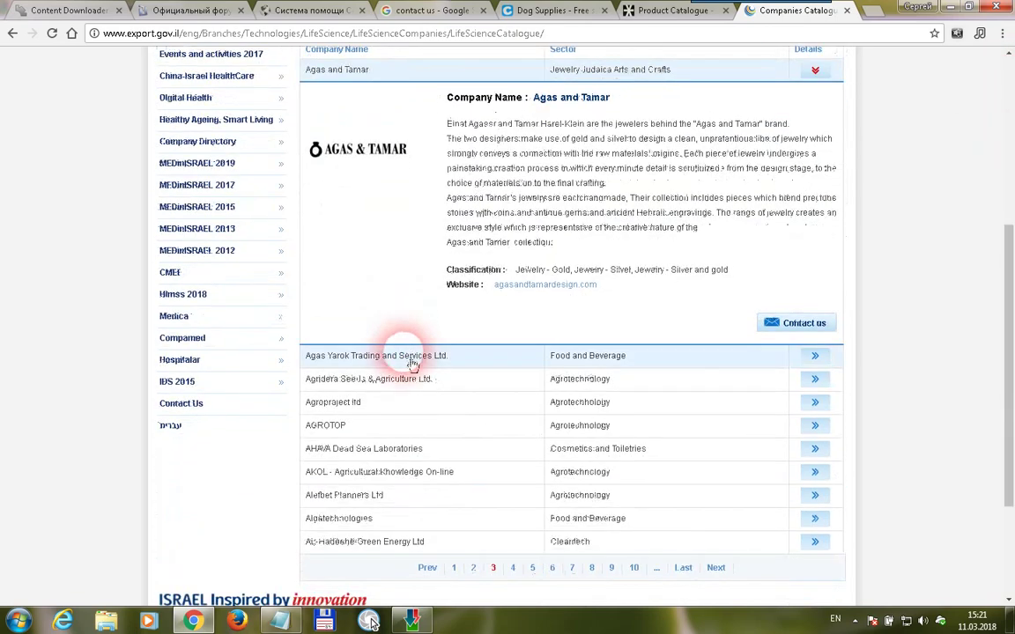
scroll(426, 397, down, 3)
click(437, 358)
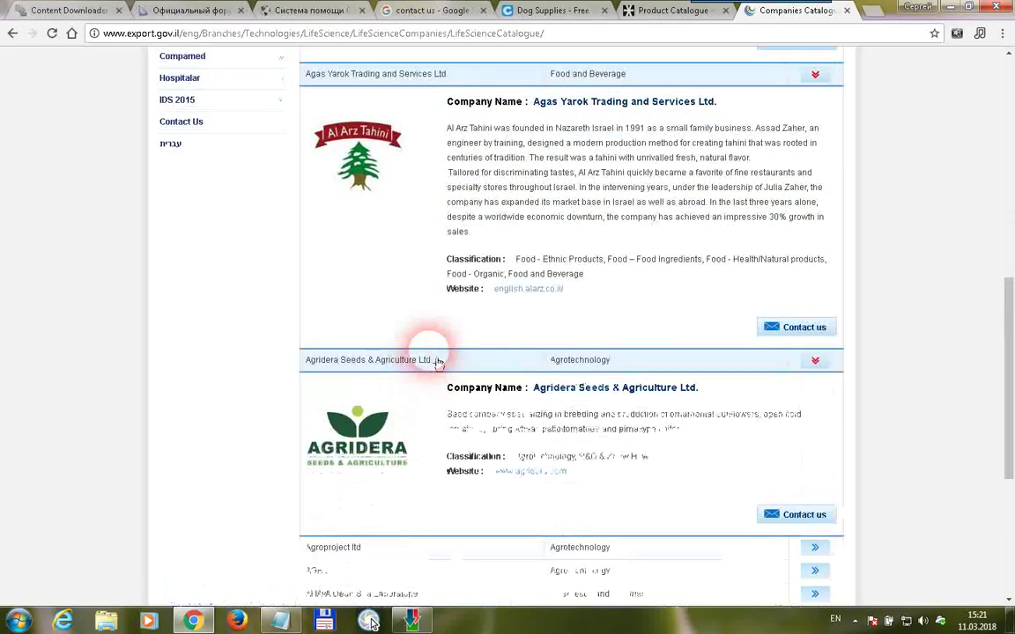
drag(1008, 281, 1008, 374)
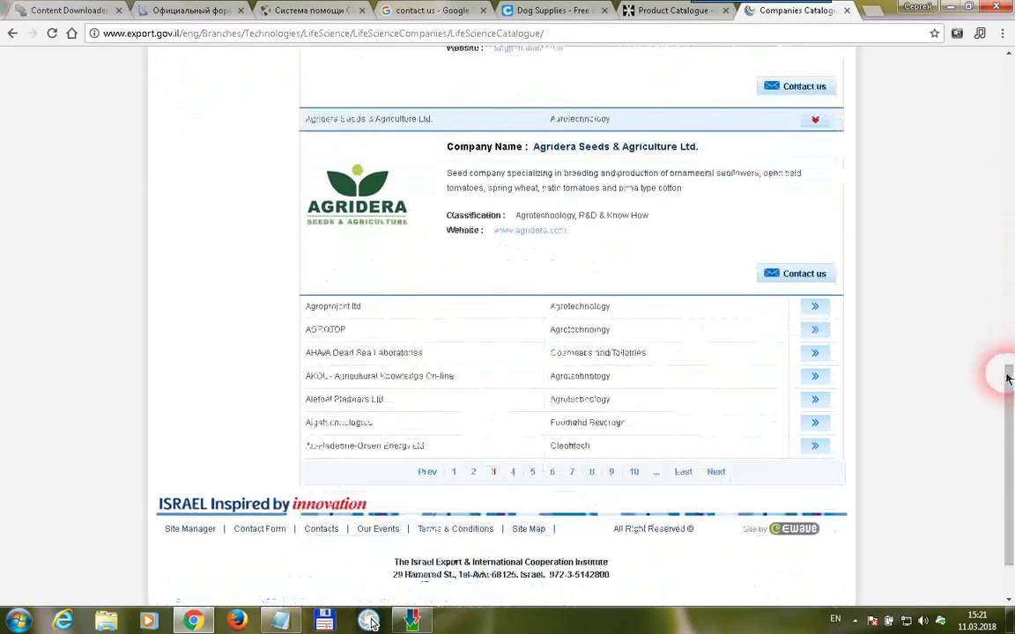
click(515, 475)
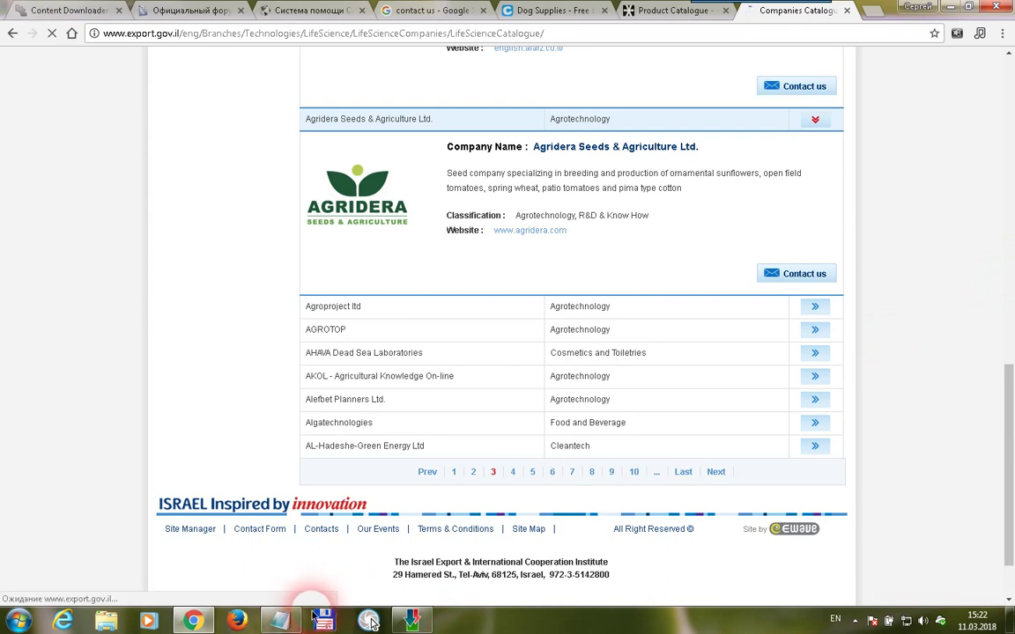
Return to the Notepad notes and highlight the shortcuts for resetting project settings for HTML or TXT output and for CSV output
click(280, 621)
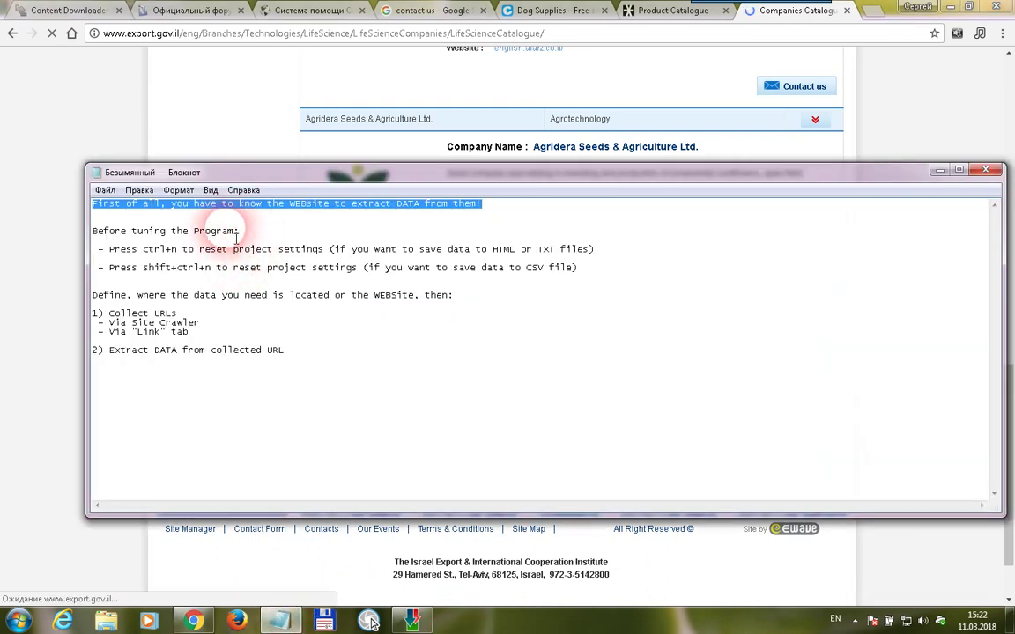
mouse_move(414, 623)
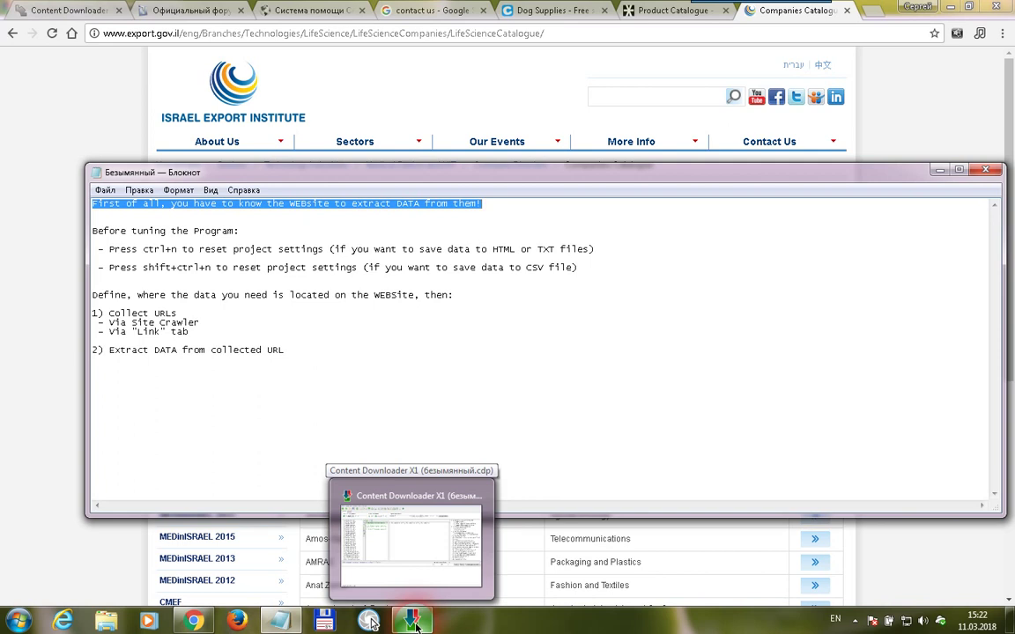
double_click(158, 250)
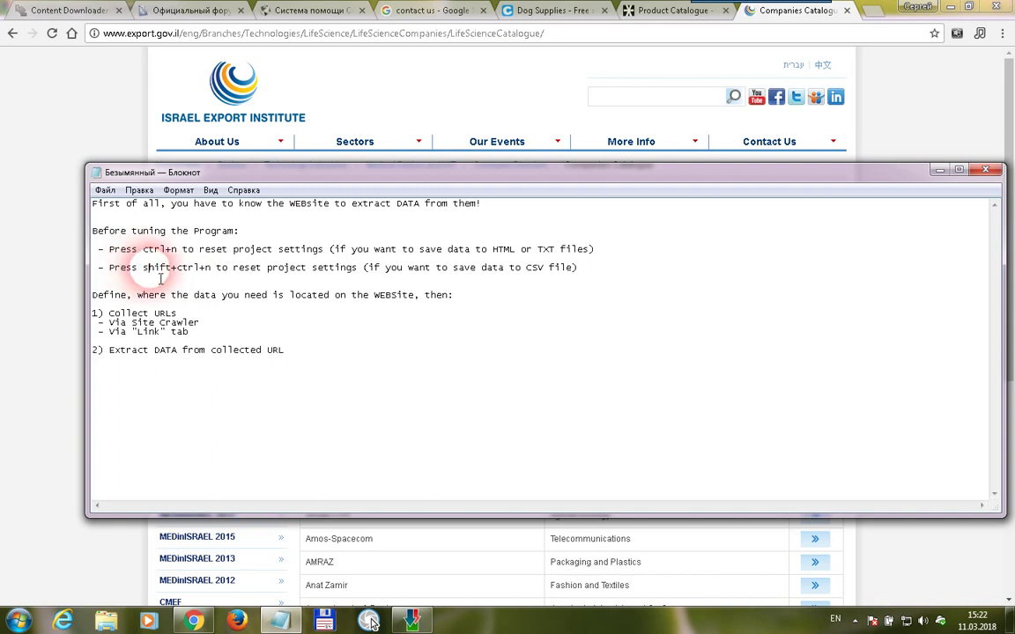
drag(159, 278, 218, 282)
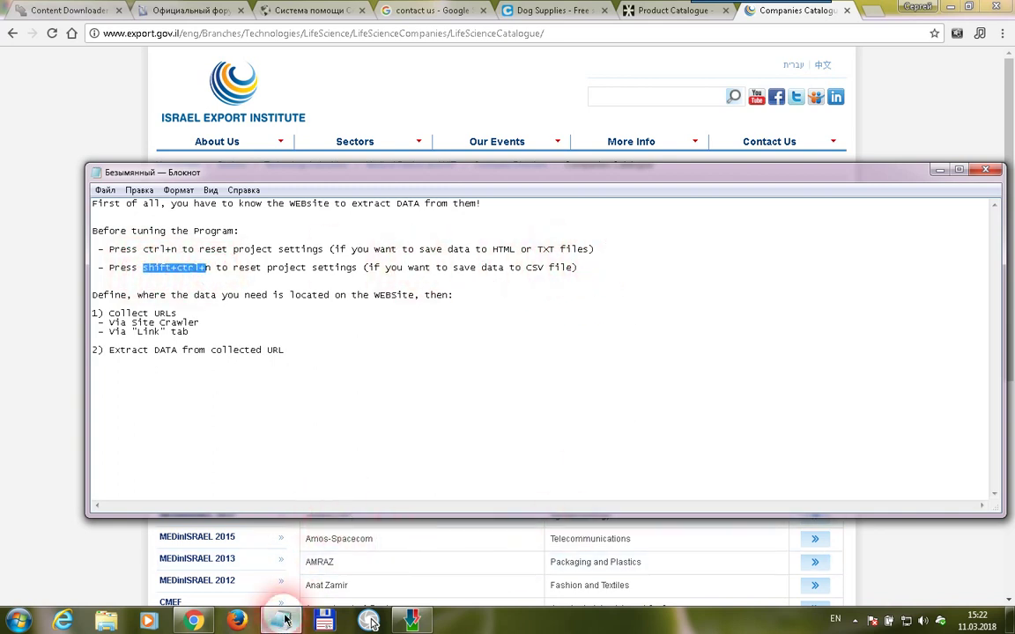
Switch to Content Downloader and request a reset of all settings for a new CSV content-parsing project
mouse_move(284, 625)
click(432, 622)
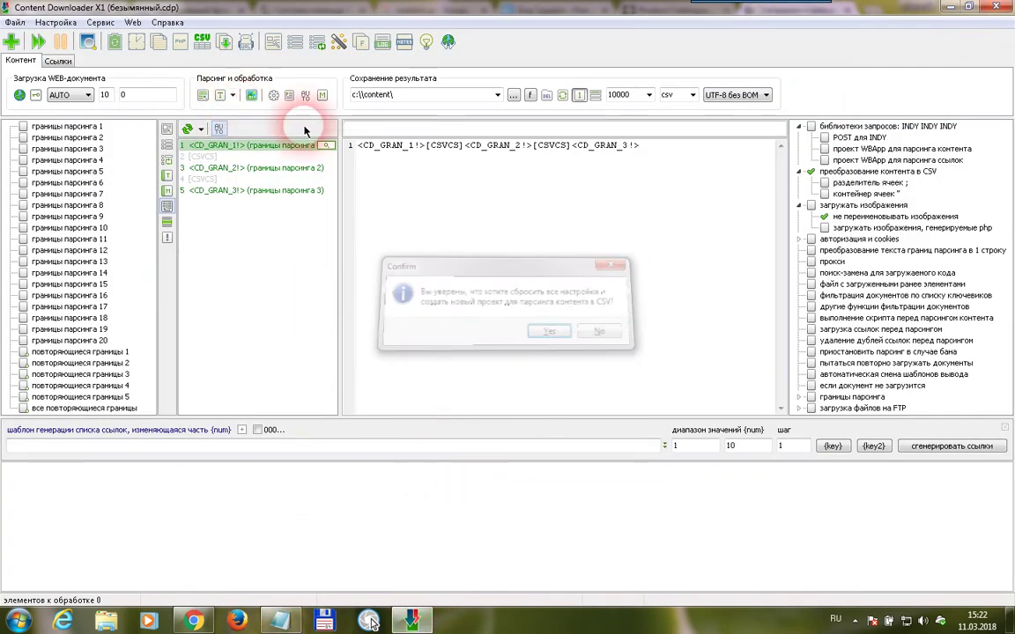
Review the page 4 company list in Chrome and highlight the Notepad line on defining where the needed data is located
click(199, 622)
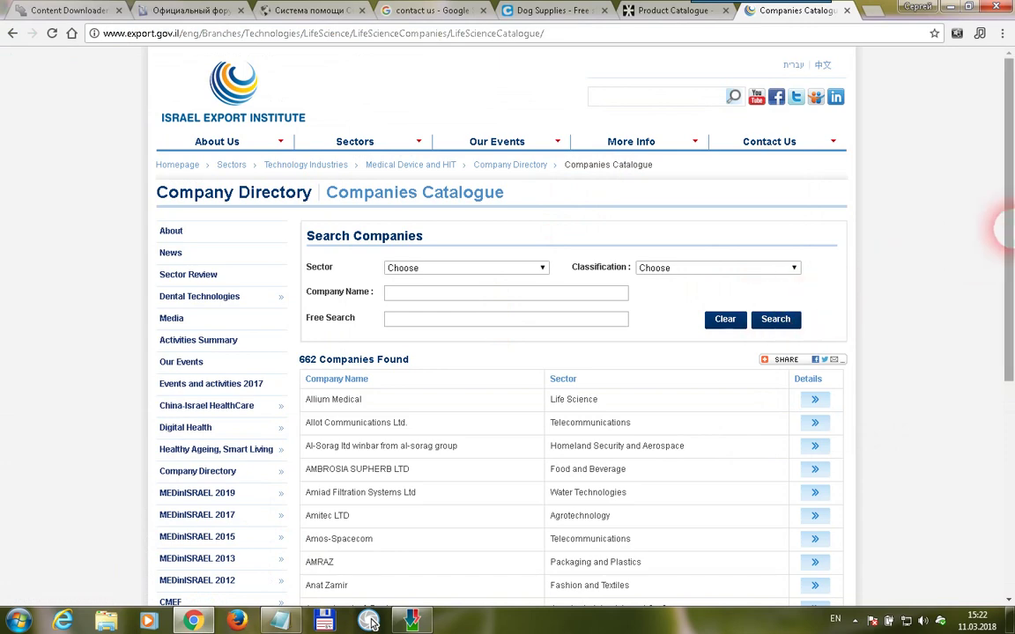
drag(1008, 227, 1005, 296)
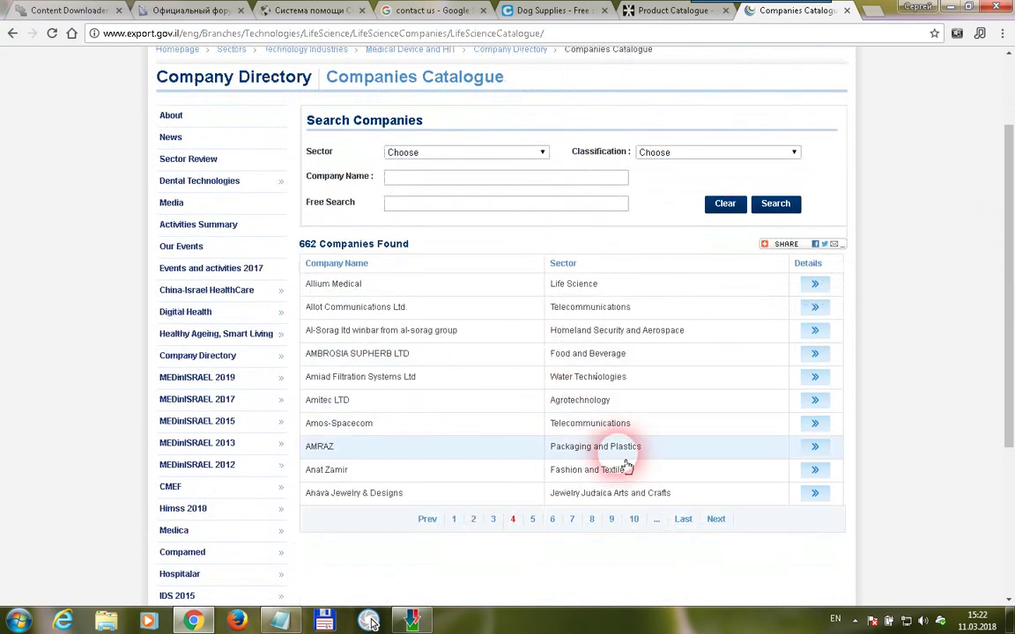
click(279, 622)
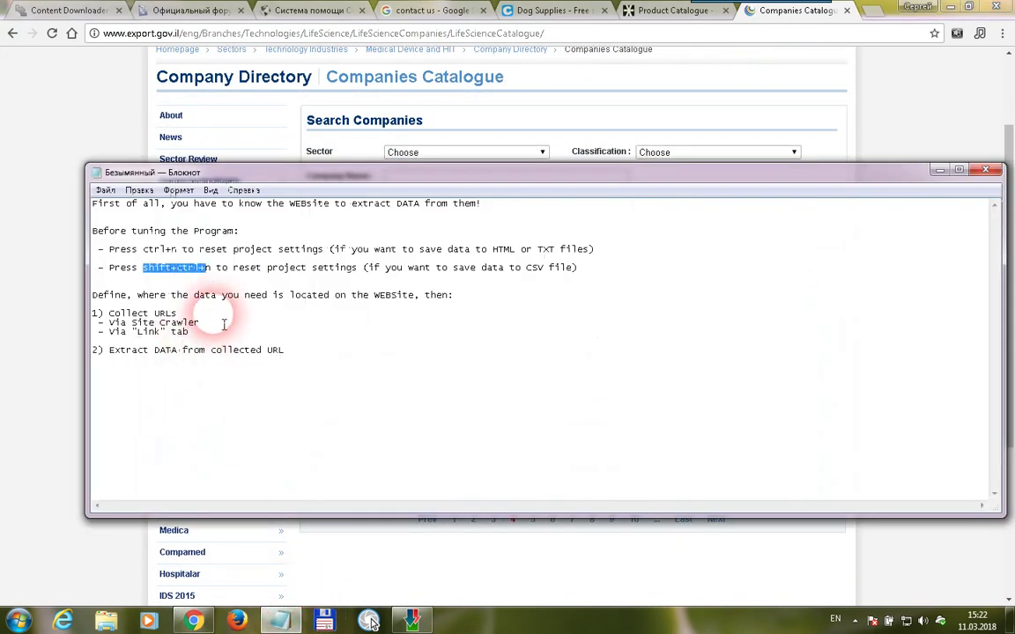
drag(445, 306, 96, 304)
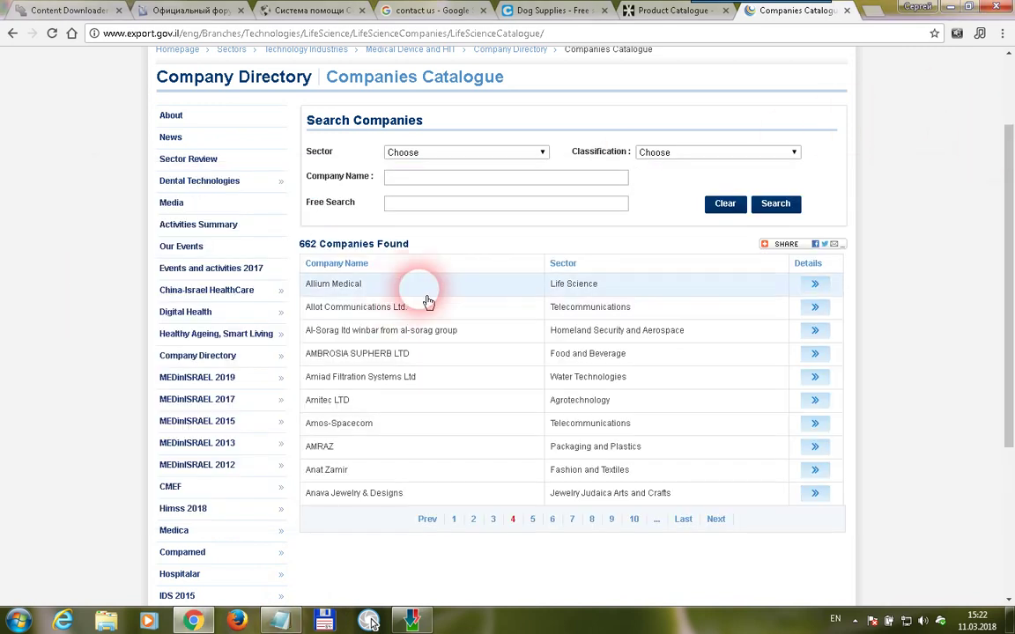
Return to the Notepad notes and highlight the "Collect URLs" item
click(300, 622)
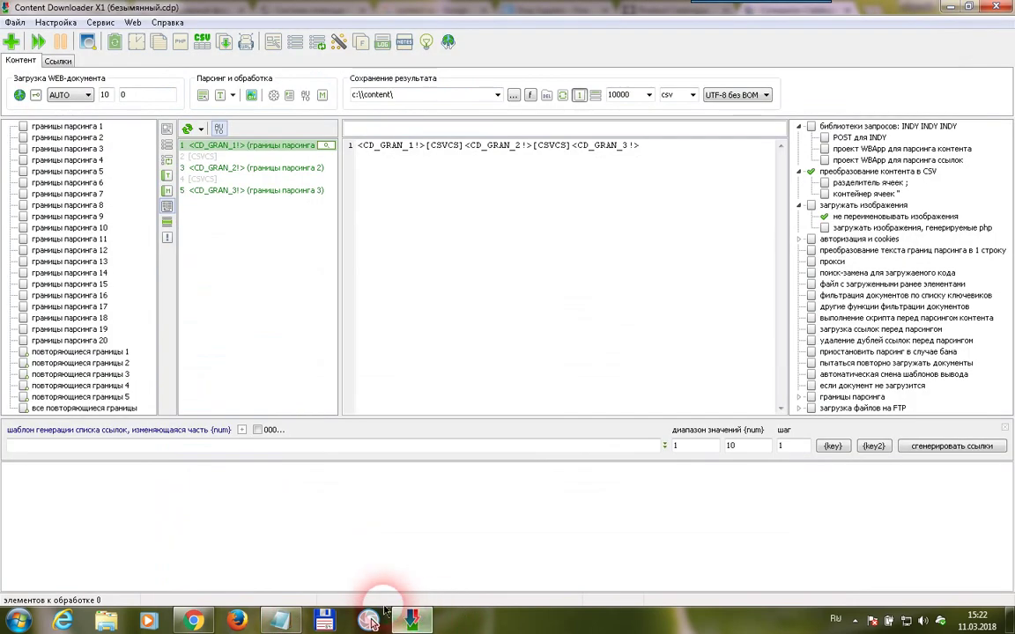
click(275, 622)
drag(179, 314, 121, 314)
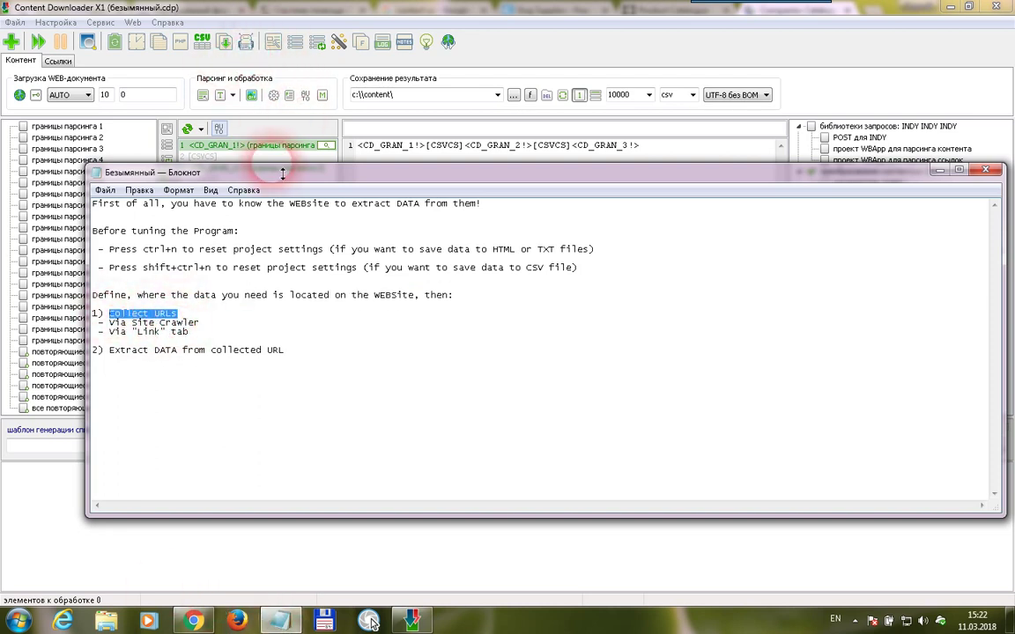
In Content Downloader, view the site scanner for collecting links, close it, and show the link-parsing (Ссылки) settings
drag(275, 182, 270, 8)
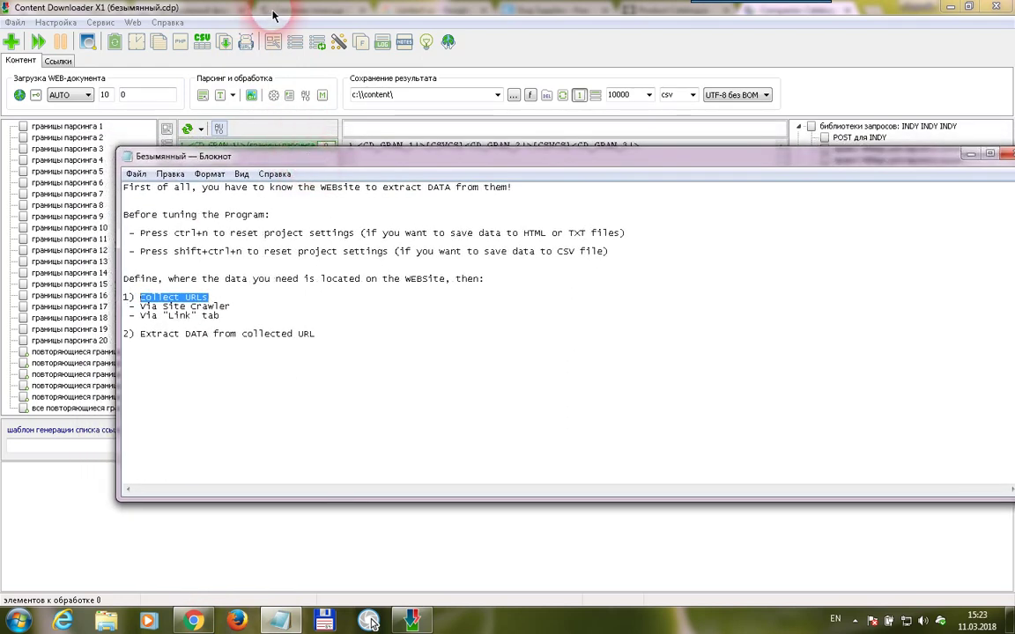
click(274, 15)
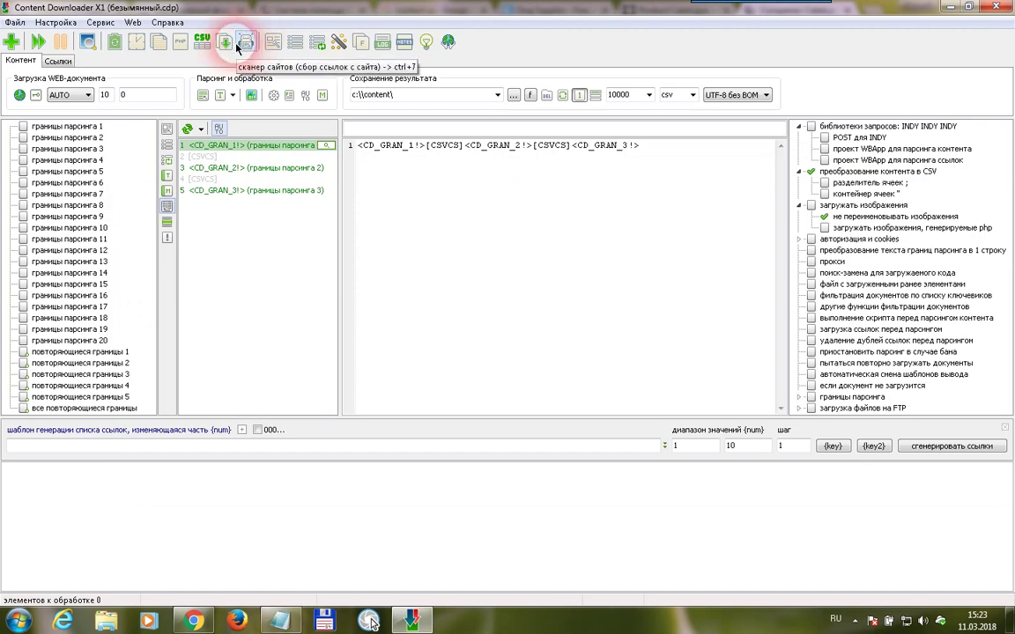
click(250, 44)
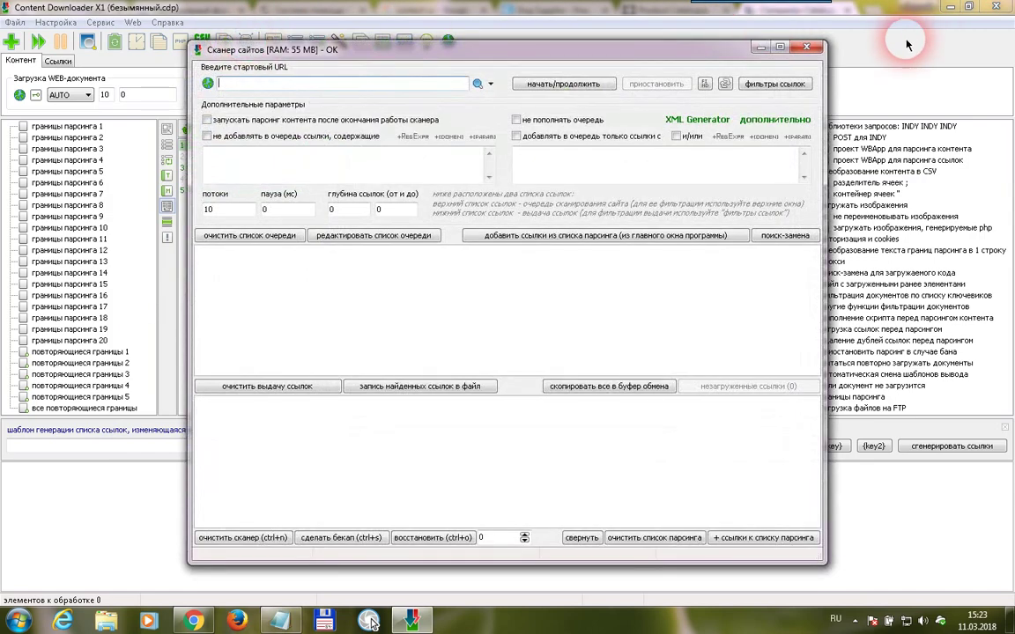
click(805, 45)
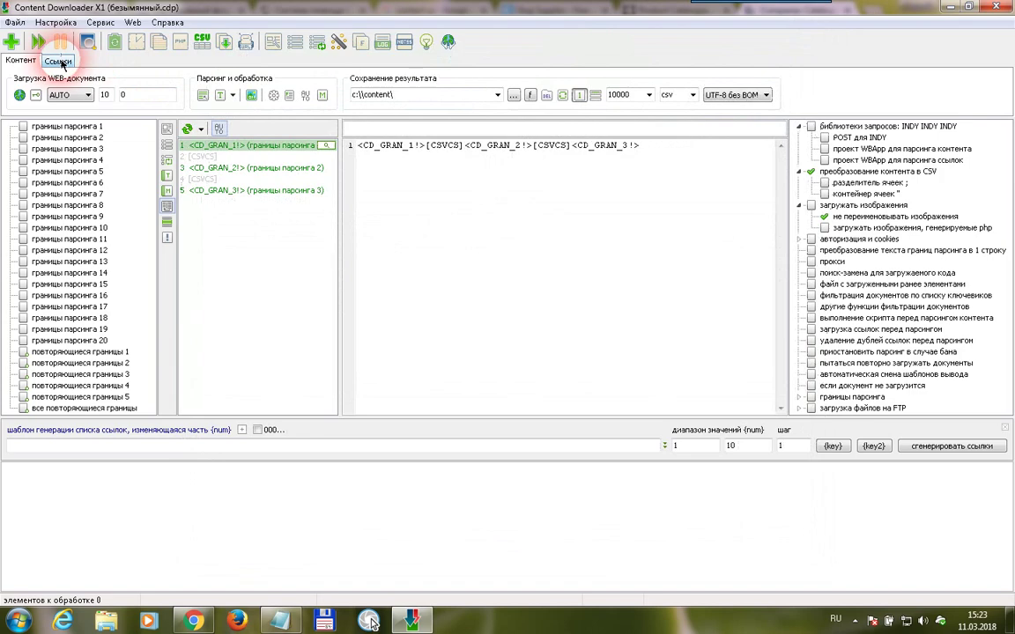
click(247, 42)
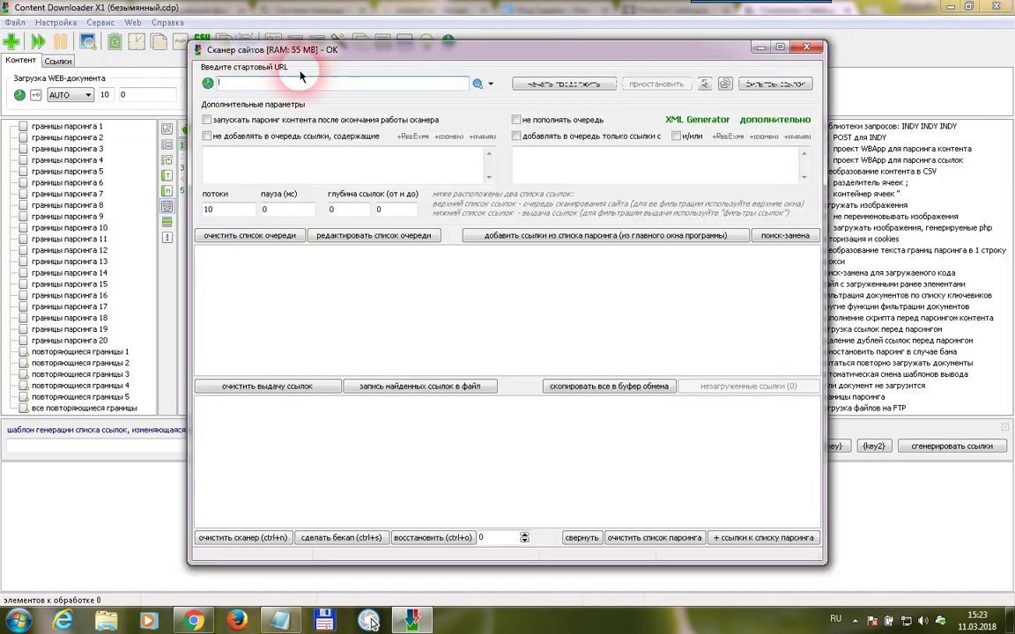
click(806, 47)
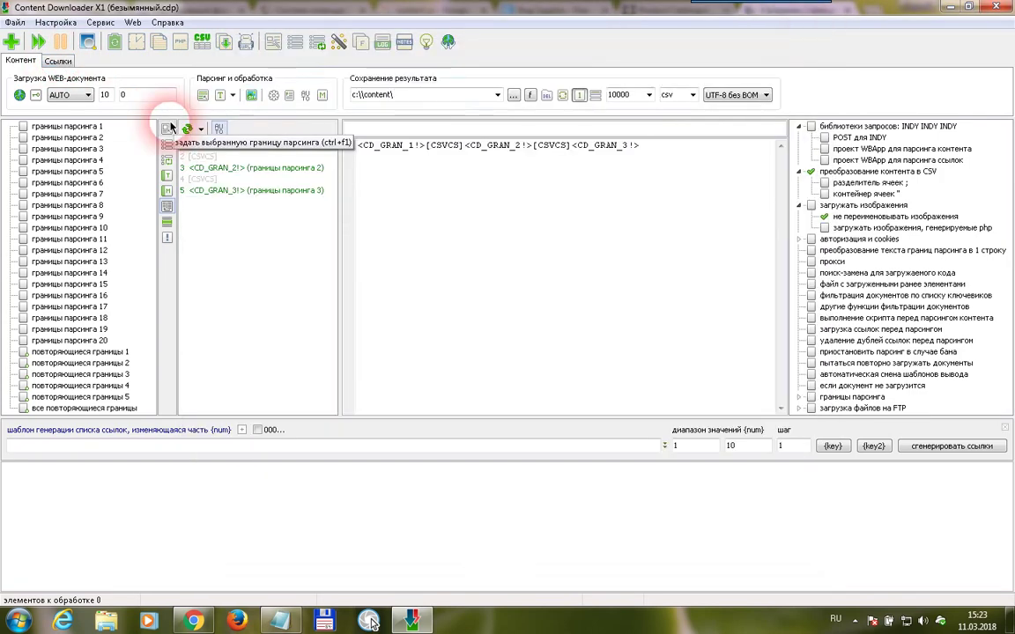
click(58, 61)
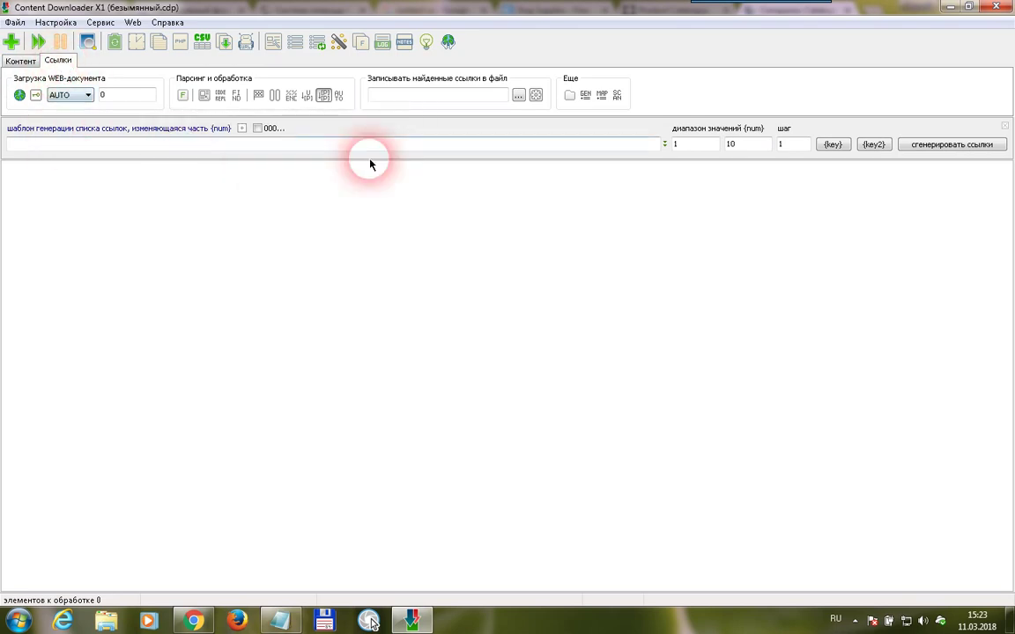
Switch to Chrome, open page 5 of the Companies Catalogue and examine the pagination links below the list
click(194, 621)
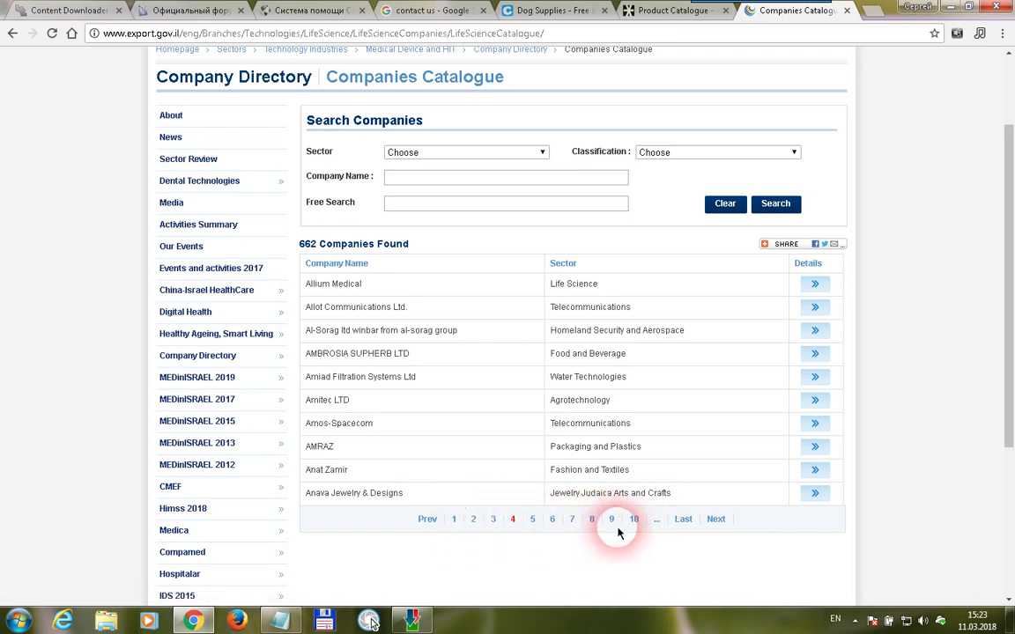
click(533, 524)
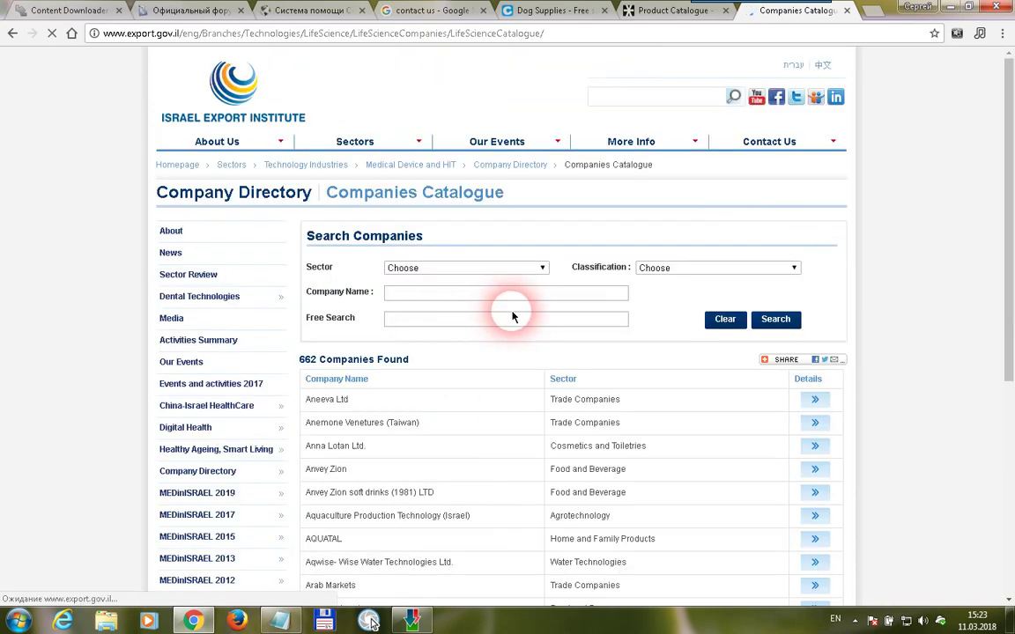
scroll(493, 353, down, 2)
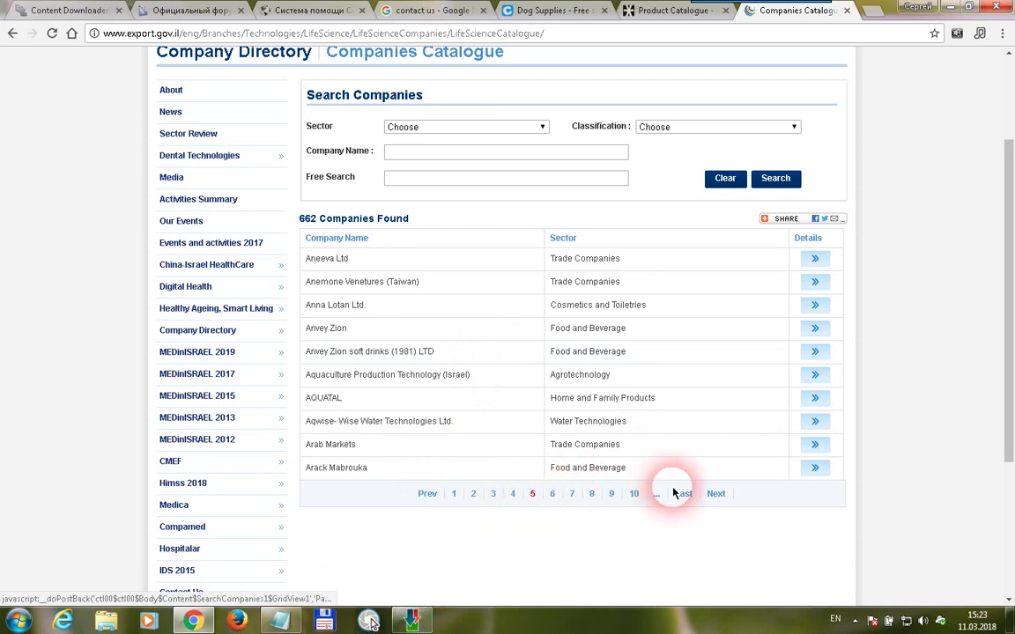
mouse_move(641, 498)
mouse_down()
mouse_move(464, 498)
mouse_move(471, 524)
mouse_move(546, 504)
mouse_move(641, 494)
mouse_move(641, 503)
mouse_up()
click(448, 502)
click(495, 530)
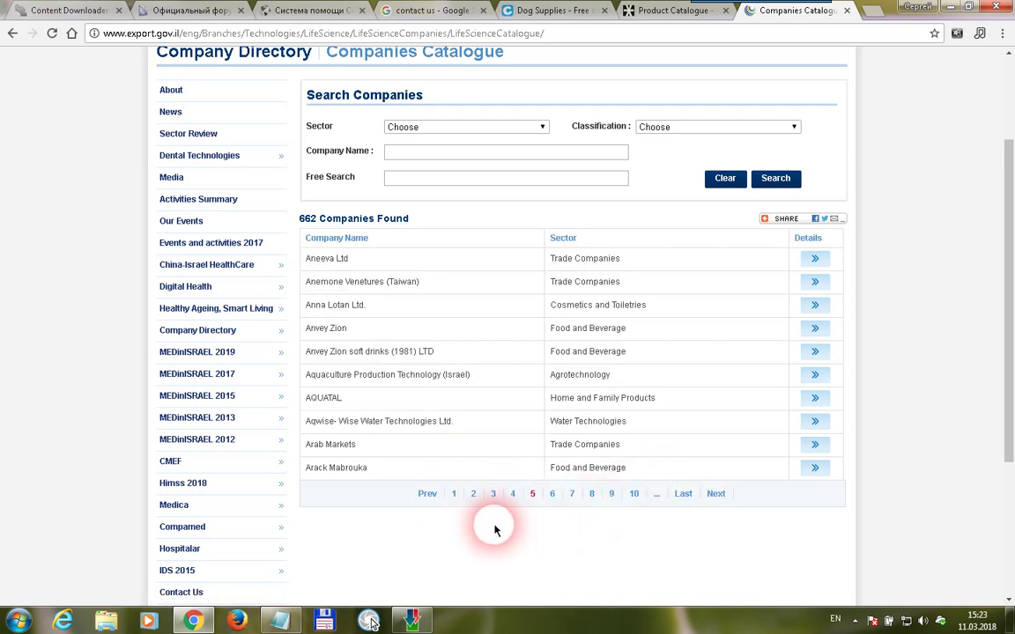
Switch to Content Downloader and activate the link generation template field with the {num} variable part
click(304, 605)
click(408, 622)
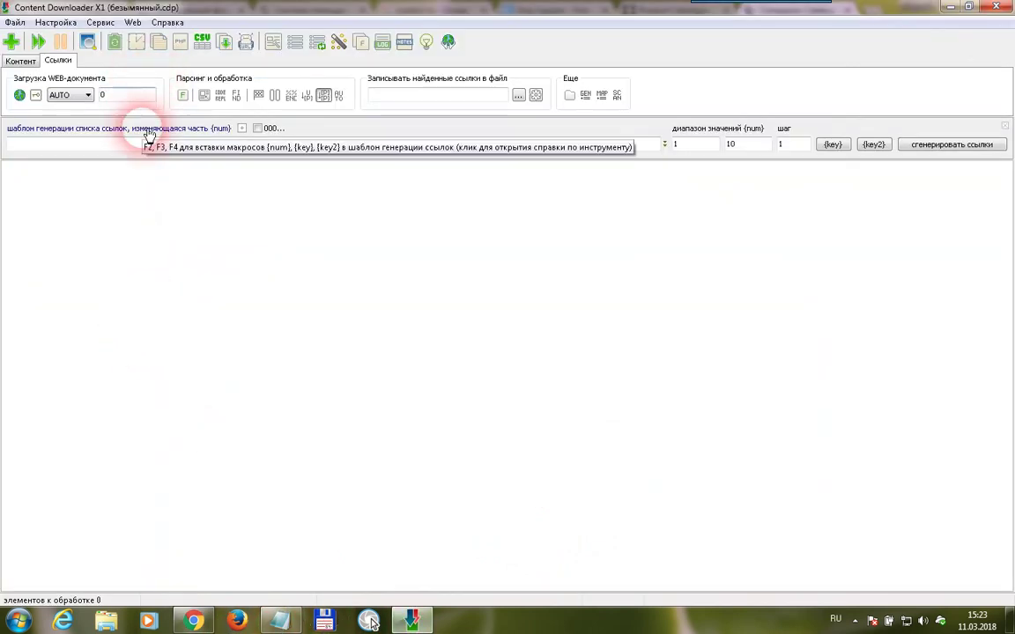
click(106, 145)
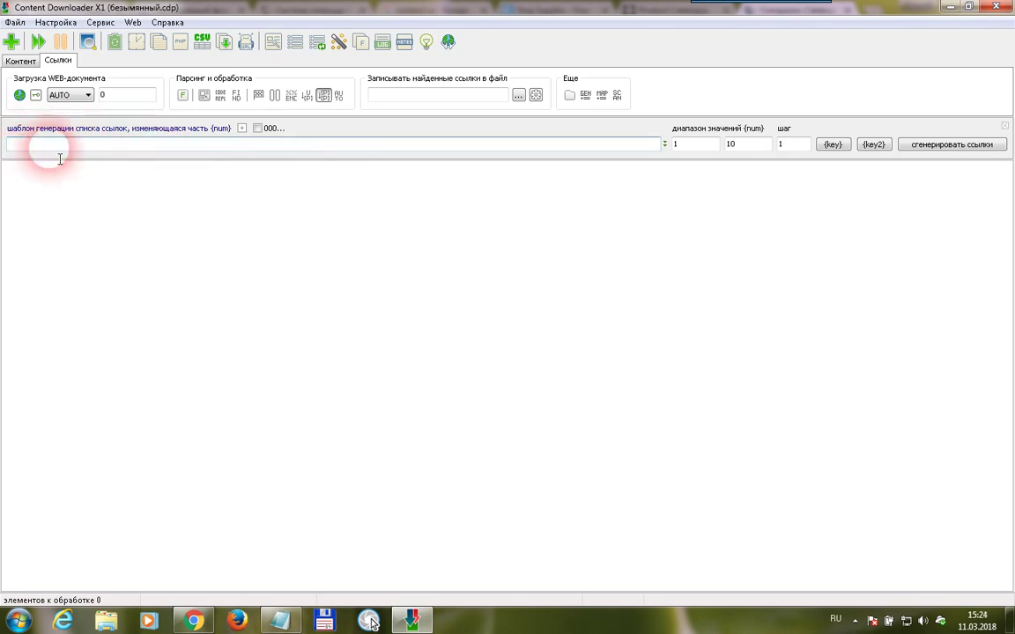
Switch to Chrome, go to the Chewy Dog Supplies page and open the full Gifts & Books product listing
click(227, 619)
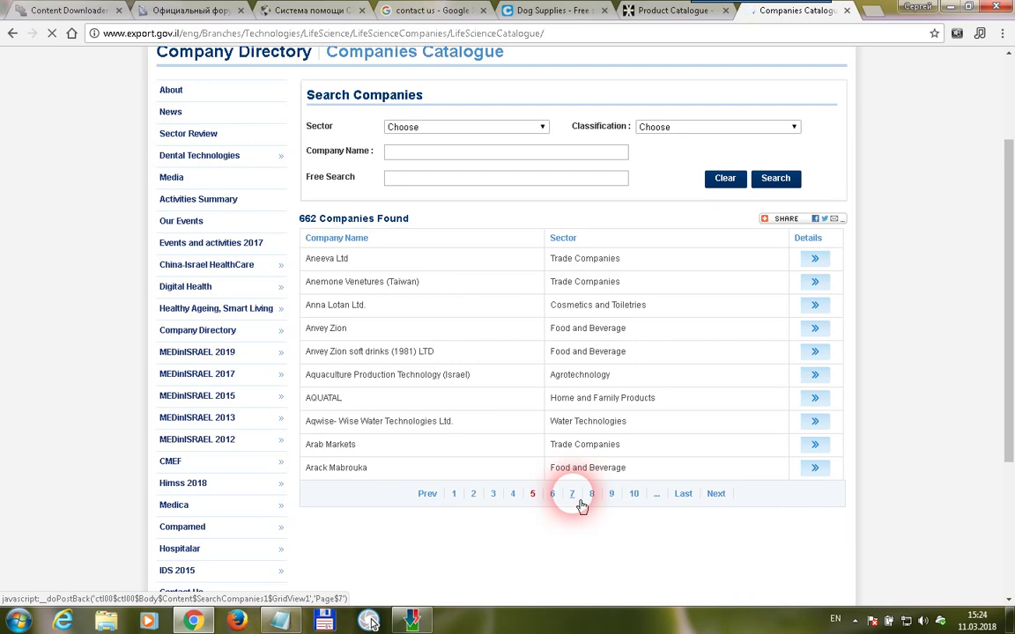
mouse_move(1011, 198)
mouse_down()
mouse_move(1010, 106)
mouse_move(1011, 203)
mouse_up()
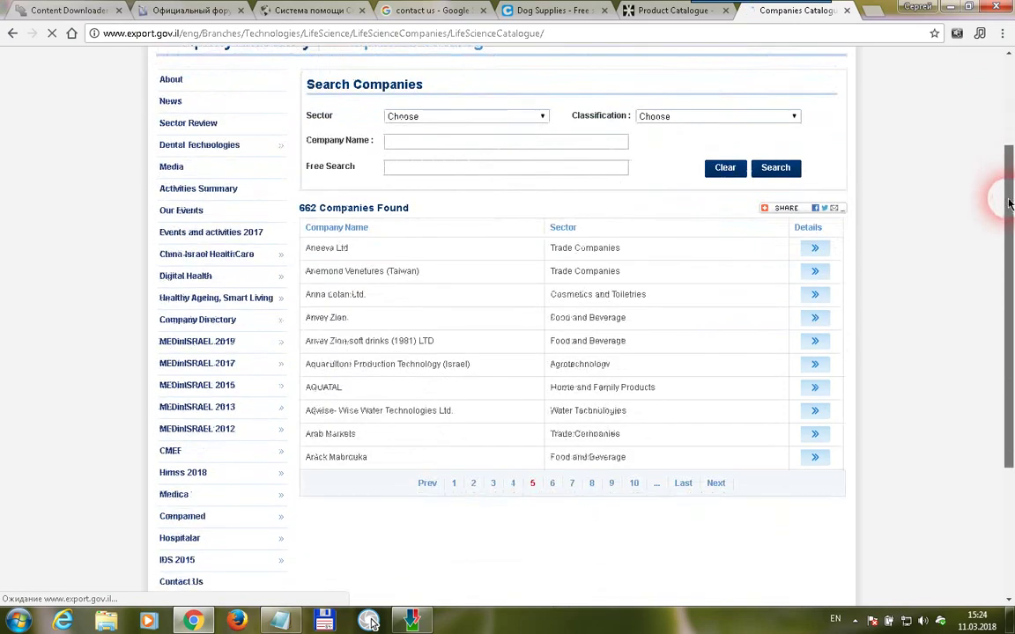
click(293, 11)
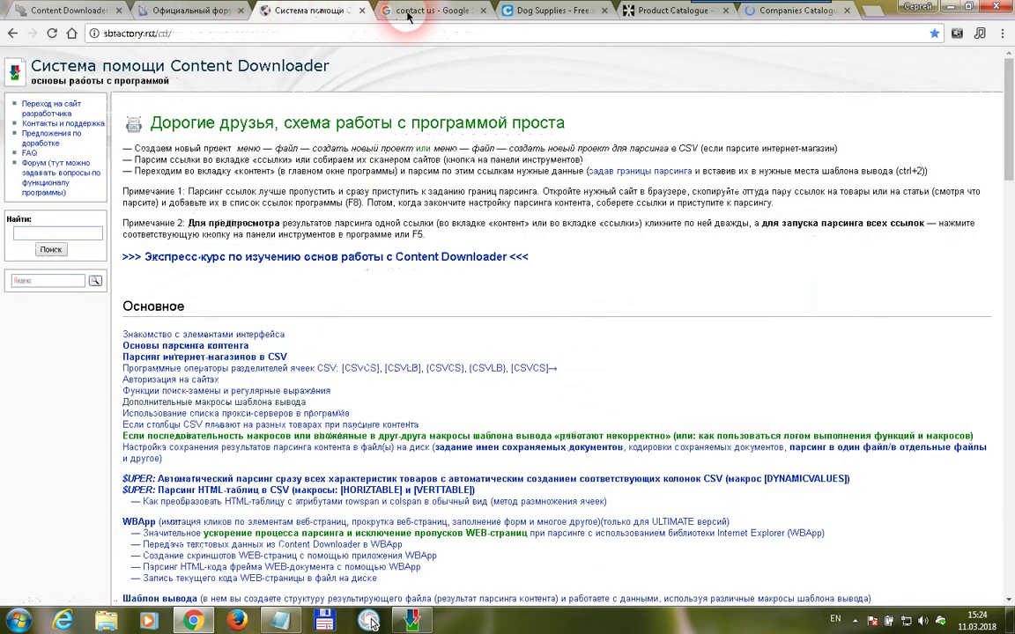
click(423, 10)
click(544, 12)
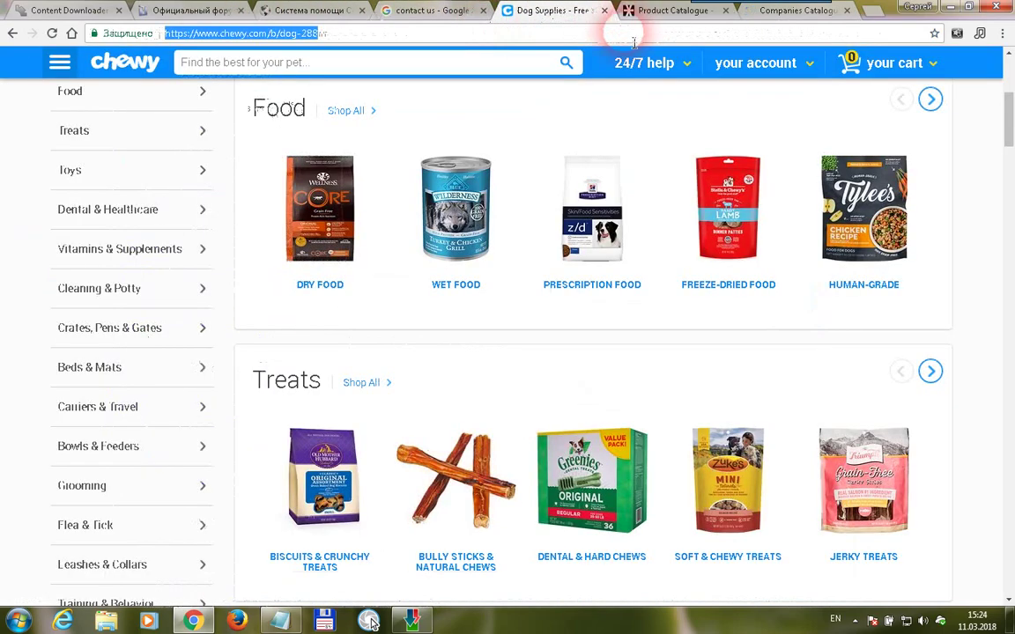
scroll(480, 286, down, 5)
scroll(480, 286, down, 20)
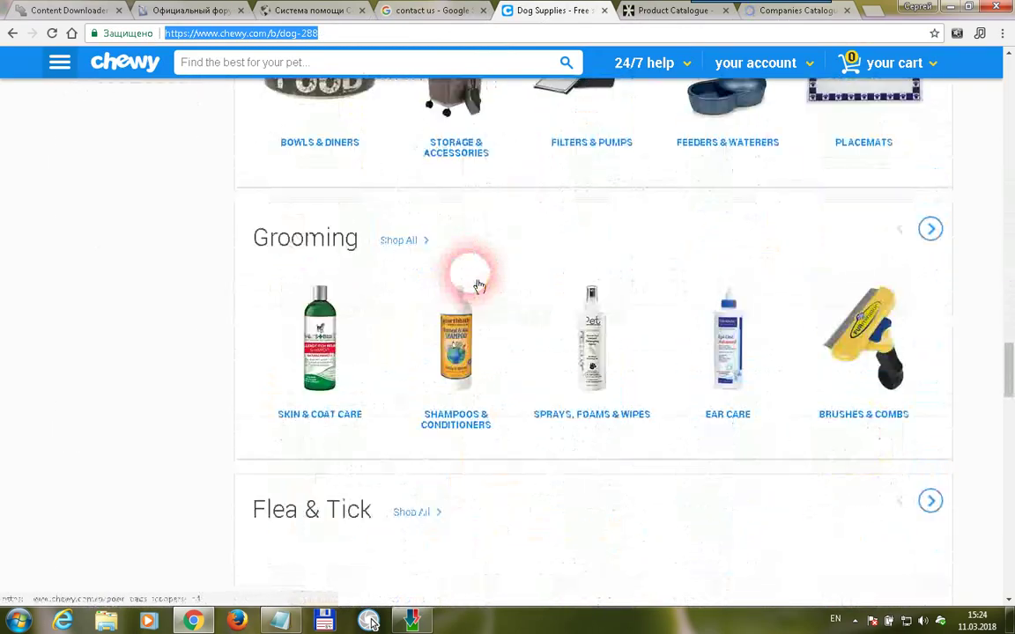
scroll(480, 287, down, 8)
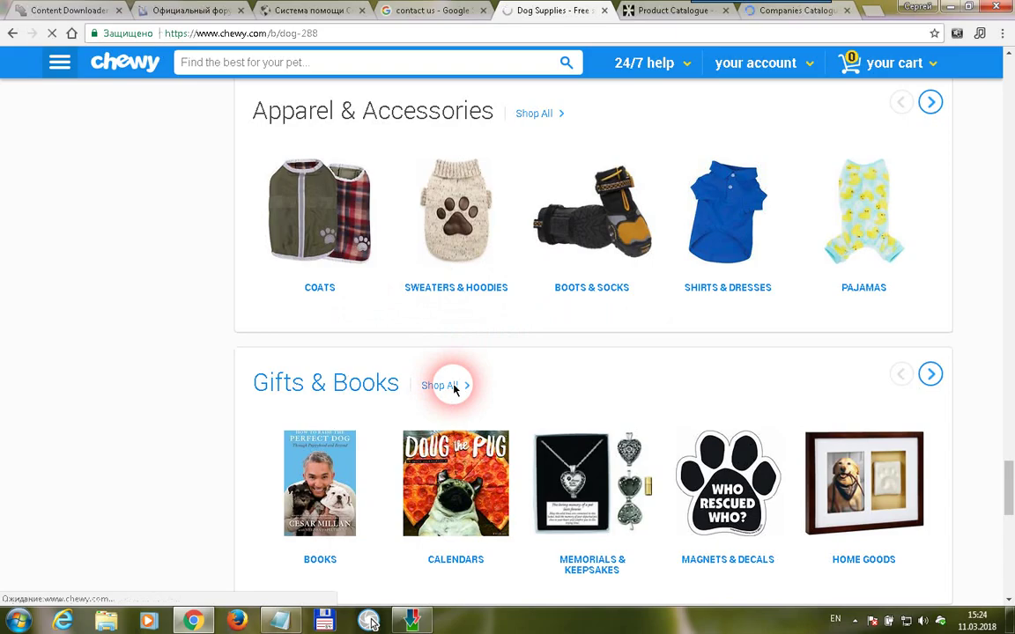
Examine the Gifts & Books product listing and the pagination links below it
scroll(690, 360, down, 10)
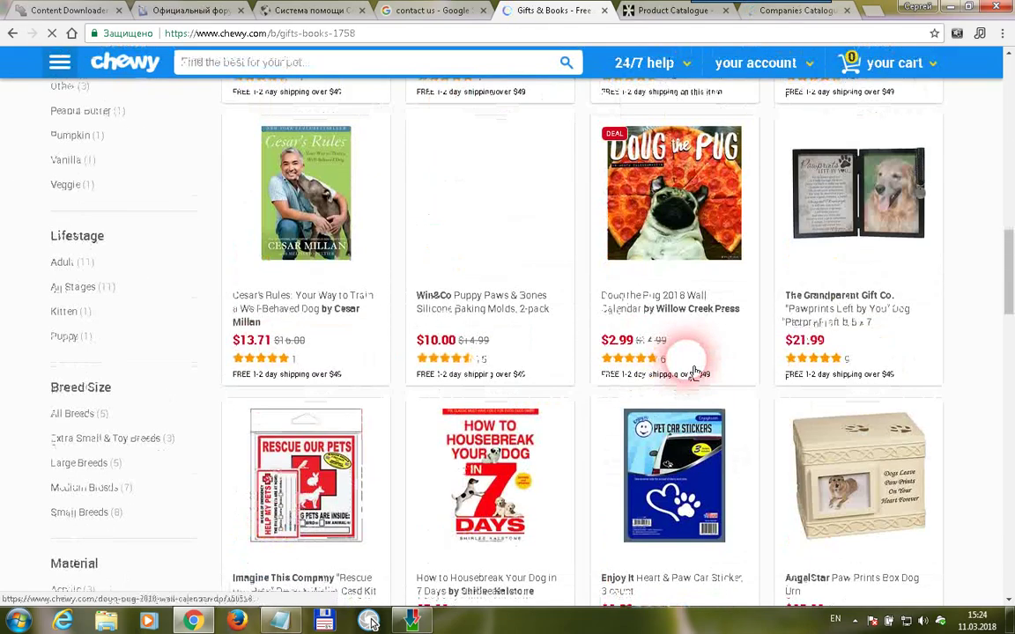
scroll(693, 370, down, 12)
scroll(697, 362, up, 8)
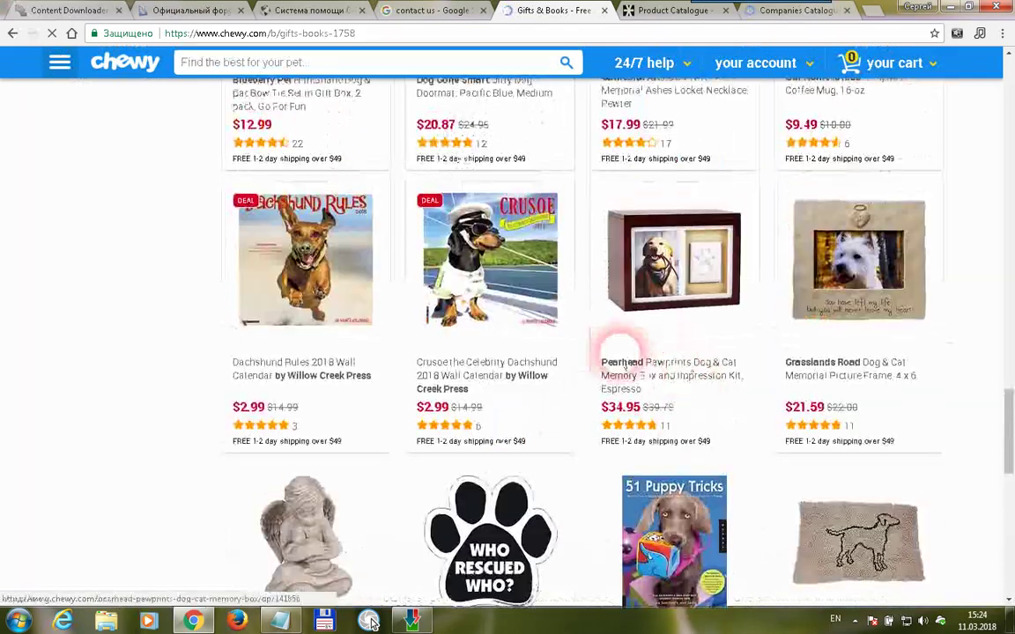
scroll(622, 351, up, 15)
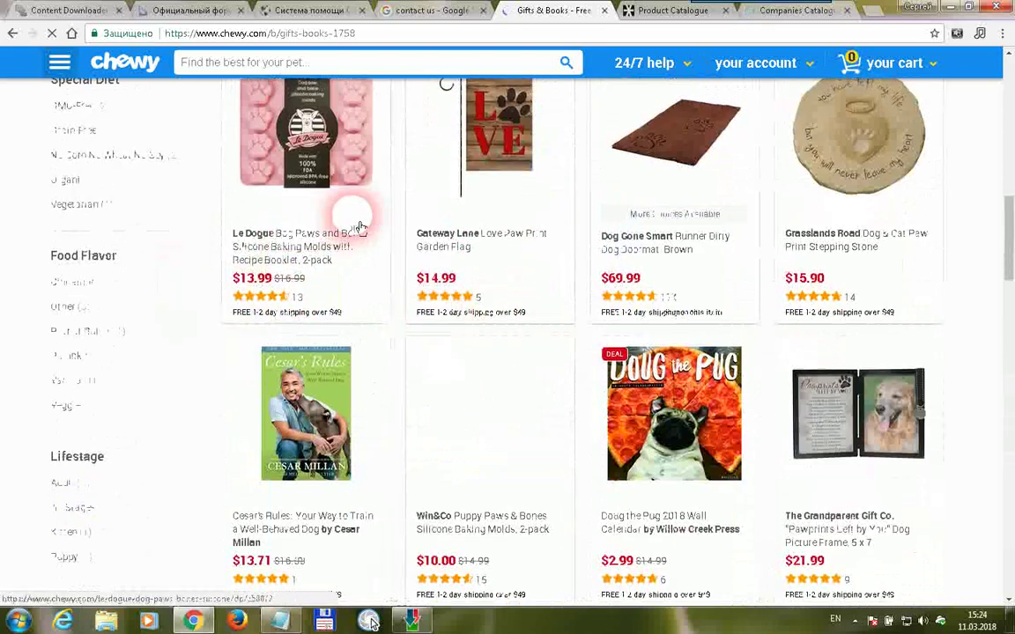
scroll(360, 228, up, 4)
scroll(484, 247, up, 2)
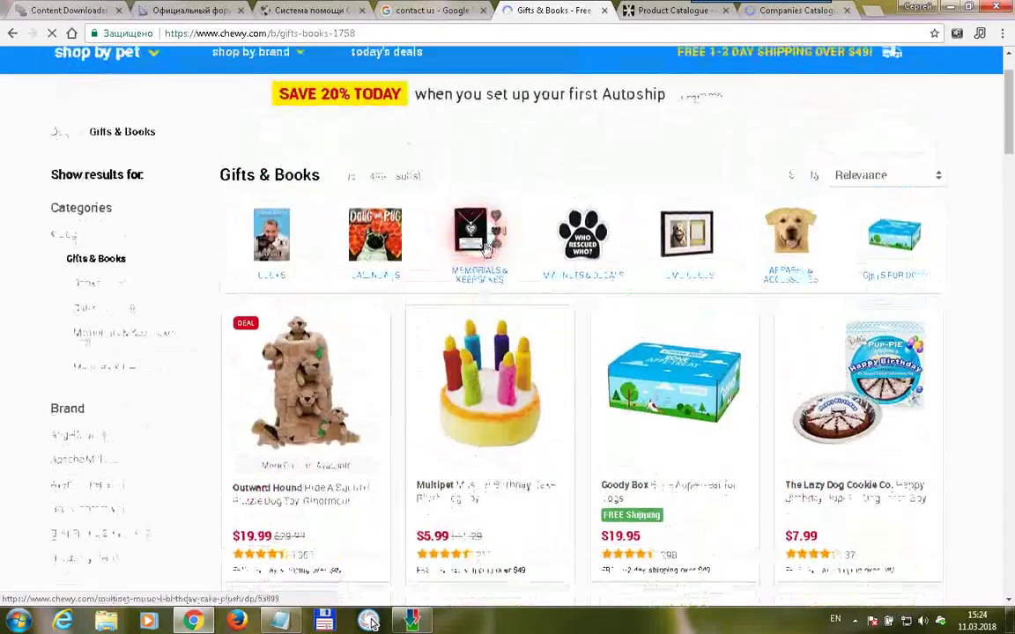
scroll(480, 244, down, 20)
scroll(480, 244, down, 4)
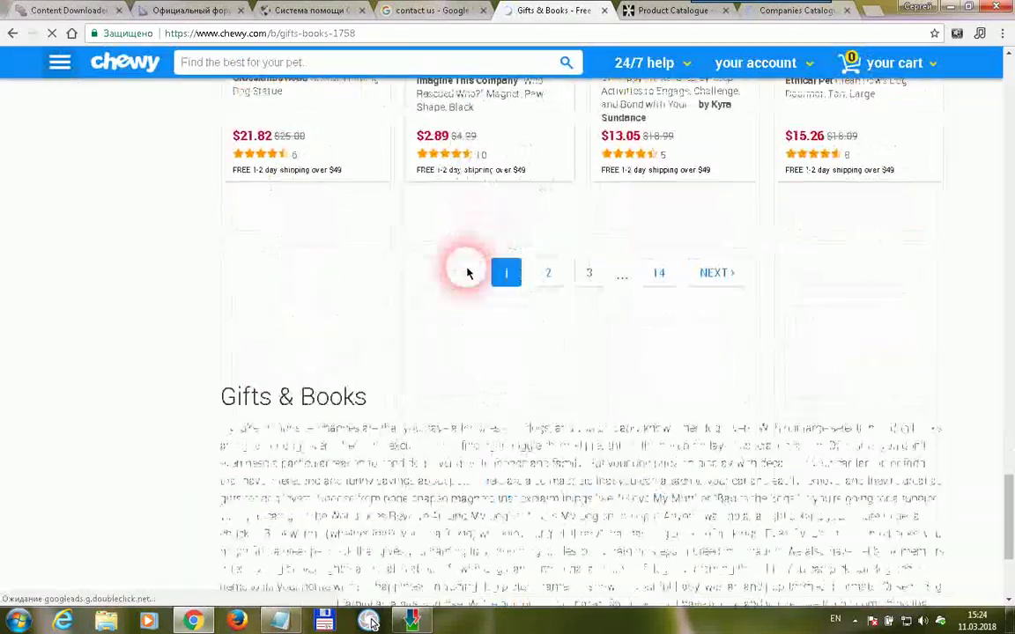
Open page 2 and then page 3 of the Gifts & Books listing to compare their URLs
click(553, 283)
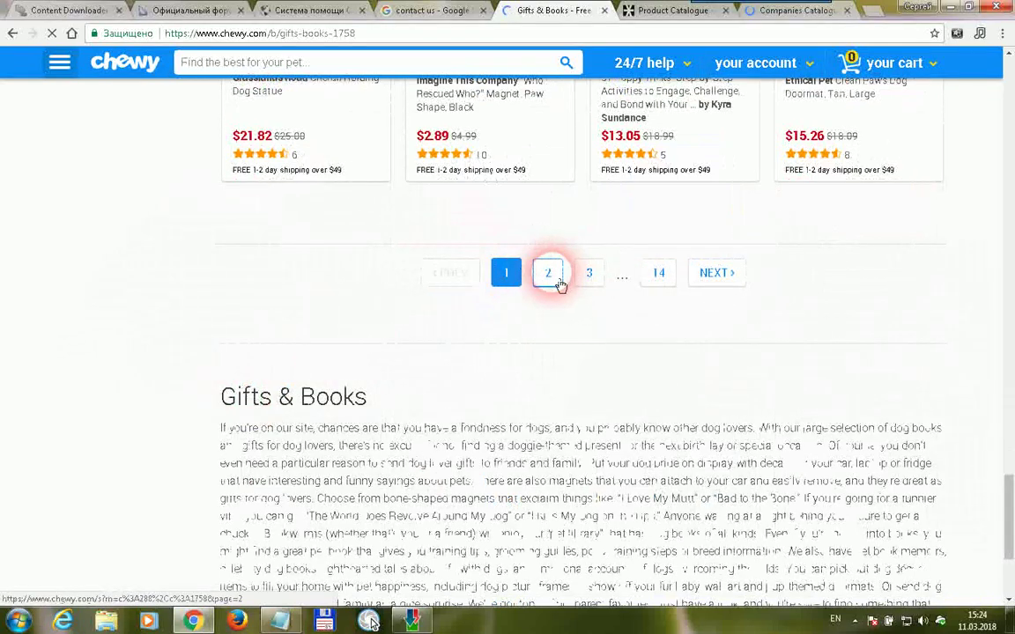
scroll(575, 317, down, 20)
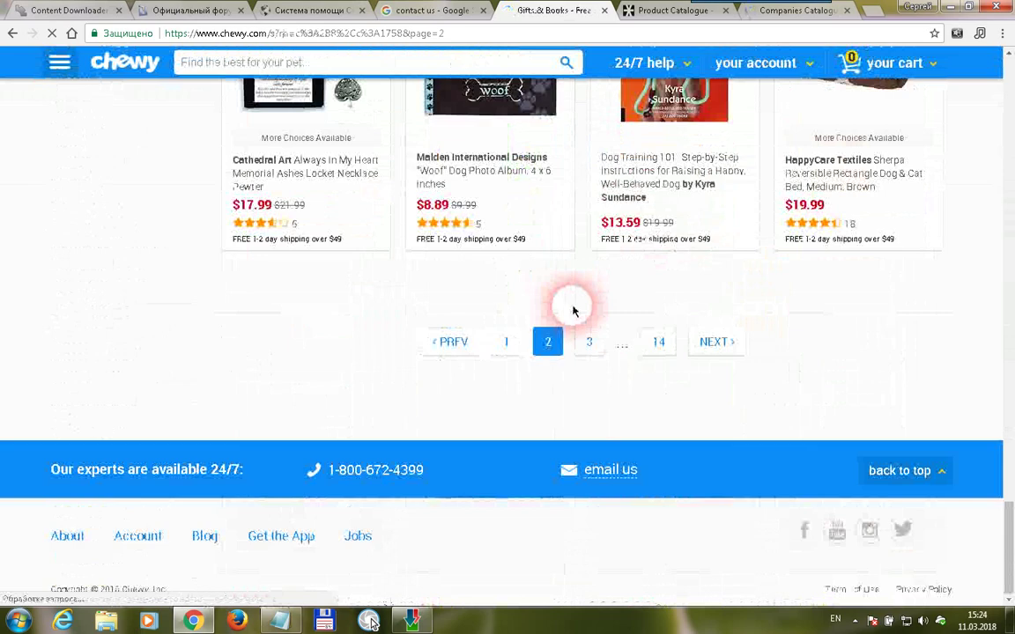
click(589, 341)
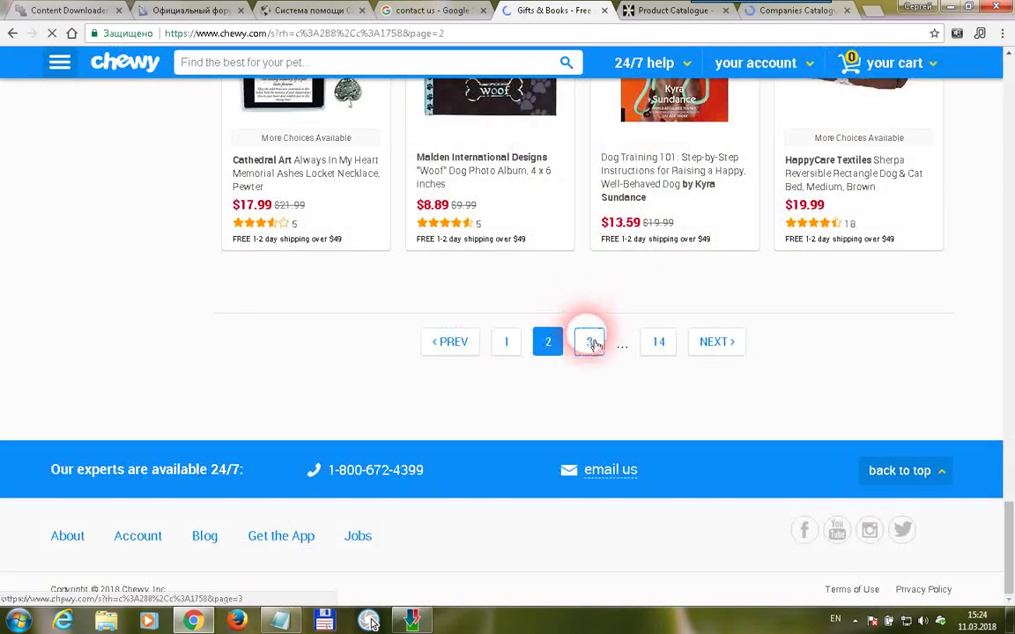
scroll(571, 251, down, 7)
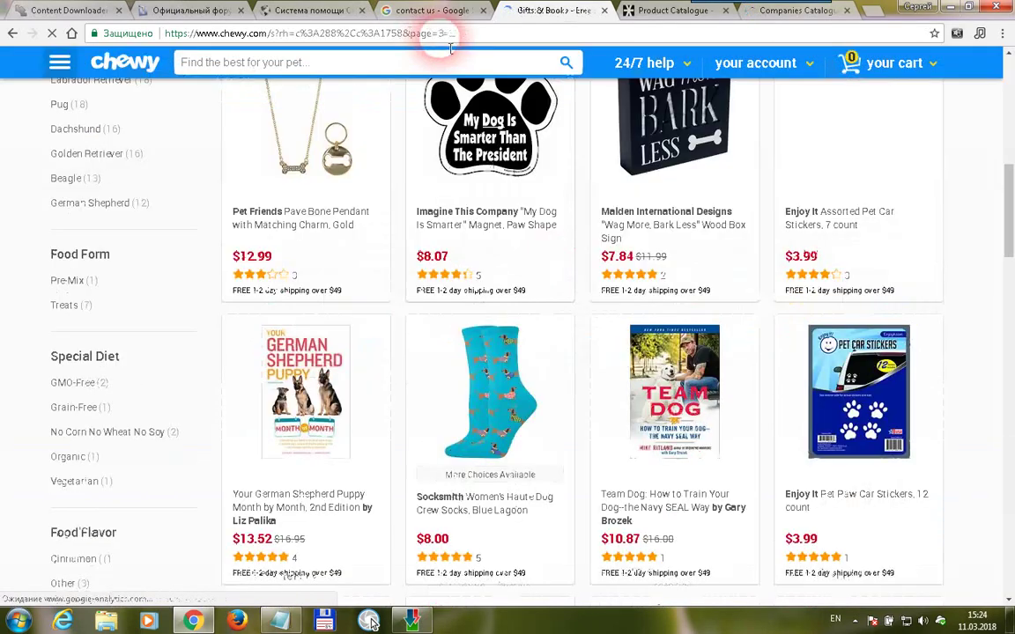
Copy the full URL of page 3 of the Gifts & Books listing
click(532, 34)
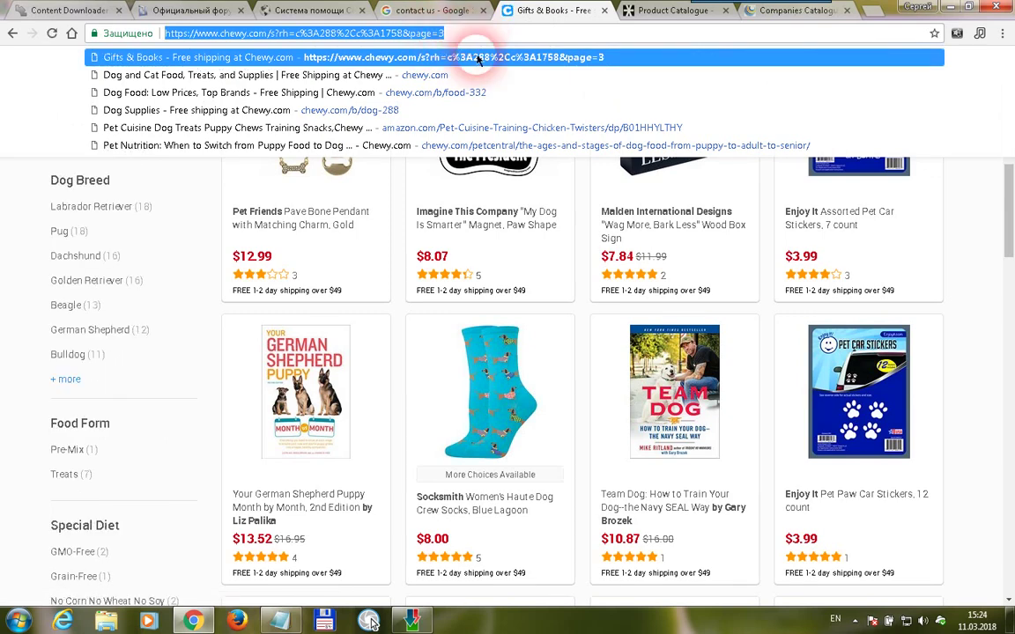
click(472, 37)
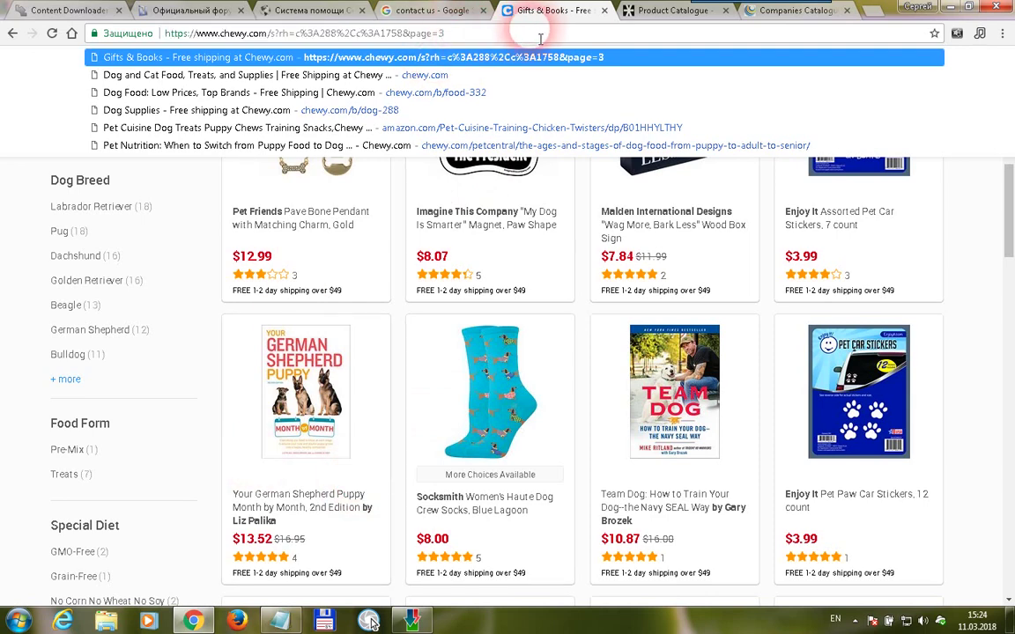
triple_click(540, 39)
key(ctrl+c)
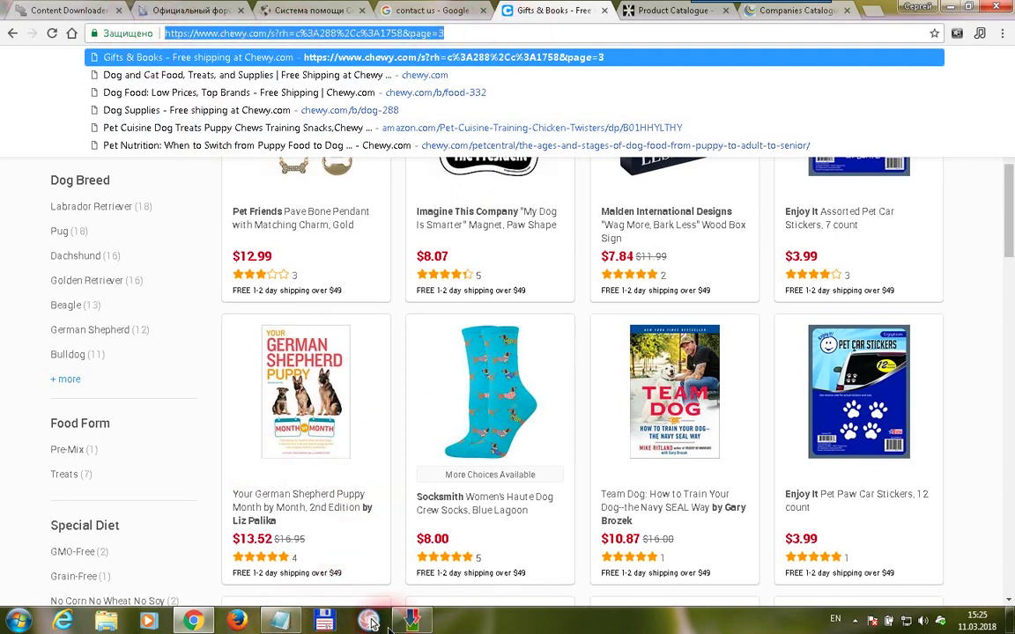
Switch to Content Downloader and paste the Chewy page 3 URL into the link generation template field
click(412, 621)
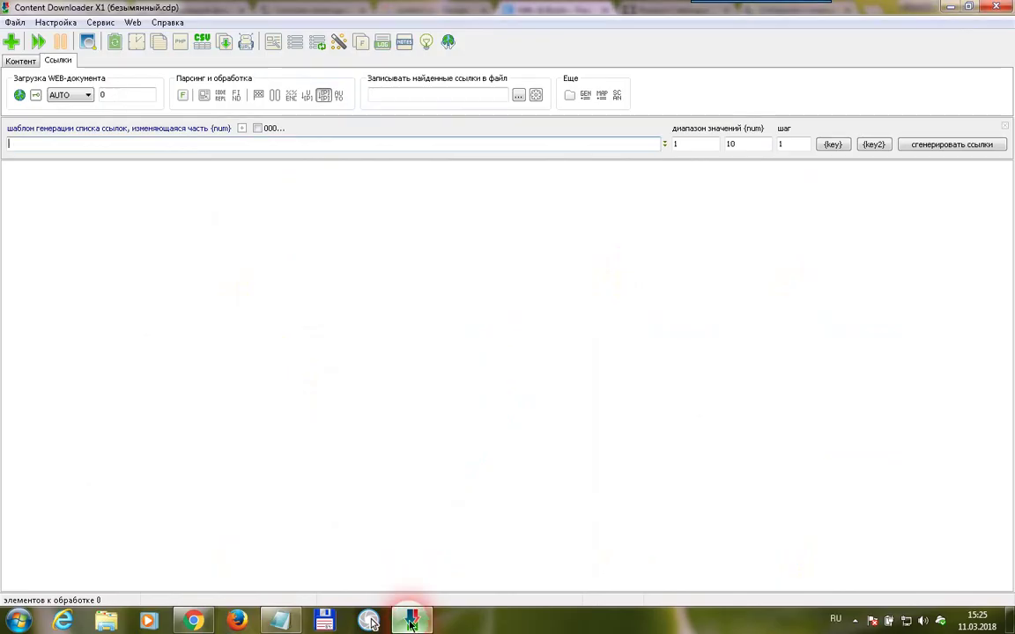
click(250, 146)
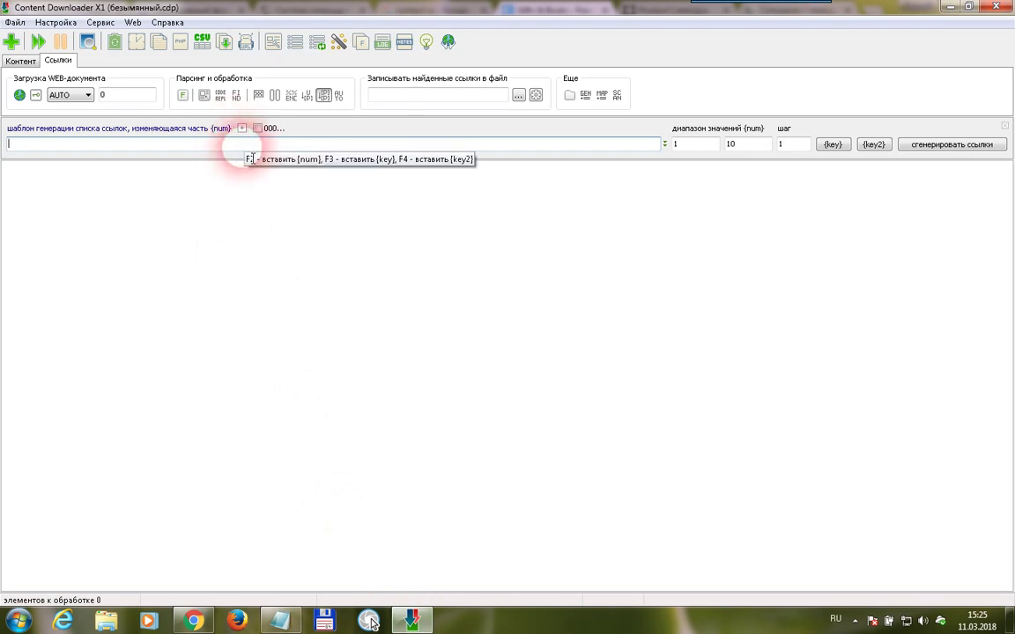
key(ctrl+v)
drag(253, 148, 4, 129)
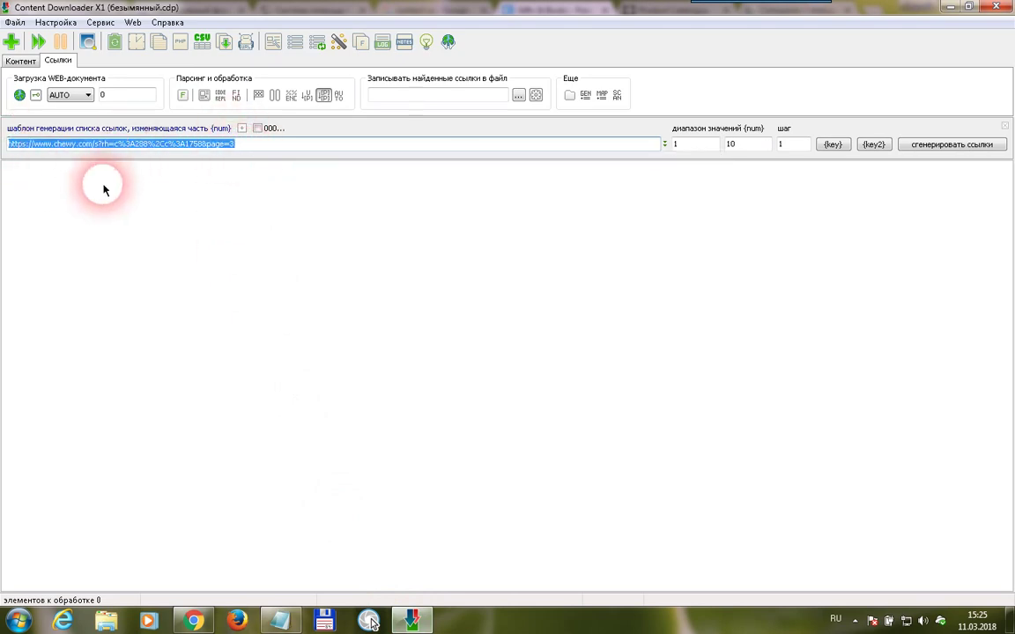
click(204, 148)
drag(237, 146, 5, 140)
click(342, 148)
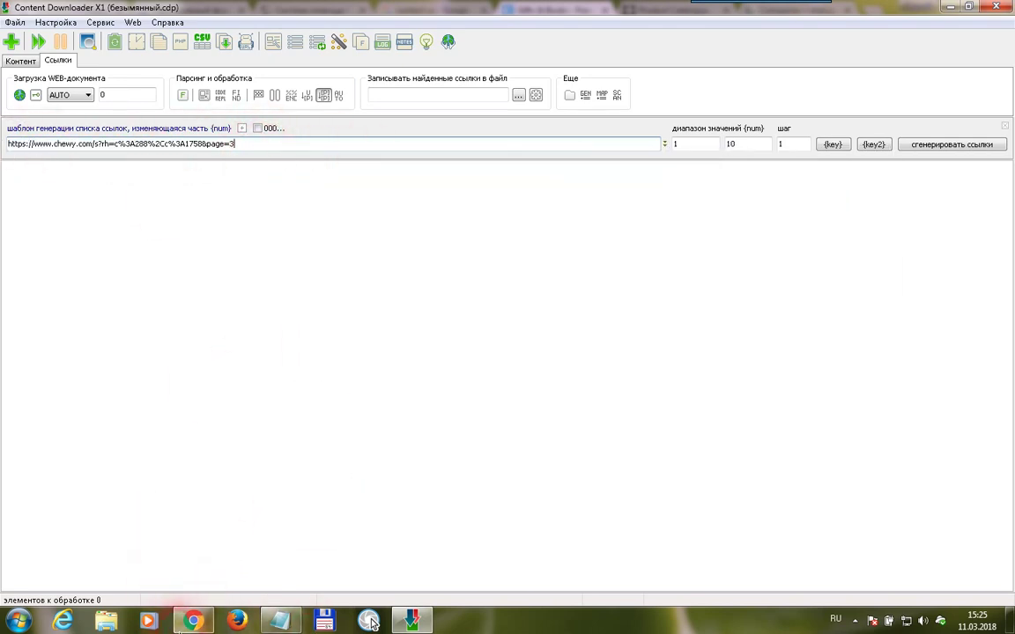
Switch to Chrome, open page 4 of the Gifts & Books listing and highlight the page number in its URL
click(193, 621)
scroll(388, 405, down, 15)
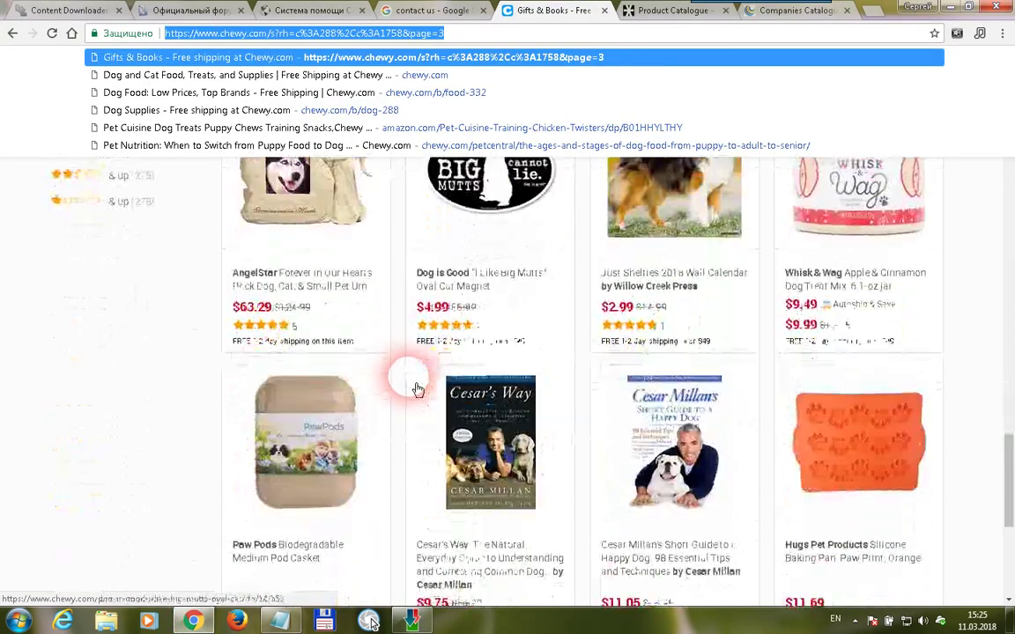
scroll(418, 389, down, 5)
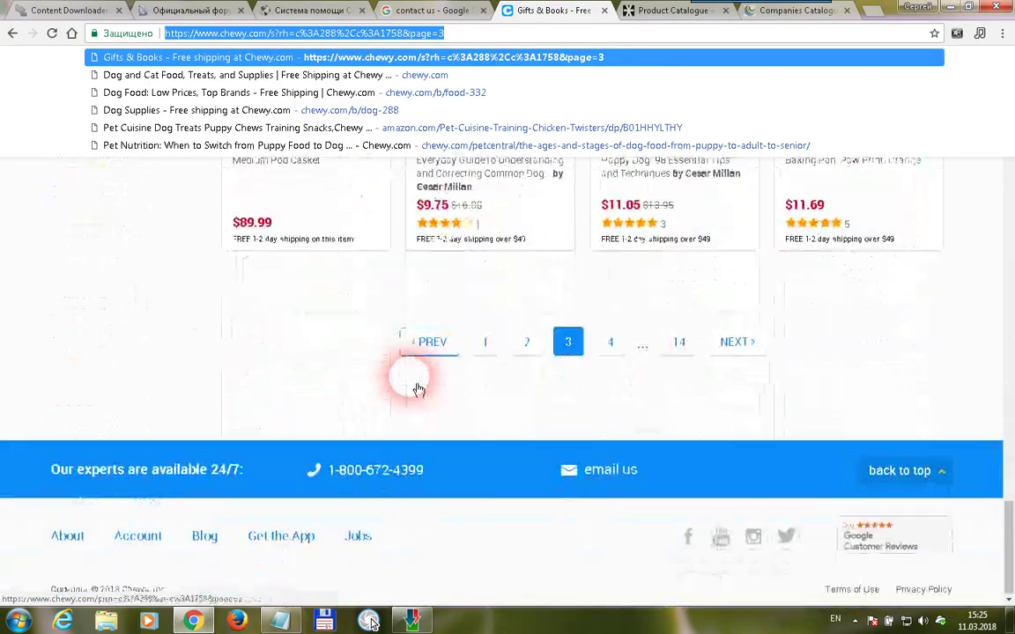
click(620, 354)
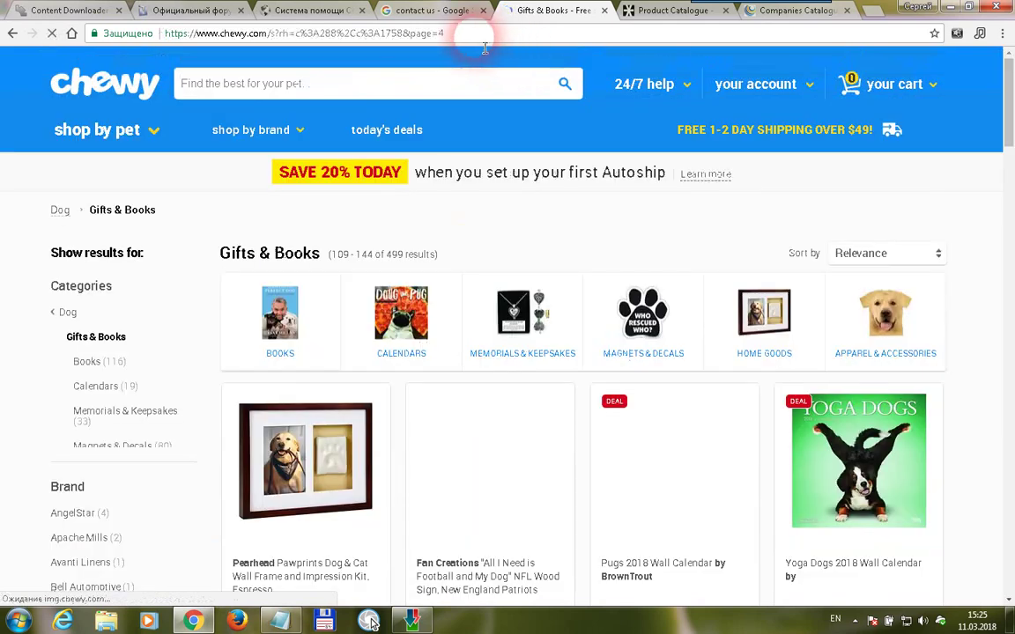
double_click(441, 33)
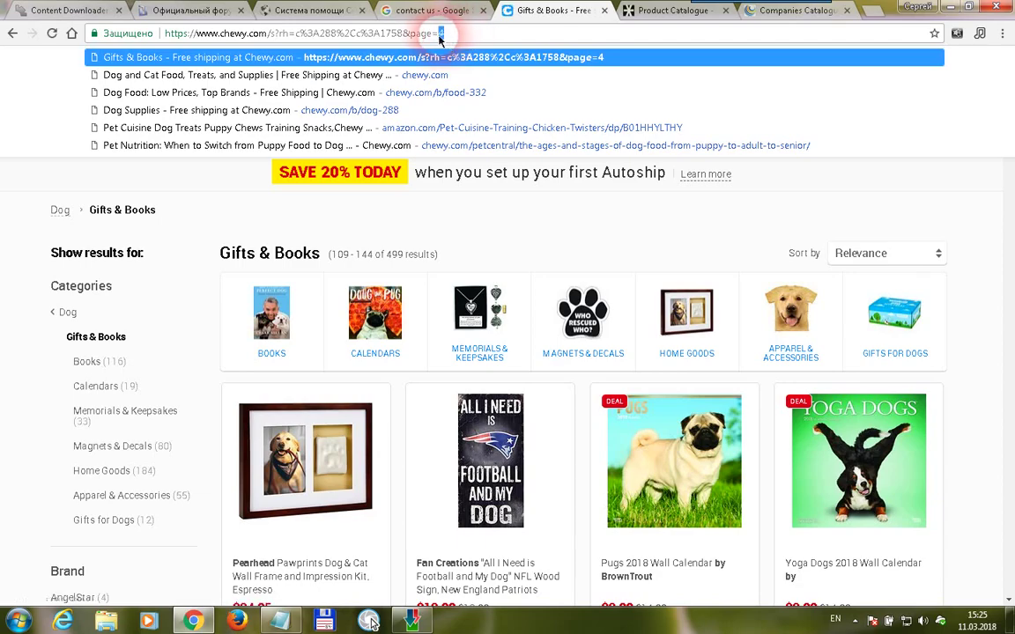
Open page 5 of the Gifts & Books listing and try to continue to page 6 from its pagination links
scroll(555, 201, down, 5)
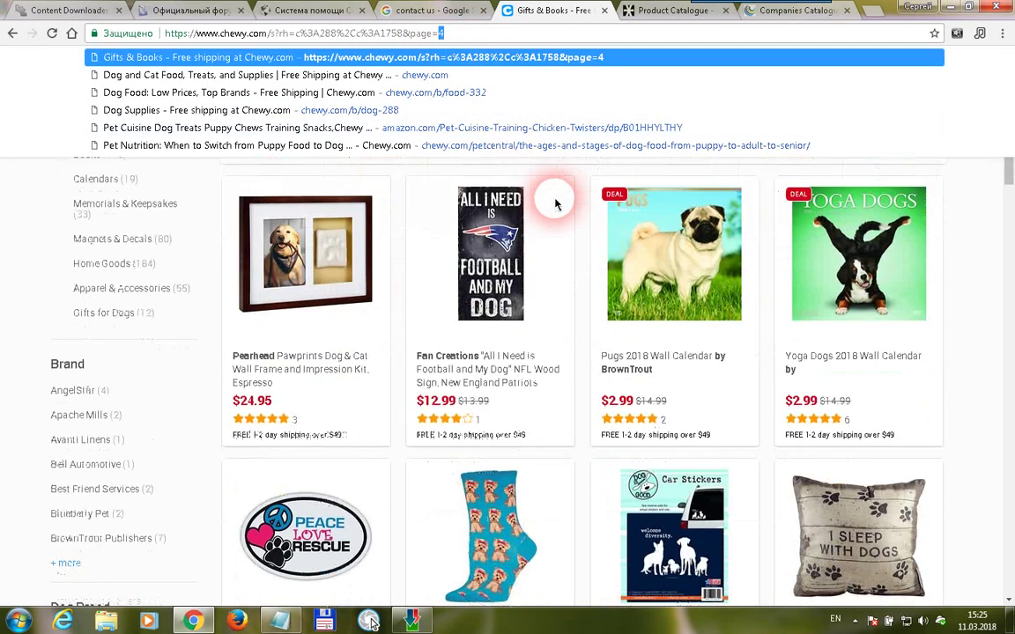
scroll(556, 203, down, 8)
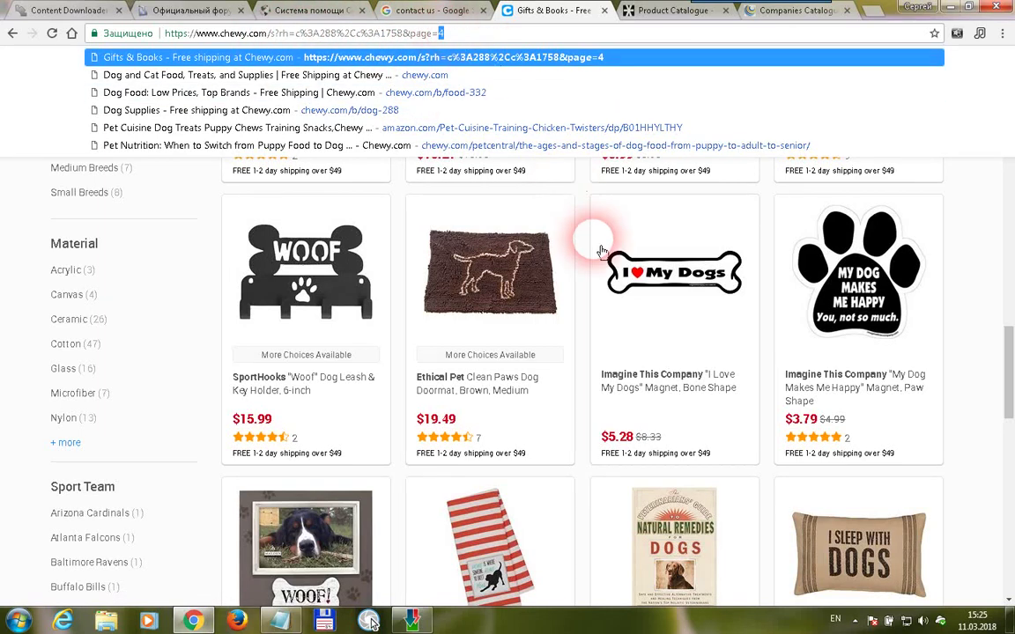
scroll(566, 260, down, 12)
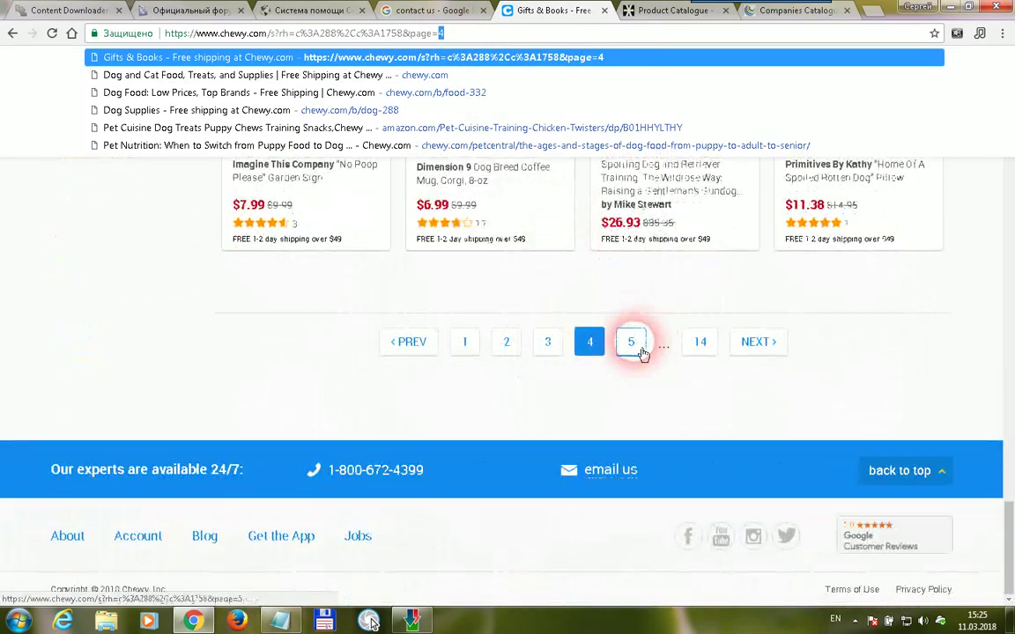
click(631, 342)
scroll(618, 238, down, 15)
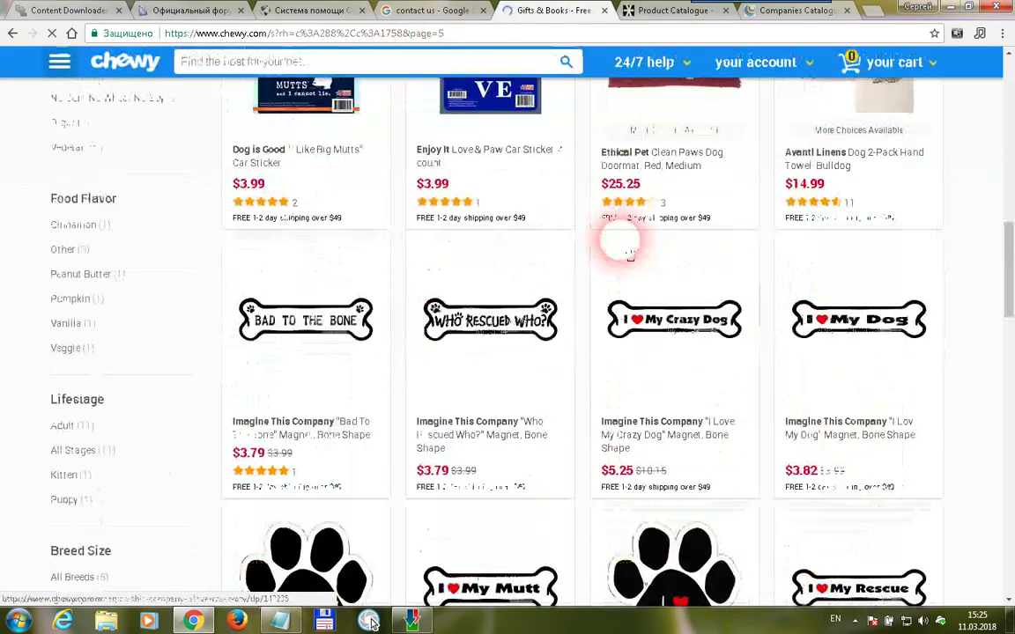
click(624, 544)
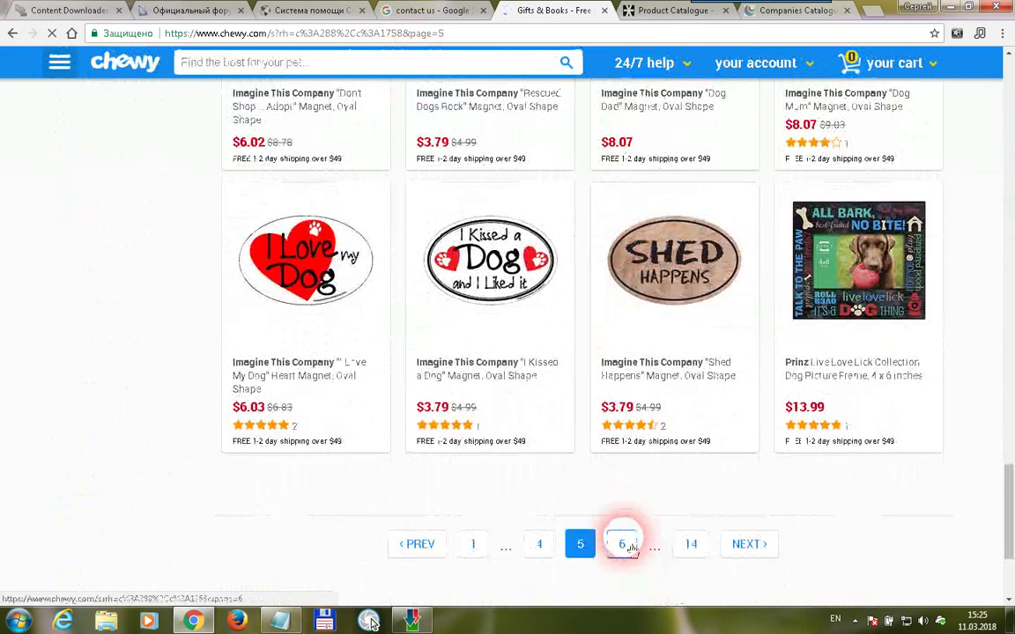
Highlight the changing page number in the page 5 URL, and select the whole URL
click(454, 35)
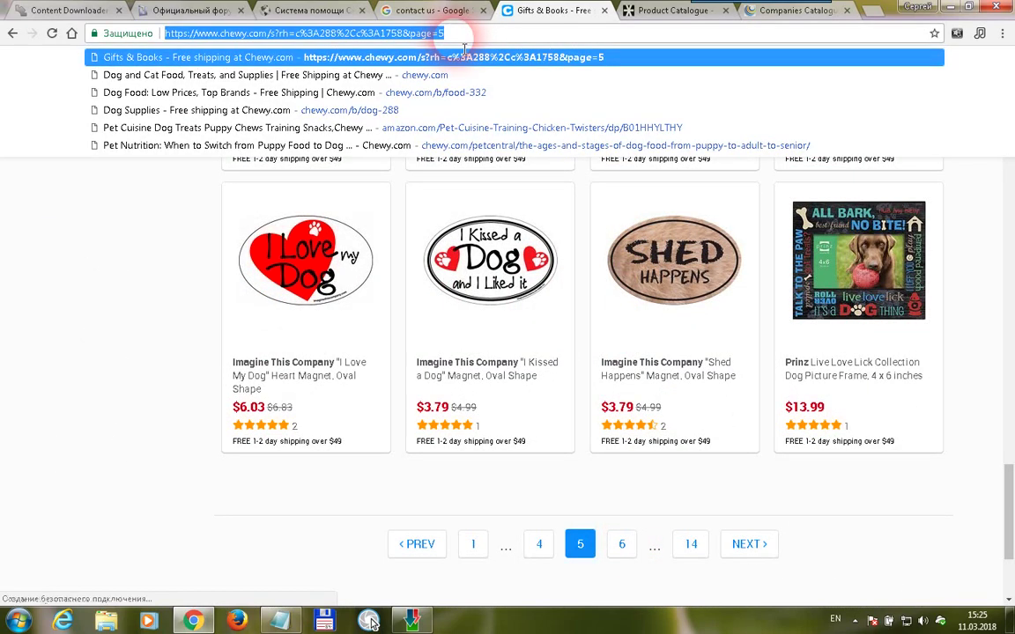
click(473, 42)
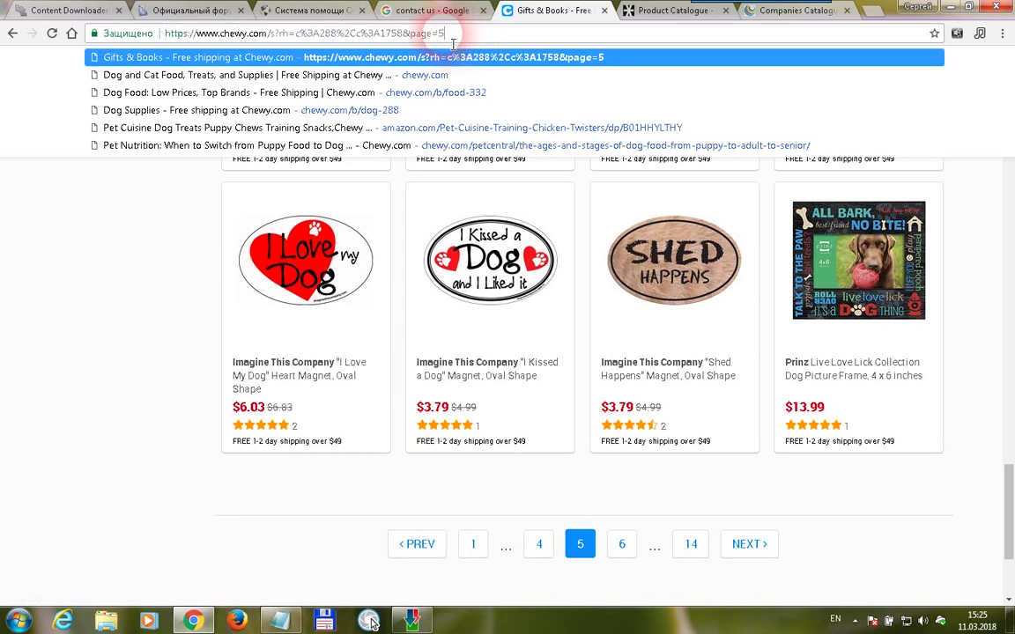
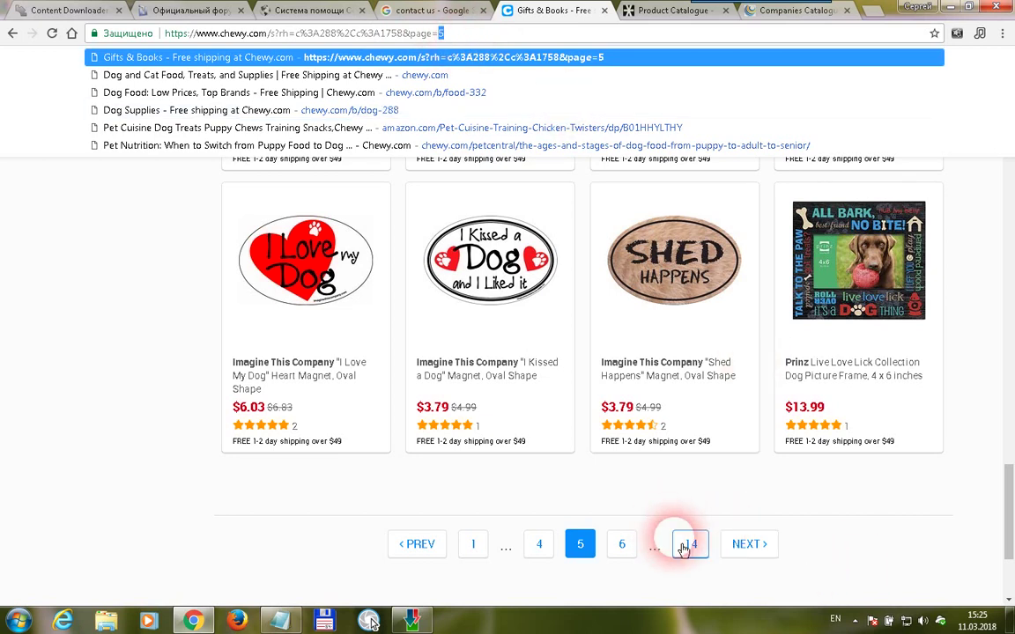
click(441, 33)
drag(445, 34, 145, 35)
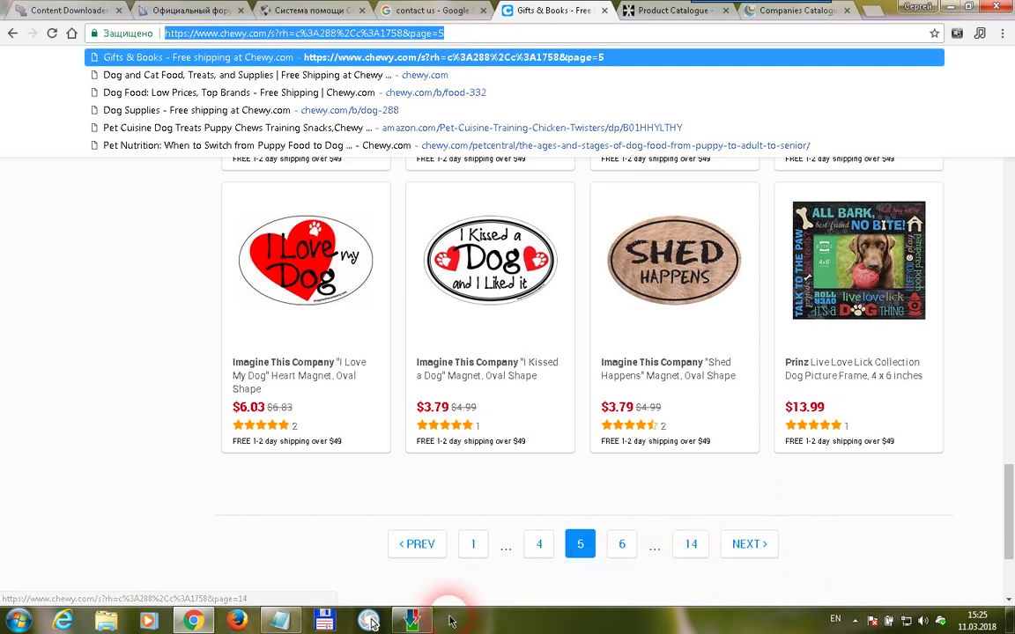
Switch to Content Downloader and set the {num} value range from 1 to 14
click(414, 623)
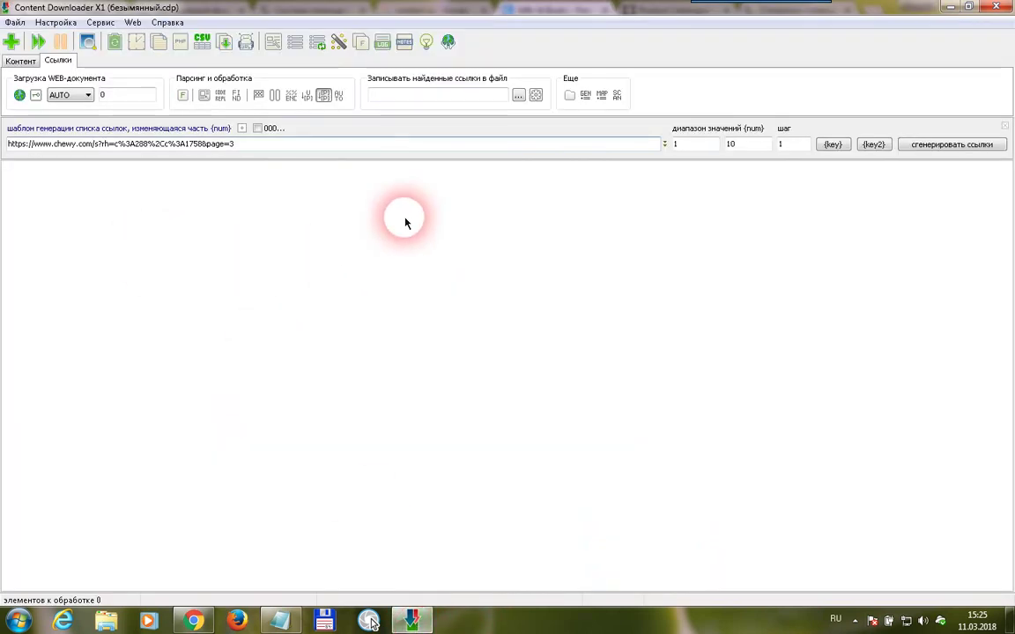
mouse_move(687, 158)
mouse_down()
mouse_move(712, 160)
mouse_move(672, 144)
mouse_up()
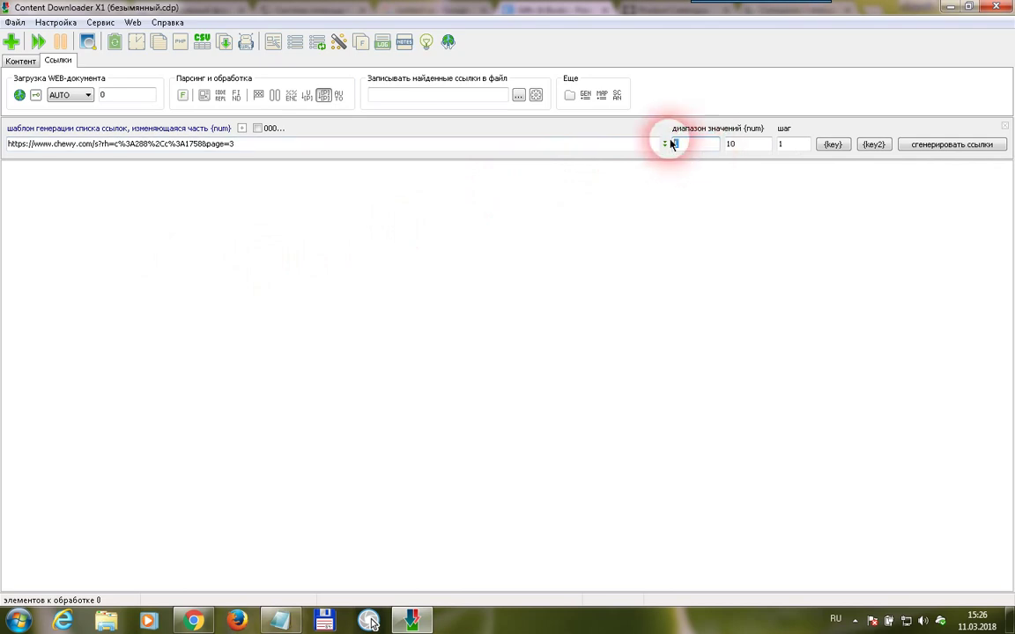
click(737, 146)
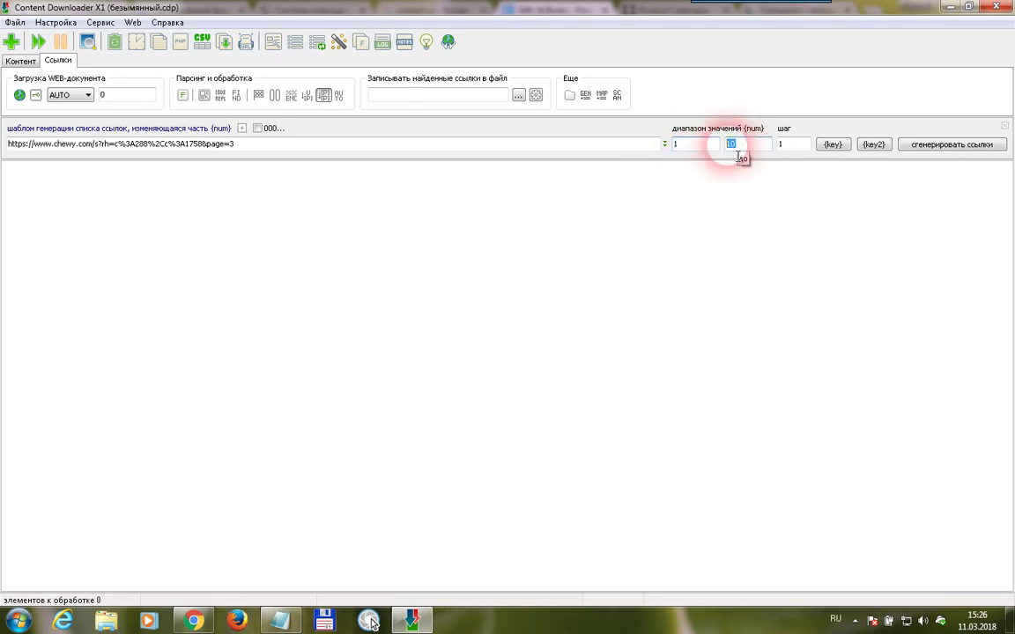
key(BackSpace)
text(4)
key(Tab)
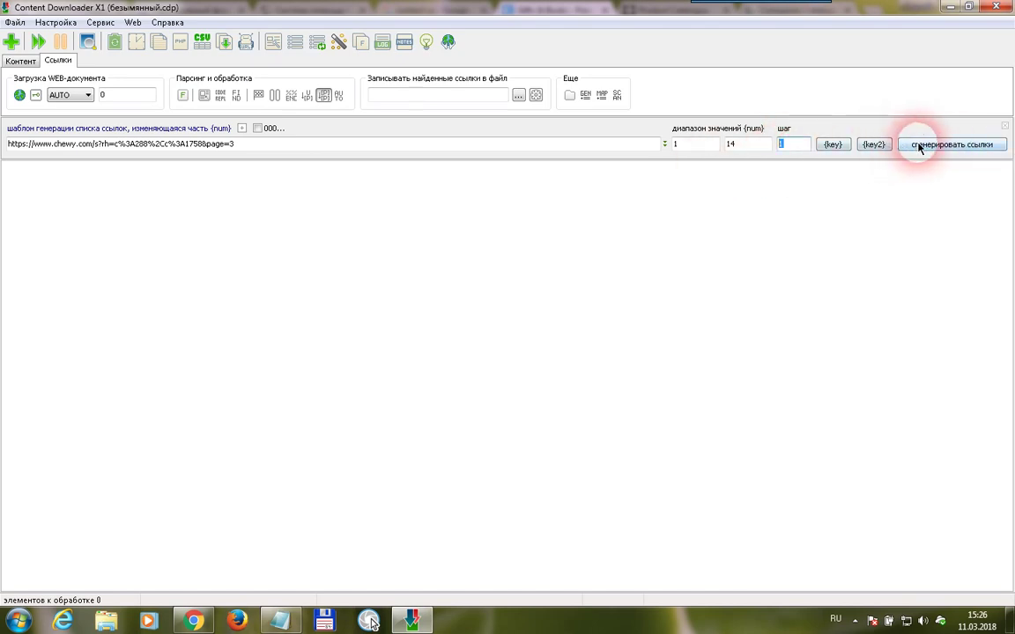
Replace the page number in the Chewy link template with {num} and generate the links using the {num} range and {key}, {key2} values
click(265, 151)
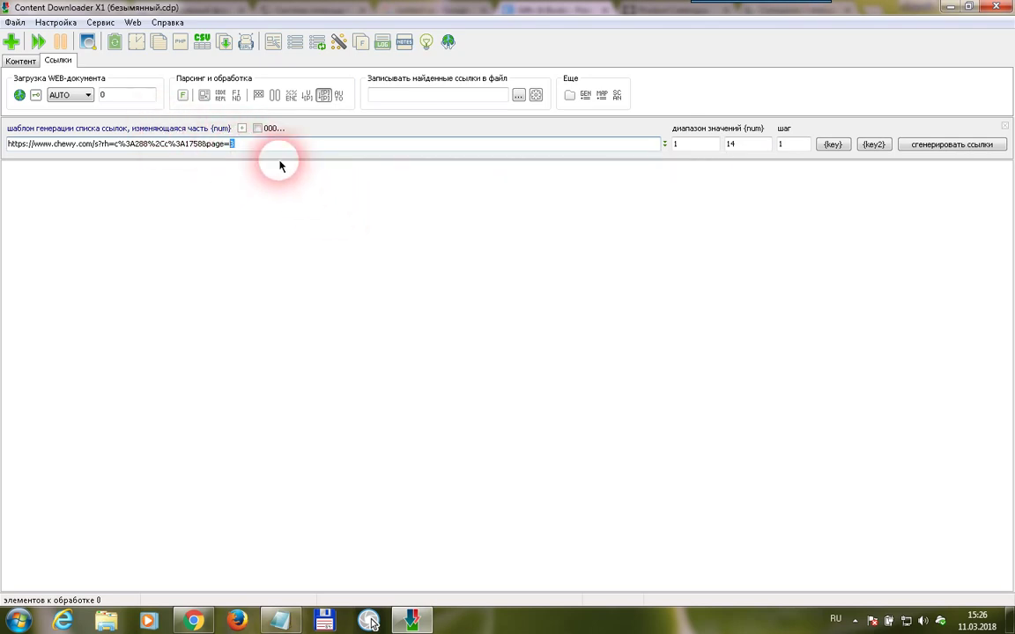
key(F2)
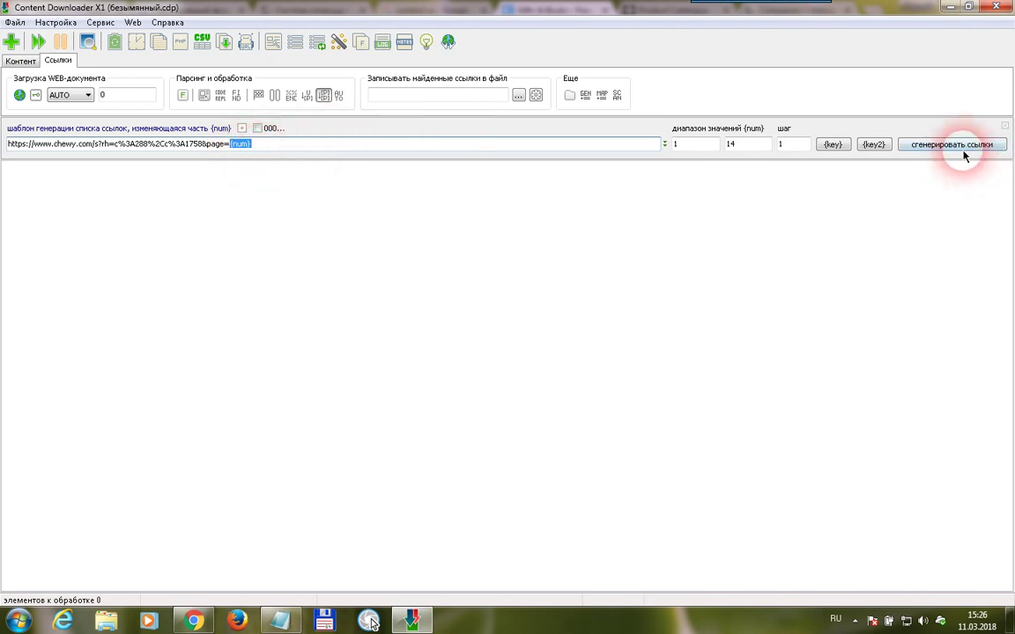
click(935, 148)
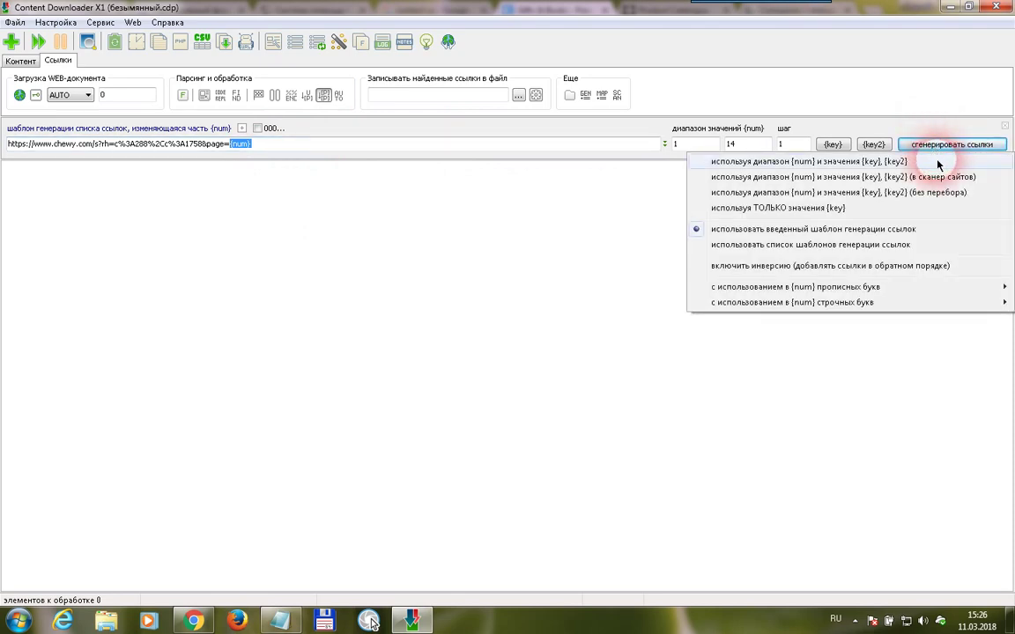
click(938, 162)
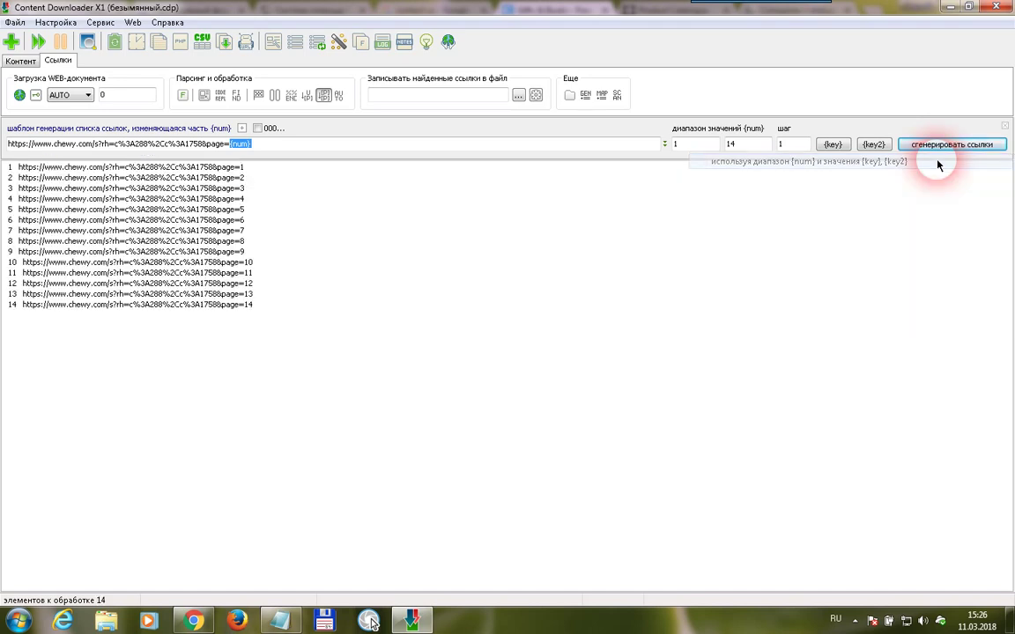
Review the generated Chewy page links by selecting several entries in the list
click(215, 169)
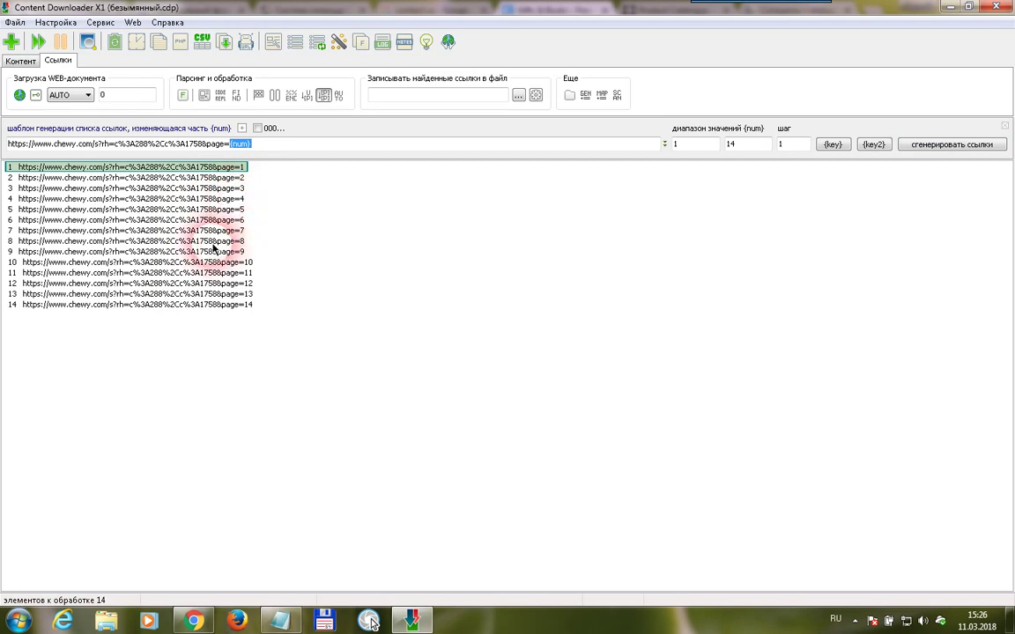
click(231, 293)
click(225, 168)
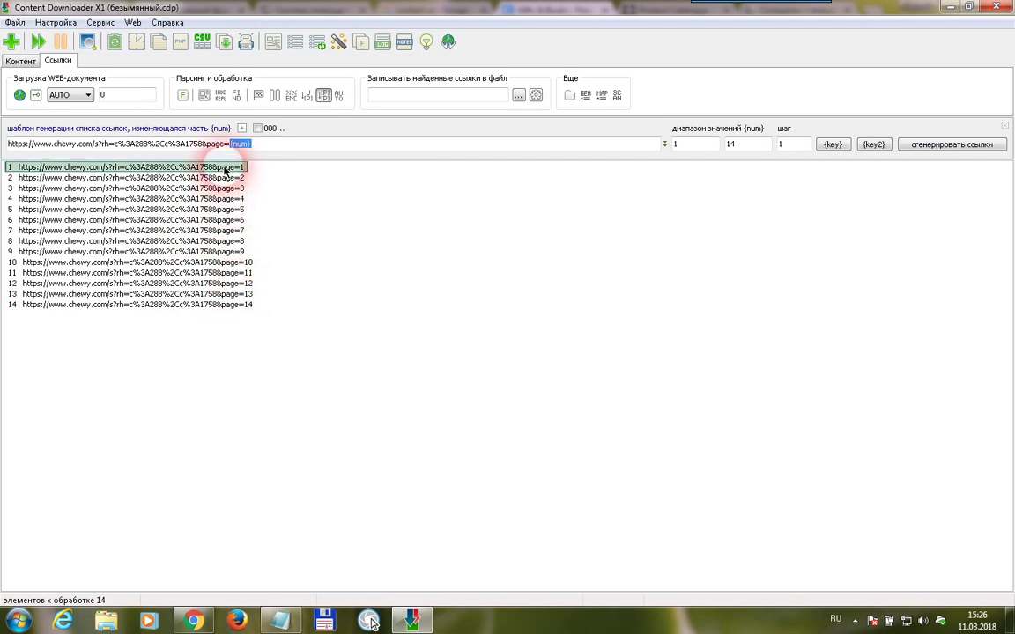
click(214, 294)
click(206, 177)
click(208, 240)
click(213, 262)
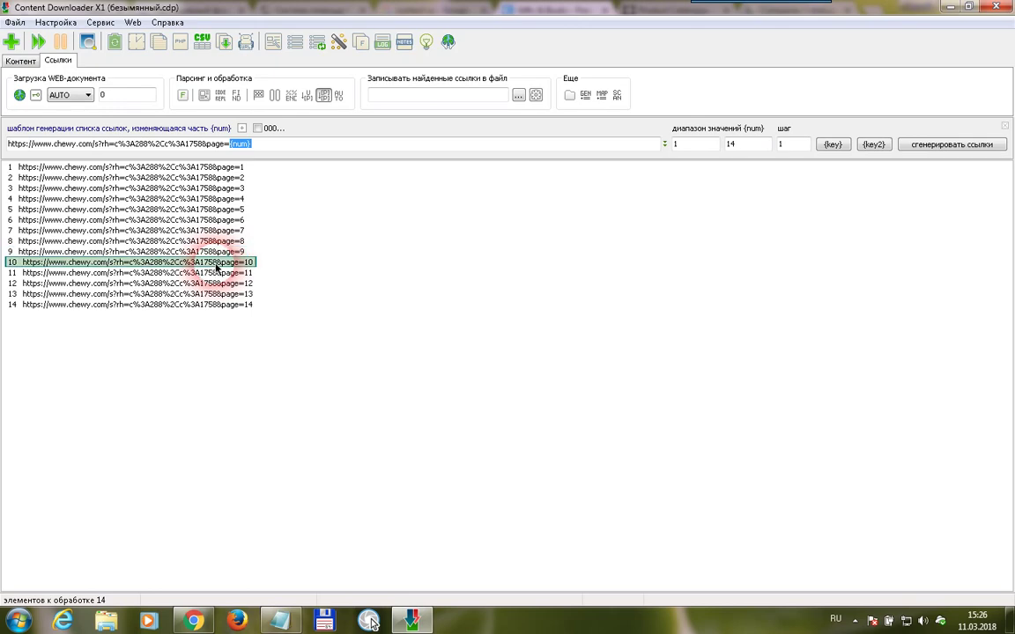
View the generated page 10 link in the browser and check the pagination at the end of the listing
right_click(216, 267)
right_click(181, 266)
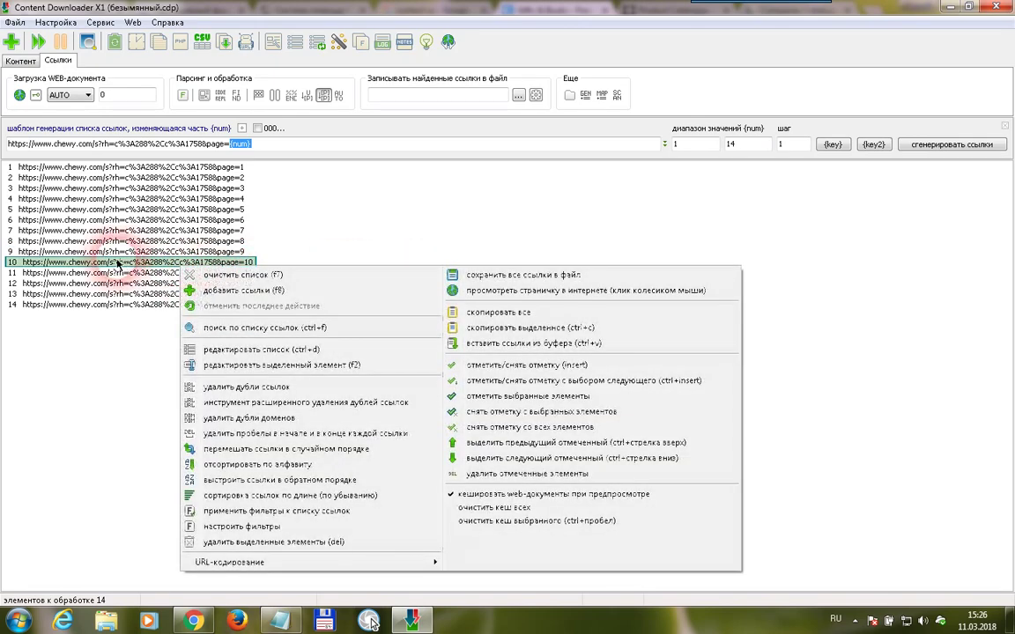
right_click(113, 265)
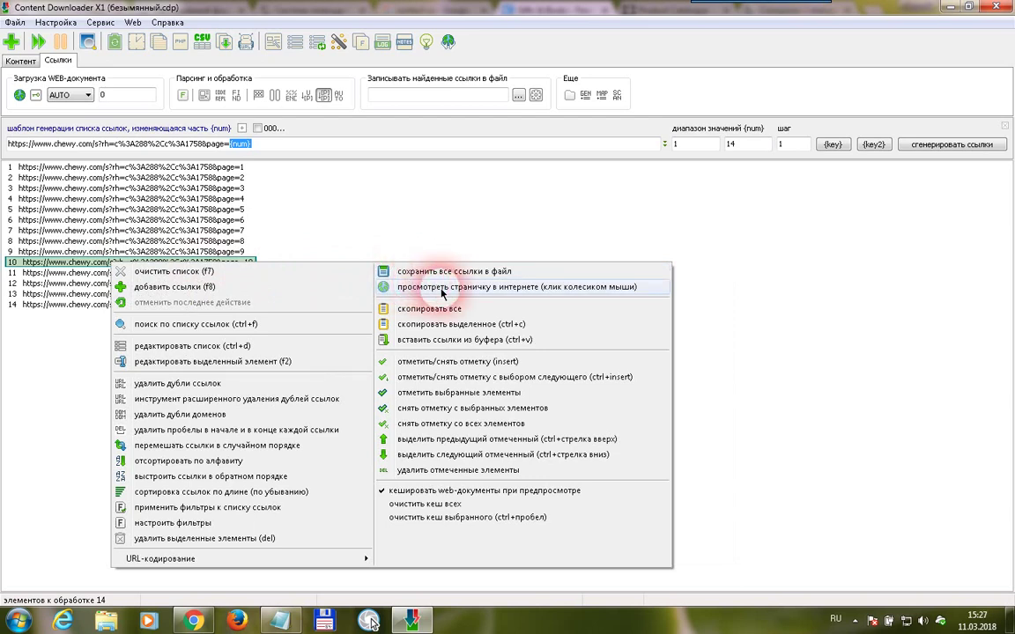
click(439, 290)
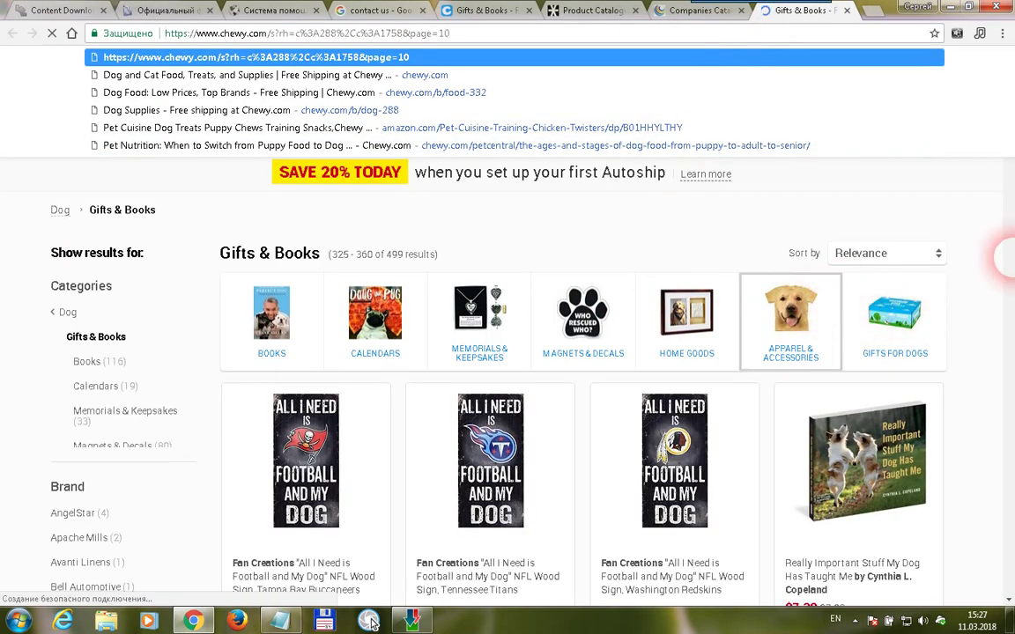
scroll(970, 291, down, 20)
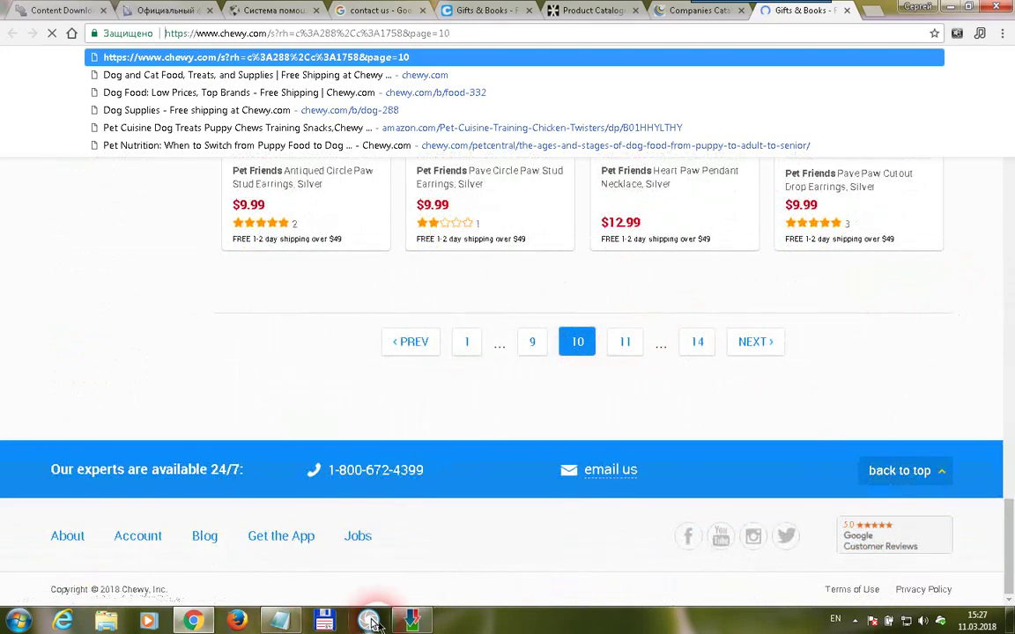
Return to Content Downloader, view the generated page 14 link in the browser and check its pagination and product listing
click(369, 621)
right_click(177, 305)
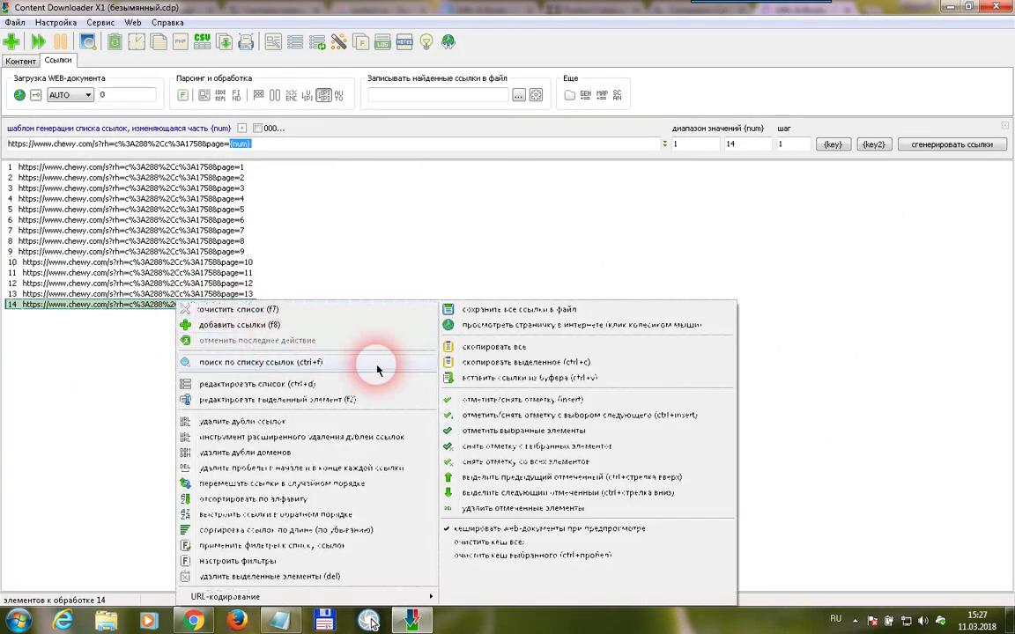
click(431, 322)
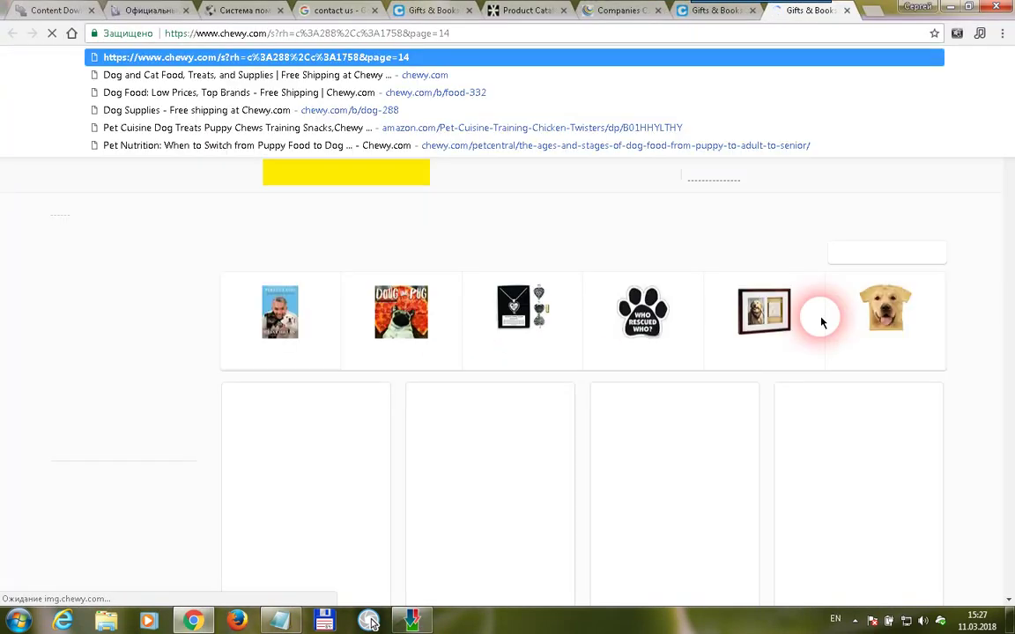
scroll(824, 325, down, 5)
scroll(826, 331, down, 10)
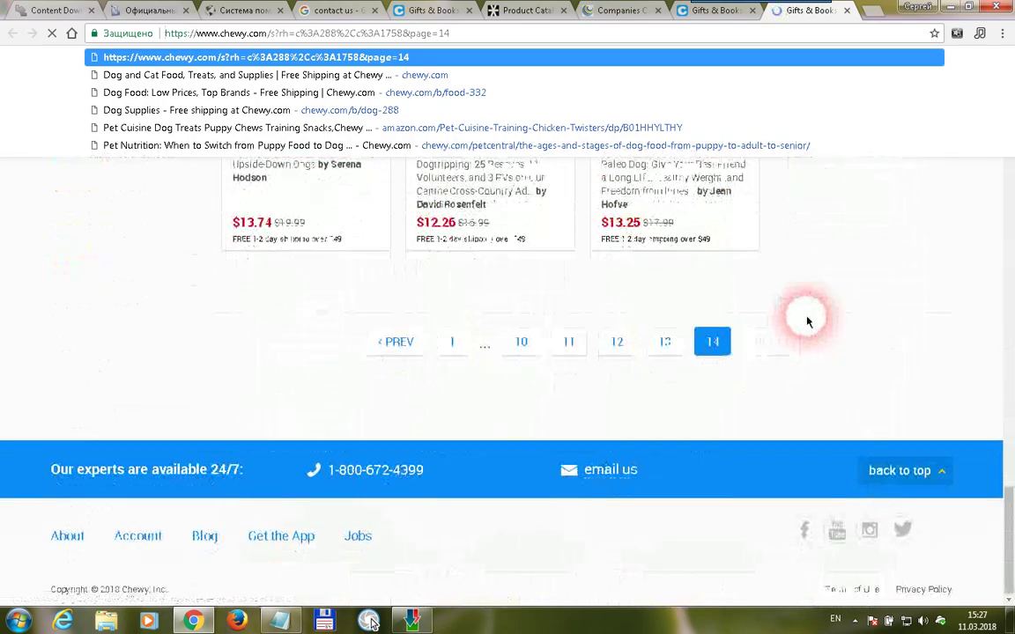
scroll(806, 319, up, 6)
scroll(919, 326, up, 5)
click(1007, 213)
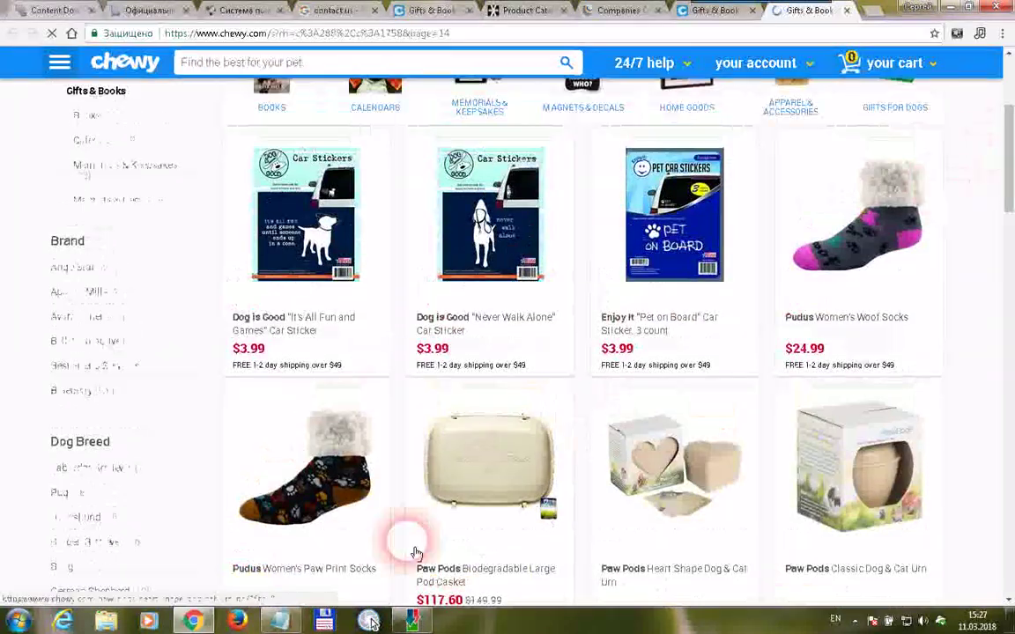
Switch to Content Downloader, preview the page 1 link and look through the links extracted from it
click(412, 622)
click(363, 45)
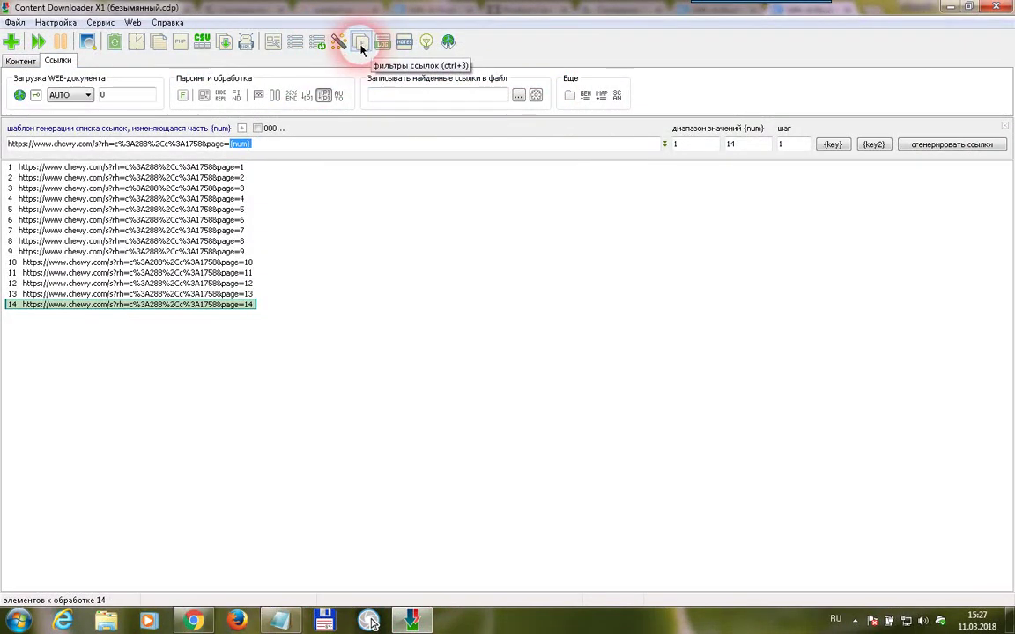
click(163, 166)
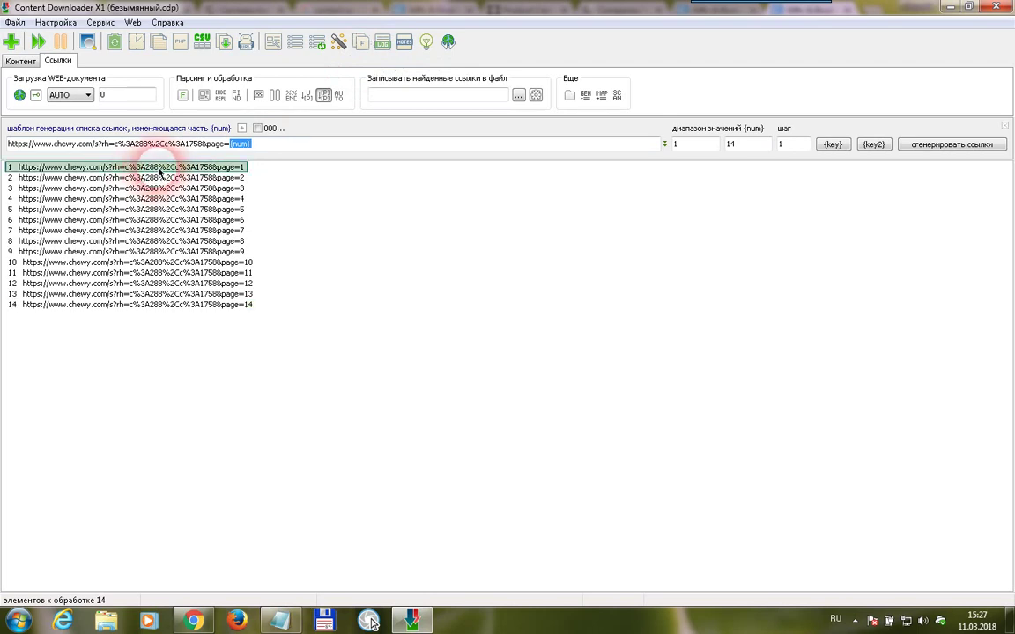
click(90, 41)
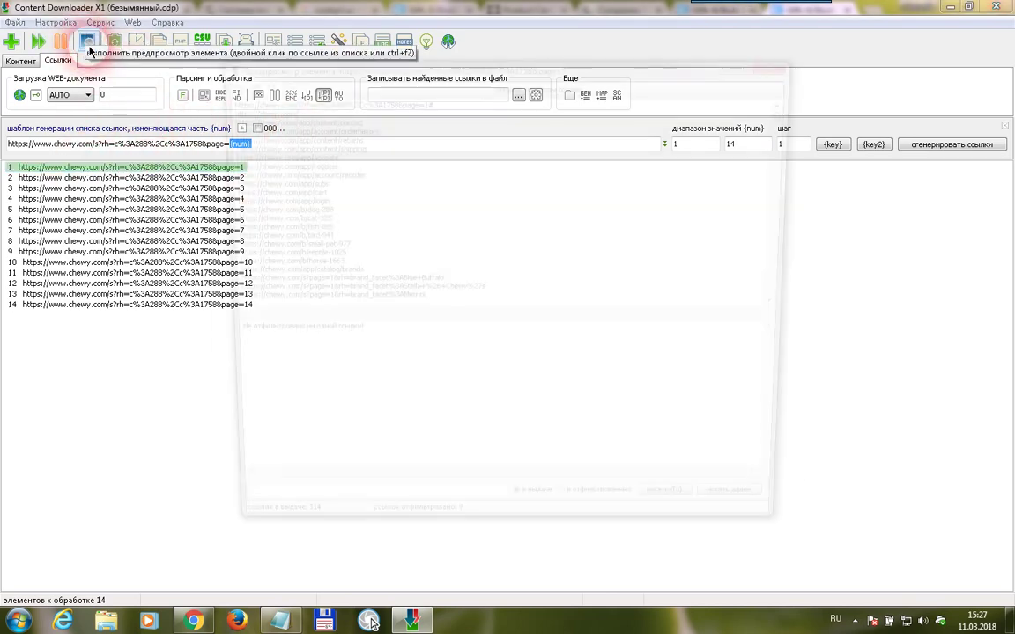
drag(792, 114, 798, 239)
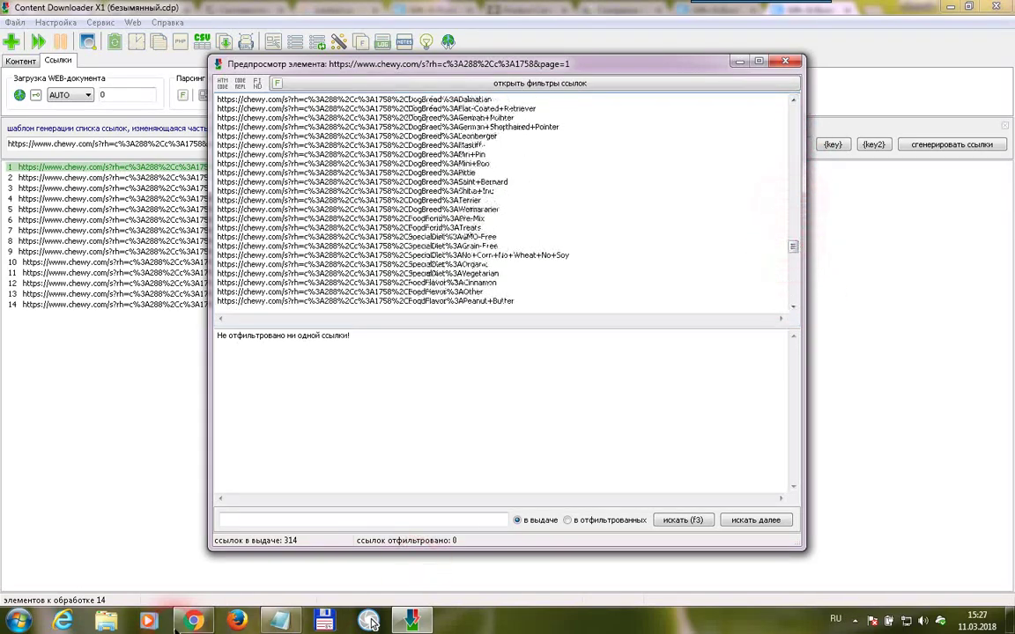
Switch to Chrome, open the Dog is Good "Never Walk Alone" Car Sticker in a new tab and highlight "dp" in its URL
key(alt+Tab)
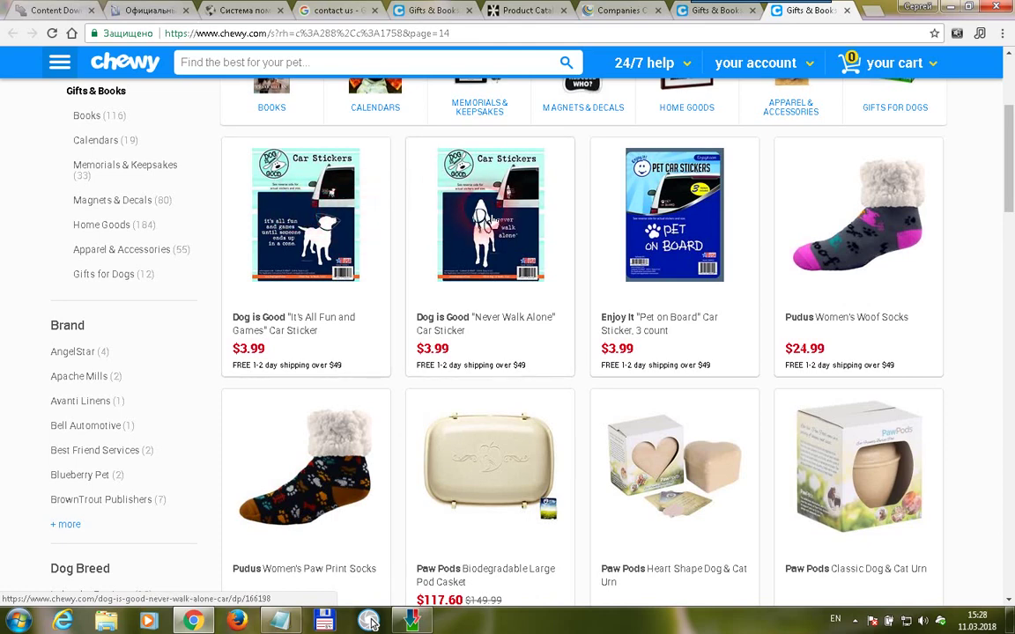
right_click(483, 216)
click(519, 216)
click(815, 12)
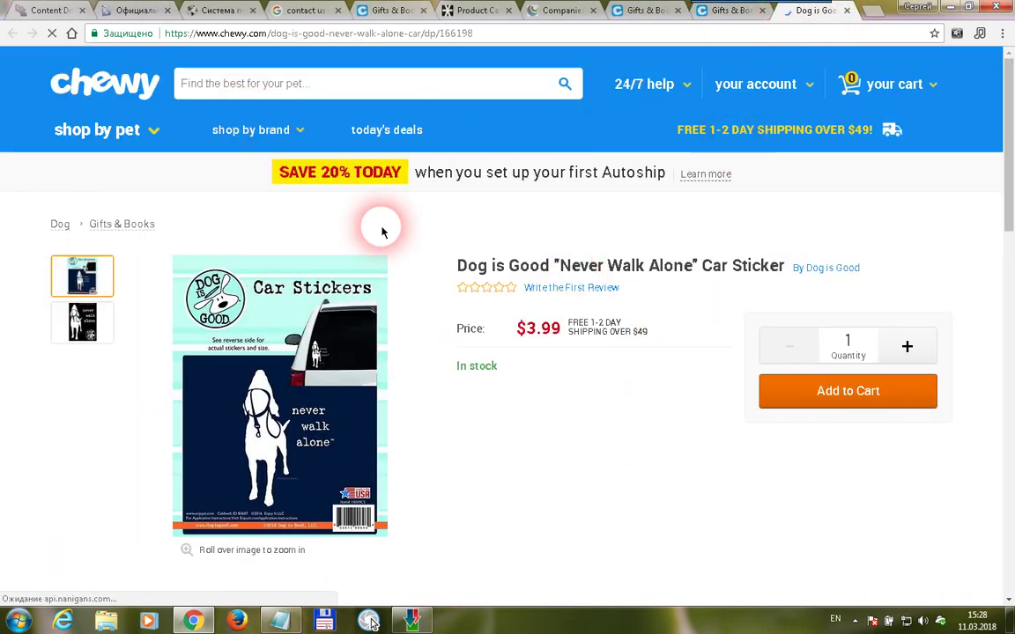
click(471, 34)
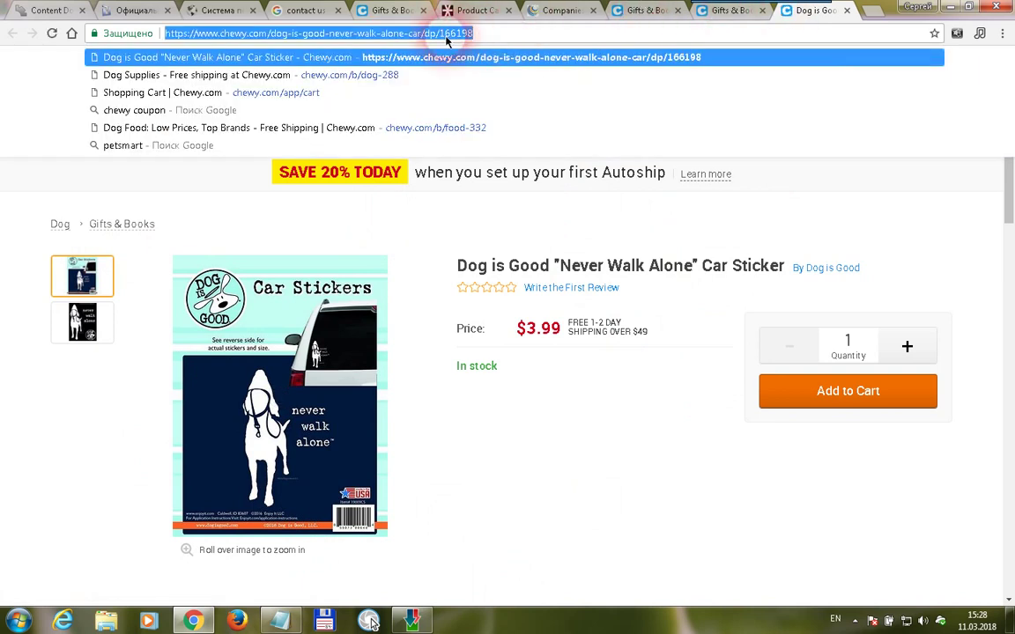
click(433, 37)
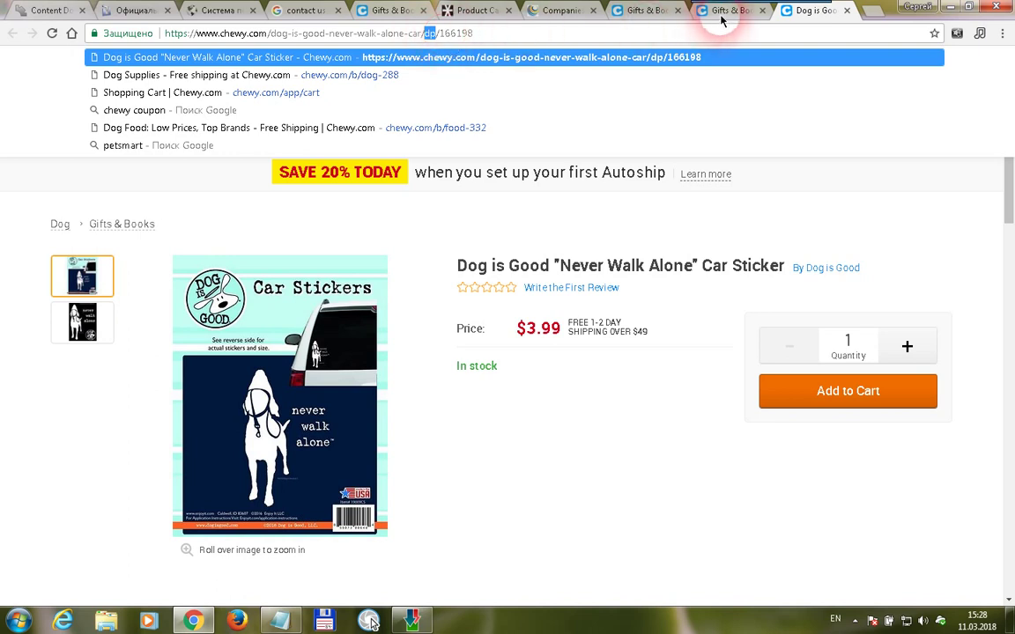
drag(533, 42, 141, 37)
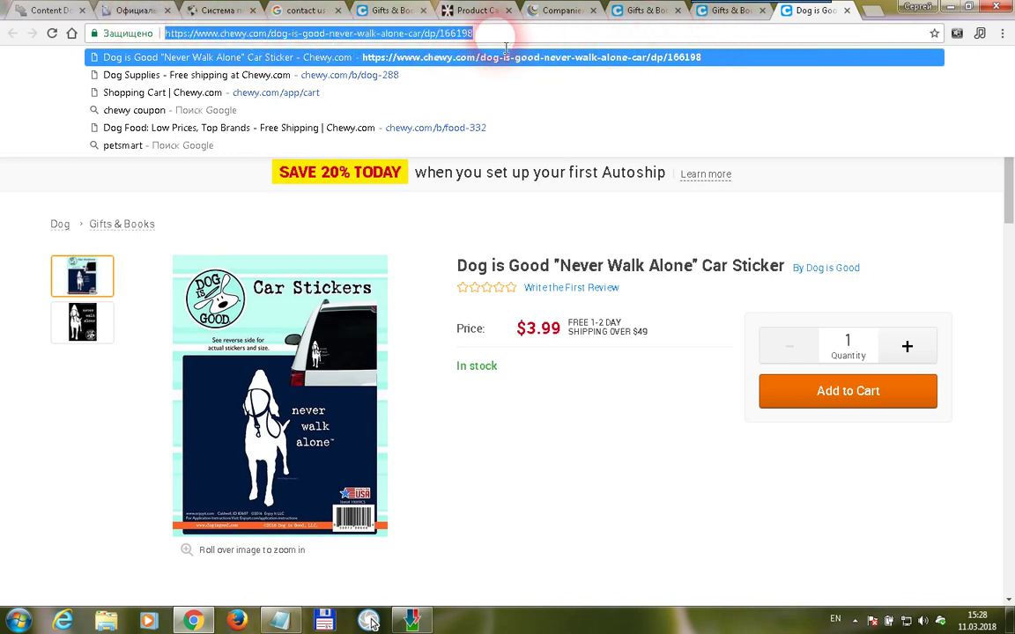
From the page 14 listing, open the Paw Pods Heart Shape Dog & Cat Urn in a new tab and highlight "/dp/" in its URL
click(731, 11)
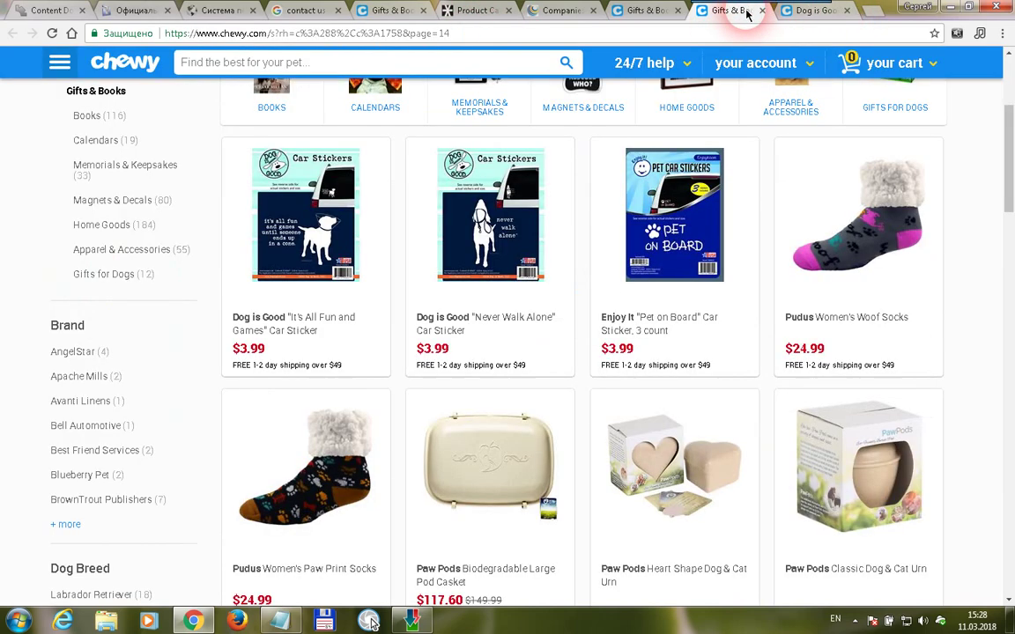
right_click(705, 465)
click(725, 265)
click(814, 13)
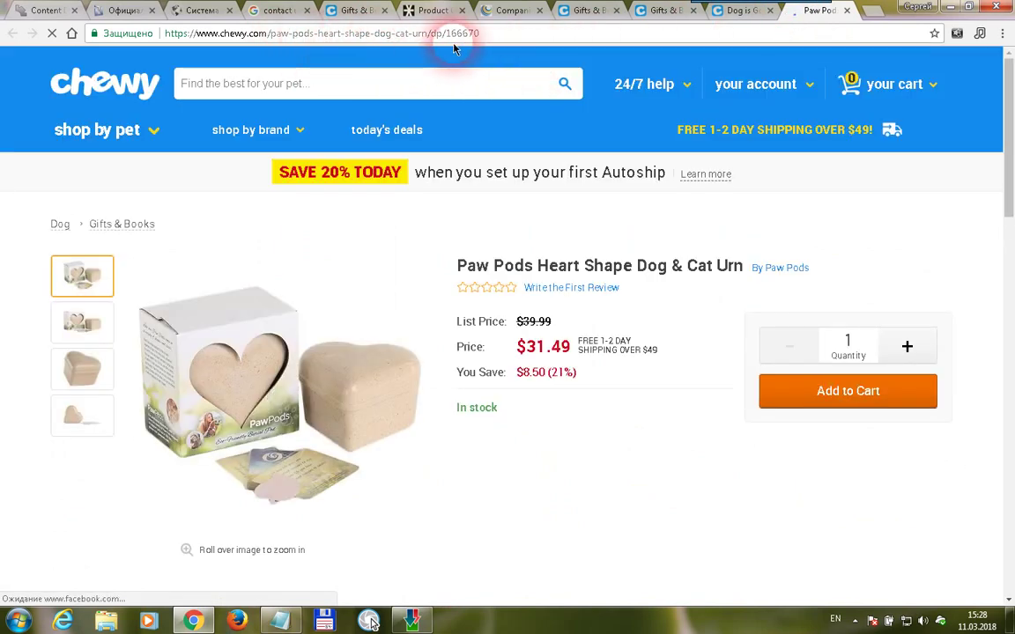
click(445, 35)
drag(445, 34, 425, 34)
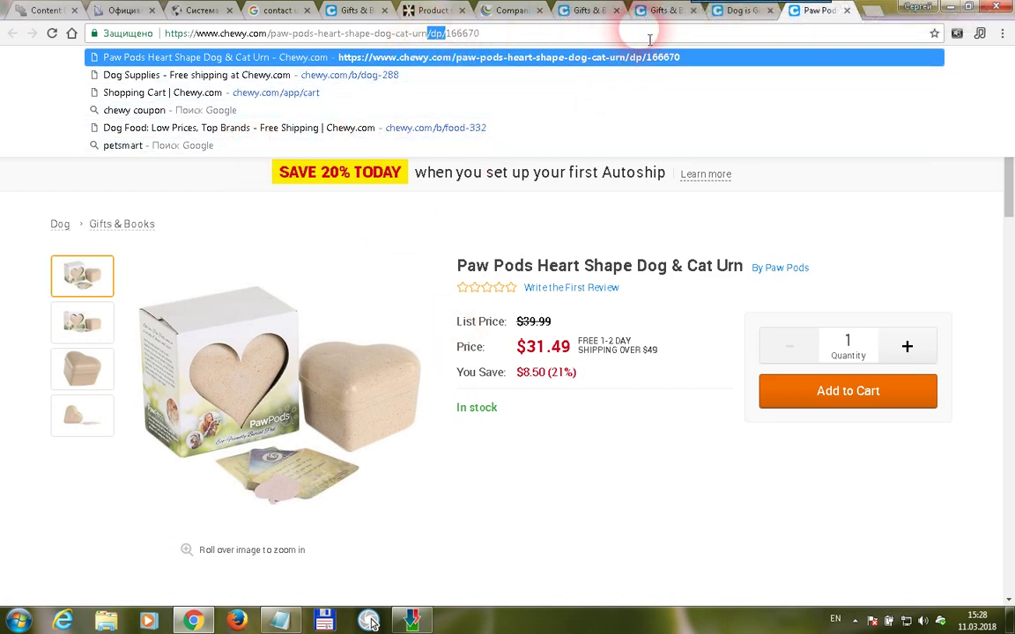
Return to the page 14 listing, switch to Content Downloader, and view the link filter settings before closing them
click(596, 11)
click(664, 10)
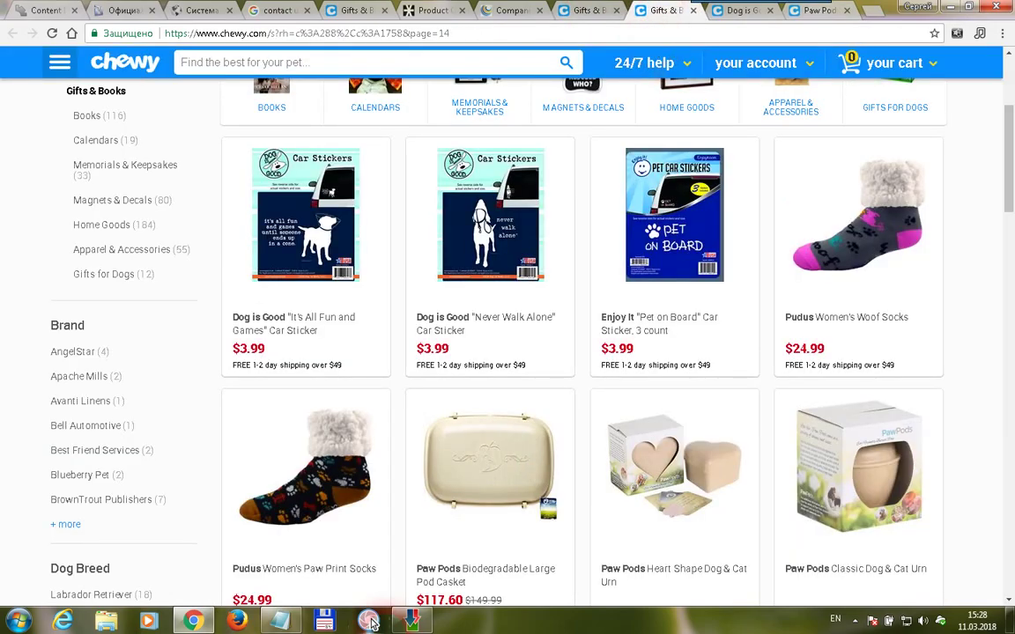
click(370, 622)
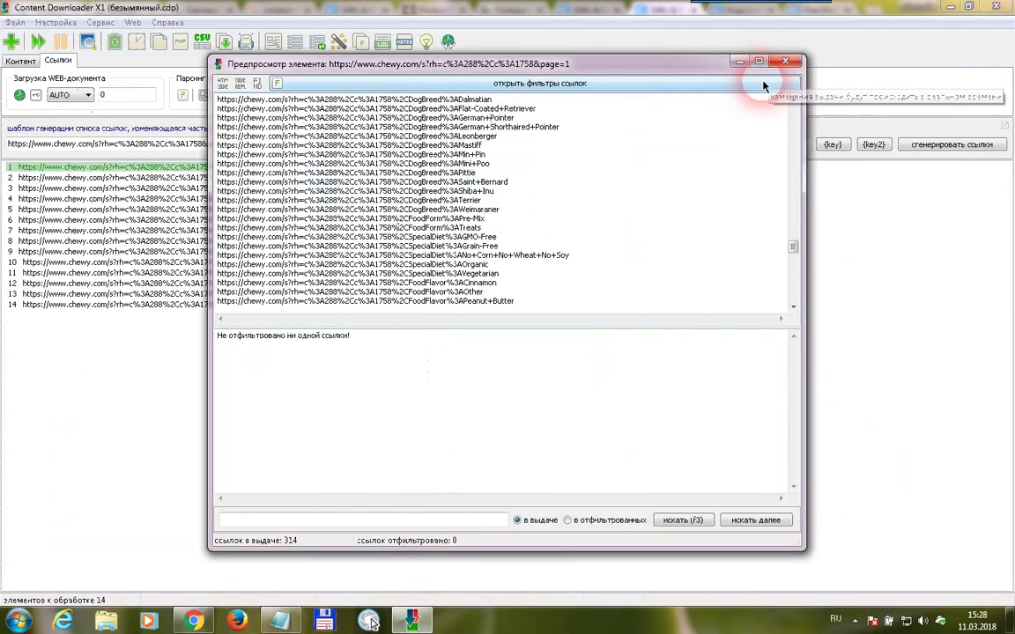
click(380, 43)
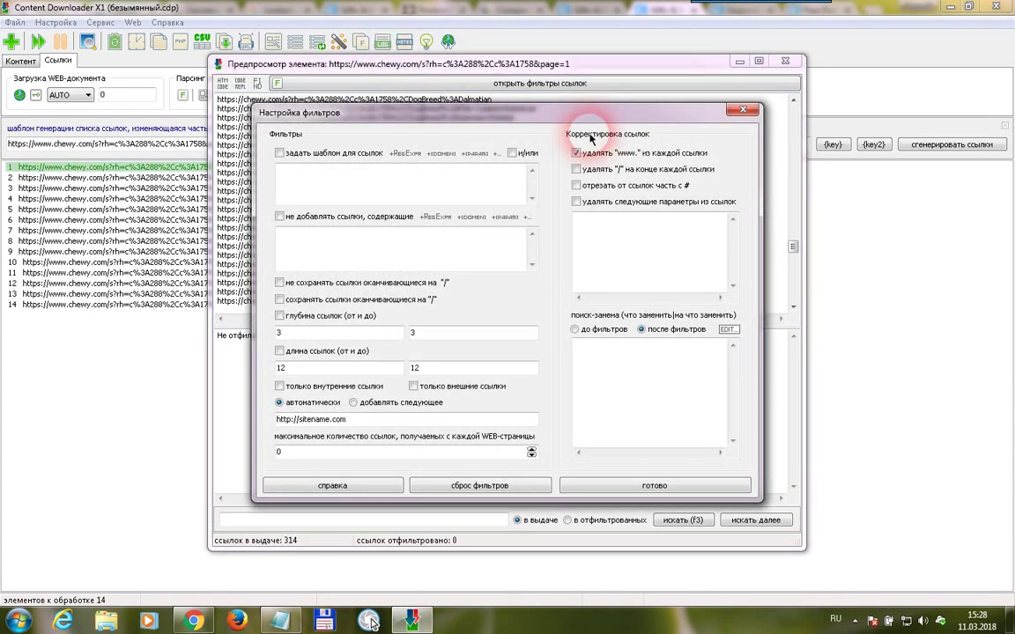
click(743, 109)
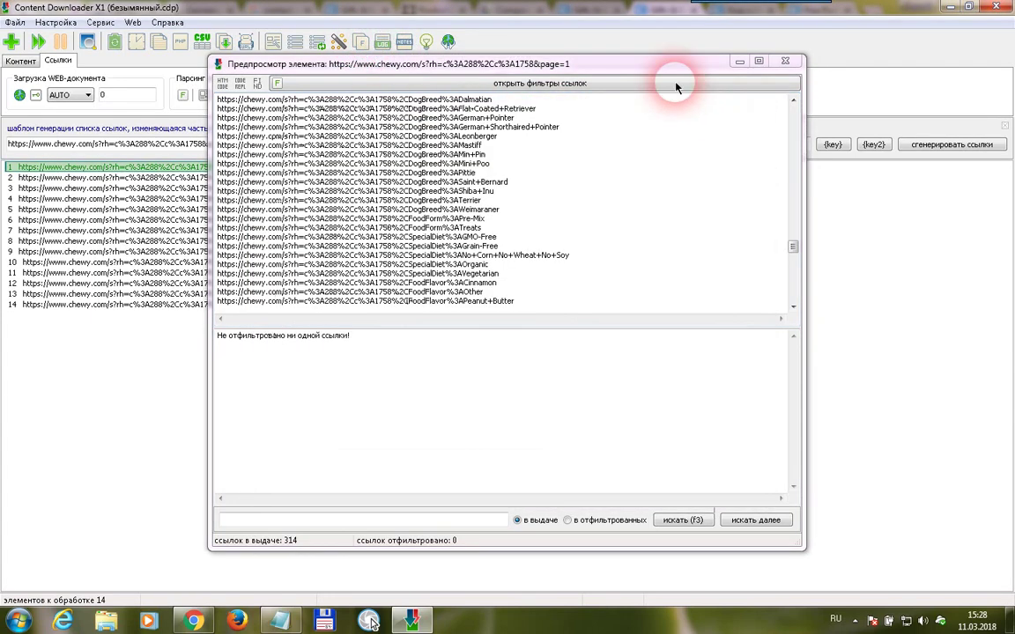
Enable the link template filter with "/dp/" in the link filter settings and close them
click(361, 43)
click(363, 189)
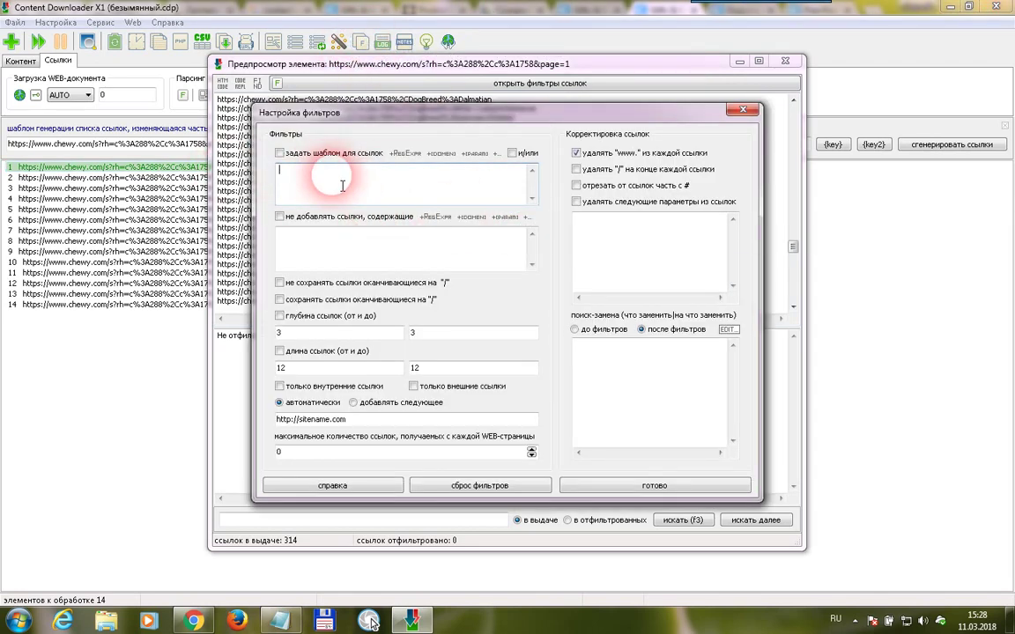
text(/dp/)
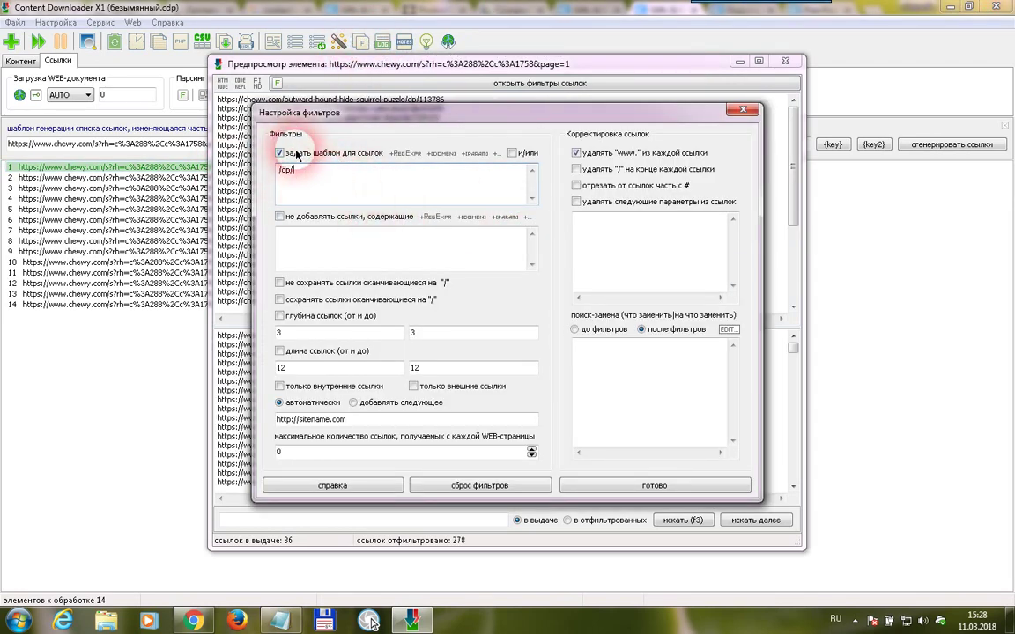
mouse_move(372, 117)
mouse_down()
mouse_move(460, 220)
mouse_move(601, 105)
mouse_move(742, 78)
mouse_move(366, 98)
mouse_up()
click(790, 96)
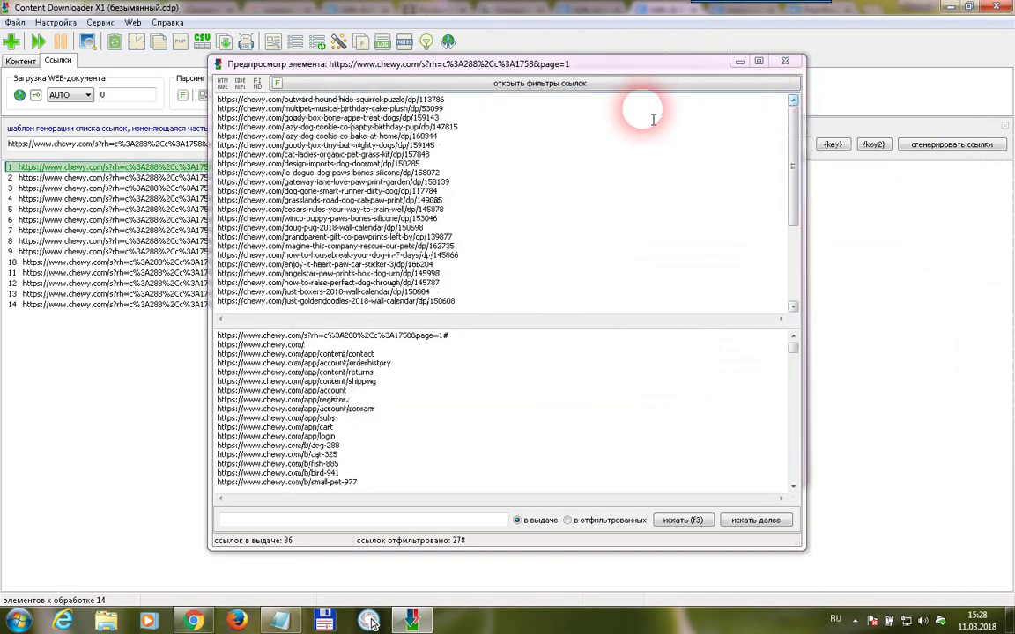
Look through the filtered links, highlight "/dp/" in the first one, and review the link filter settings again
drag(790, 130, 799, 270)
click(460, 280)
drag(466, 297, 92, 10)
click(416, 115)
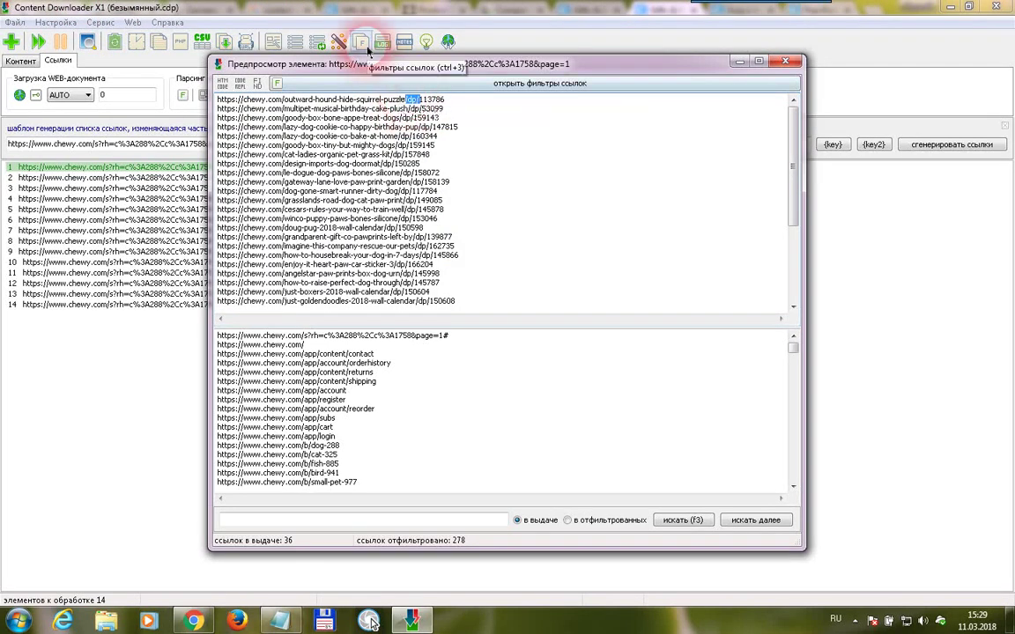
click(335, 42)
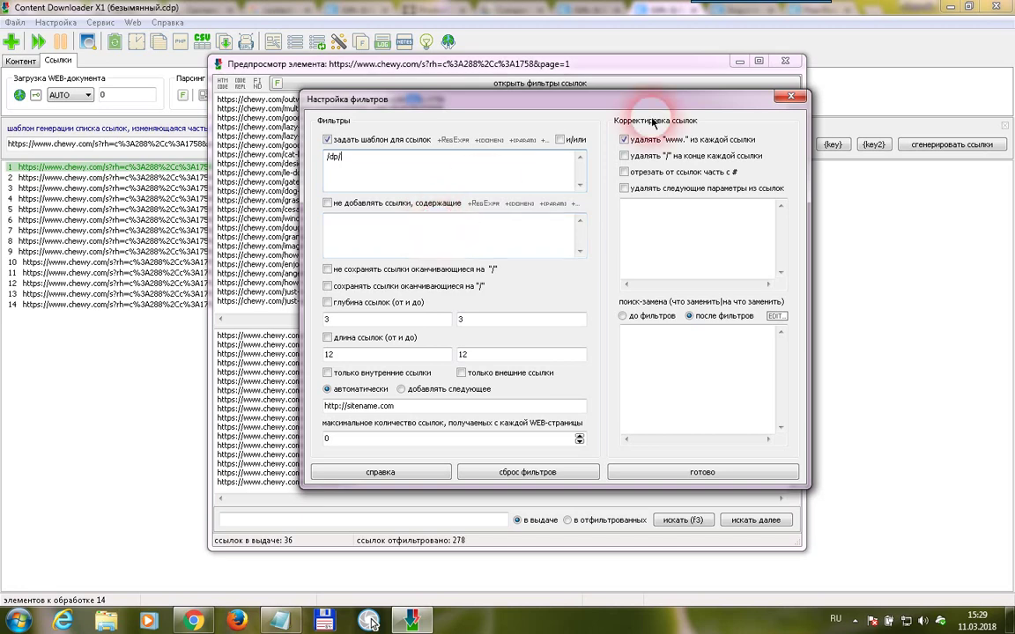
click(792, 95)
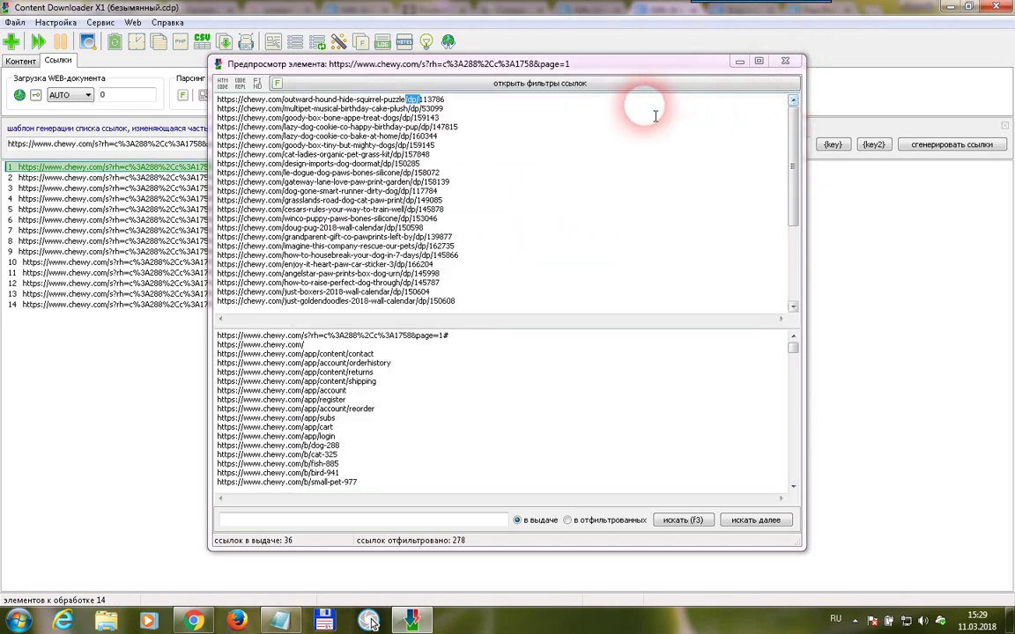
Close the page 1 preview, run link parsing on the listing pages, and look over the collected product links
click(785, 61)
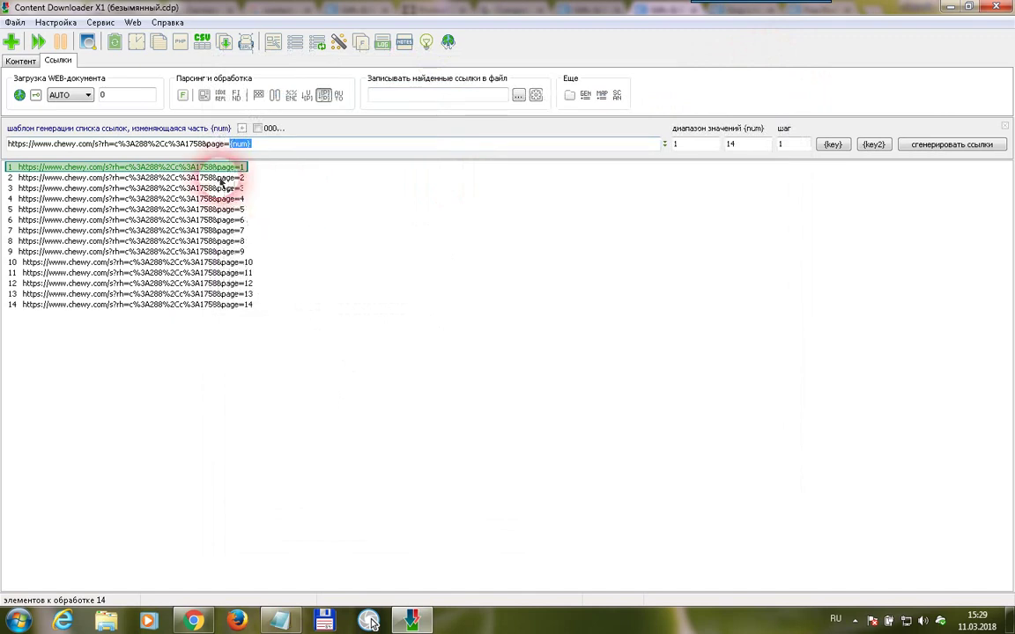
click(39, 43)
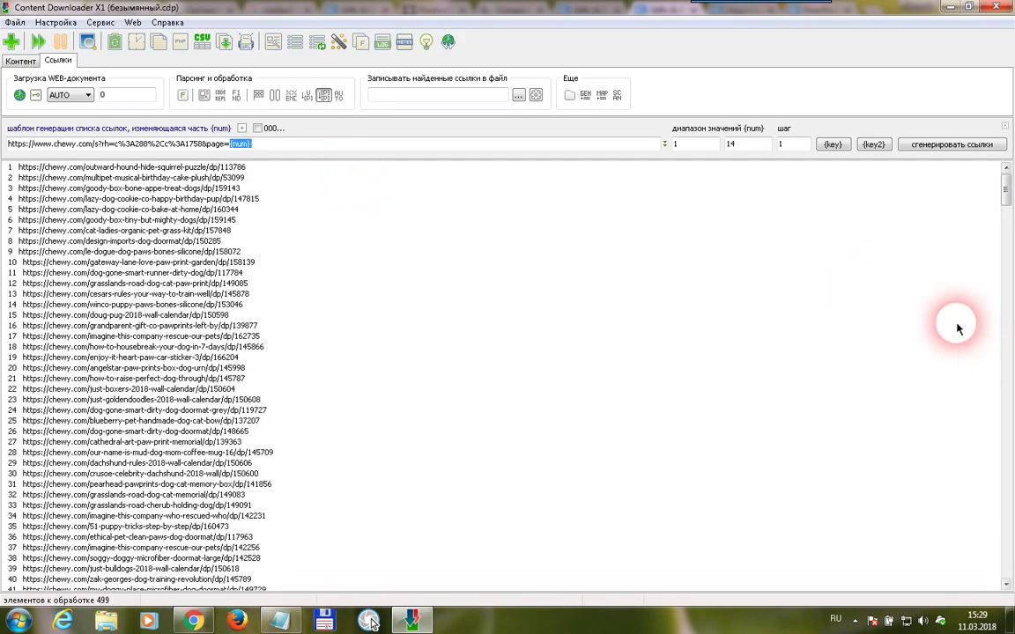
mouse_move(1009, 204)
mouse_down()
mouse_move(1009, 516)
mouse_move(991, 426)
mouse_move(1010, 418)
mouse_move(1011, 548)
mouse_move(1008, 182)
mouse_up()
Open the collected "dog-gone-smart-runner-dirty-dog" and "dog-gone-smart-dirty-dog-doormat" links in the browser, returning to Content Downloader between them
click(147, 275)
right_click(146, 280)
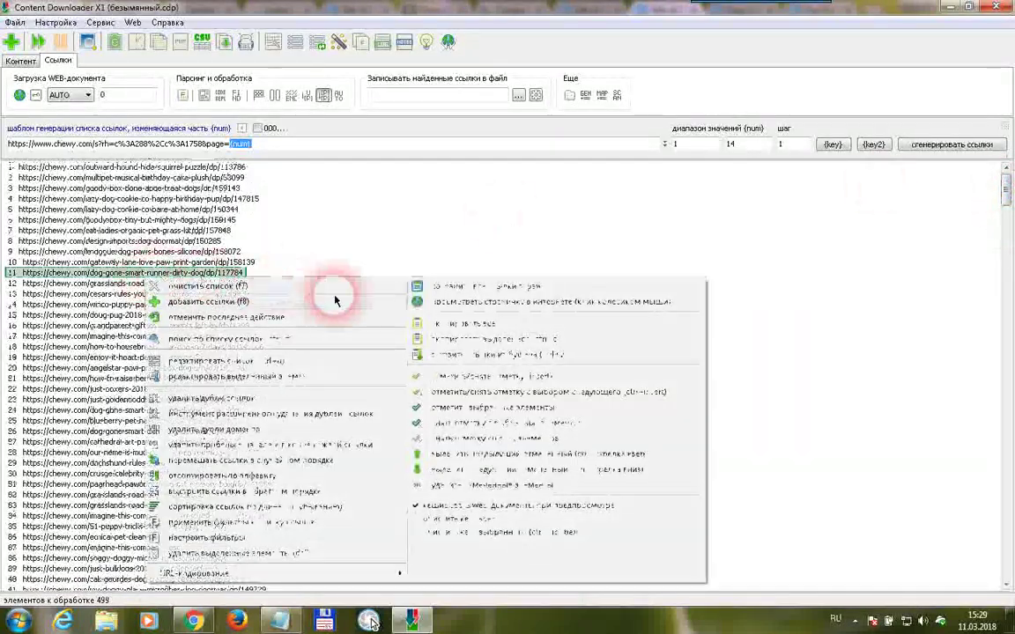
click(493, 303)
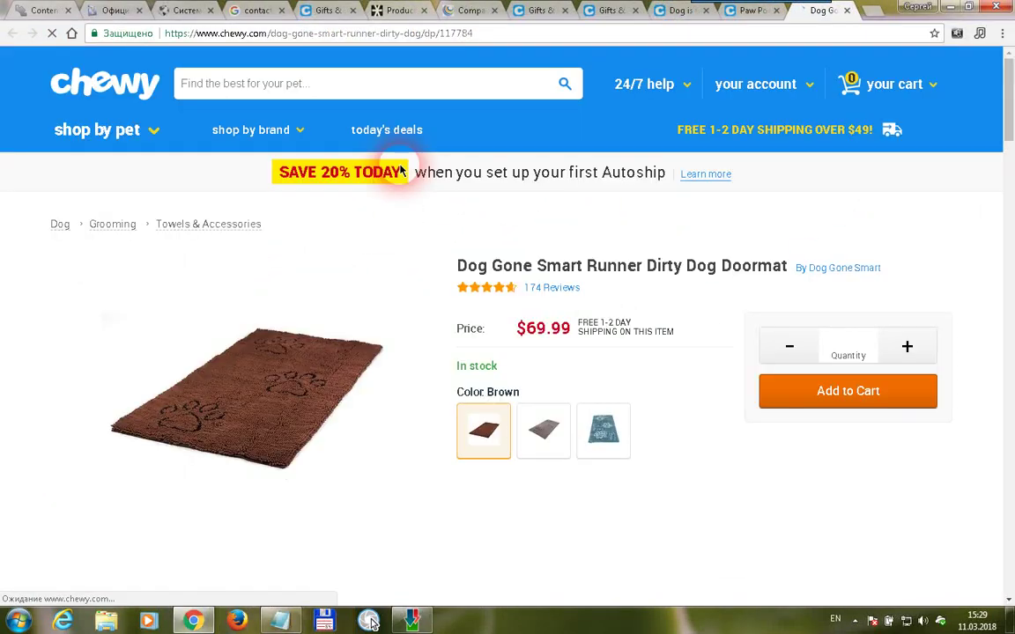
click(371, 622)
click(173, 432)
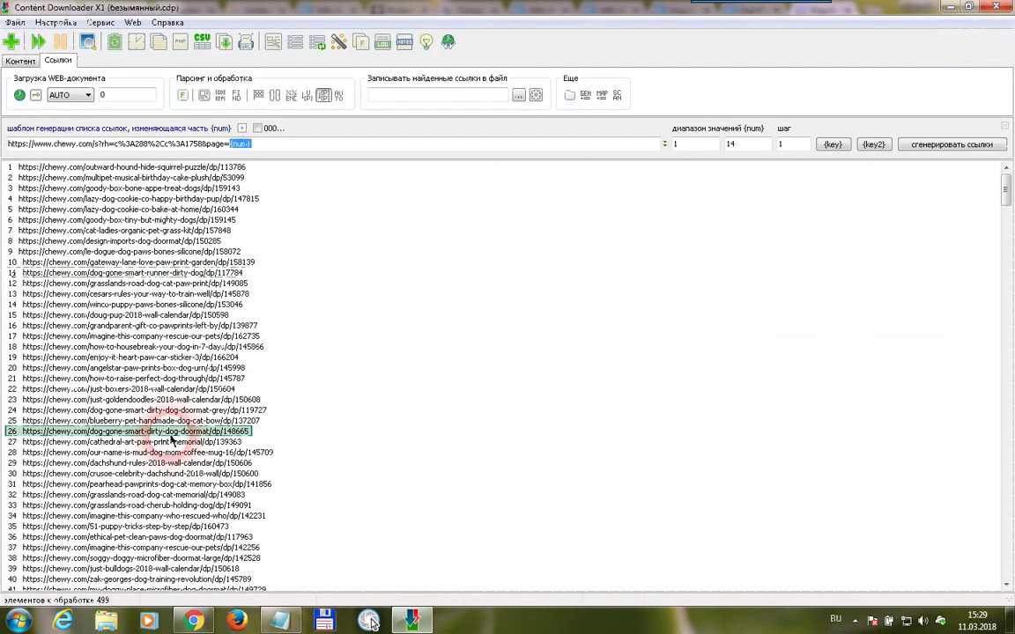
right_click(173, 432)
click(577, 156)
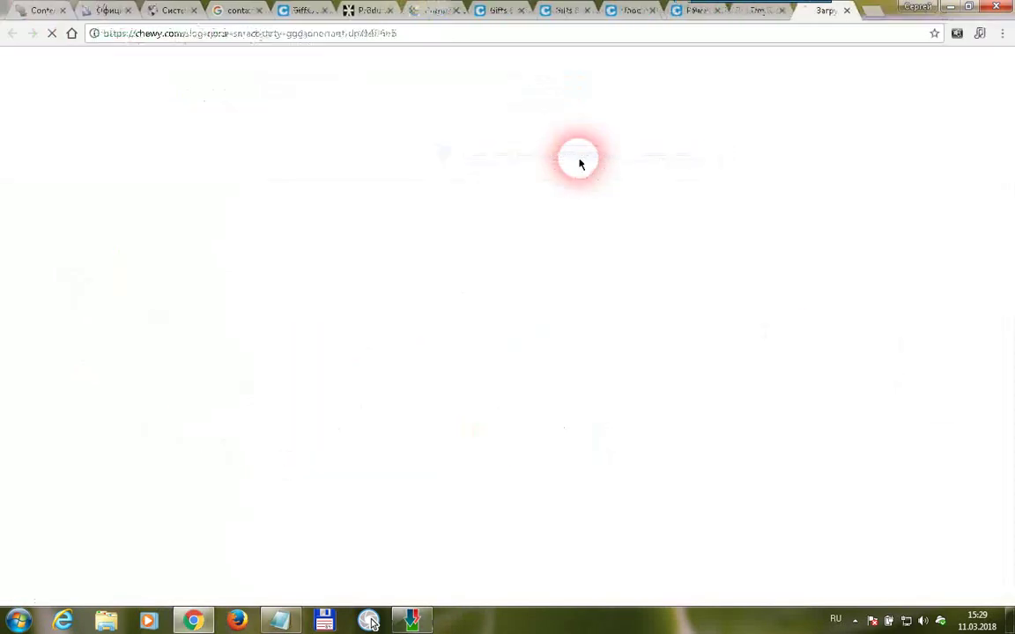
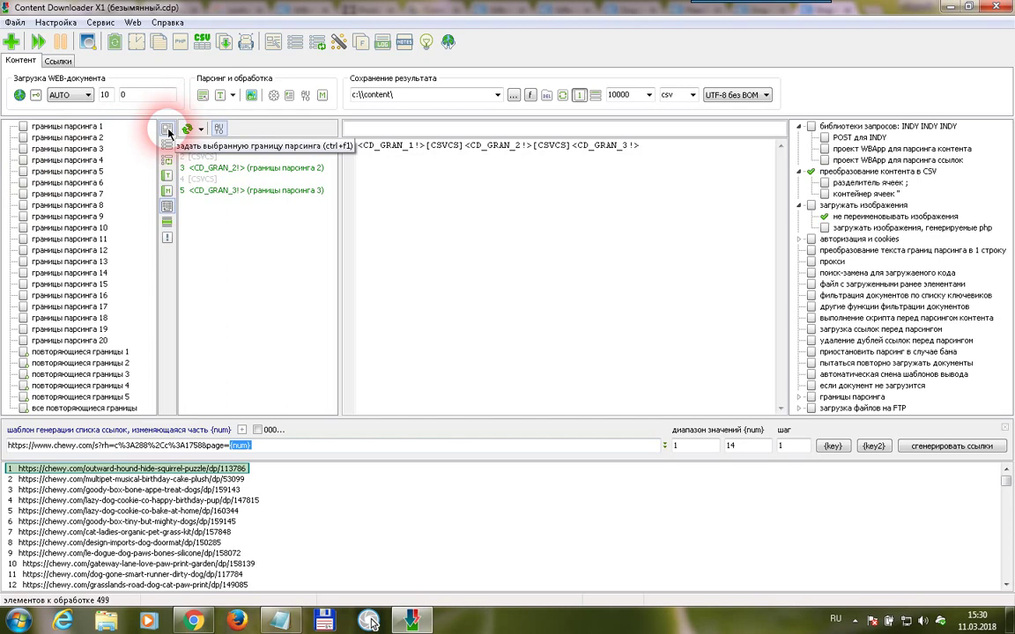
Open the setup of parsing boundary 1 on the first product link and find the product title in the page's source code
click(169, 133)
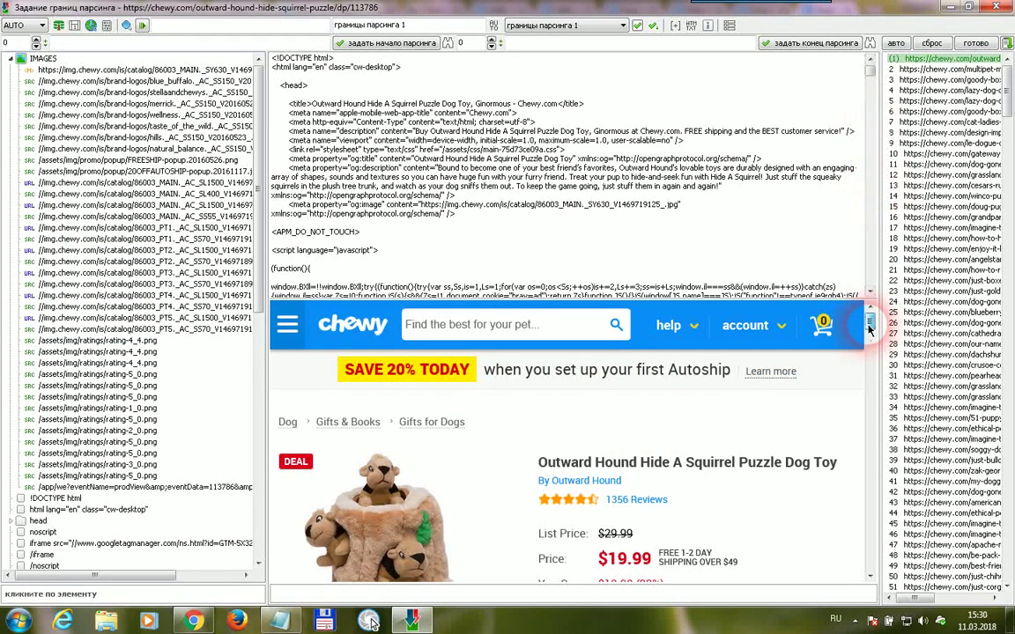
scroll(870, 328, down, 1)
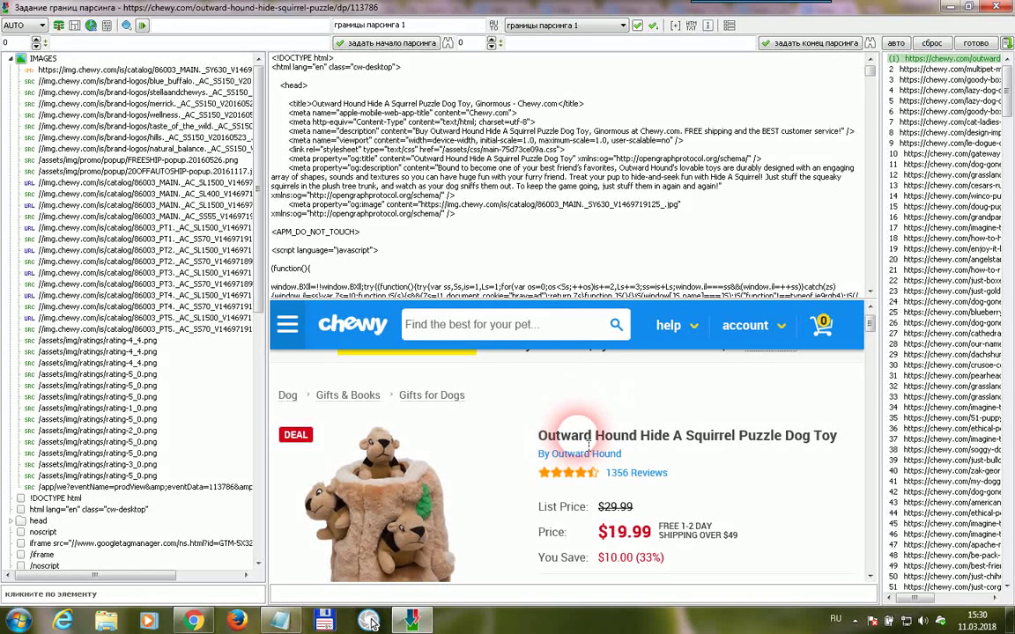
click(595, 444)
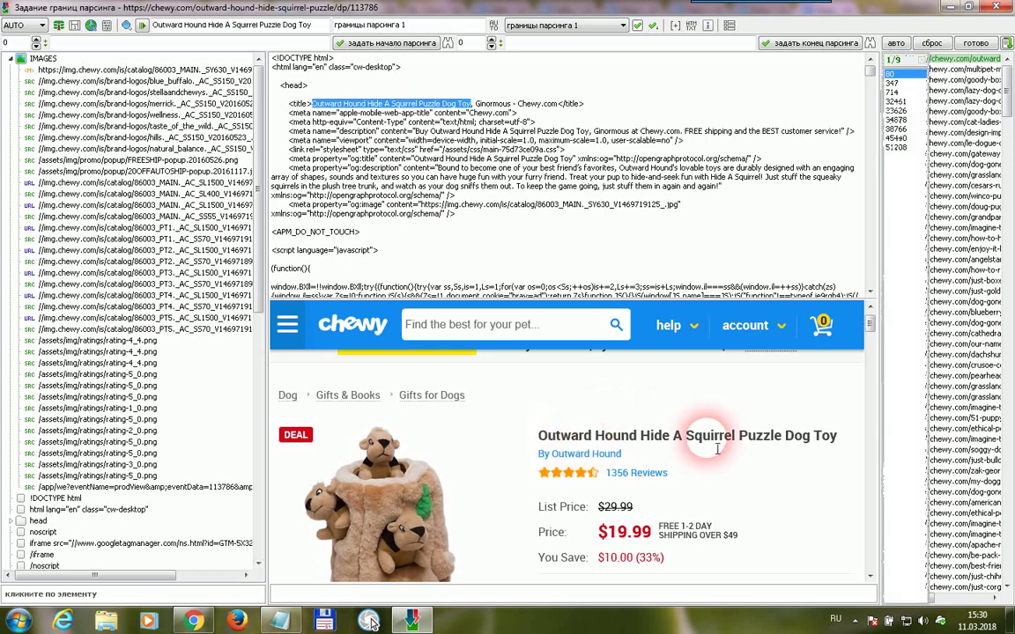
click(595, 445)
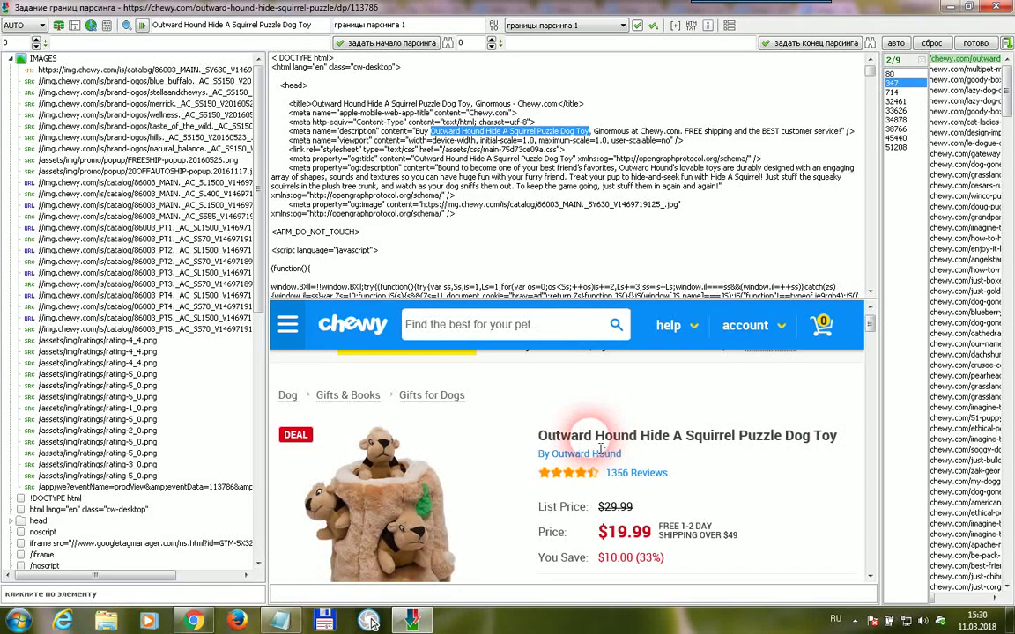
click(599, 445)
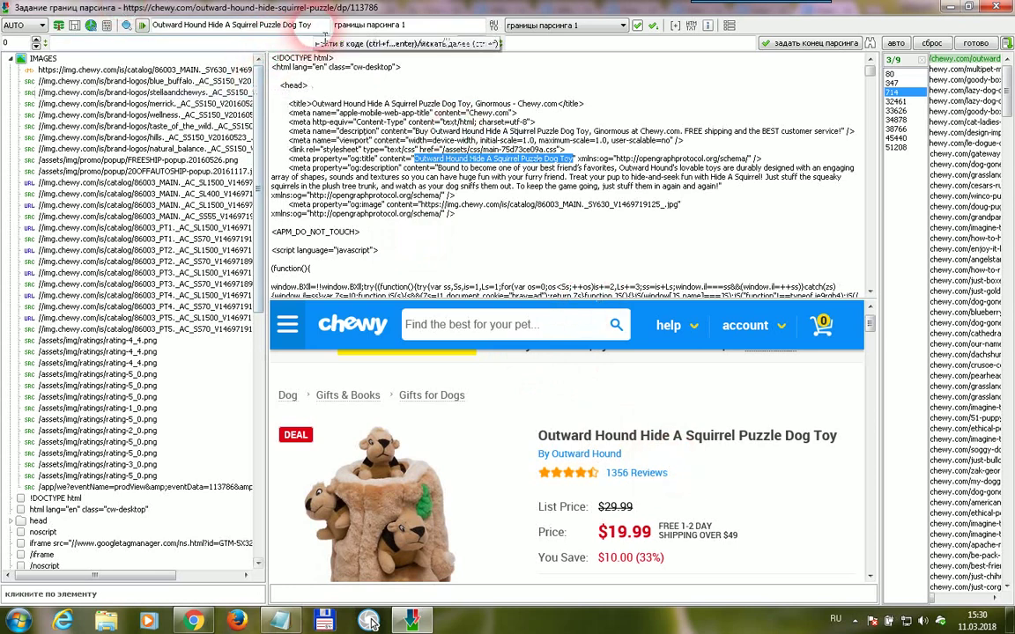
click(254, 26)
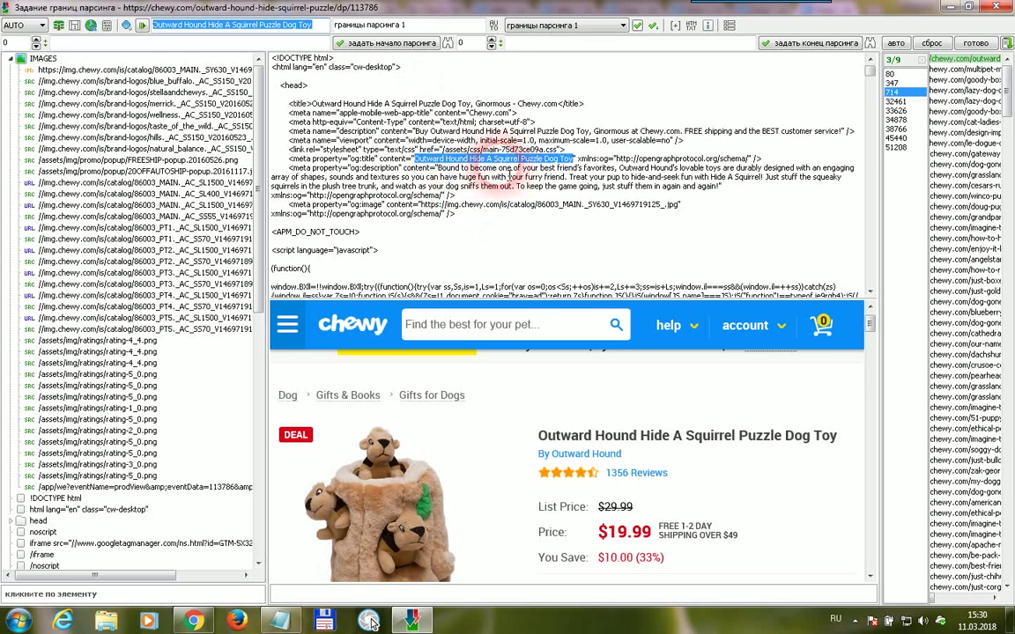
Step through the remaining title occurrences in the code up to the one inside the h1 tag
click(896, 101)
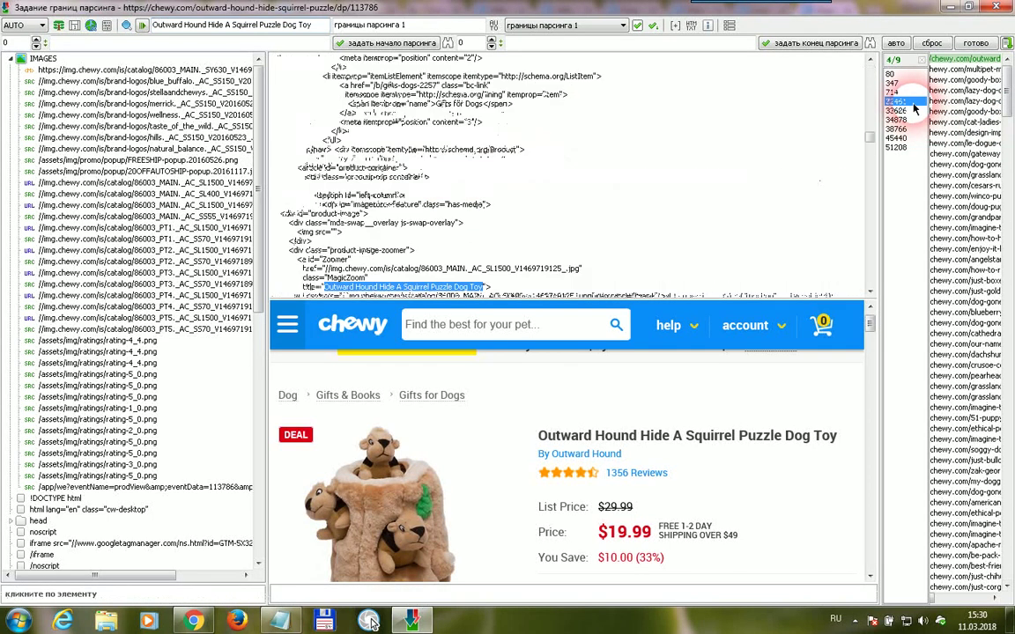
click(911, 112)
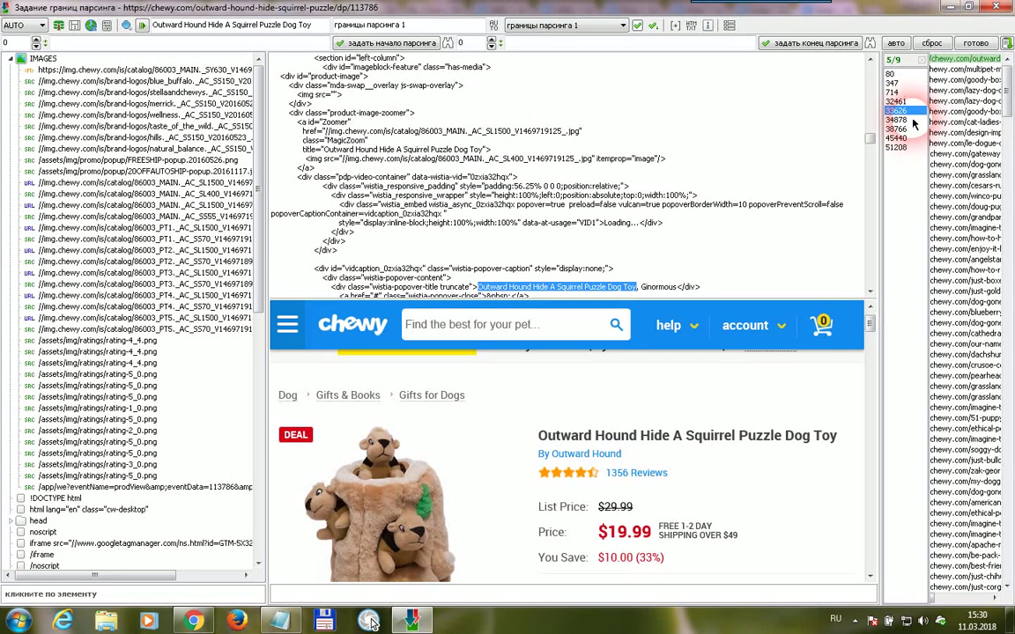
click(909, 121)
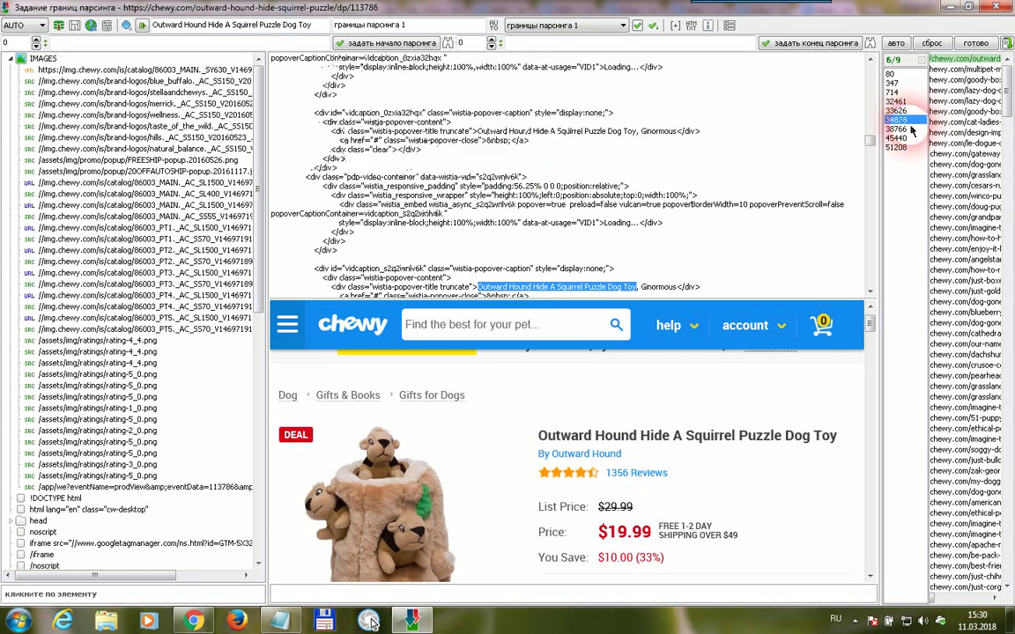
click(911, 130)
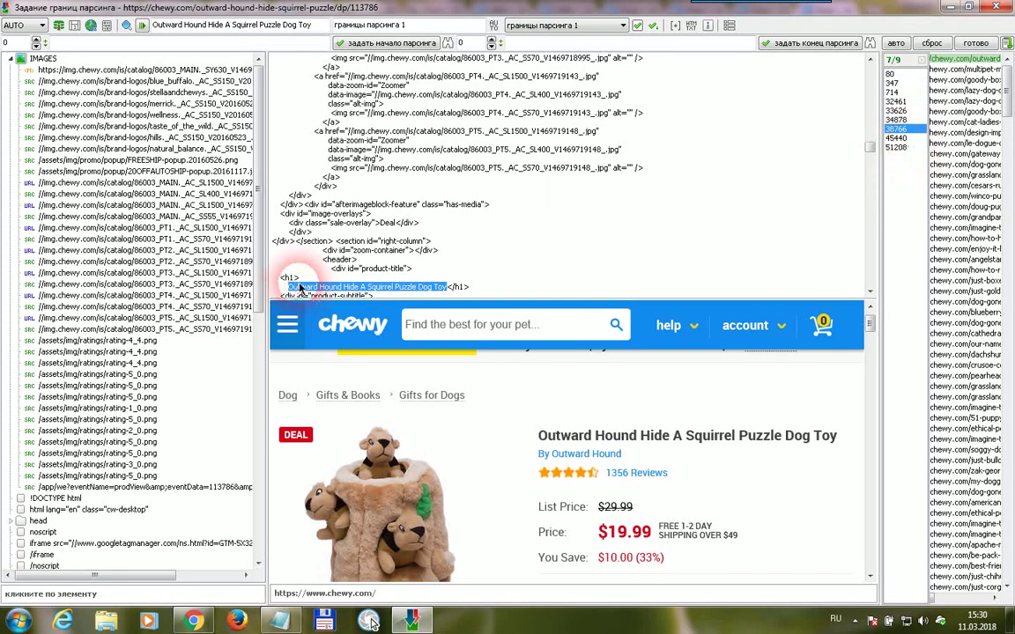
Set <h1> as the parsing start and </h1> as the parsing end around the product title
click(472, 288)
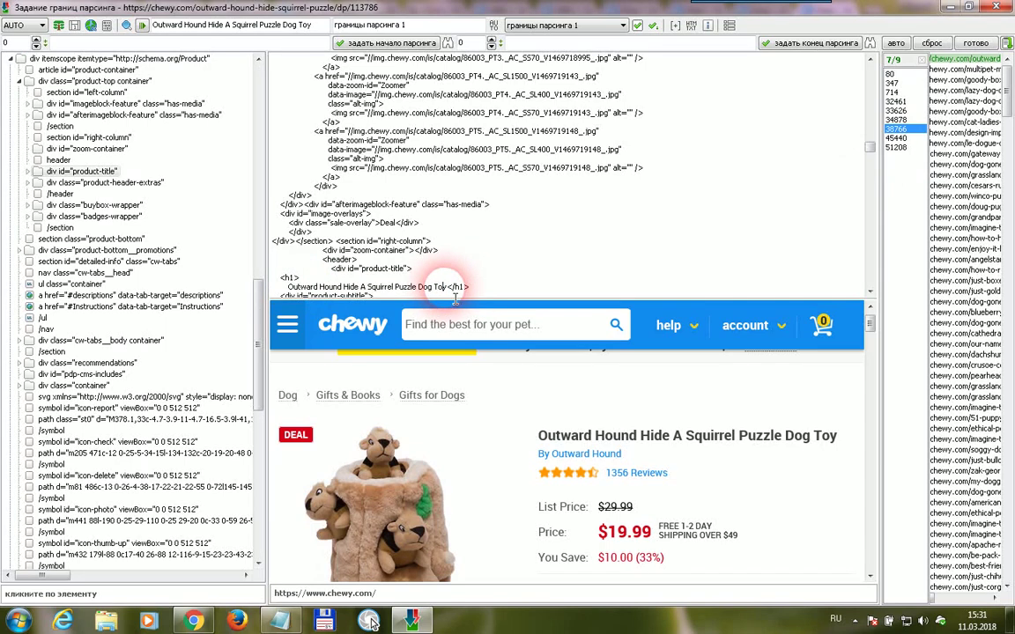
drag(449, 287, 280, 277)
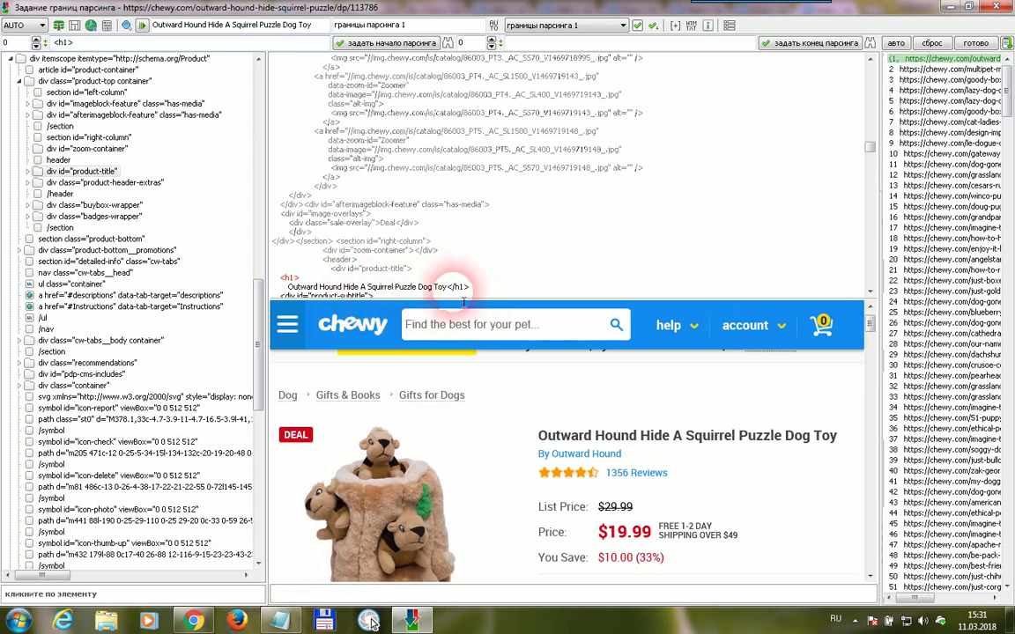
drag(455, 287, 465, 299)
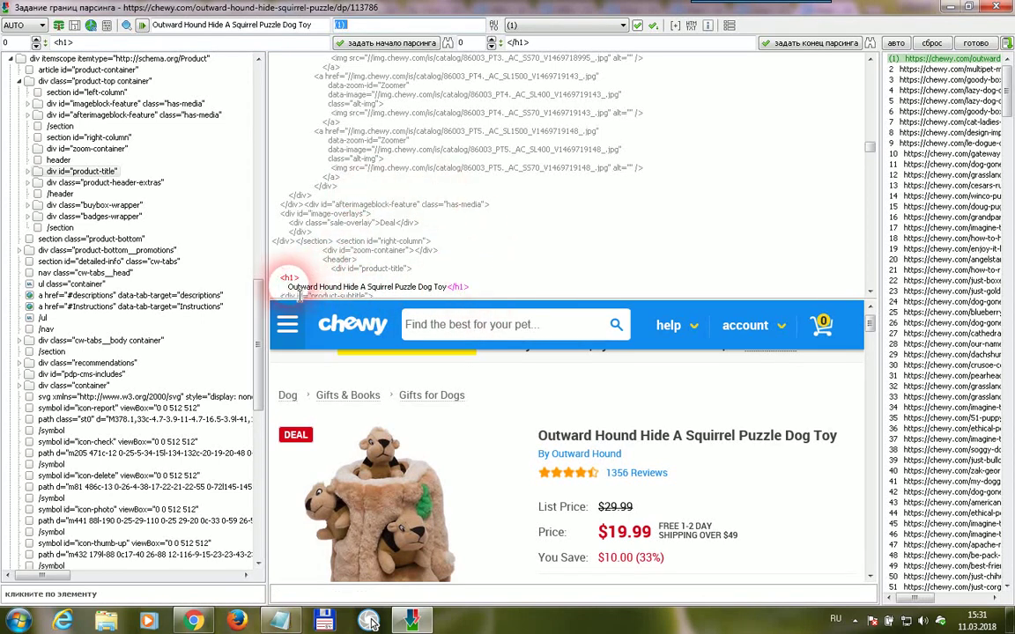
Highlight the title text between the boundaries, name the parsing boundary "The name", and finish its setup
drag(300, 295, 454, 302)
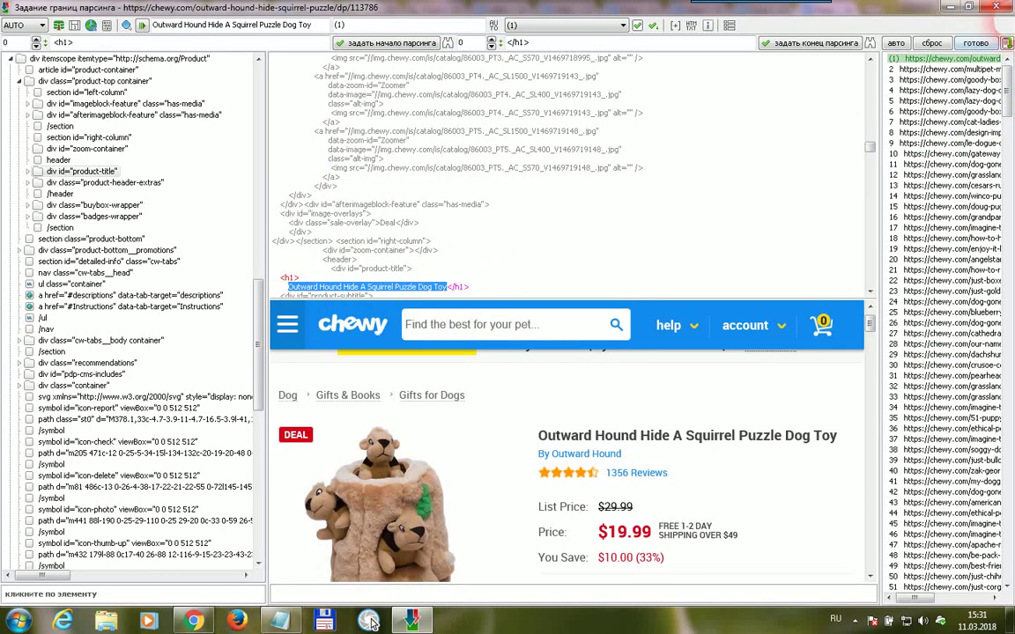
click(412, 41)
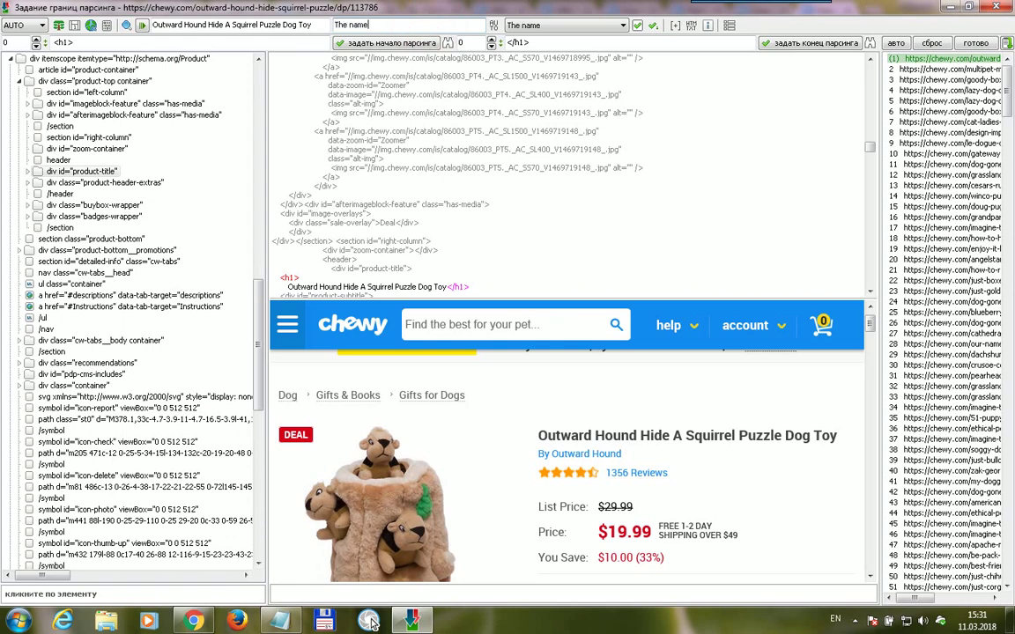
click(975, 43)
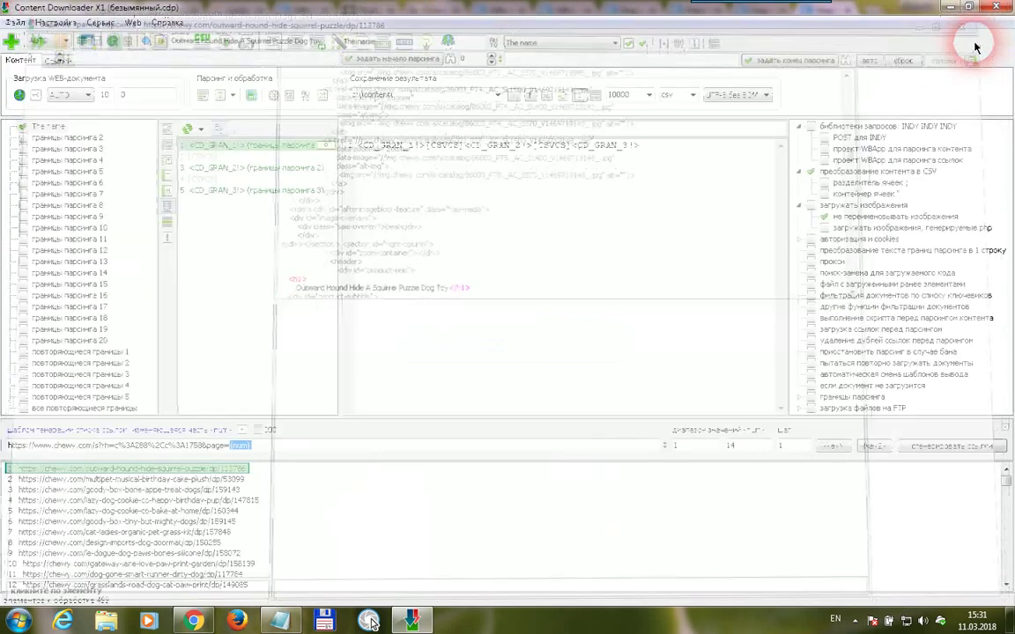
Replace the contents of the output template with the "The name" boundary, <CD_GRAN_1!>
click(399, 169)
drag(657, 163, 484, 172)
key(Delete)
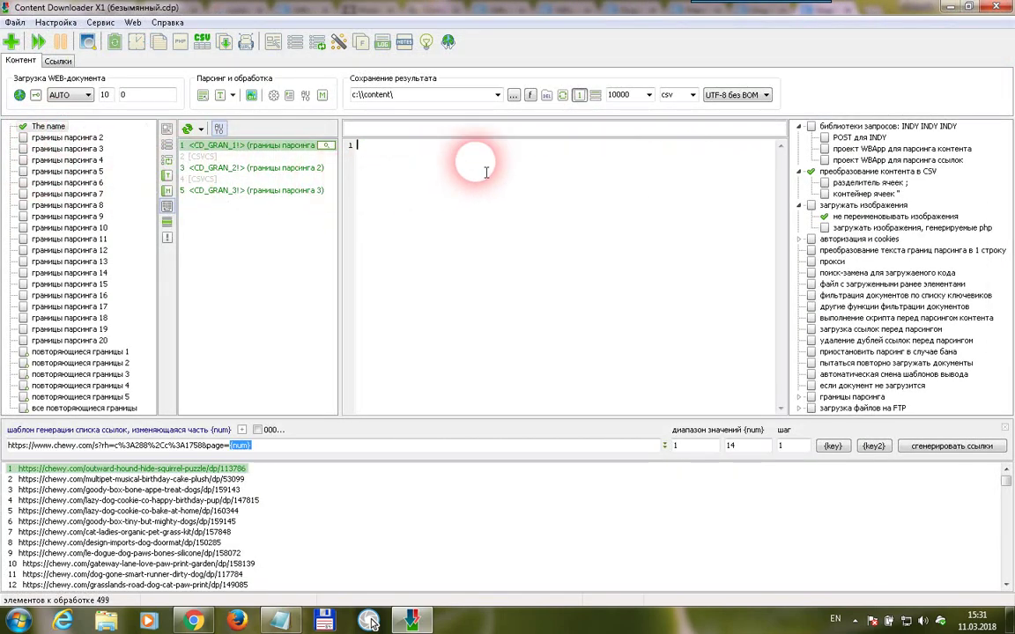
click(51, 128)
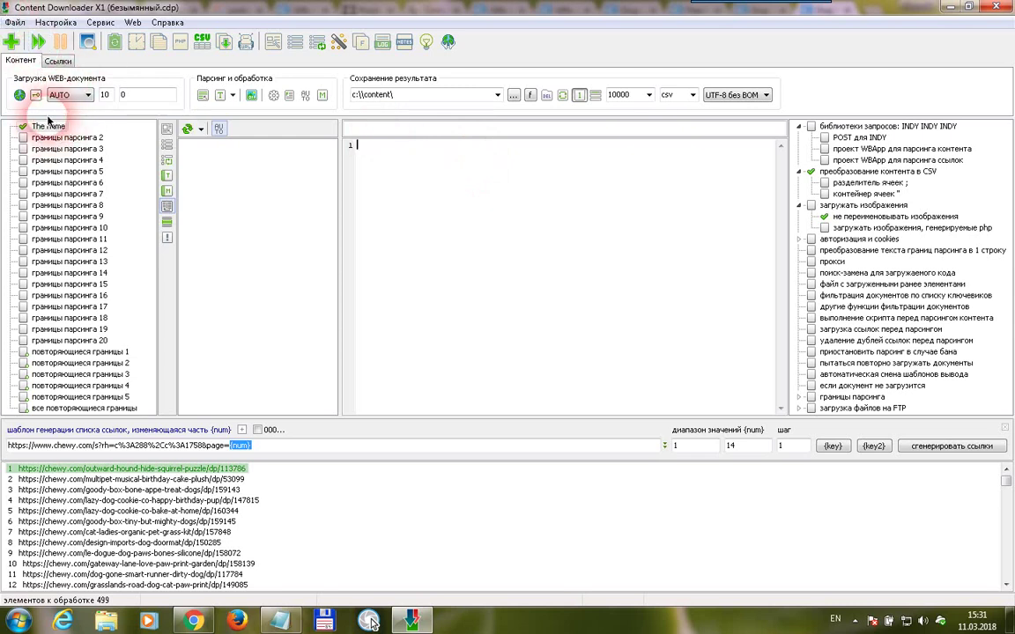
click(364, 167)
drag(49, 126, 404, 176)
click(51, 128)
click(393, 145)
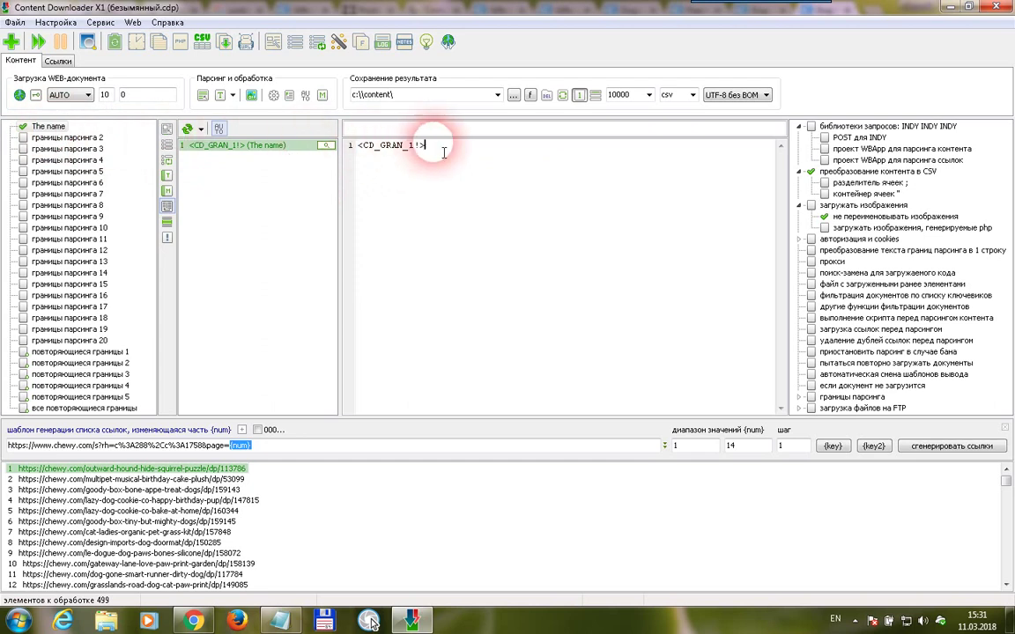
Preview the parsed CSV output for the first product link, outward-hound-hide-squirrel-puzzle
click(233, 145)
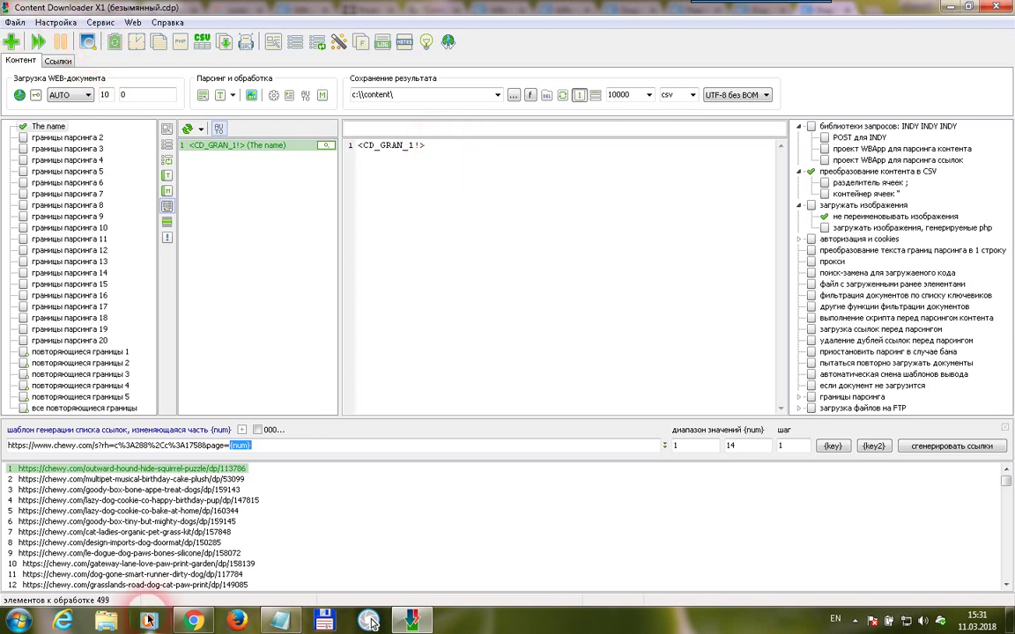
click(132, 470)
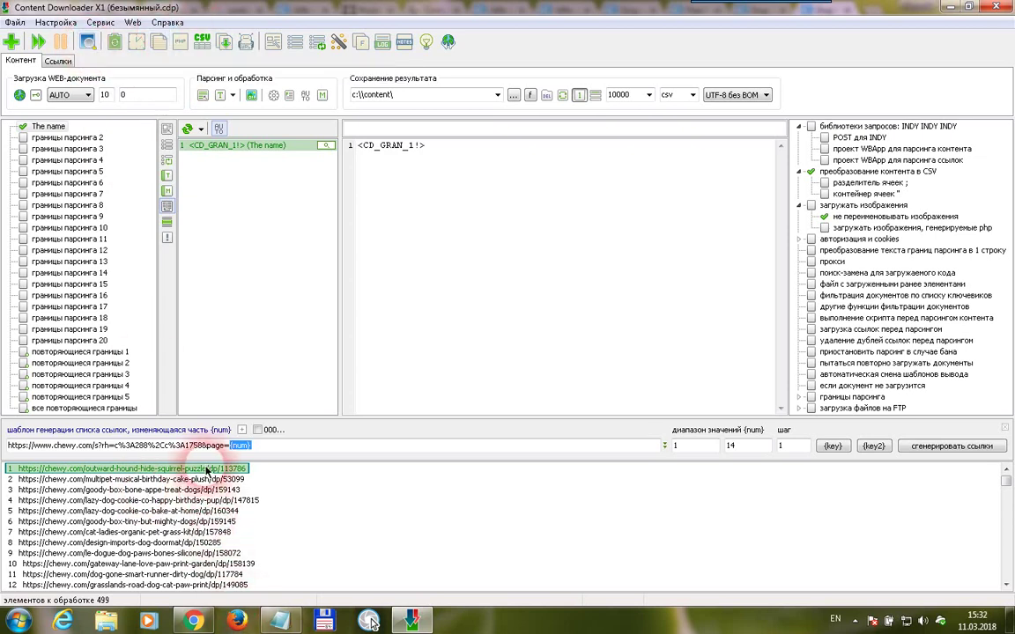
click(87, 41)
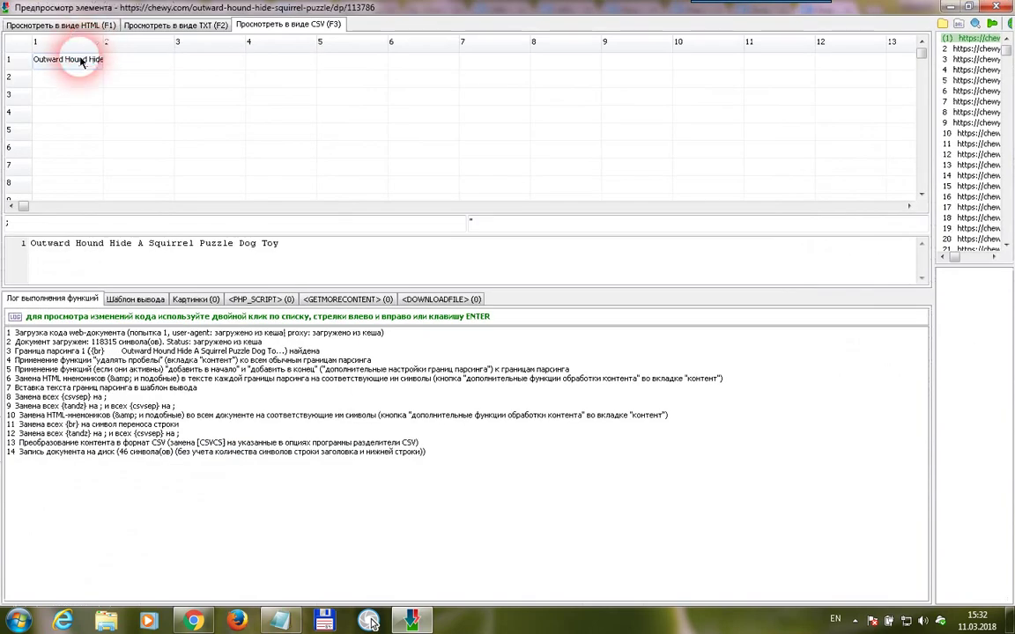
Check the parsed CSV title for the first product, preview other links including le-dogue-dog-paws-bones-silicone, and close the preview
drag(280, 243, 30, 243)
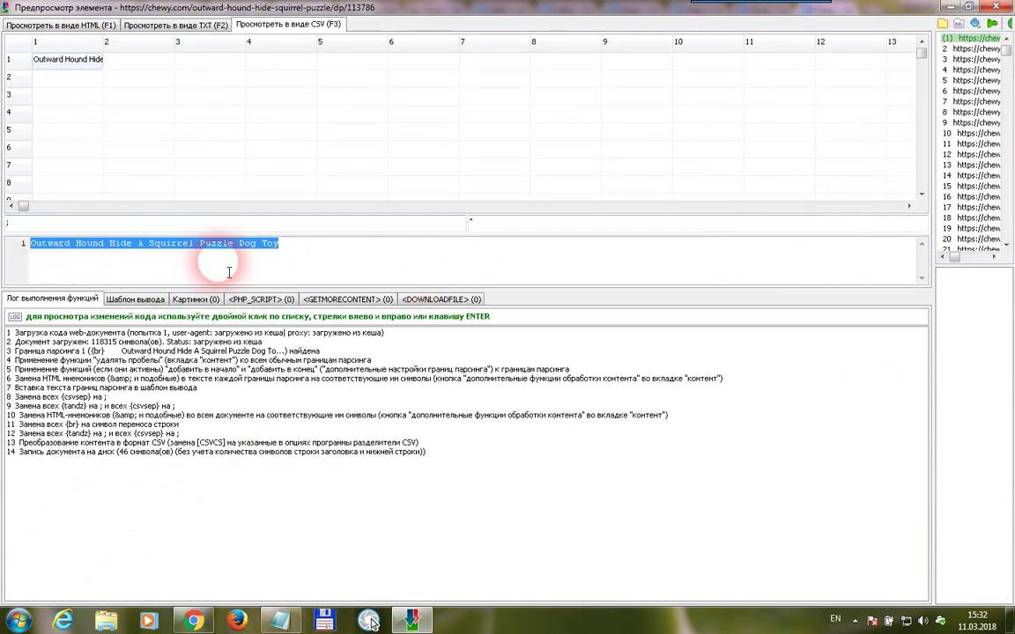
click(969, 122)
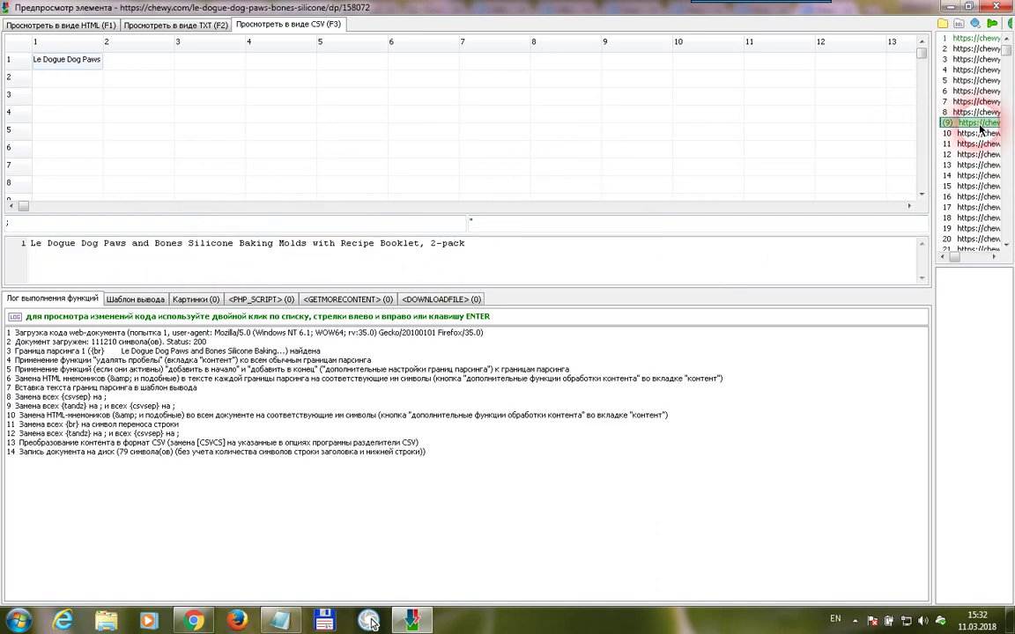
scroll(1010, 53, down, 2)
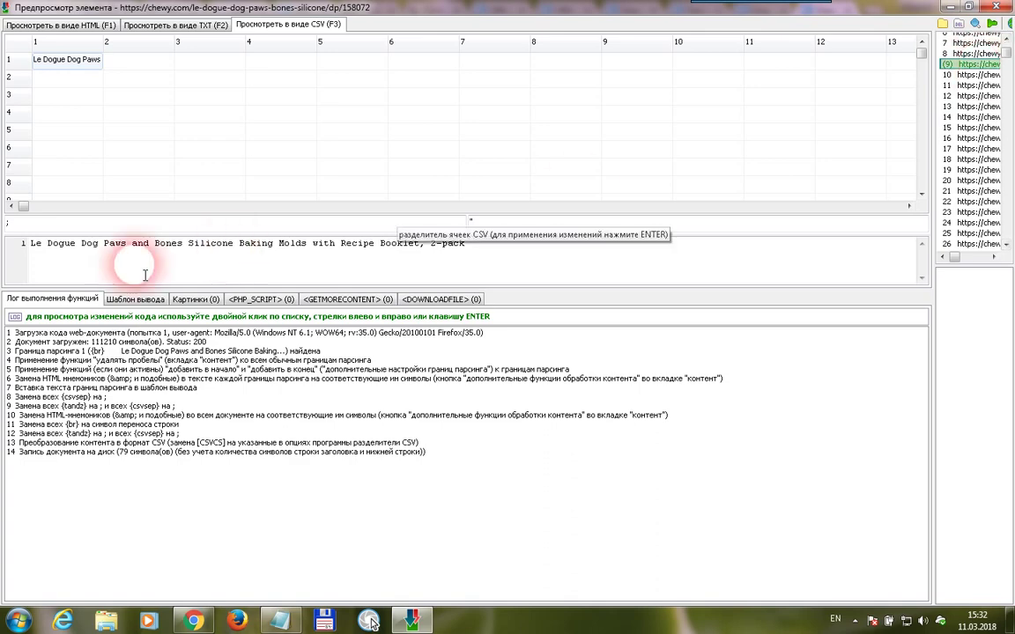
drag(507, 252, 20, 237)
click(985, 212)
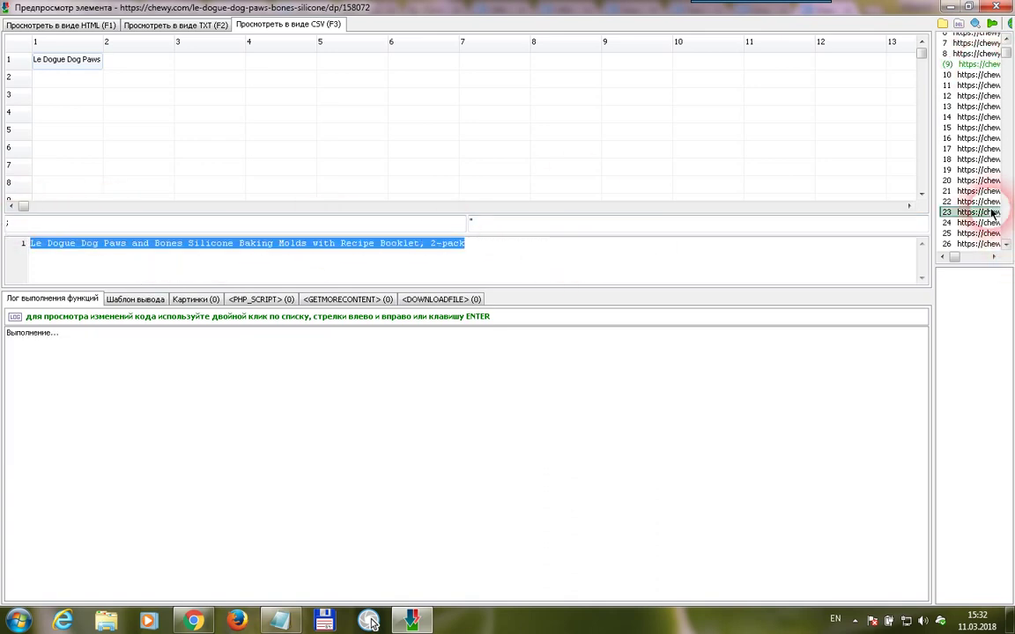
click(997, 7)
drag(1007, 544, 1008, 476)
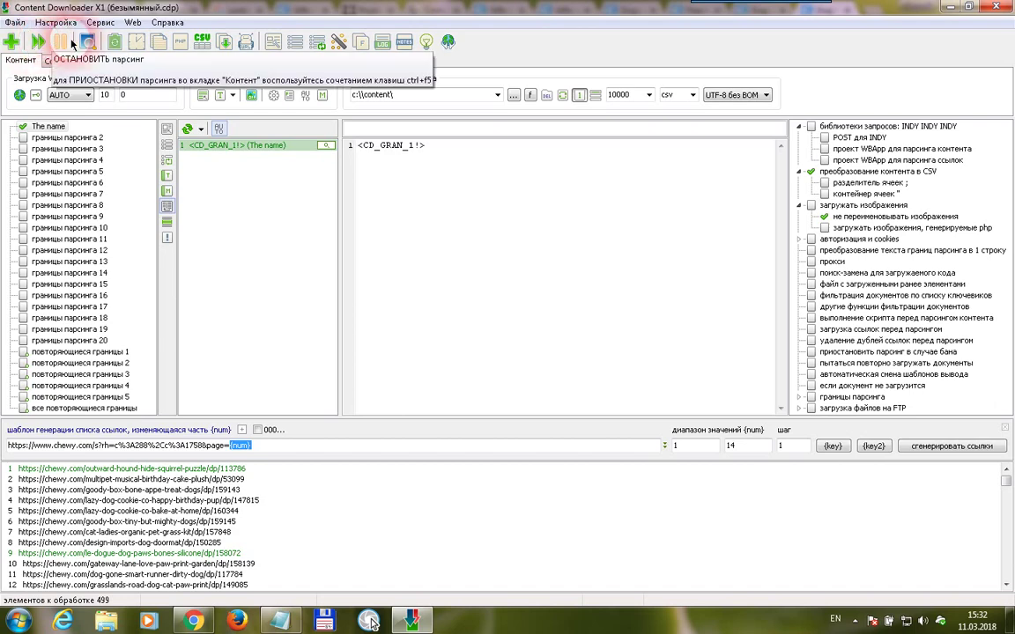
Delete all old files and folders from the C:\content output folder and close it
click(531, 96)
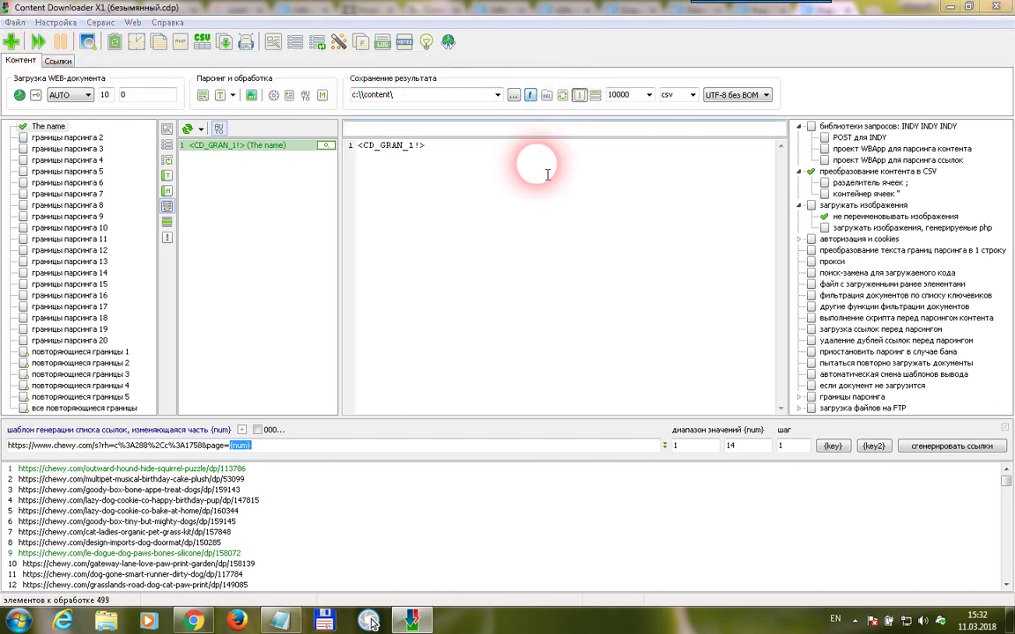
key(ctrl+a)
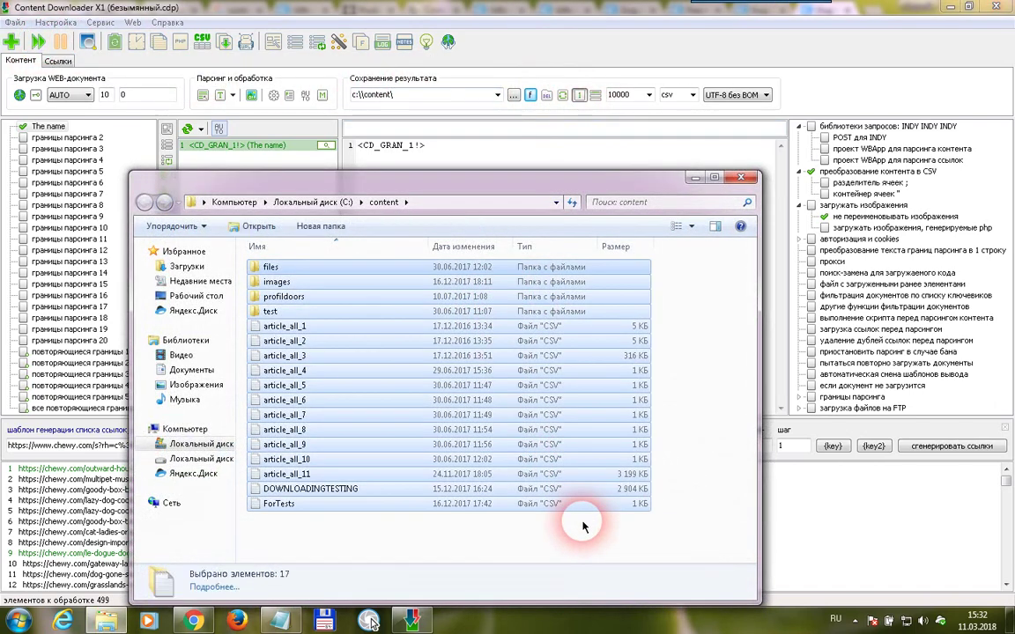
key(Delete)
click(271, 16)
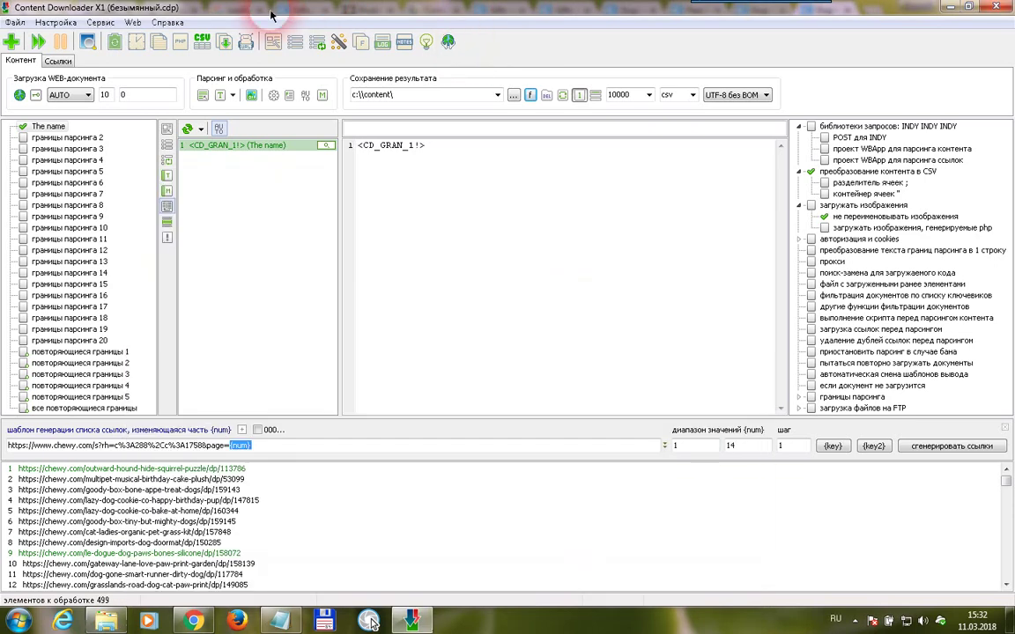
Start parsing the product links and check for the article_all_1 file in the output folder
click(38, 41)
click(360, 95)
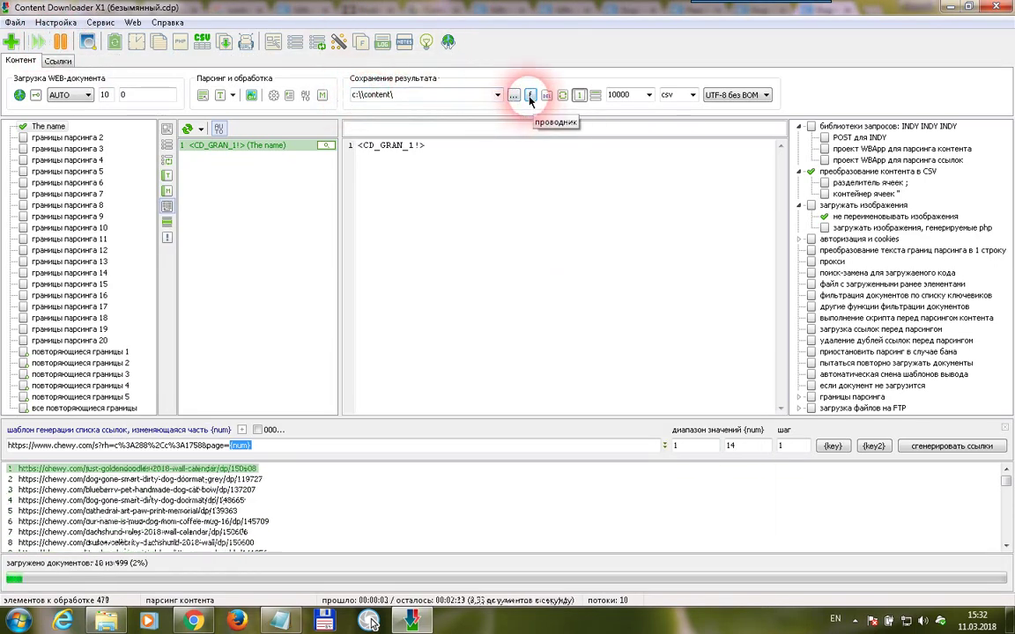
click(529, 95)
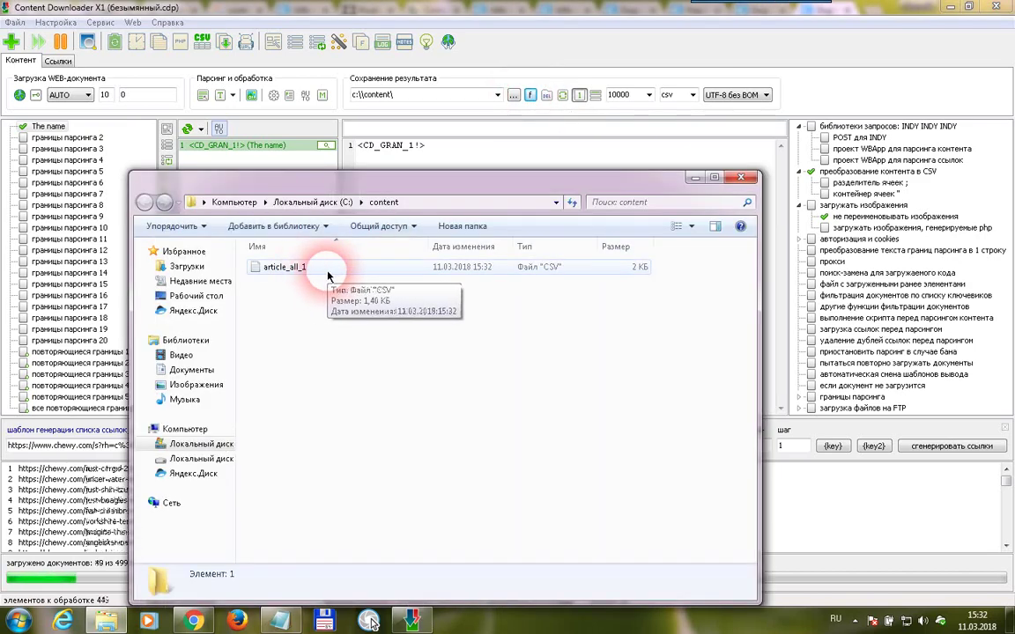
click(335, 269)
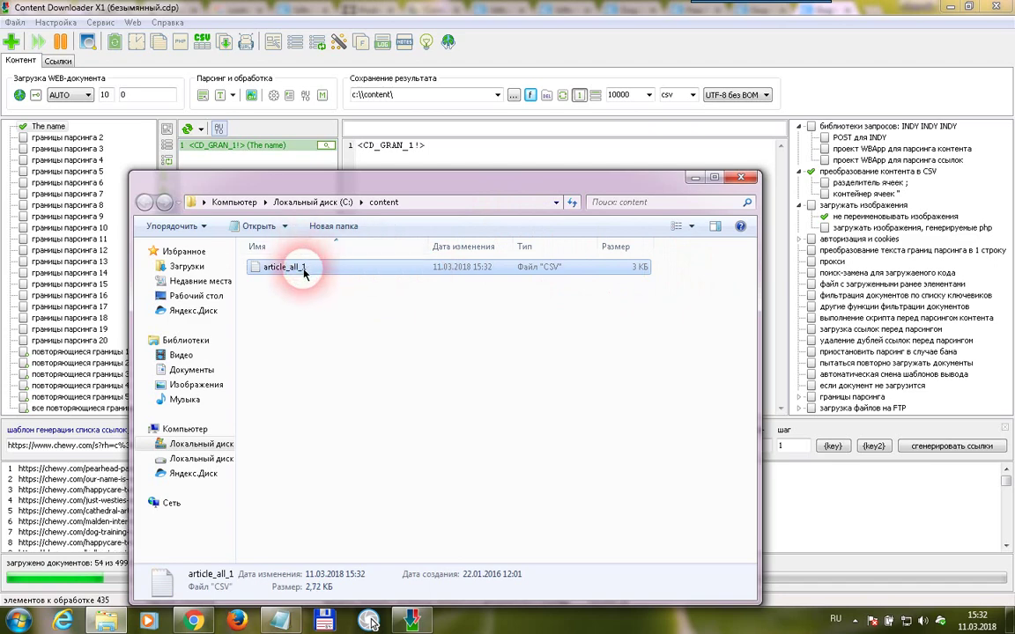
Stop the parsing and restore the full original list of product links
click(115, 44)
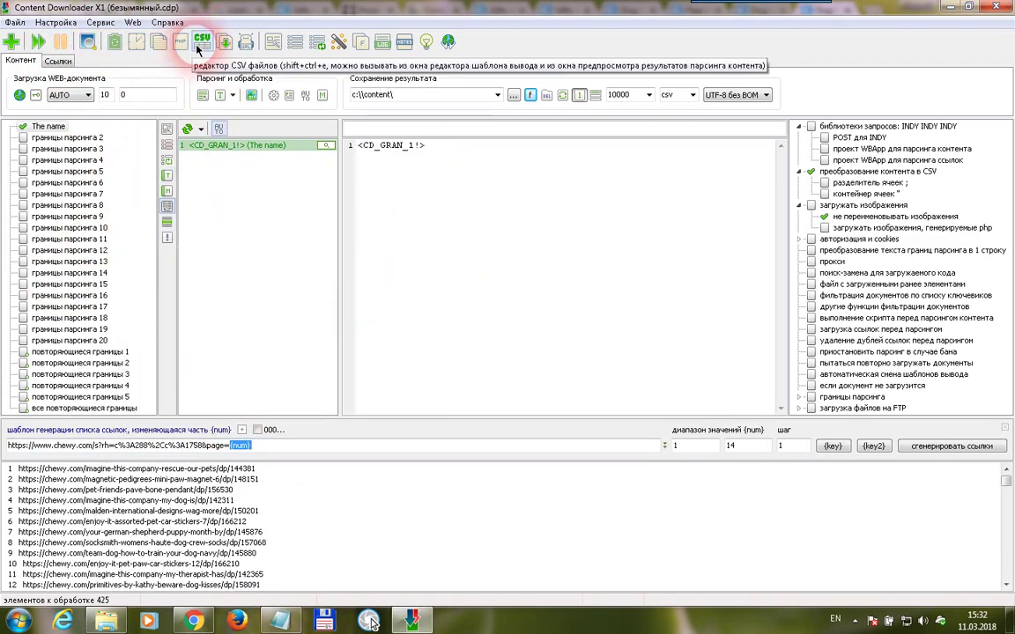
right_click(300, 585)
click(346, 260)
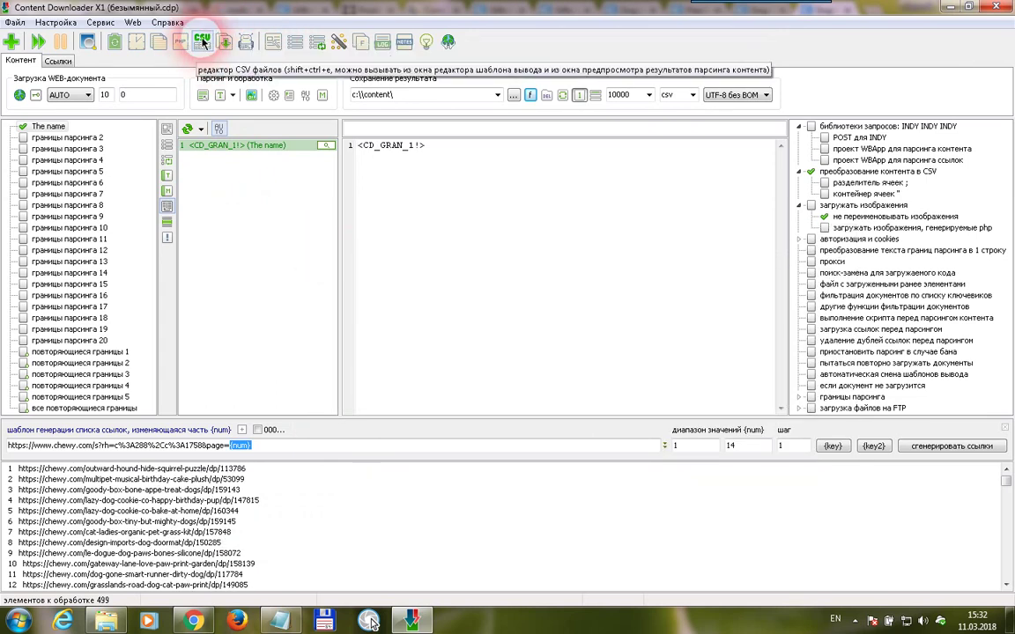
Load article_all_1 from the content folder into the CSV editor
click(202, 41)
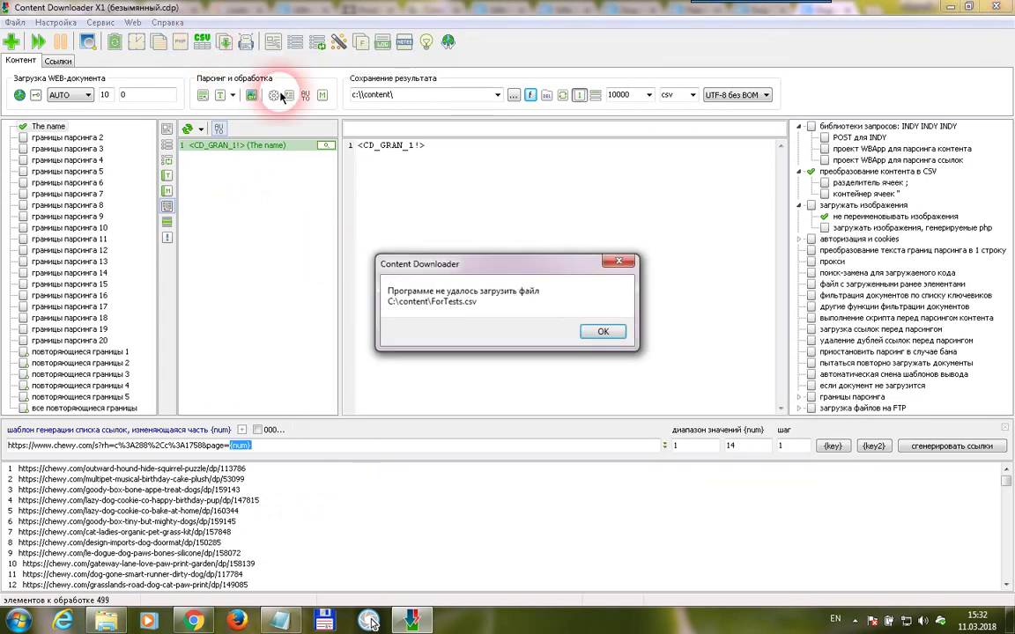
click(603, 331)
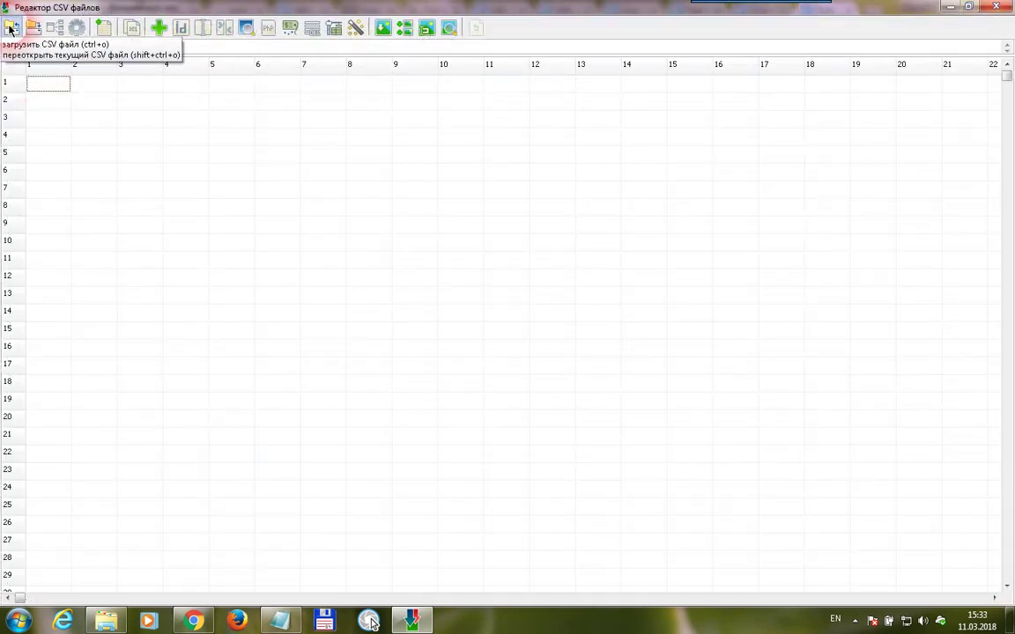
click(11, 29)
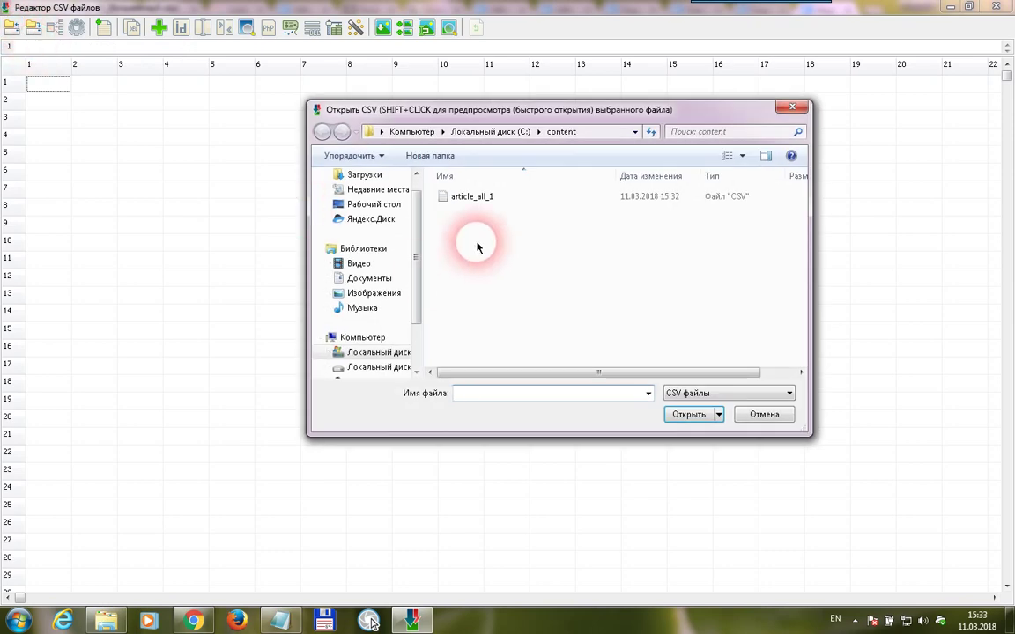
click(514, 206)
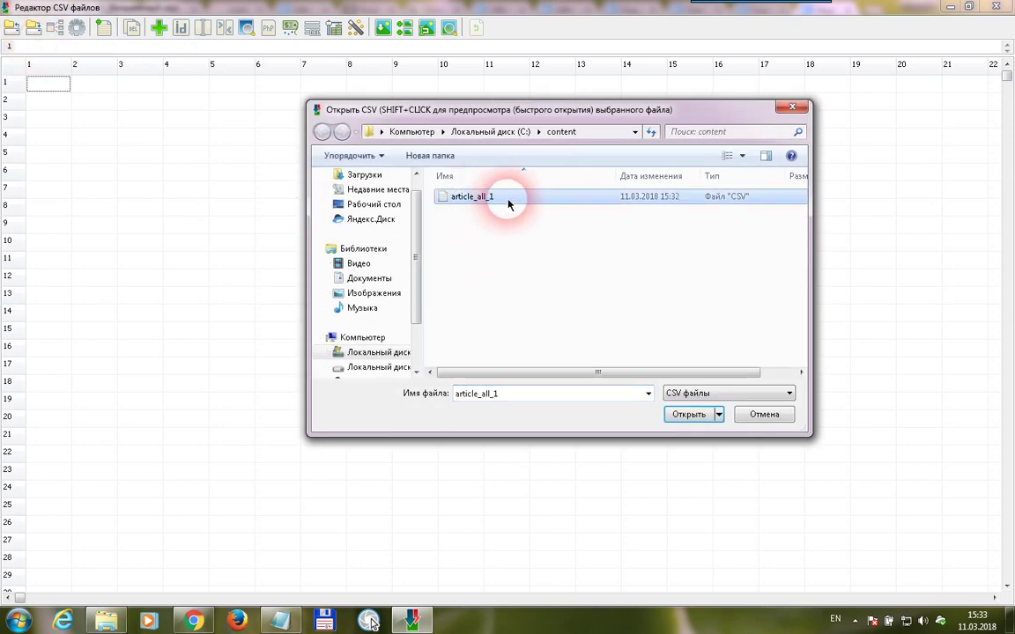
double_click(508, 201)
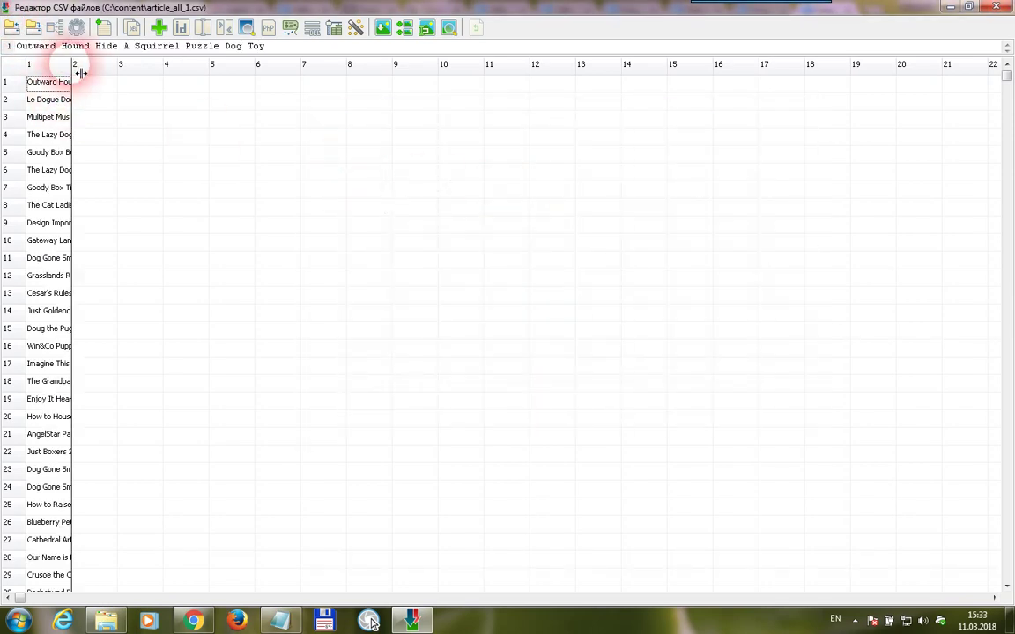
Widen the first column, look through the parsed product names in the rows, and close the CSV editor
drag(80, 74, 449, 73)
click(211, 117)
click(141, 257)
click(132, 470)
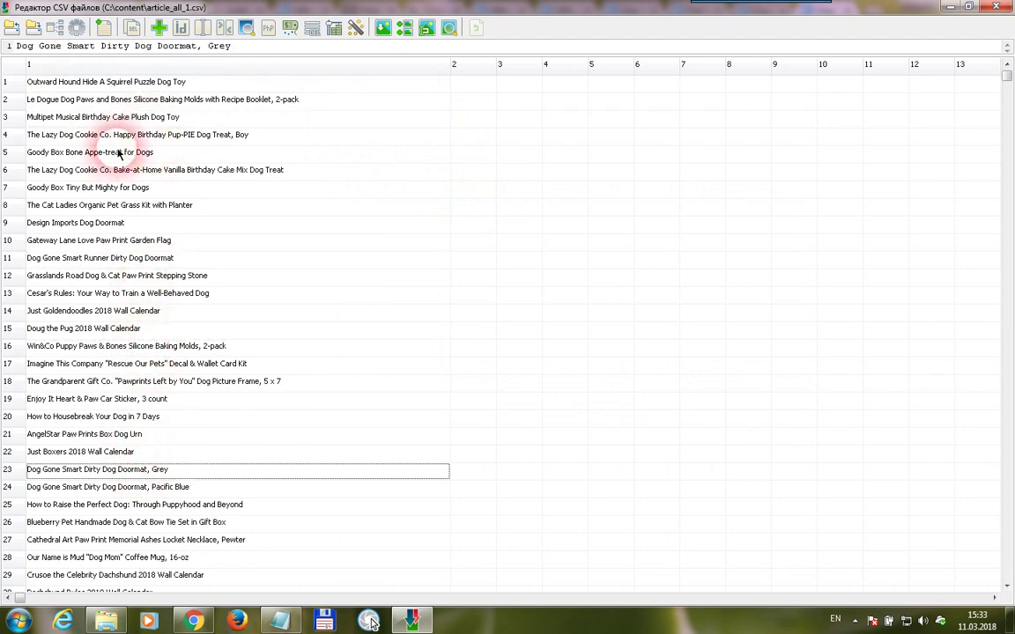
click(133, 118)
click(163, 100)
click(168, 82)
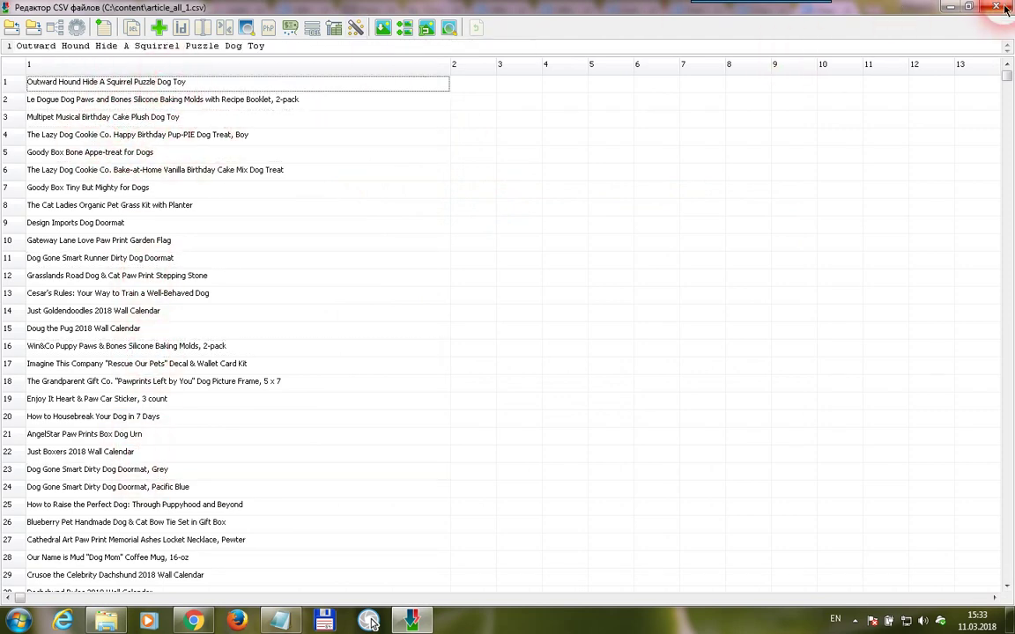
click(1007, 8)
Open the setup of parsing boundary 2 on the first product link, outward-hound-hide-squirrel-puzzle
click(48, 129)
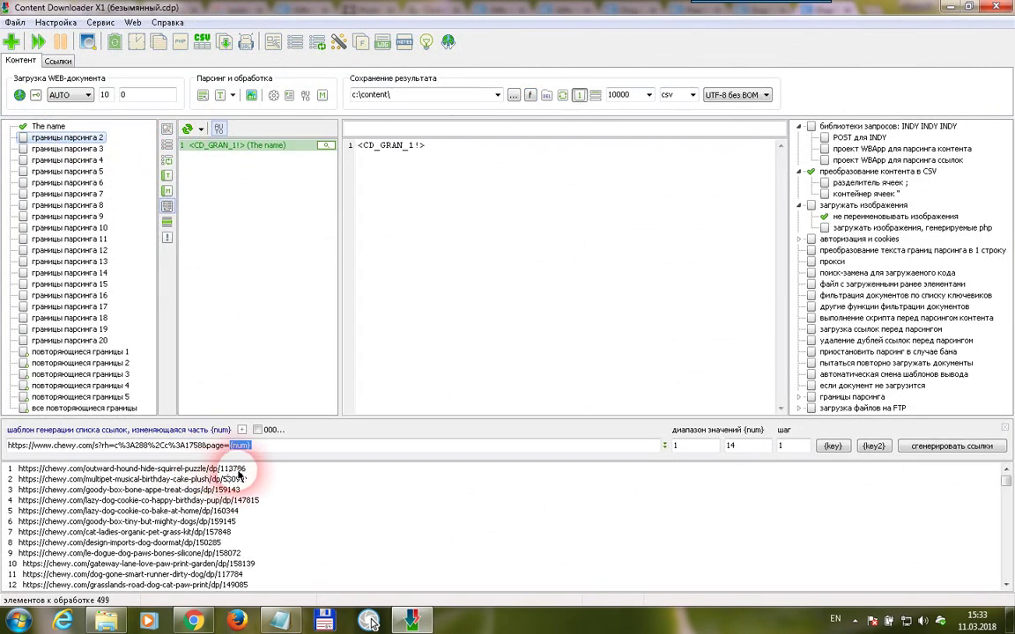
click(212, 468)
click(211, 479)
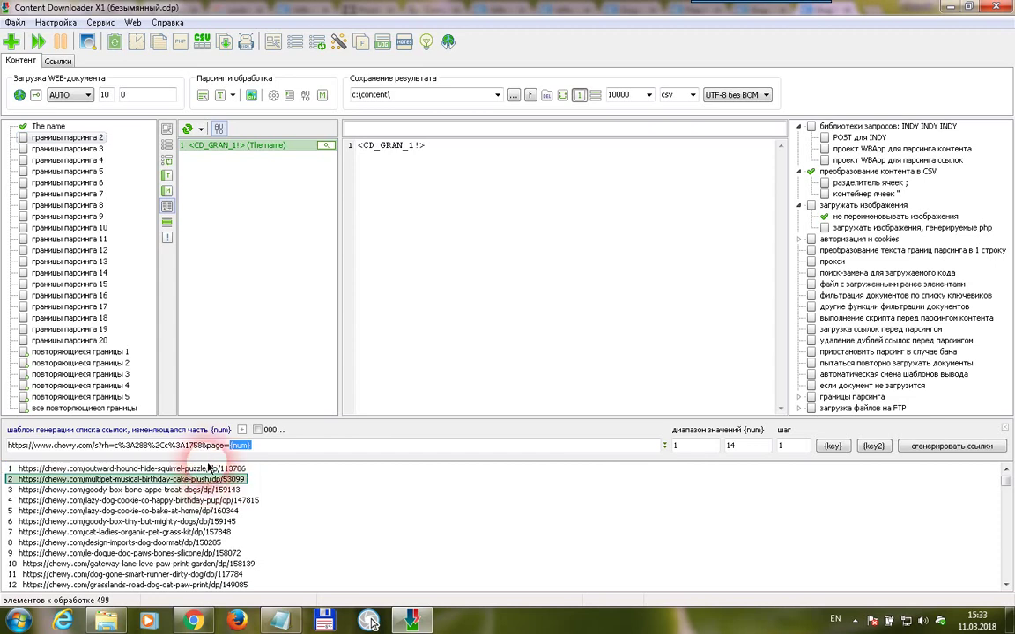
click(208, 470)
click(55, 139)
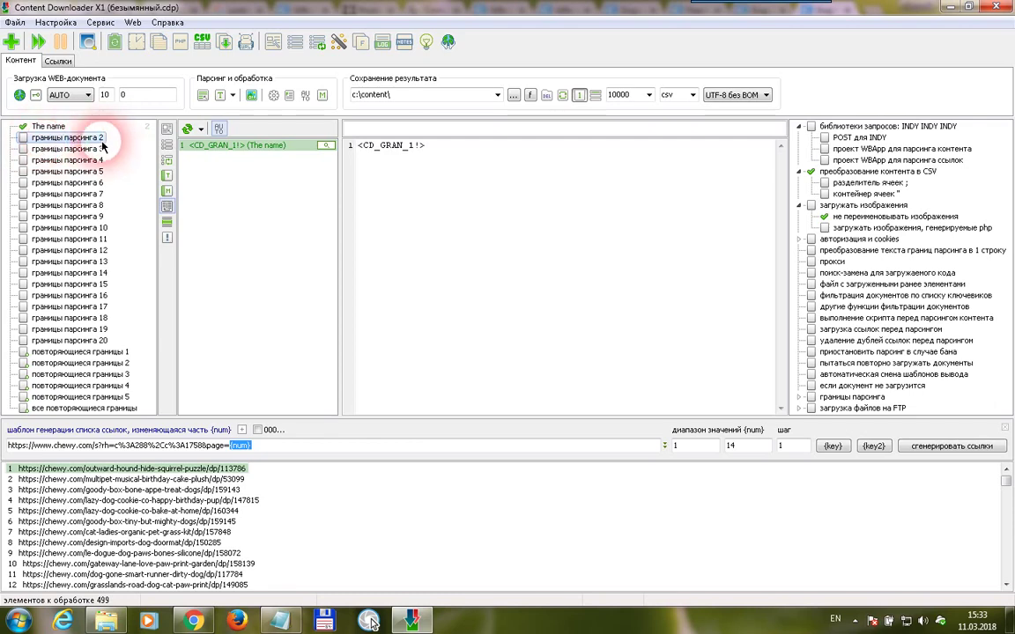
click(167, 129)
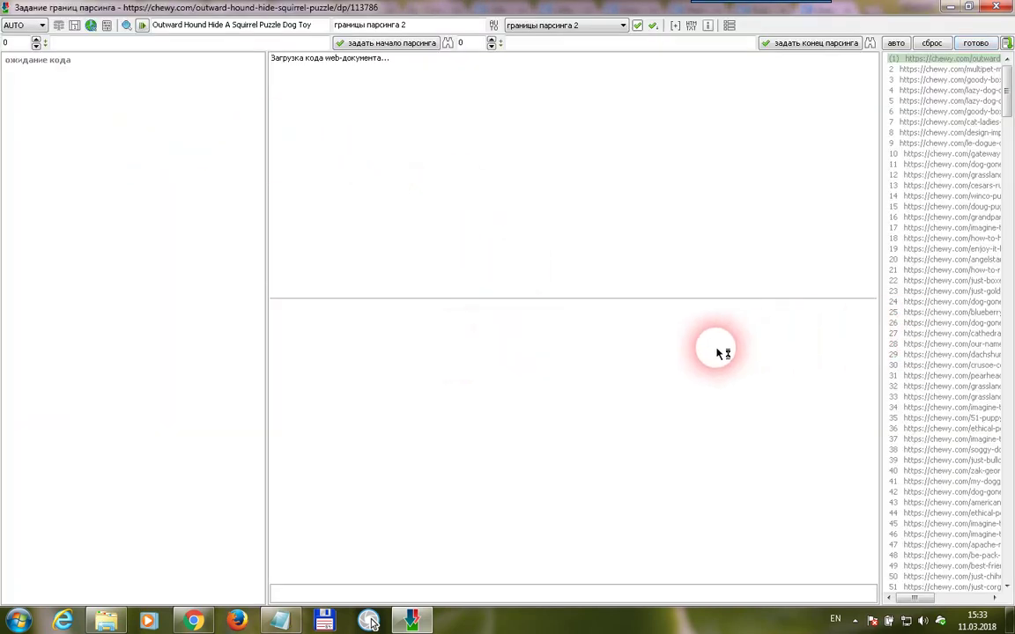
Locate the $19.99 price in the page code and compare its occurrences to choose one suitable for parsing
scroll(650, 461, down, 1)
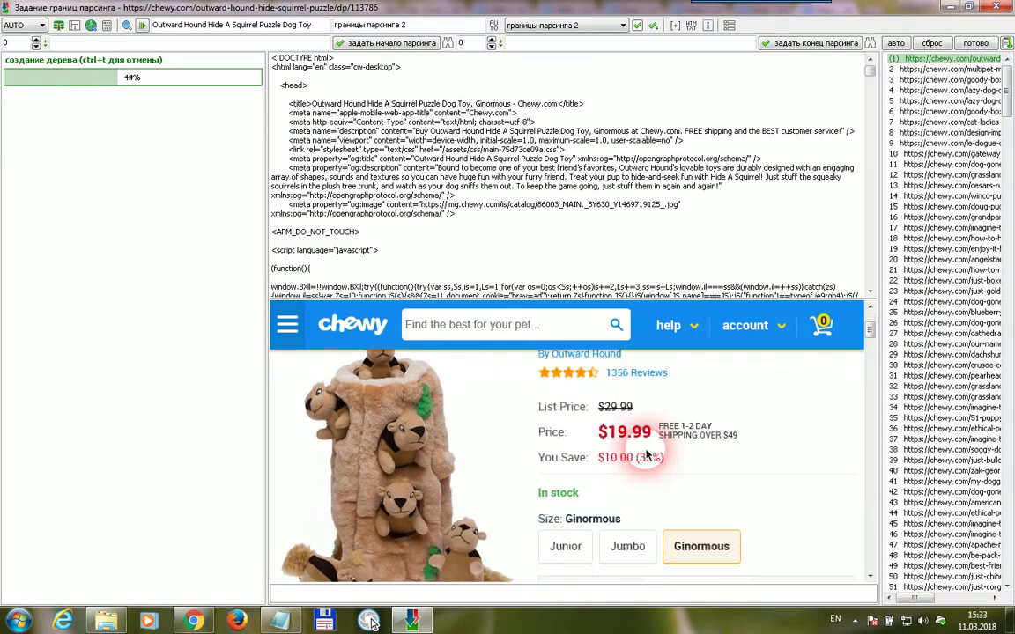
drag(582, 380, 634, 481)
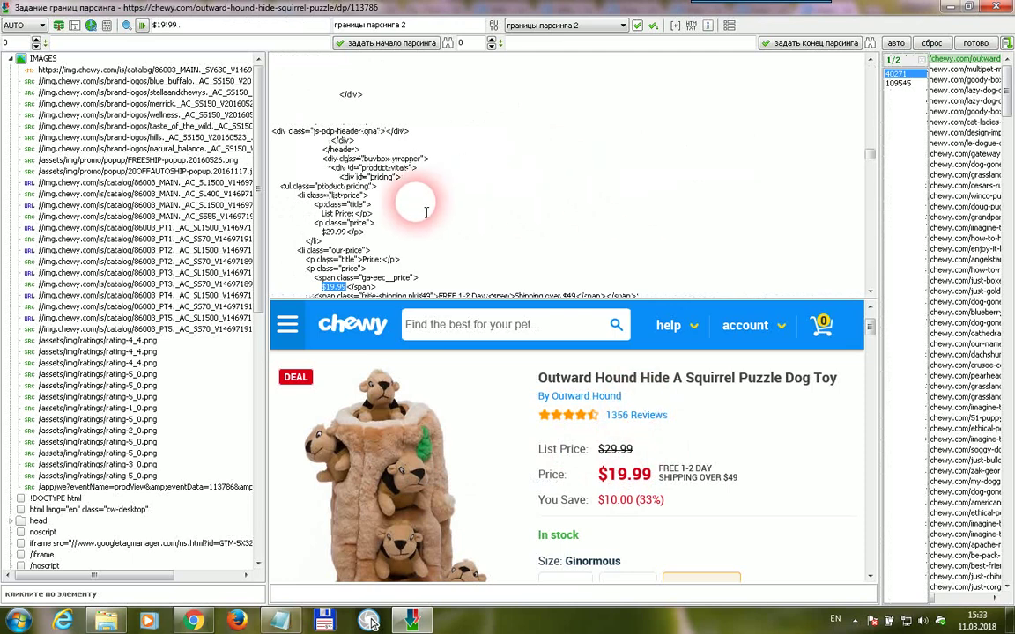
click(411, 286)
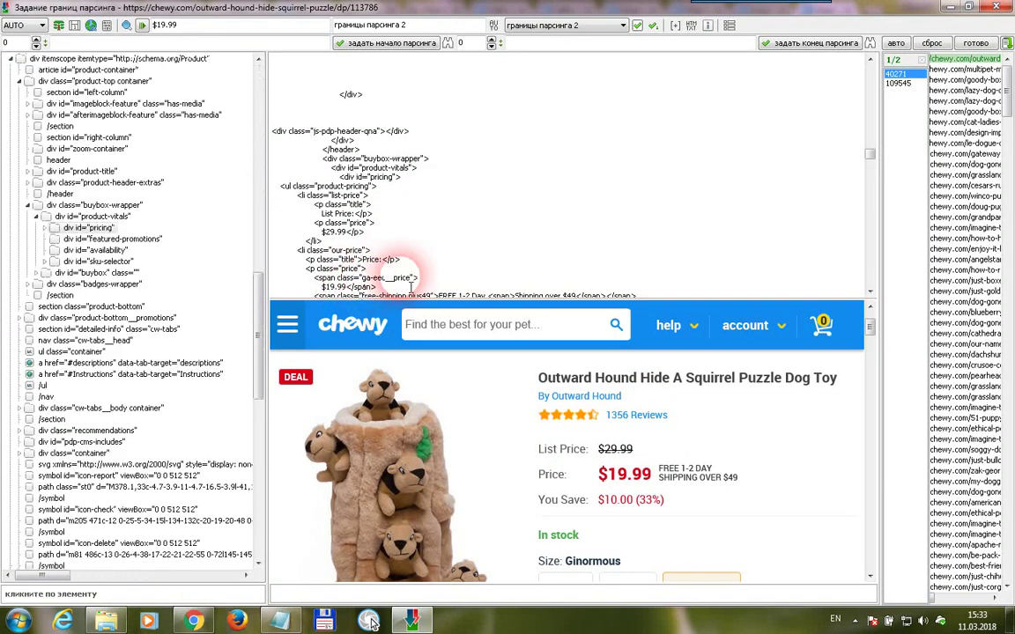
click(551, 434)
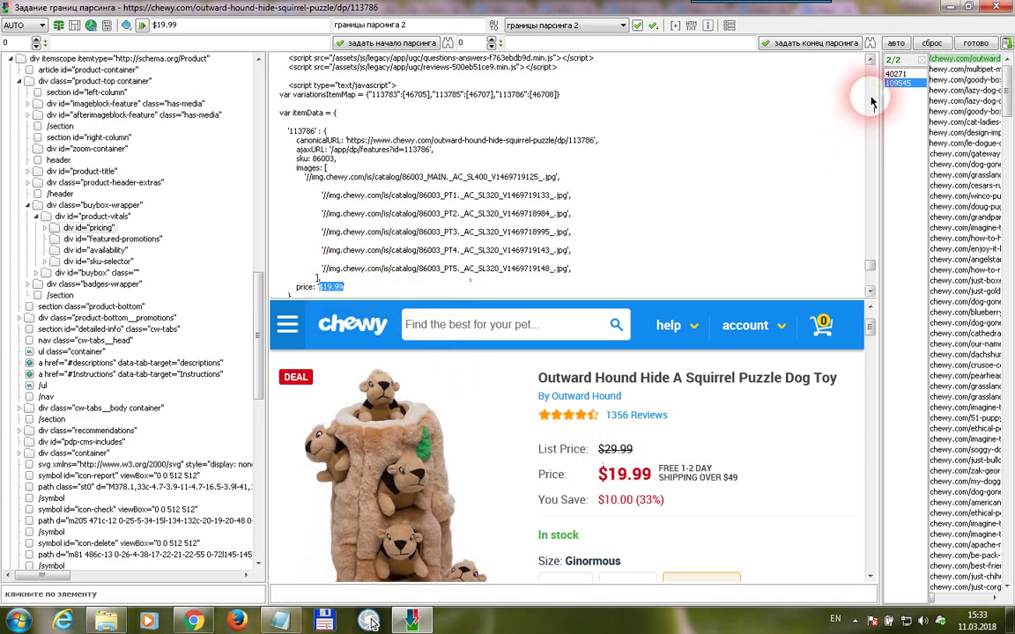
click(898, 75)
click(899, 84)
click(900, 75)
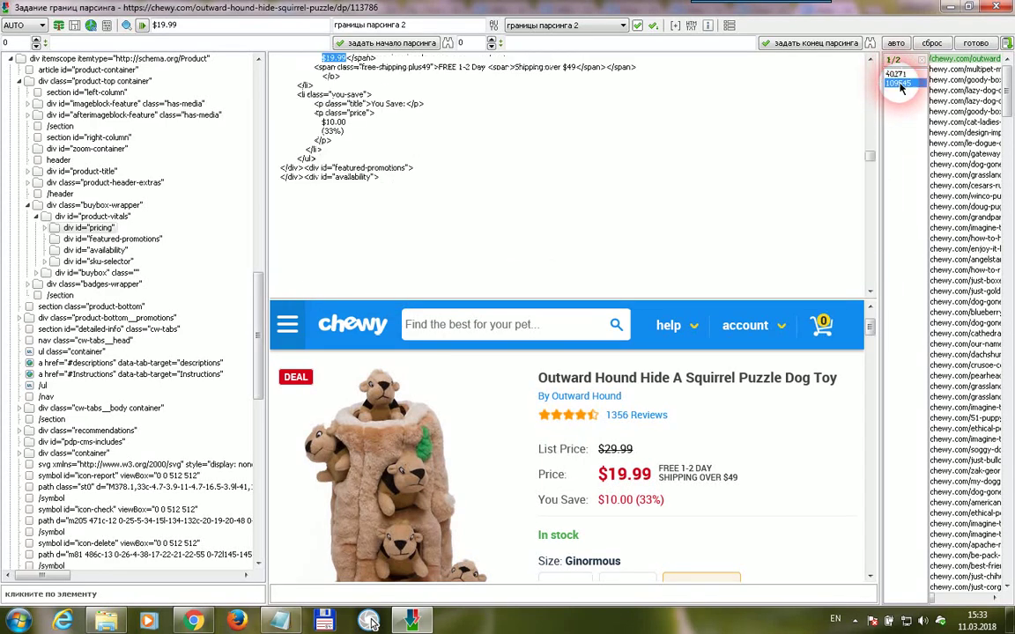
click(901, 83)
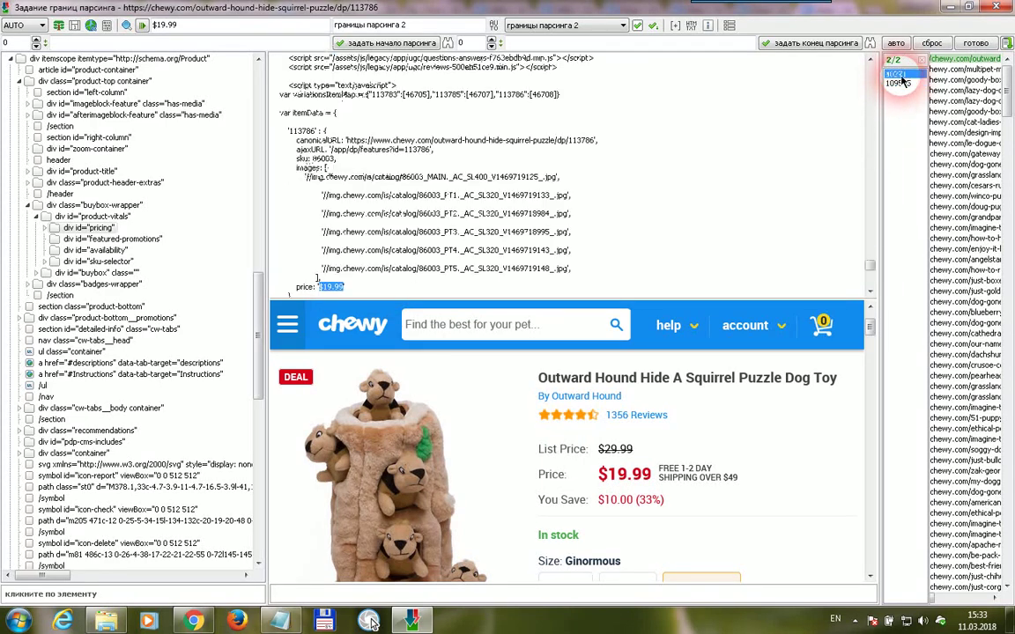
click(900, 75)
click(900, 83)
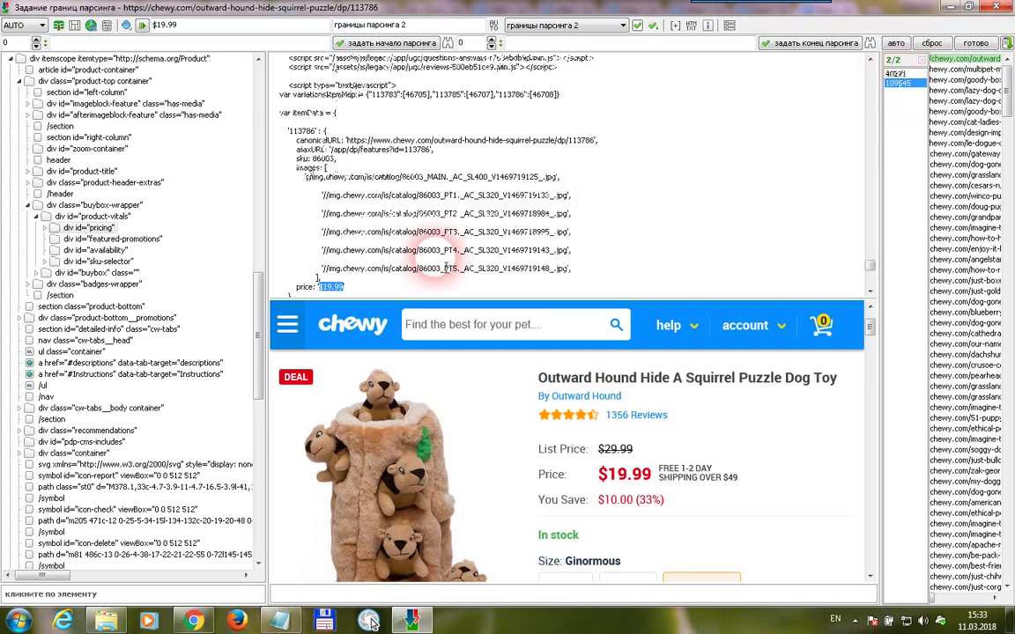
Set "price: '" as the parsing start and "'" as the parsing end around the $19.99 price in itemData
click(319, 286)
click(329, 288)
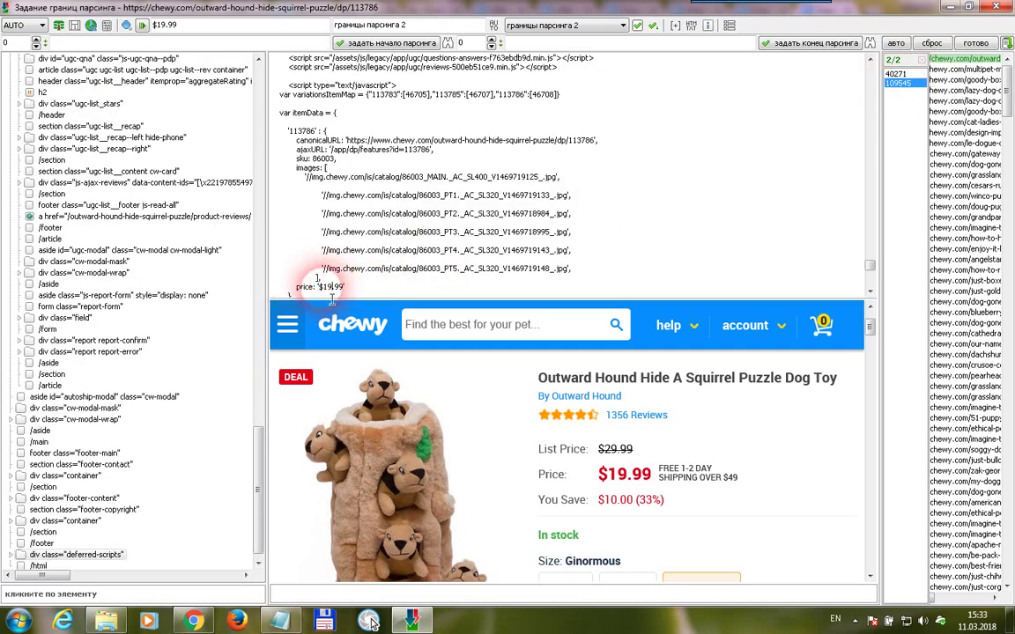
drag(314, 286, 292, 287)
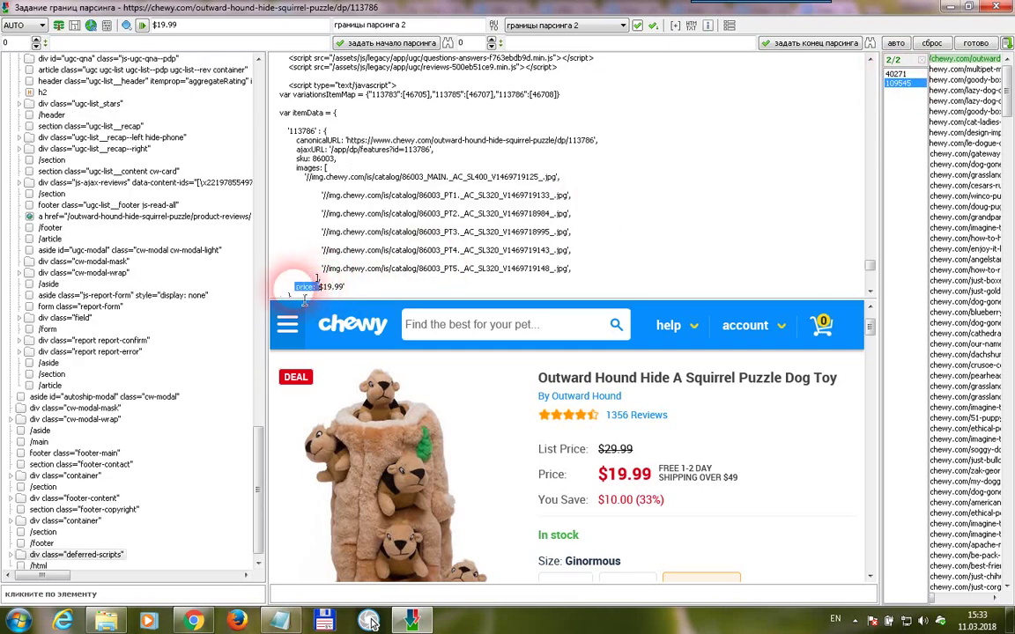
click(381, 286)
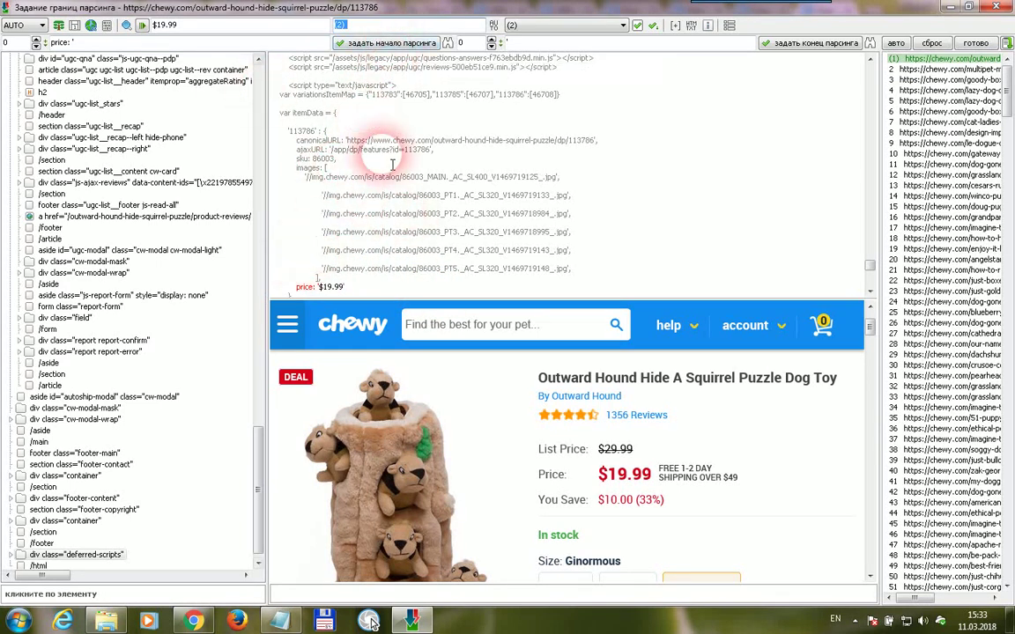
drag(317, 287, 291, 286)
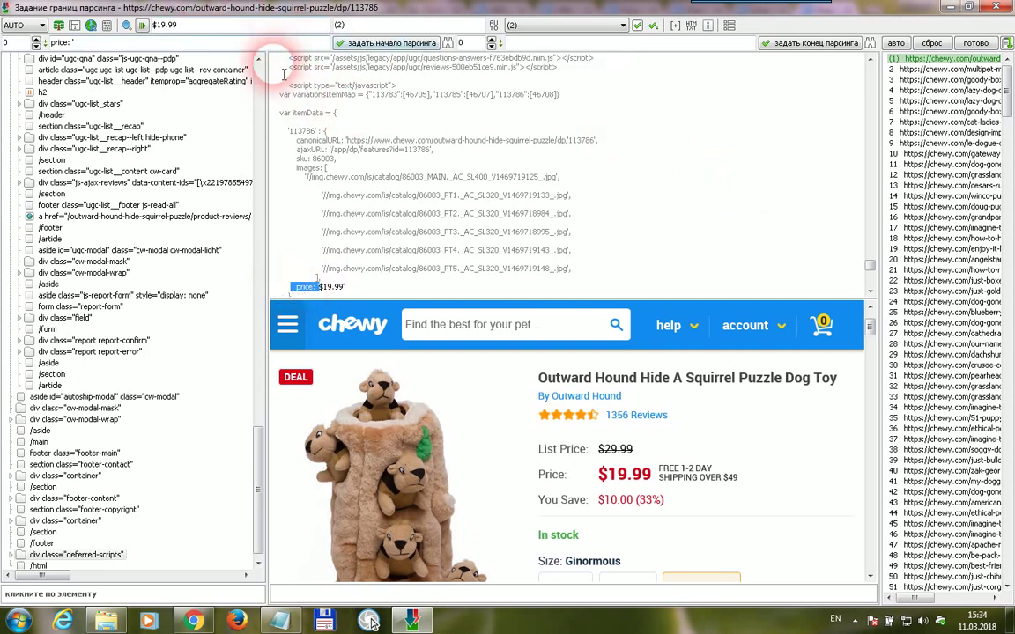
Check the parsing start "price: '" and the parsing end "'" against the $19.99 price line in itemData
click(313, 258)
drag(319, 286, 294, 287)
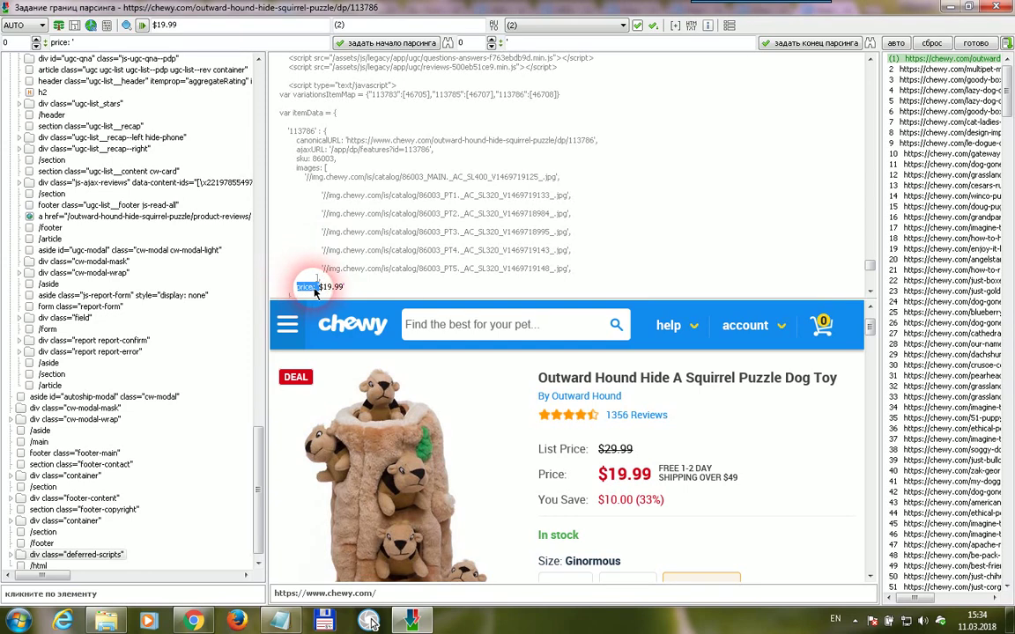
drag(304, 289, 58, 43)
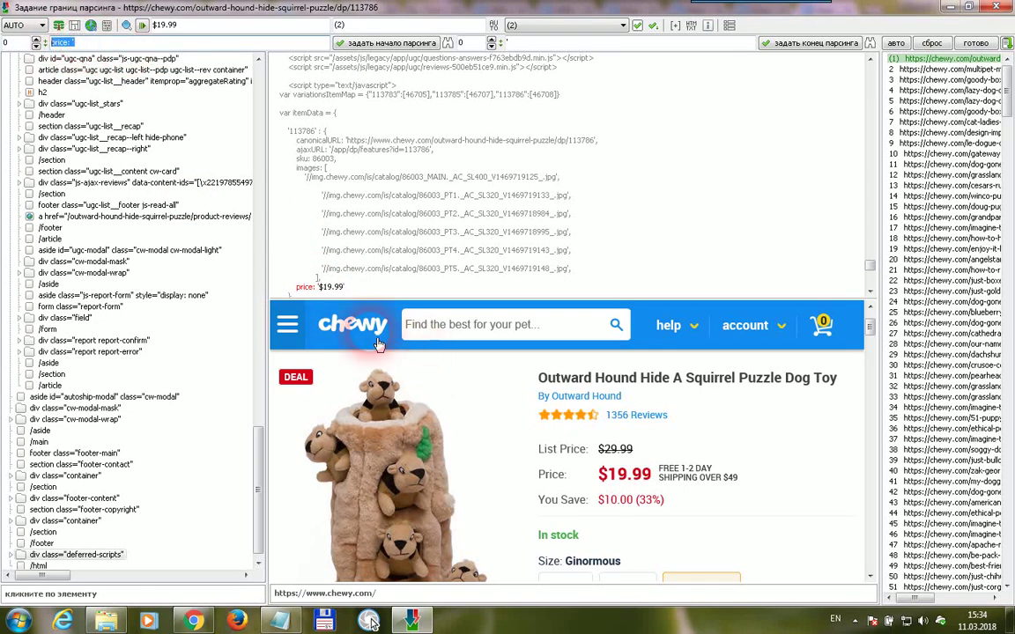
click(328, 291)
drag(297, 287, 124, 49)
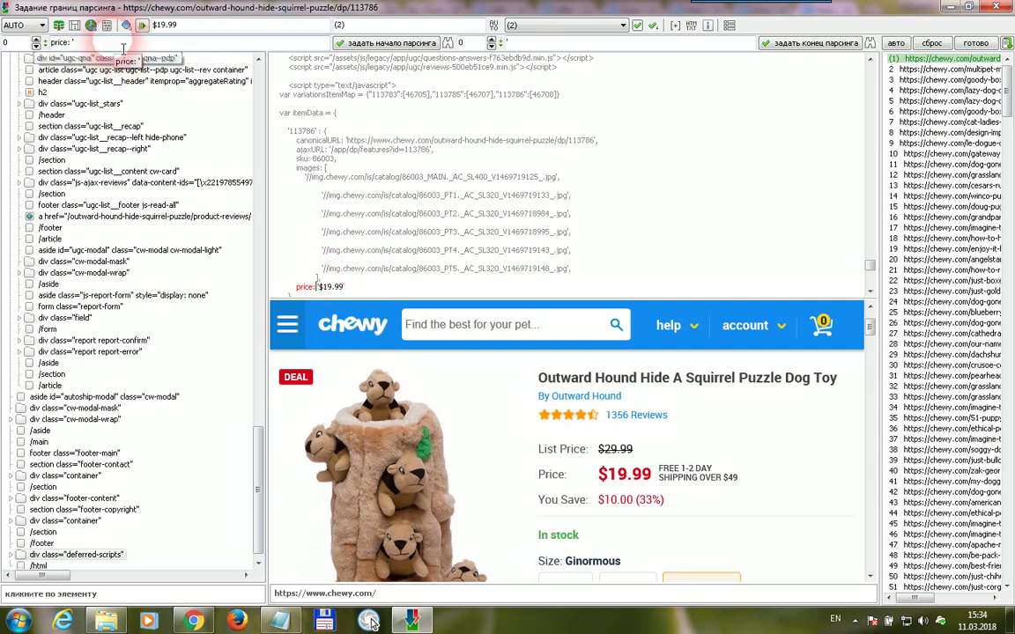
click(534, 44)
mouse_move(533, 57)
mouse_down()
mouse_move(561, 57)
mouse_move(523, 50)
mouse_up()
click(349, 288)
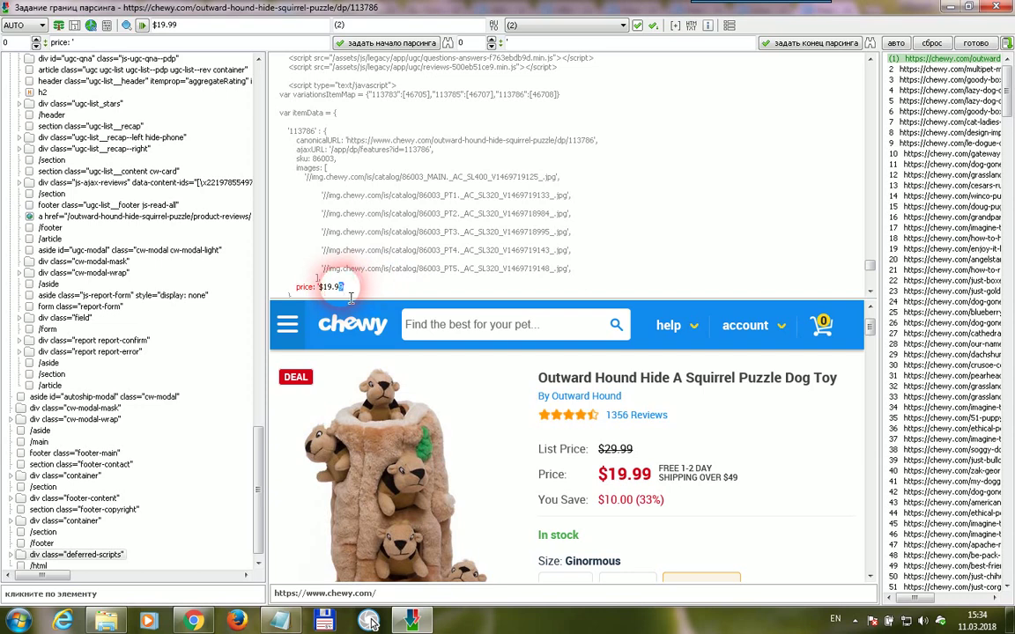
drag(349, 298, 331, 300)
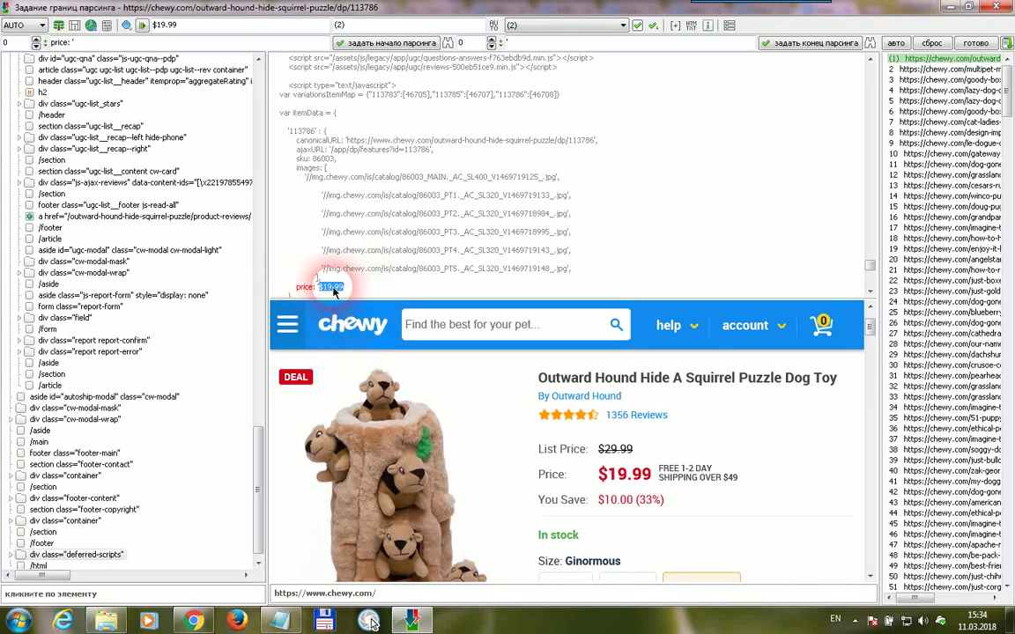
Name parsing boundary 2 "Price" and finish its setup
key(ctrl+f)
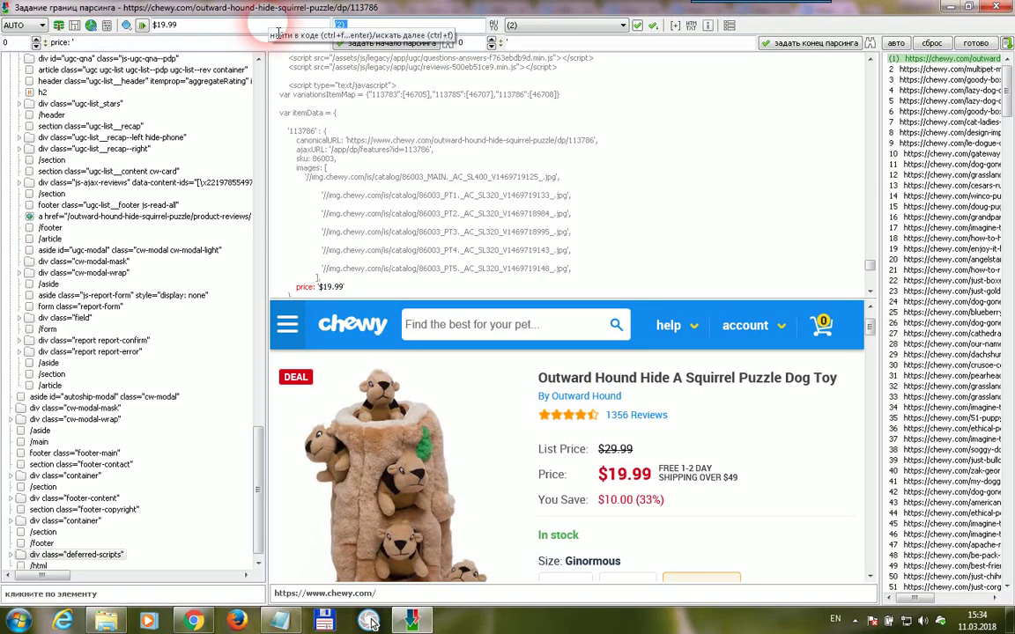
text(Price)
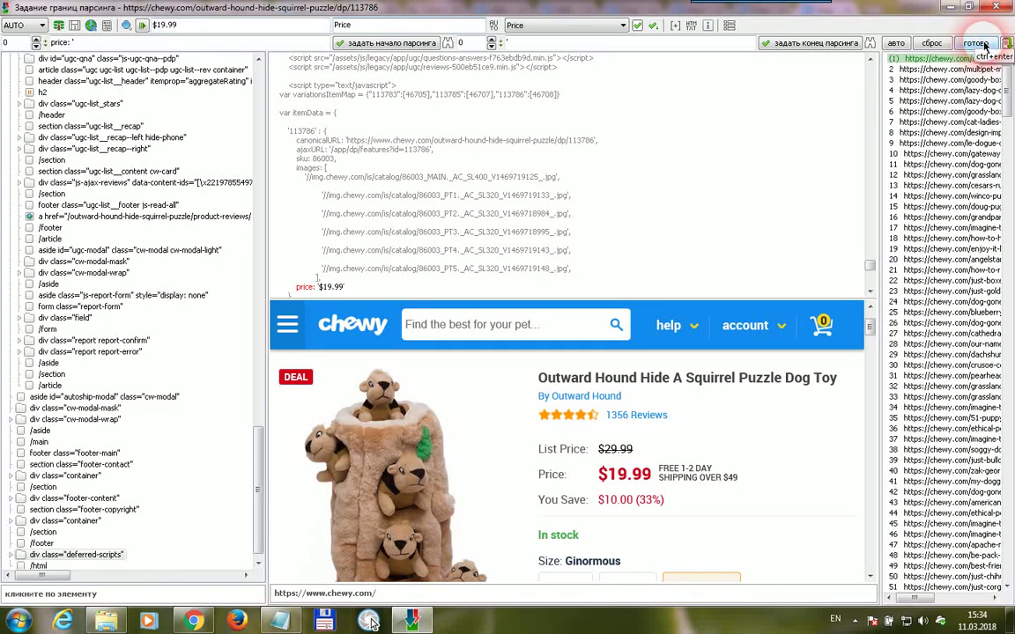
click(976, 44)
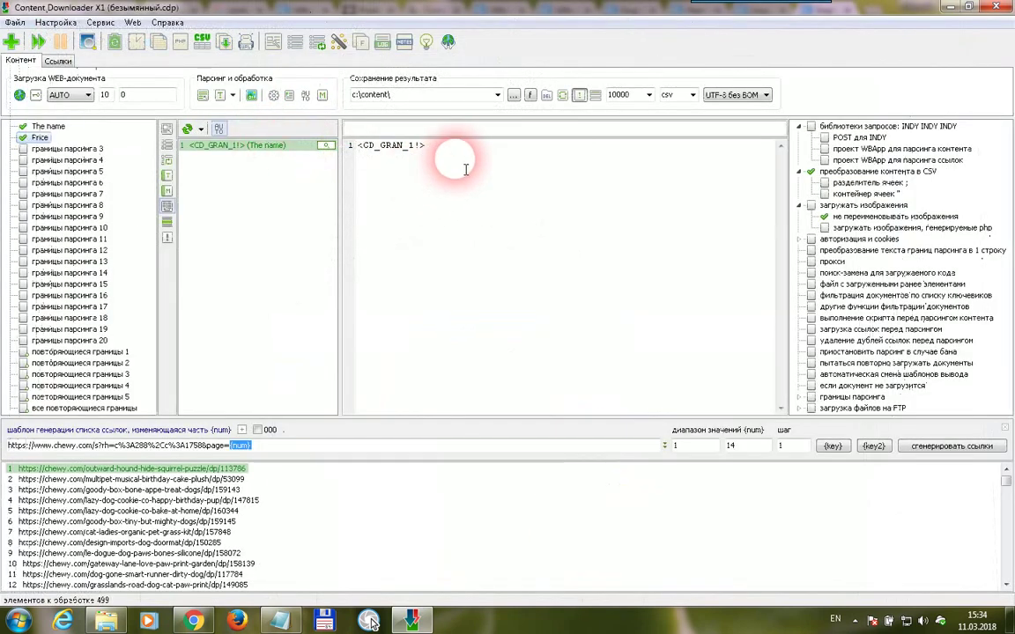
Add the Price boundary to the output template after a [CSVCS] separator and set the header line to "The Name[CSVCS]The Price"
drag(36, 139, 472, 176)
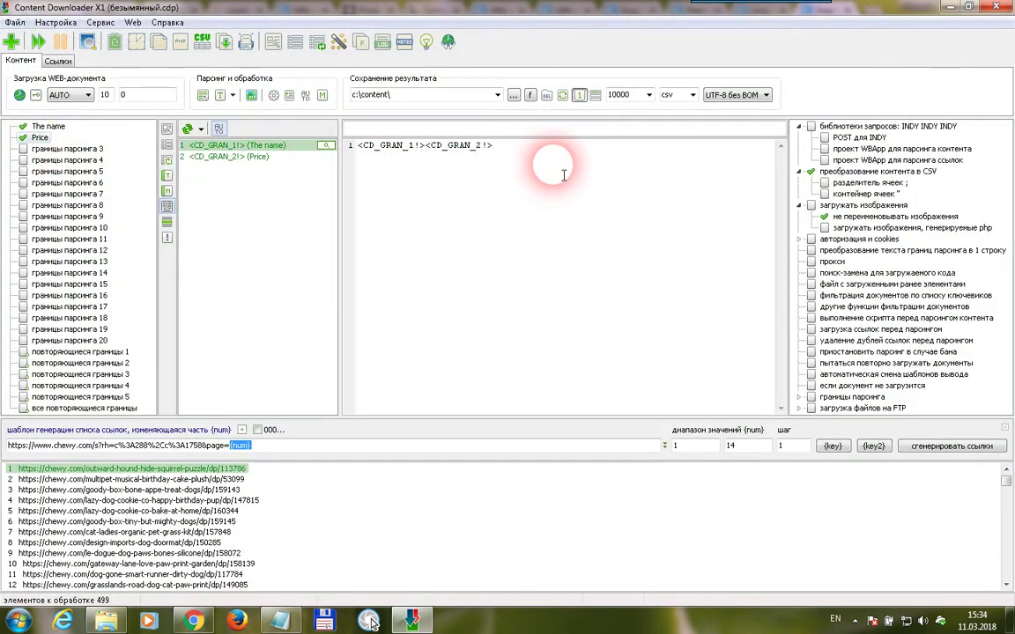
click(426, 147)
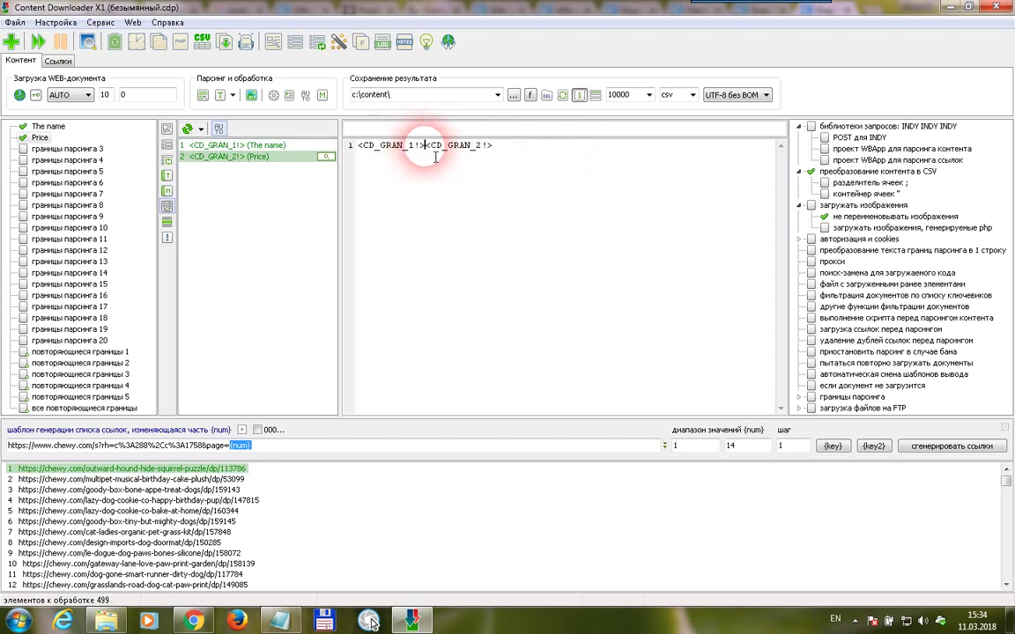
text([CSVCS])
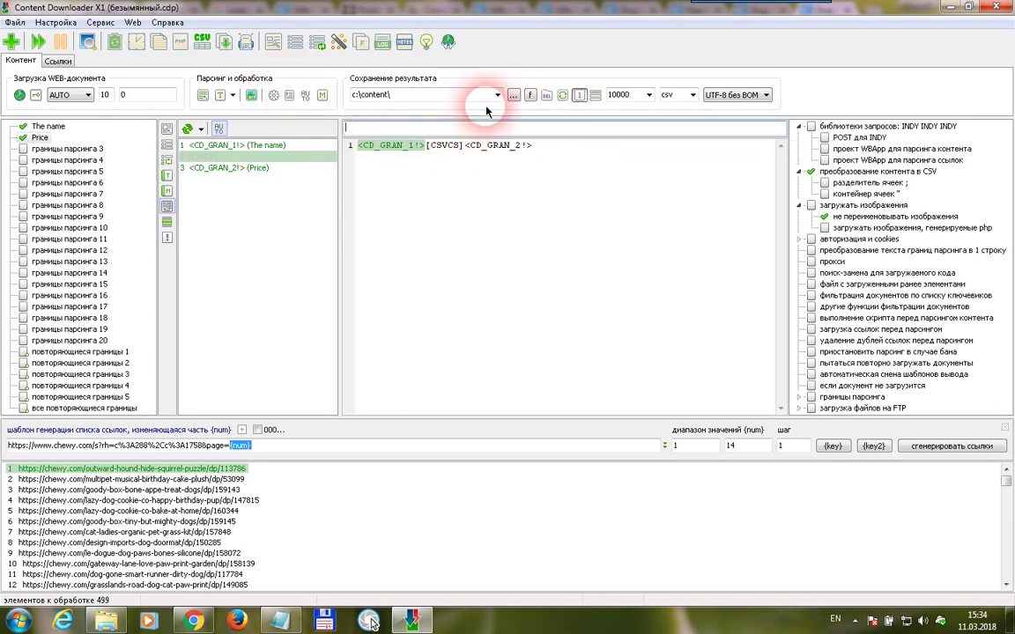
text(The Name[CSVCS]The Price)
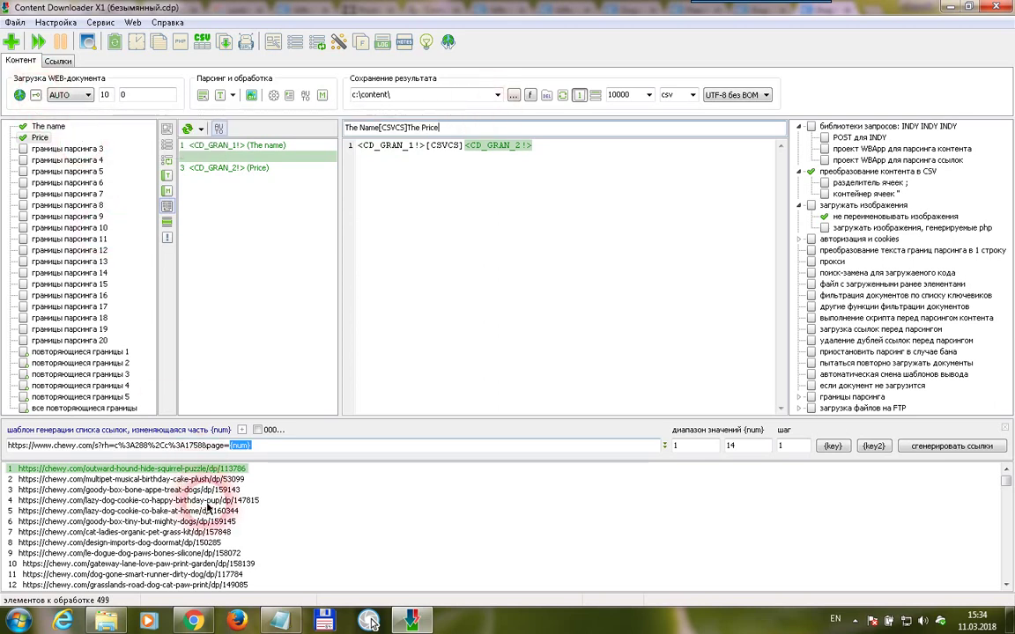
Preview the second product link, multipet-musical-birthday-cake-plush, as CSV, widen both columns to check name and price, and close the preview
click(196, 480)
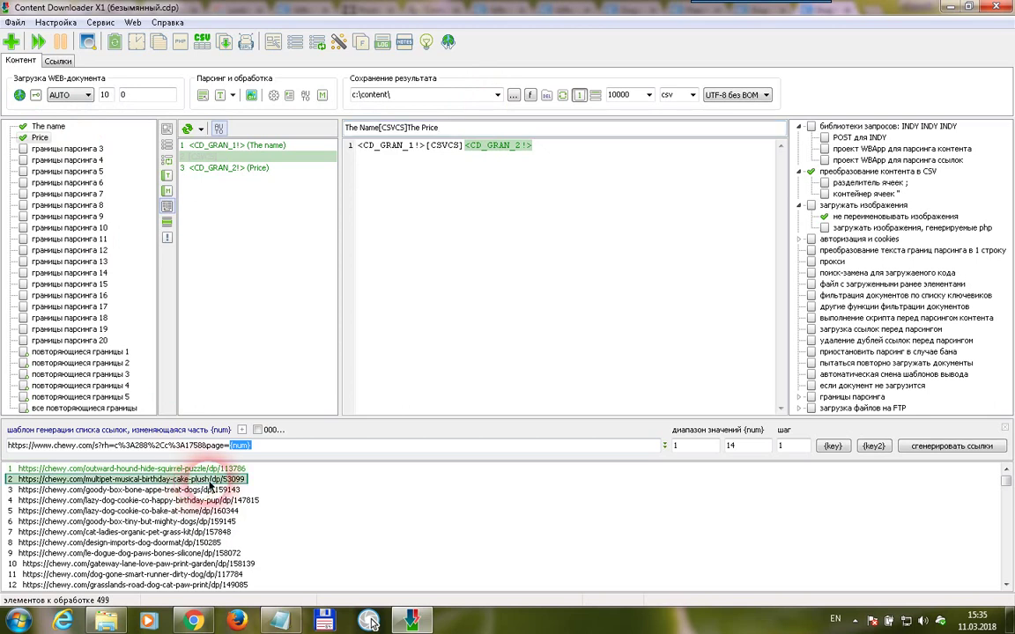
click(88, 42)
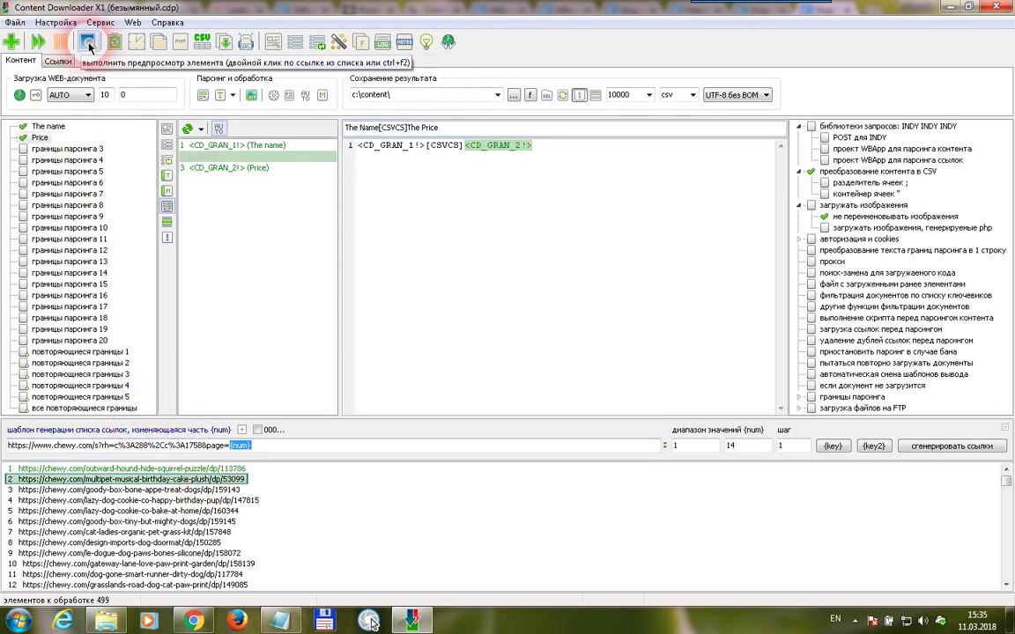
click(88, 42)
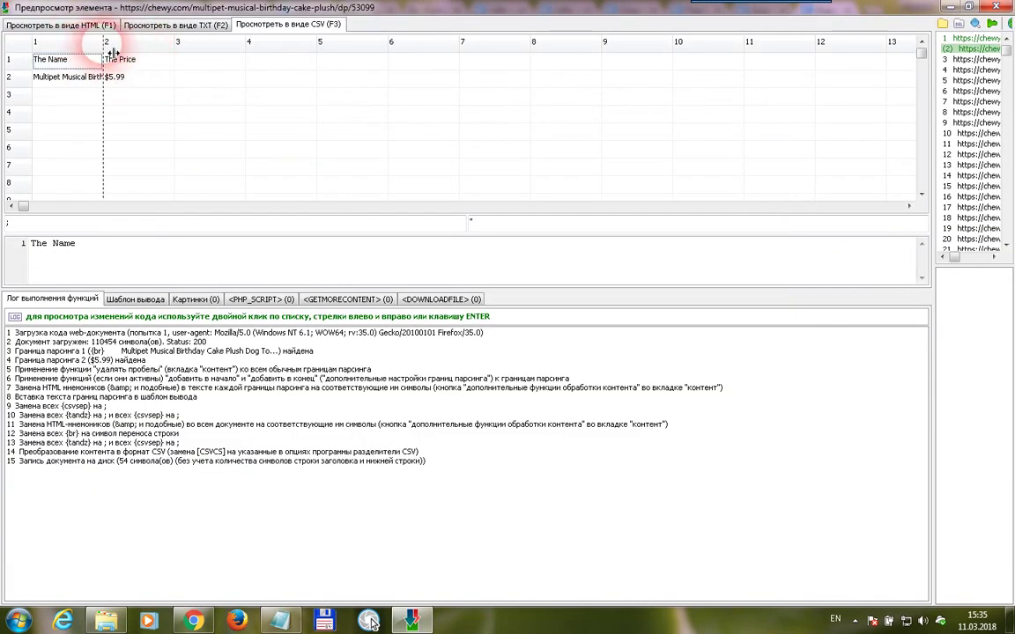
double_click(112, 54)
drag(262, 43, 417, 43)
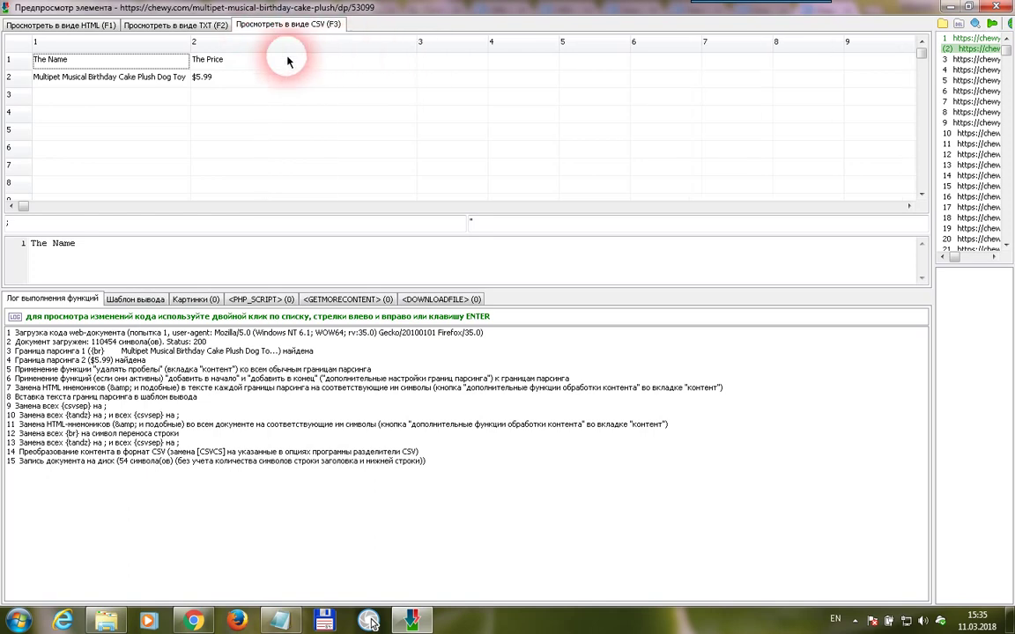
click(999, 7)
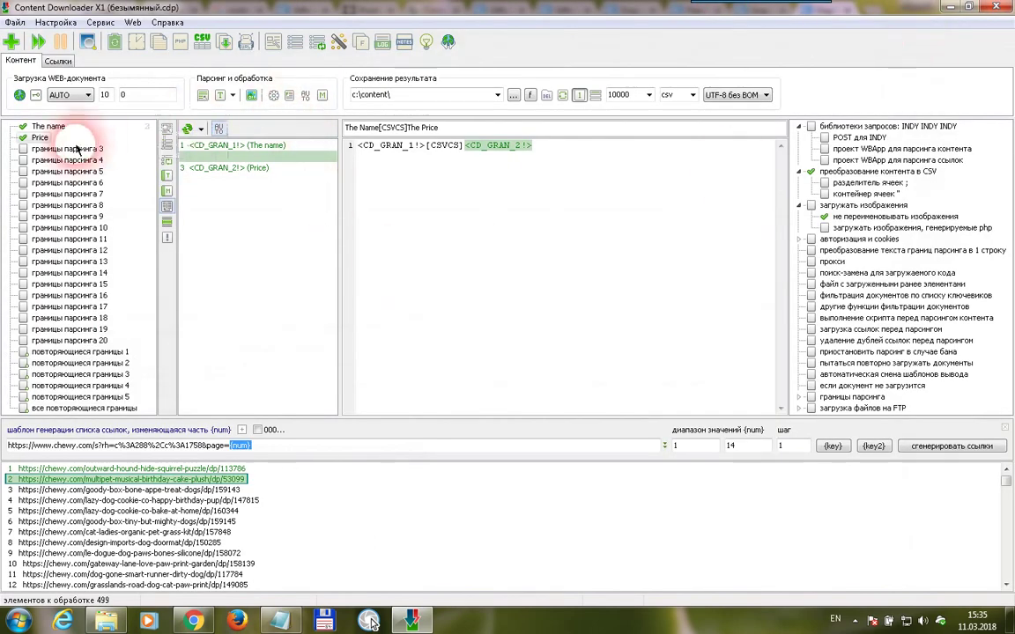
Open the setup of parsing boundary 3 on the second product link and locate the main product image's URL in the page code
click(165, 128)
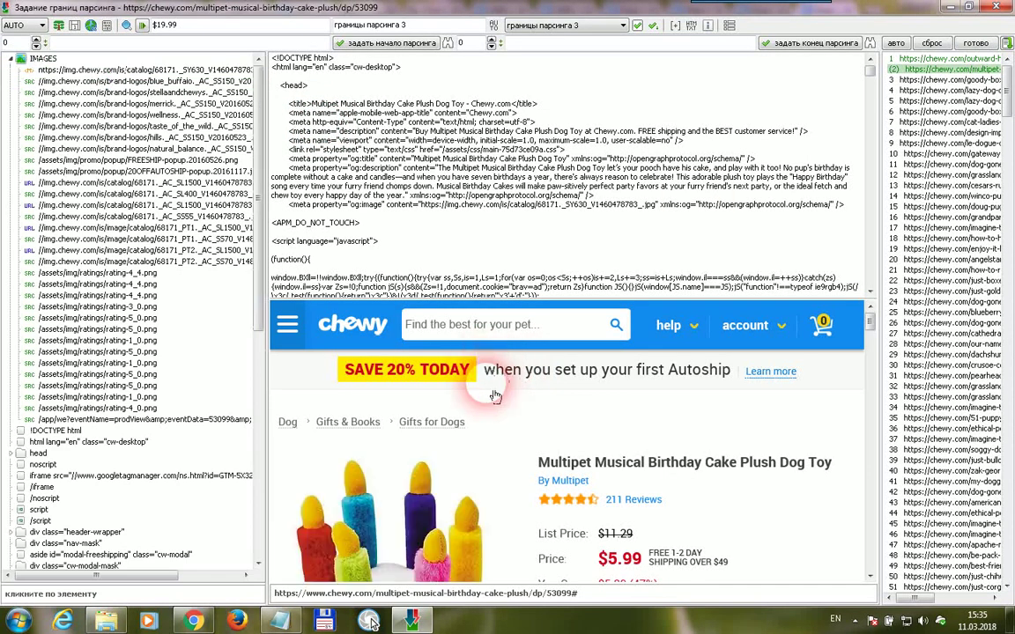
scroll(465, 423, down, 2)
scroll(470, 444, down, 1)
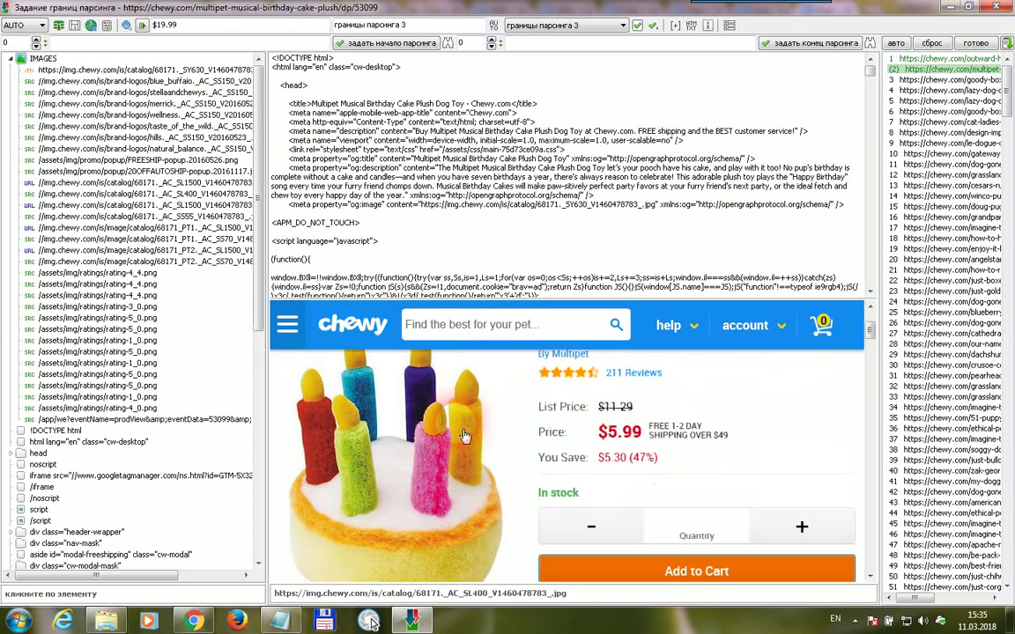
click(410, 434)
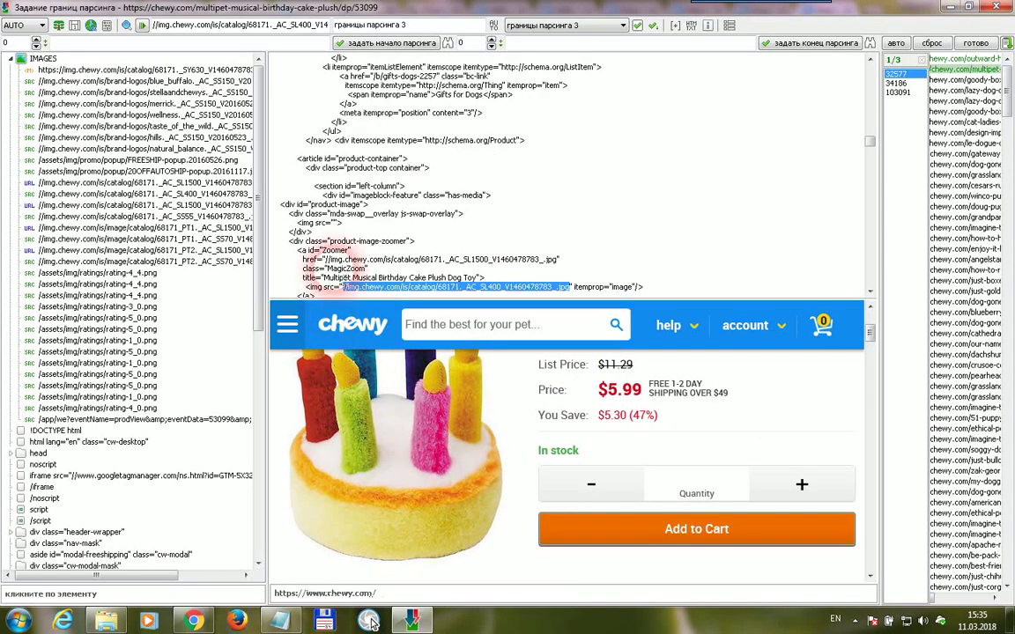
Compare the occurrences of the main product image URL in itemData and the product-image-zoomer block to choose one suitable for parsing
click(906, 86)
click(909, 92)
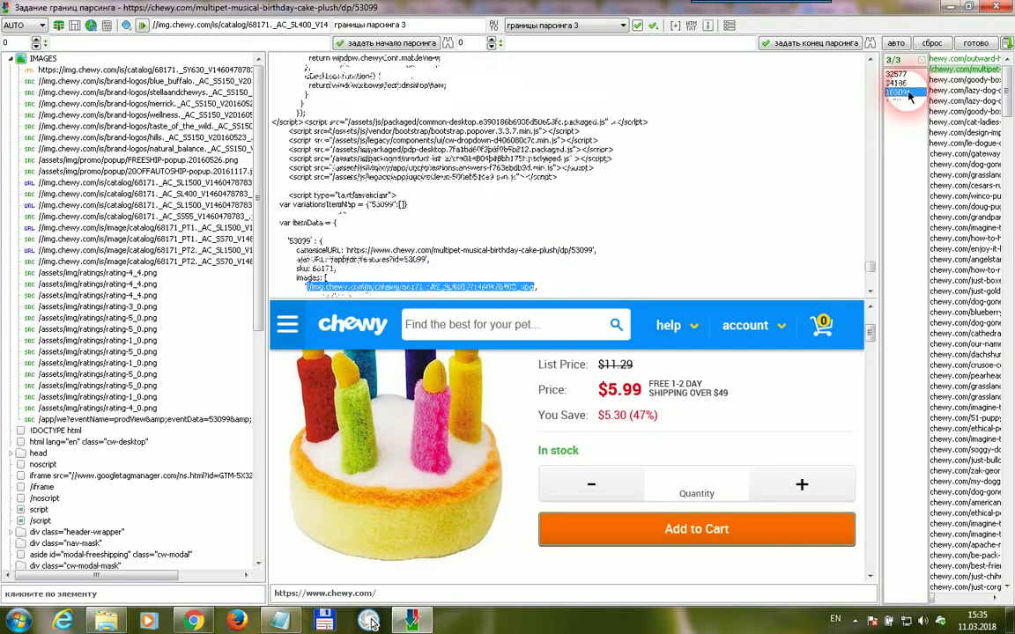
click(343, 250)
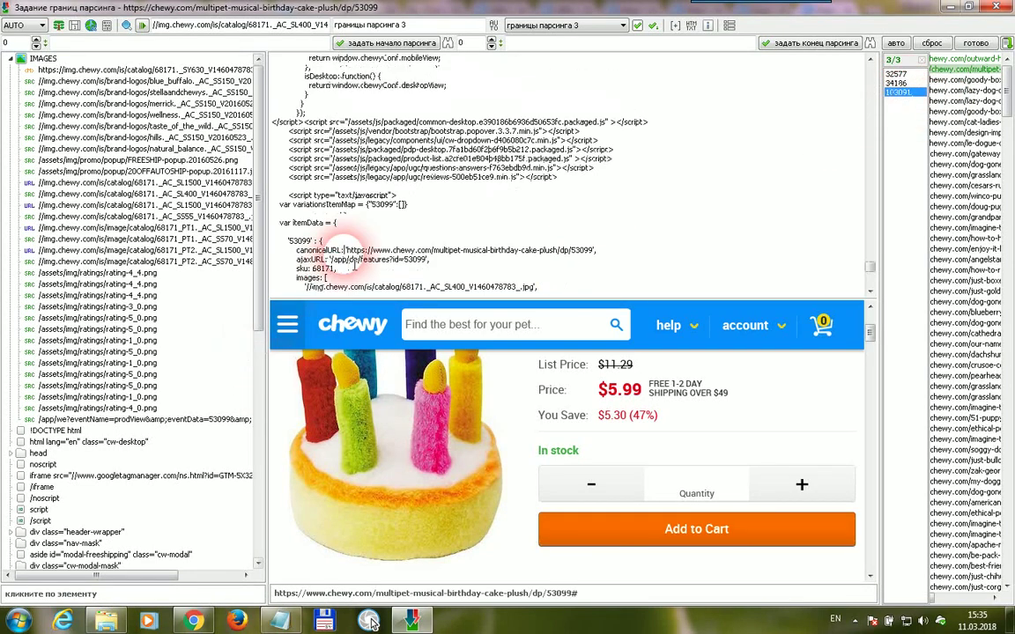
scroll(364, 261, down, 1)
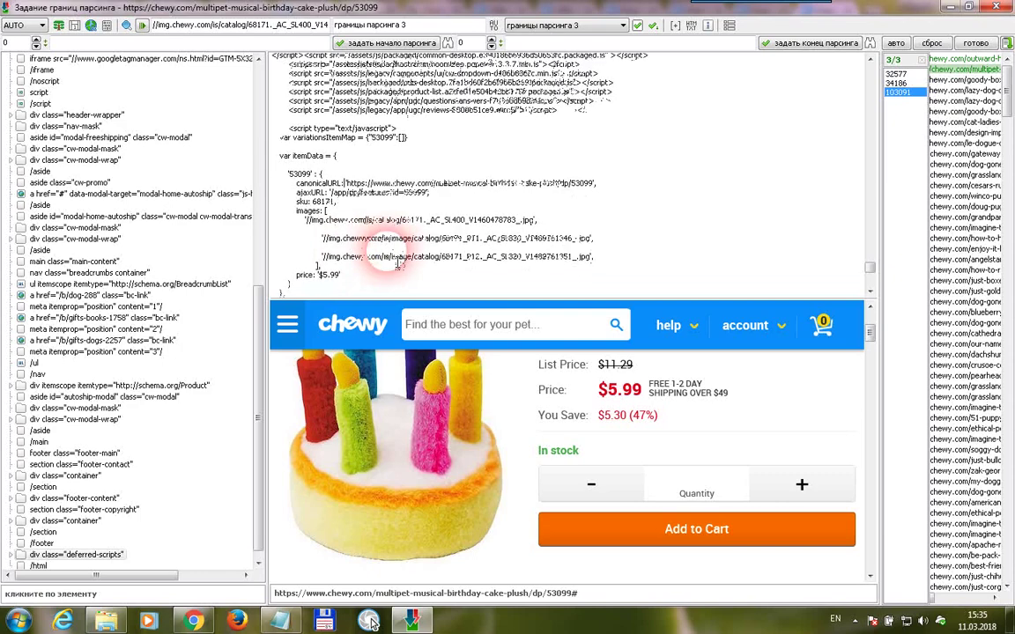
scroll(459, 423, down, 5)
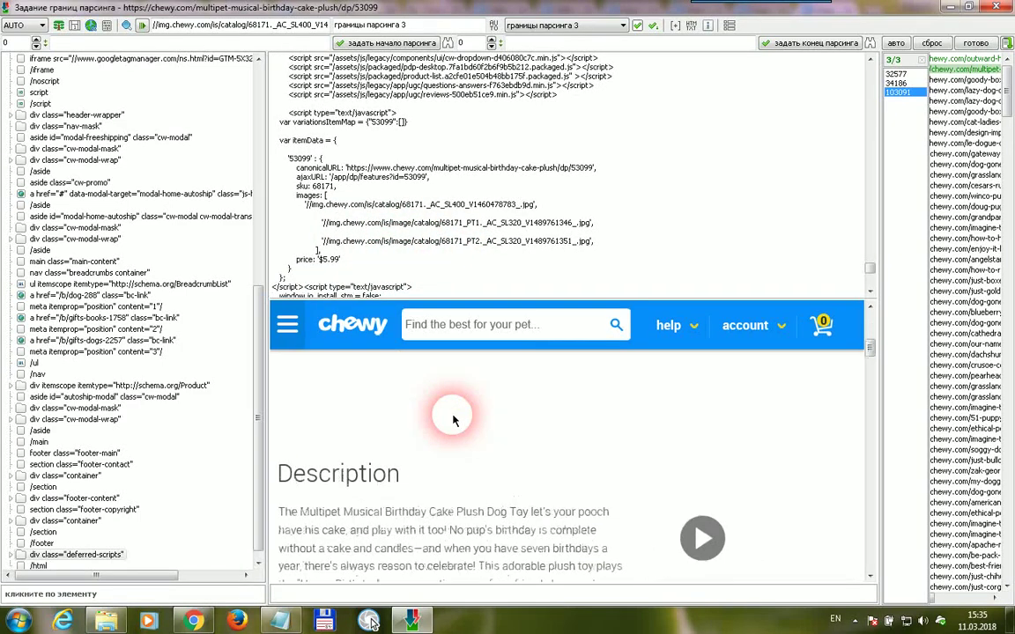
scroll(460, 421, up, 10)
click(805, 176)
click(908, 76)
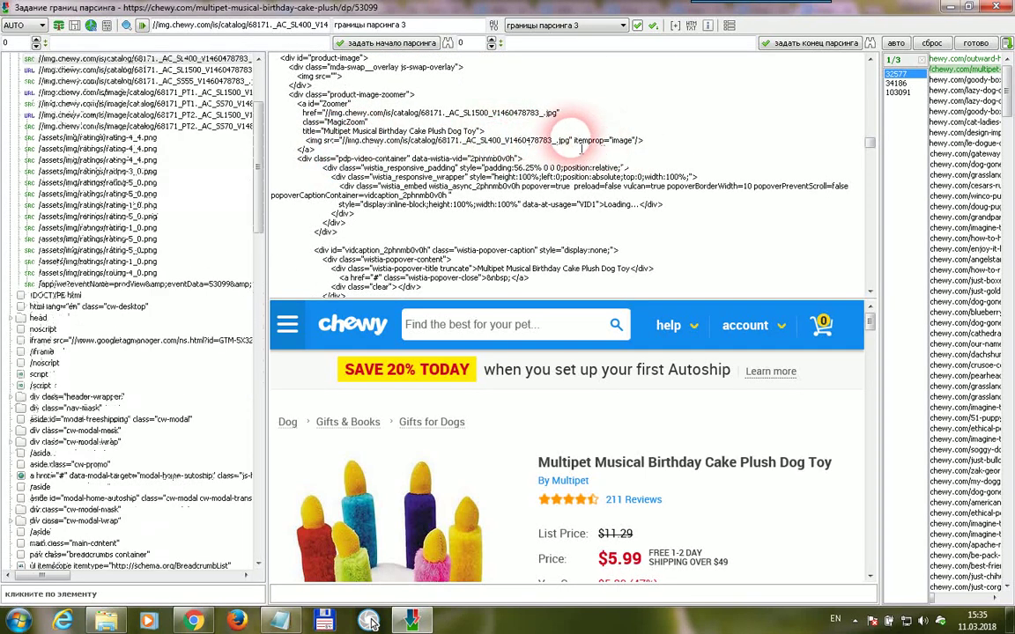
drag(571, 141, 341, 142)
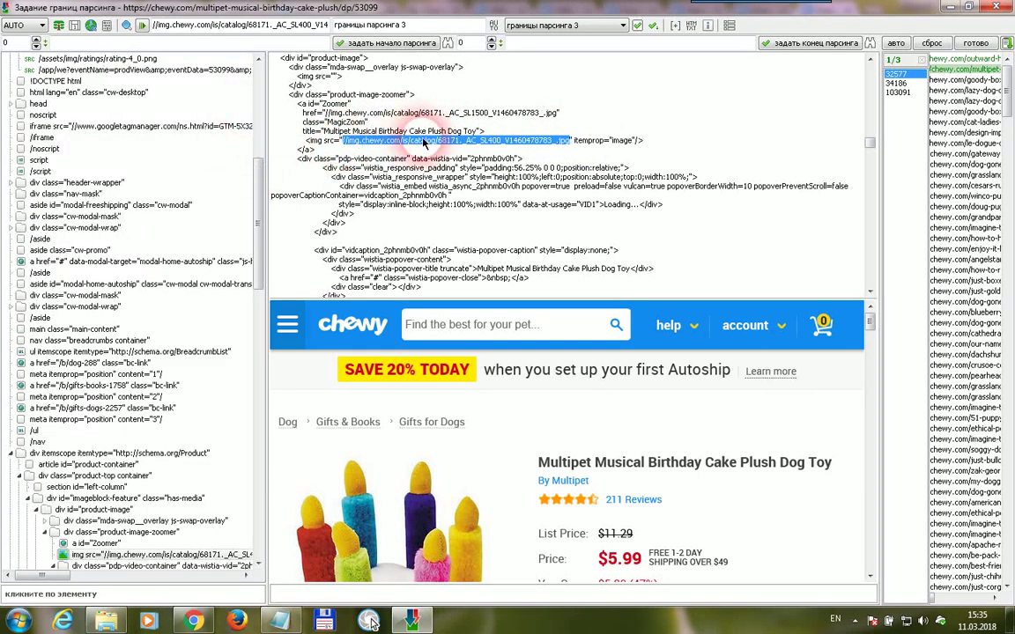
click(361, 154)
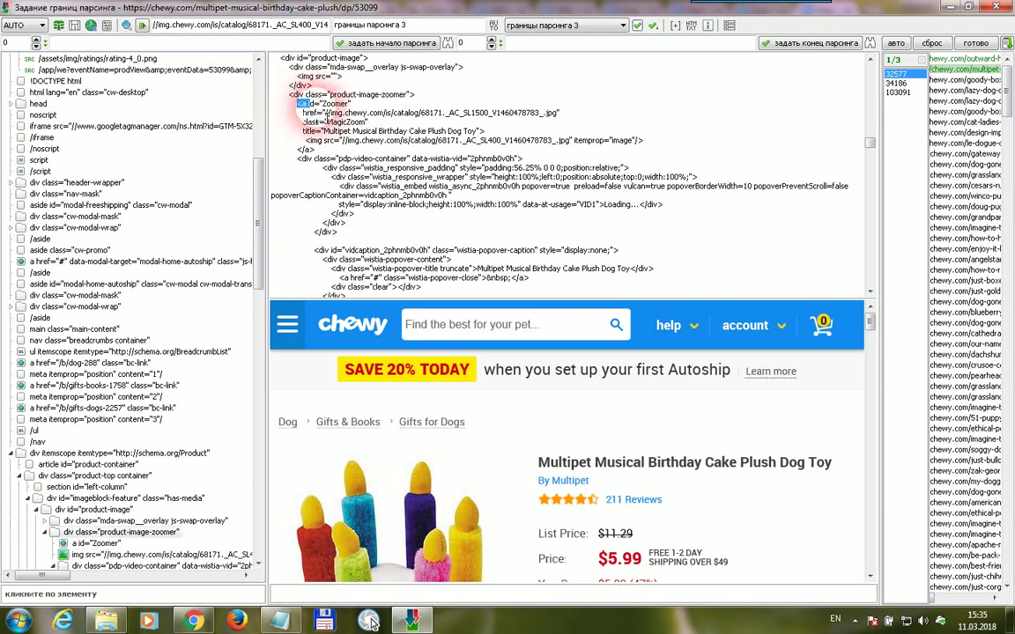
Set the parsing start of boundary 3 to the source code running from <a id="Zoomer" through href="
drag(297, 104, 325, 113)
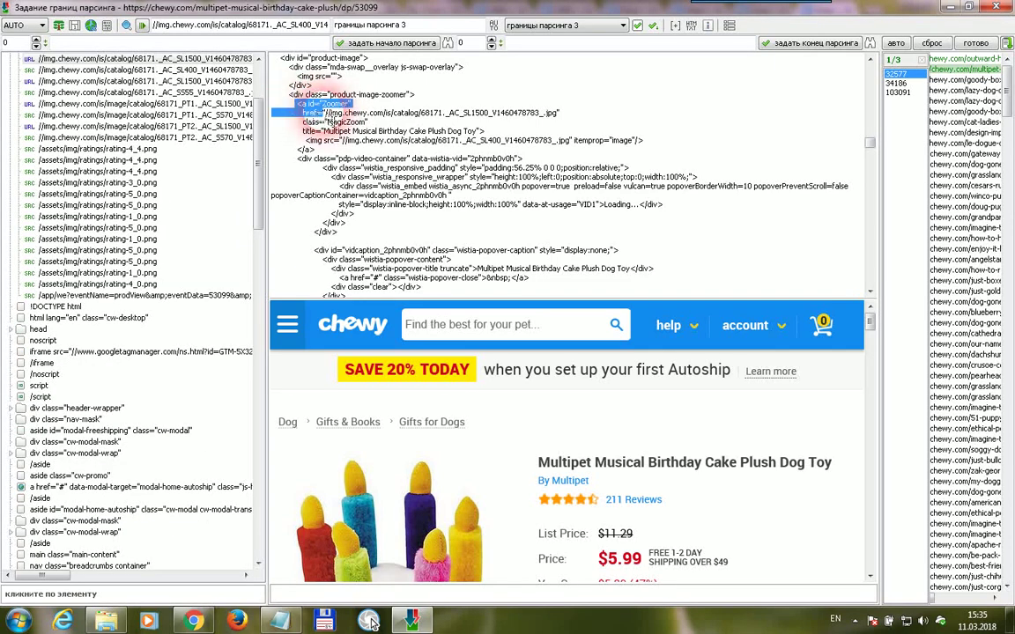
right_click(310, 114)
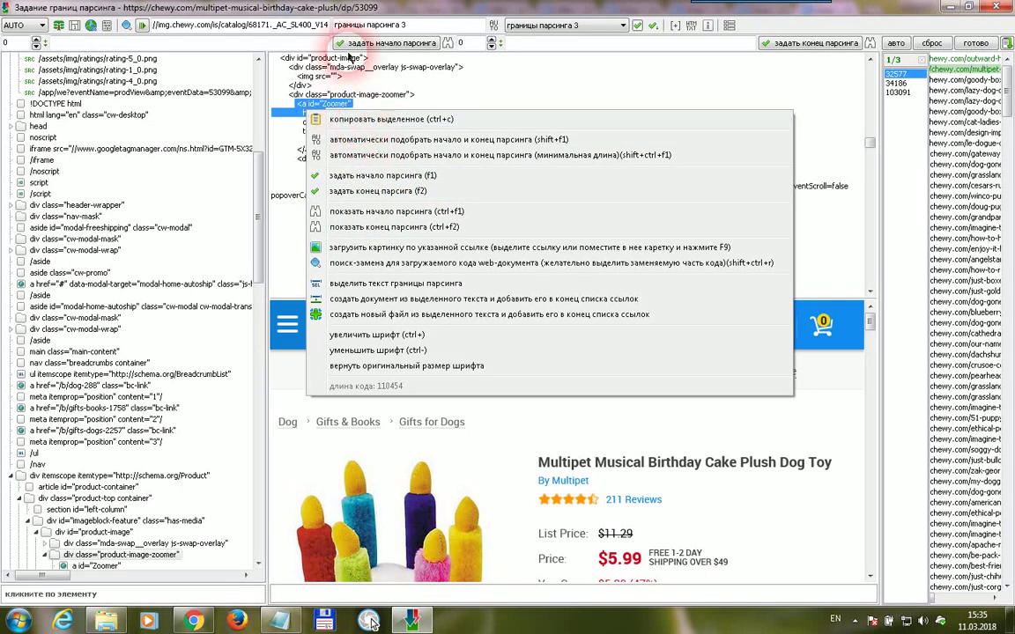
click(309, 21)
mouse_move(364, 115)
mouse_down()
mouse_move(269, 97)
mouse_move(297, 110)
mouse_move(273, 104)
mouse_move(339, 123)
mouse_move(192, 40)
mouse_move(202, 41)
mouse_move(44, 31)
mouse_move(53, 41)
mouse_up()
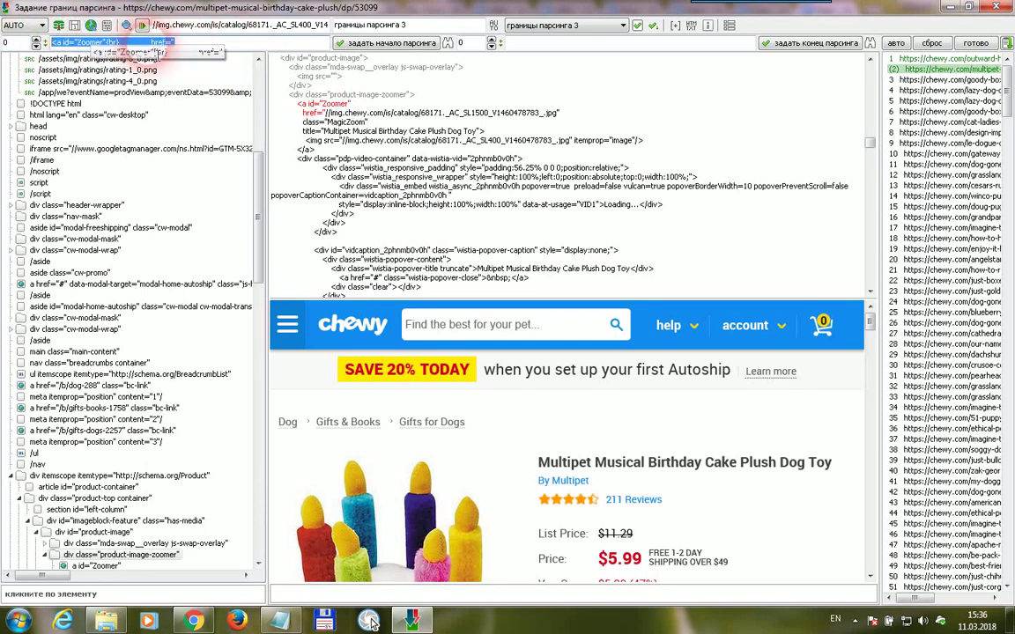
click(171, 50)
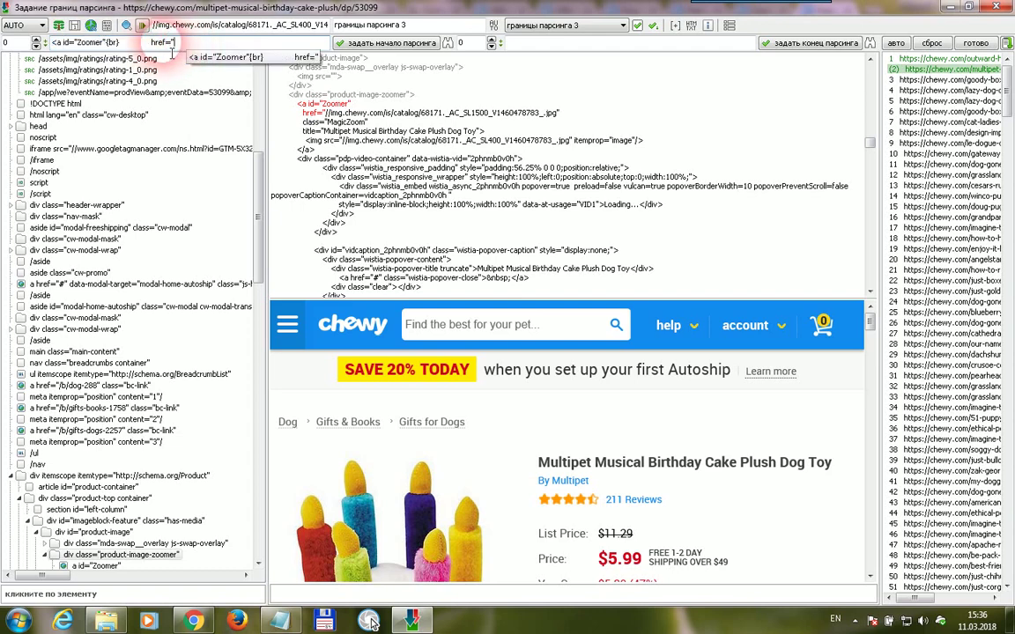
Replace the {br} and spaces between id="Zoomer" and href=" in the parsing start with the {skip} macro
drag(155, 42, 124, 42)
right_click(127, 44)
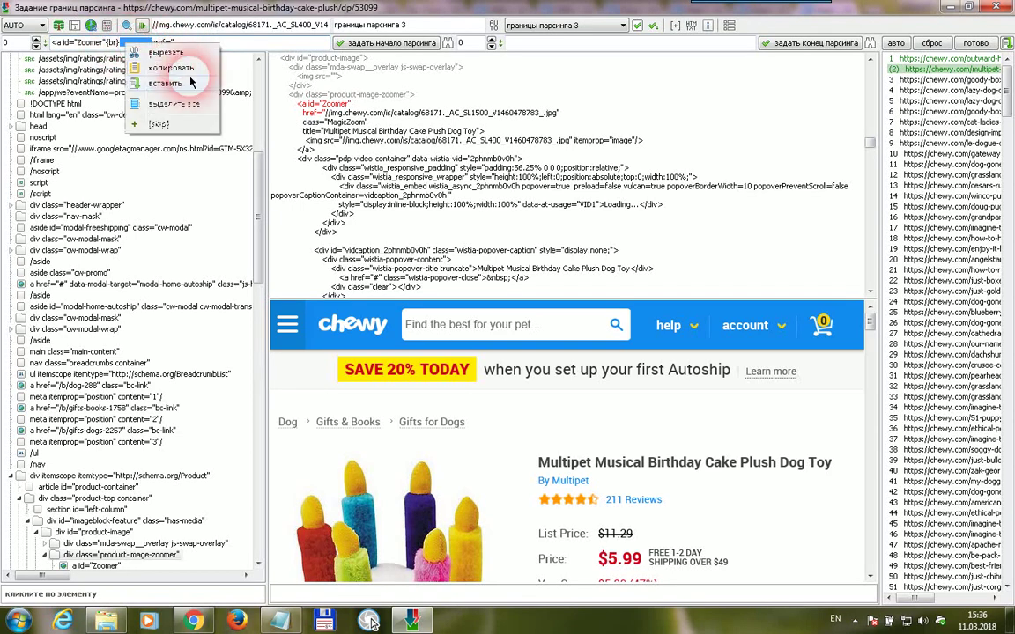
click(229, 16)
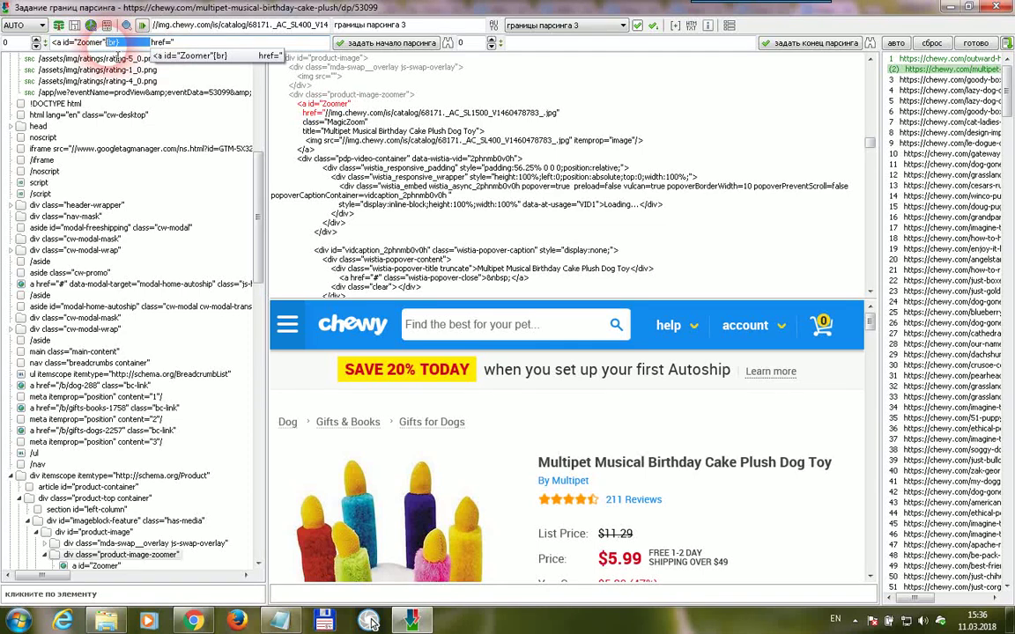
right_click(112, 42)
click(132, 122)
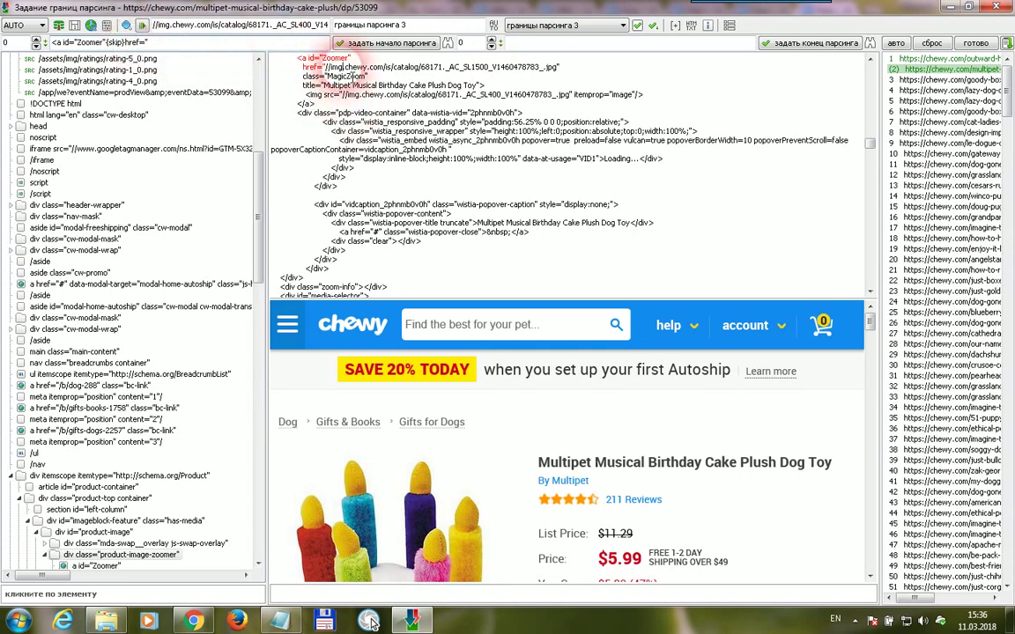
Set the parsing end to the quote closing the SL1500 .jpg link, and save the boundary under the name The Image
double_click(552, 67)
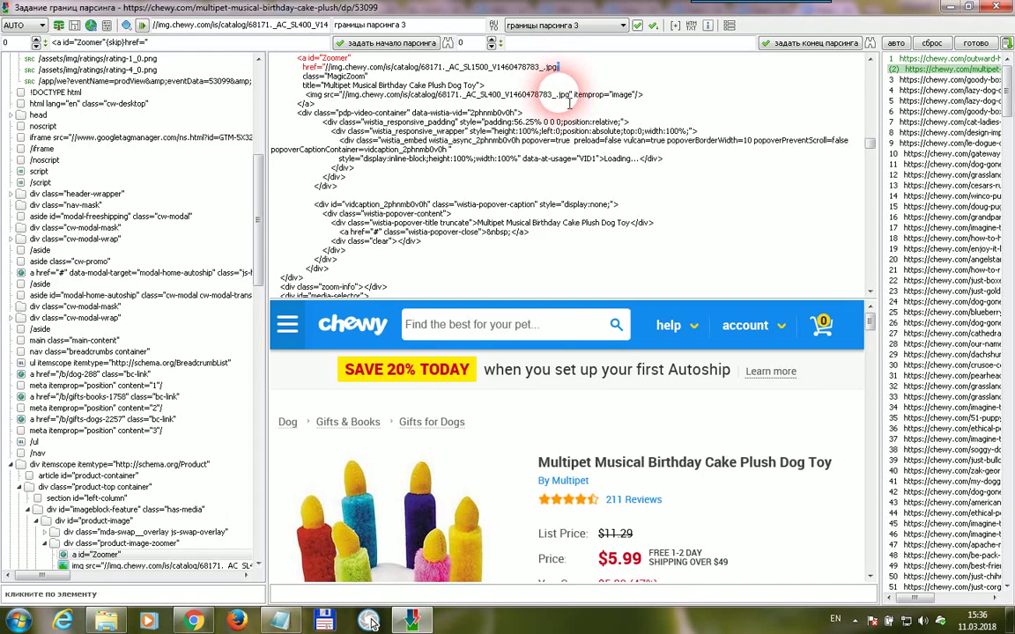
drag(560, 67, 556, 67)
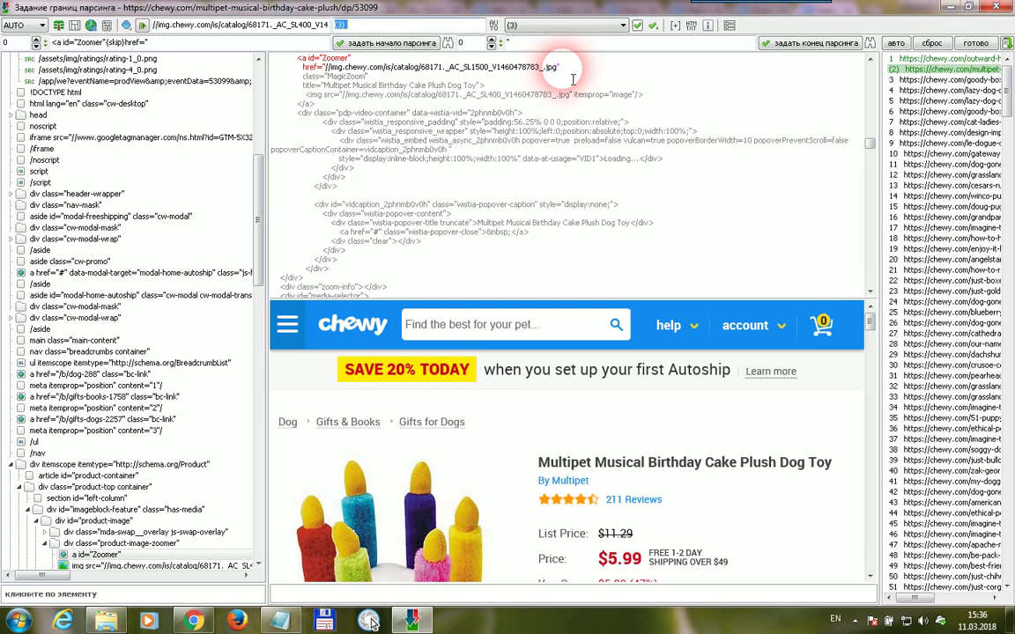
click(447, 42)
text(The Image)
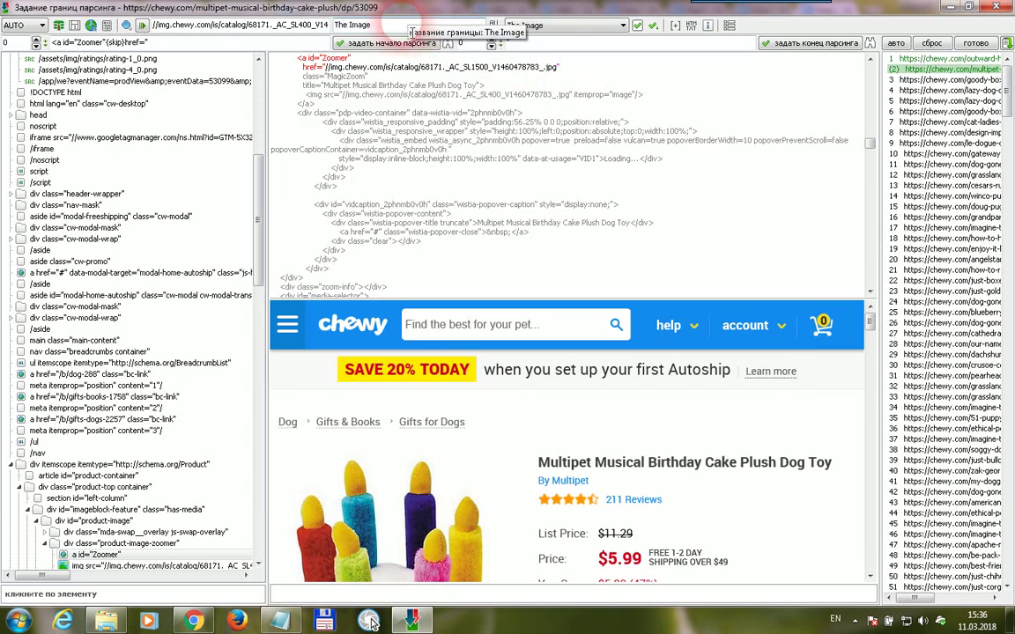
click(557, 66)
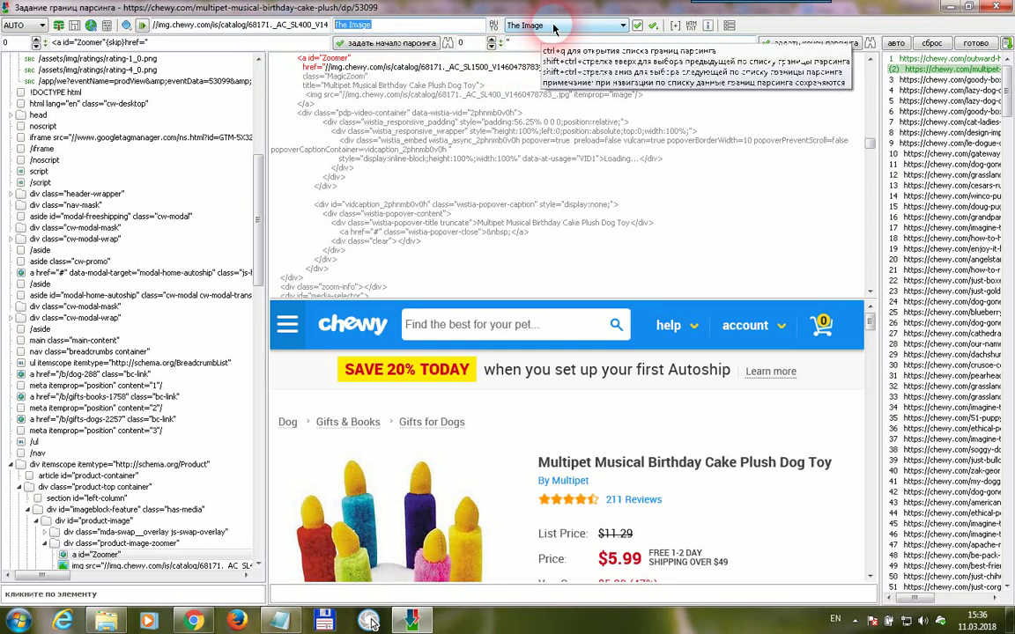
click(991, 43)
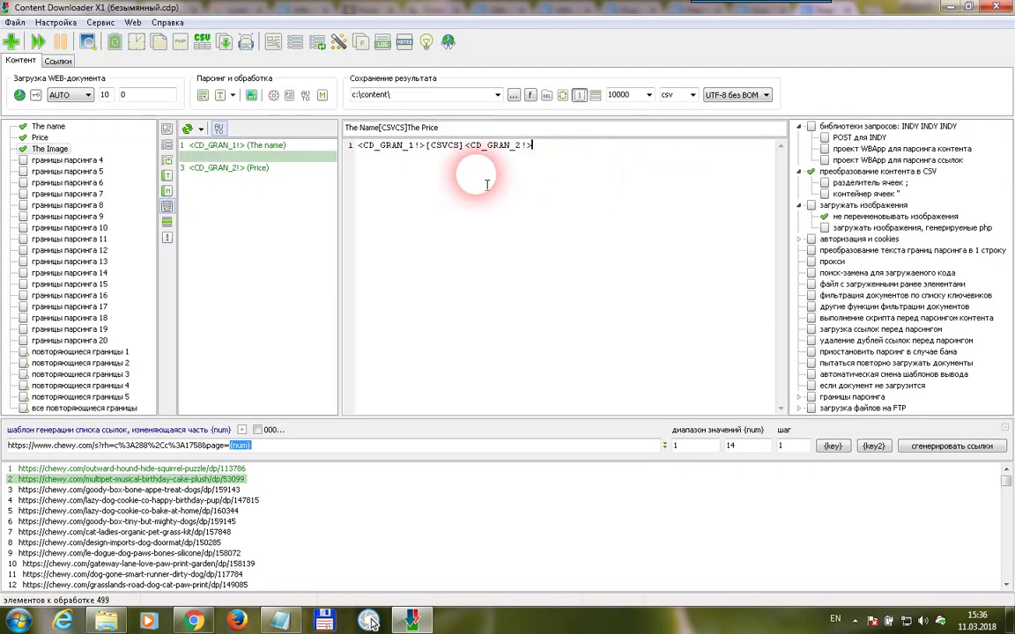
Append [CSVCS] and The Image boundary <CD_GRAN_3!> to the output template, and extend the header row with [CSVCS]The Image
click(51, 150)
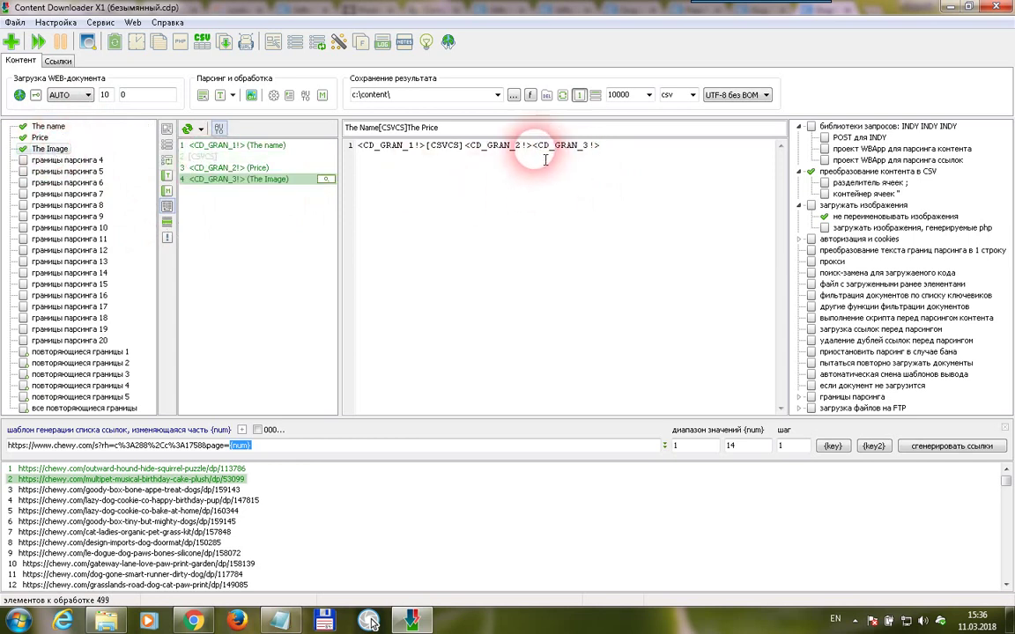
key(ctrl+v)
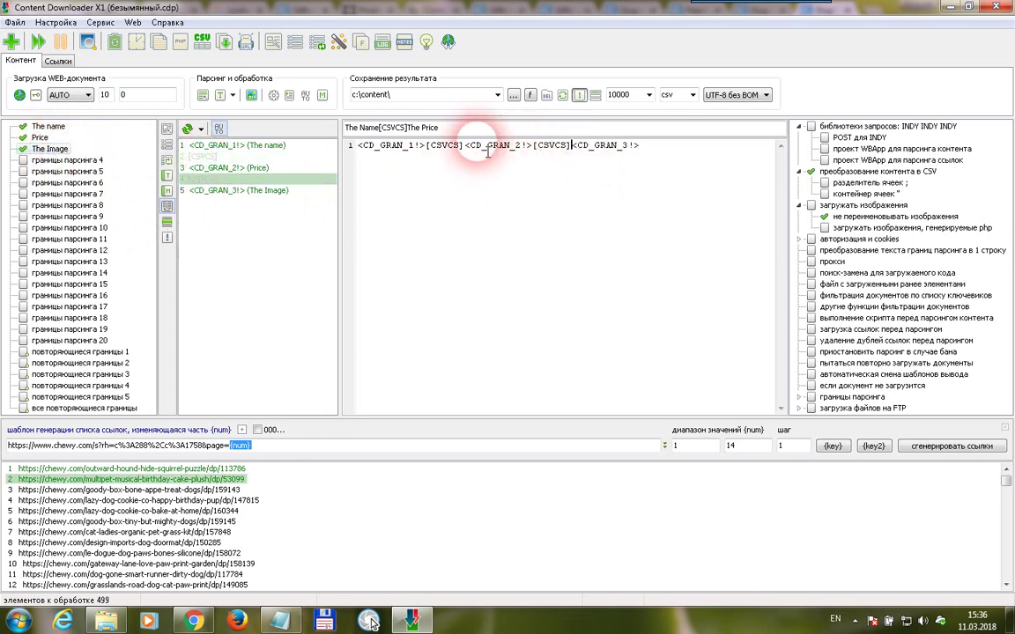
drag(23, 148, 527, 140)
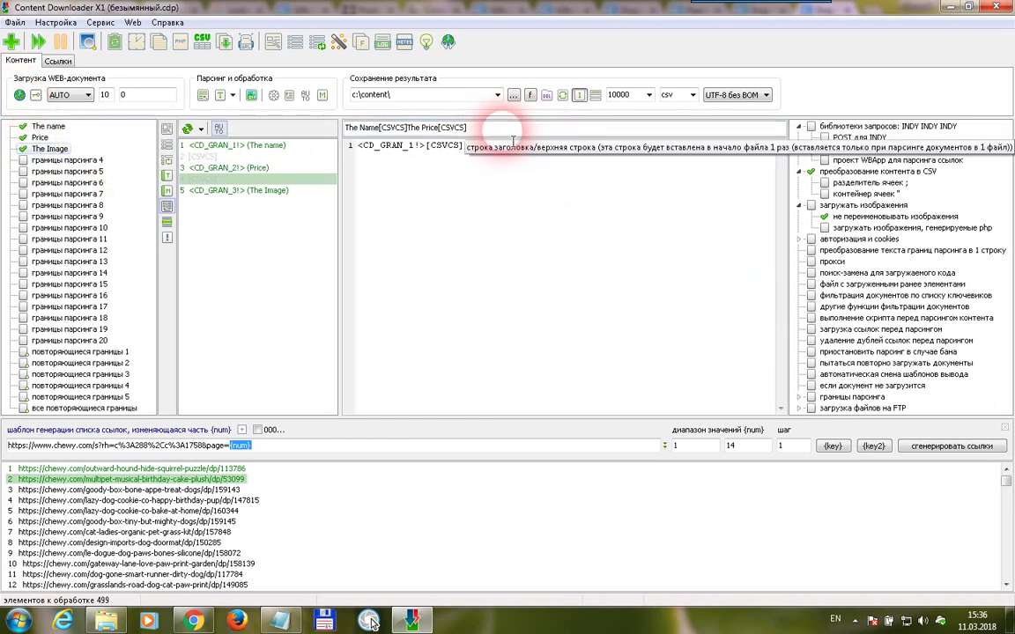
text(The I)
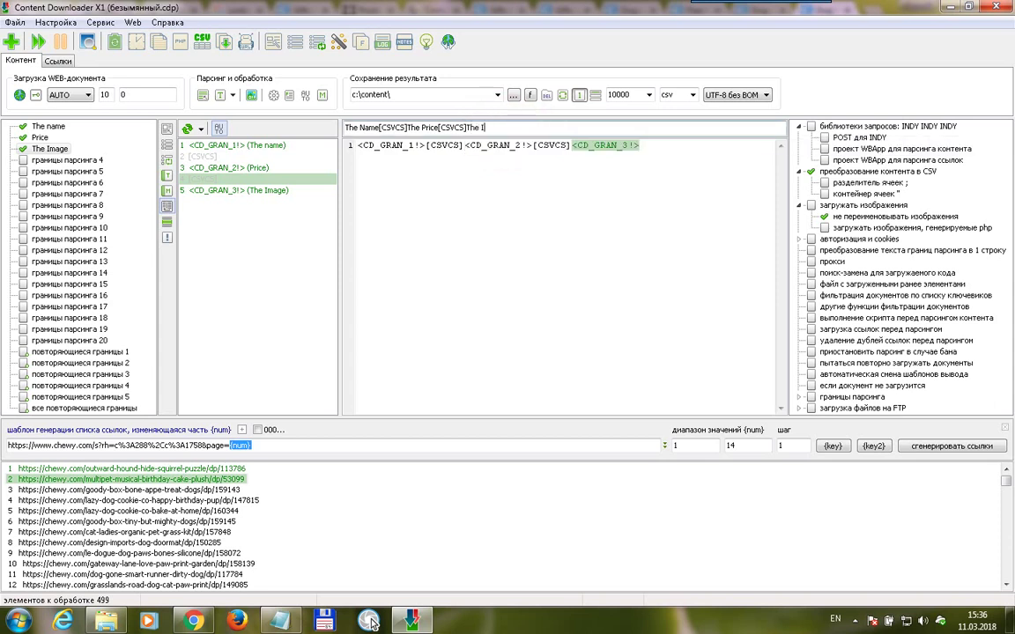
text(mage)
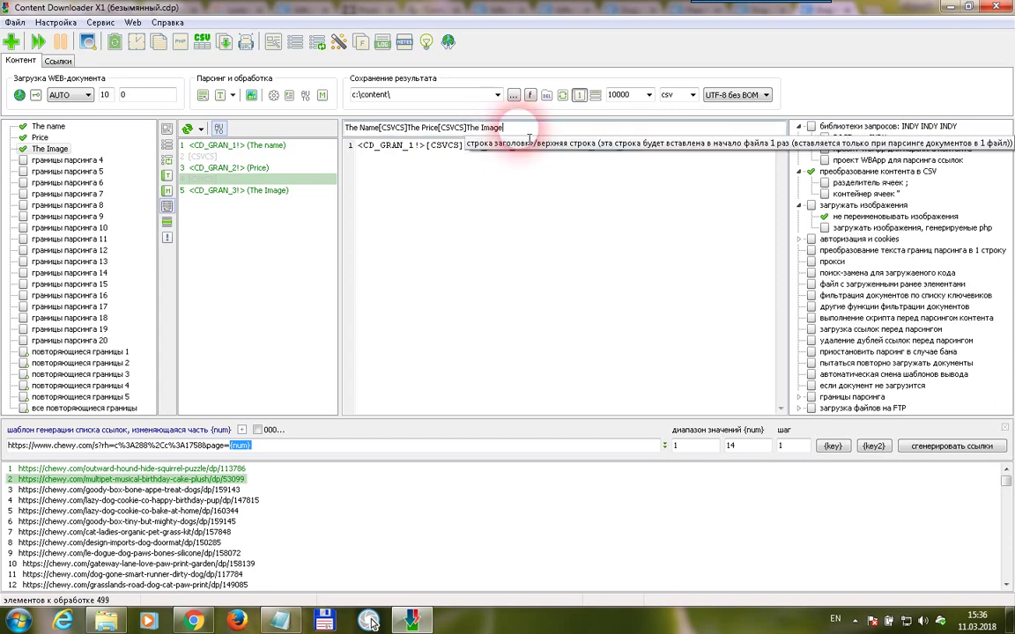
Preview the parsed product as CSV and examine the full link in The Image column
click(91, 42)
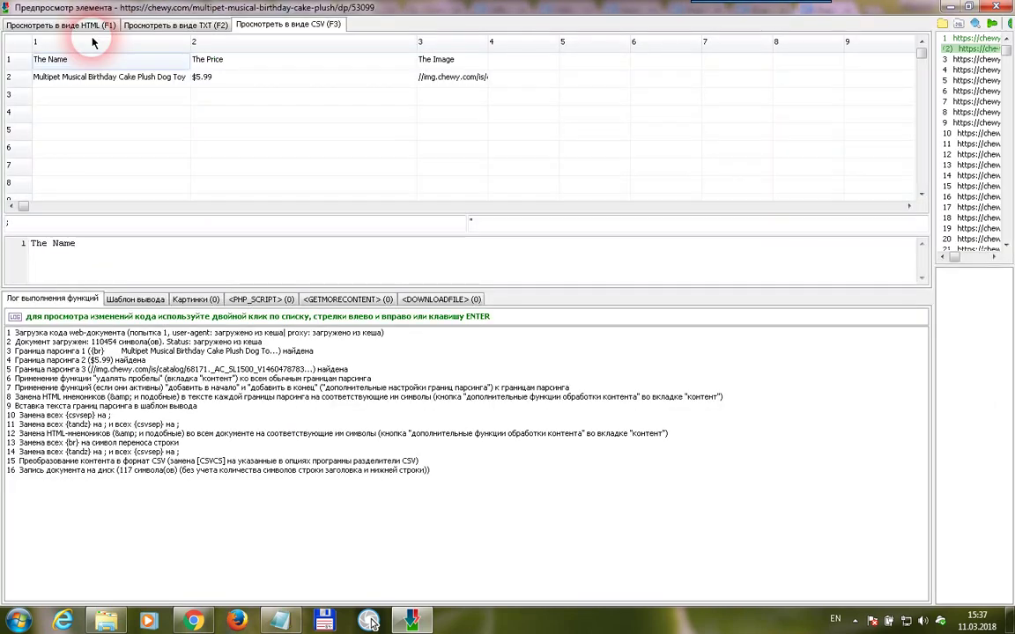
drag(489, 41, 674, 41)
click(486, 77)
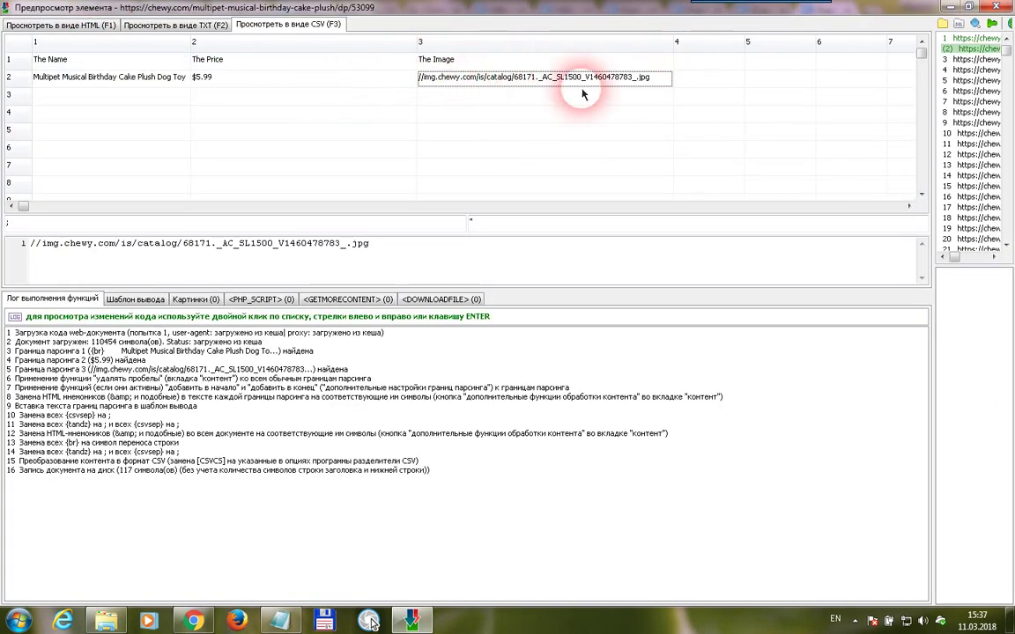
drag(446, 249, 4, 255)
click(1008, 11)
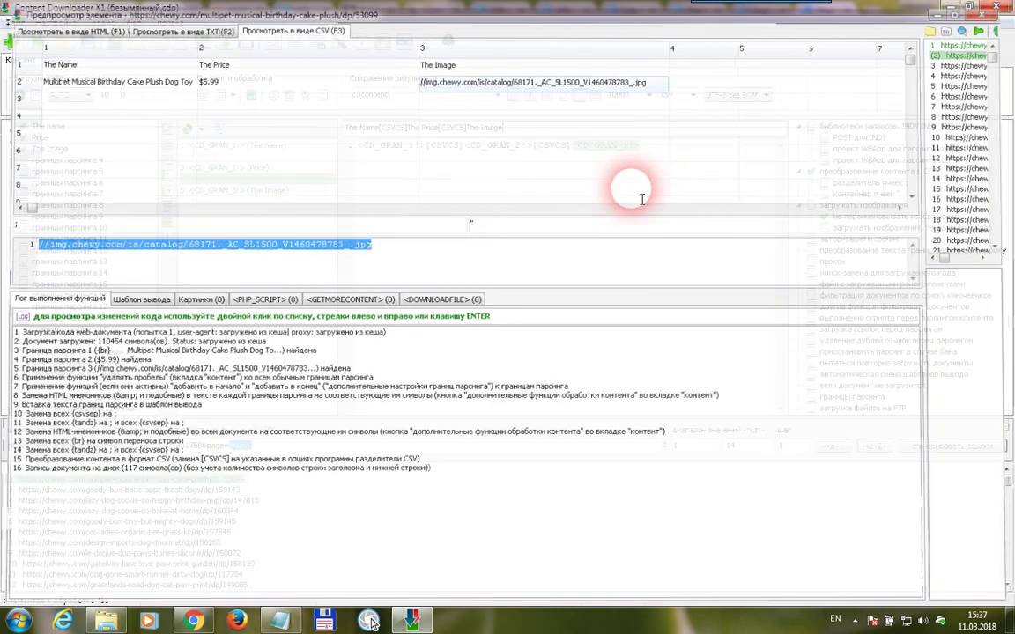
Wrap the <CD_GRAN_3!> image macro in the output template with the <DOWNLOADFILE>…</DOWNLOADFILE> file download macro
drag(702, 147, 575, 152)
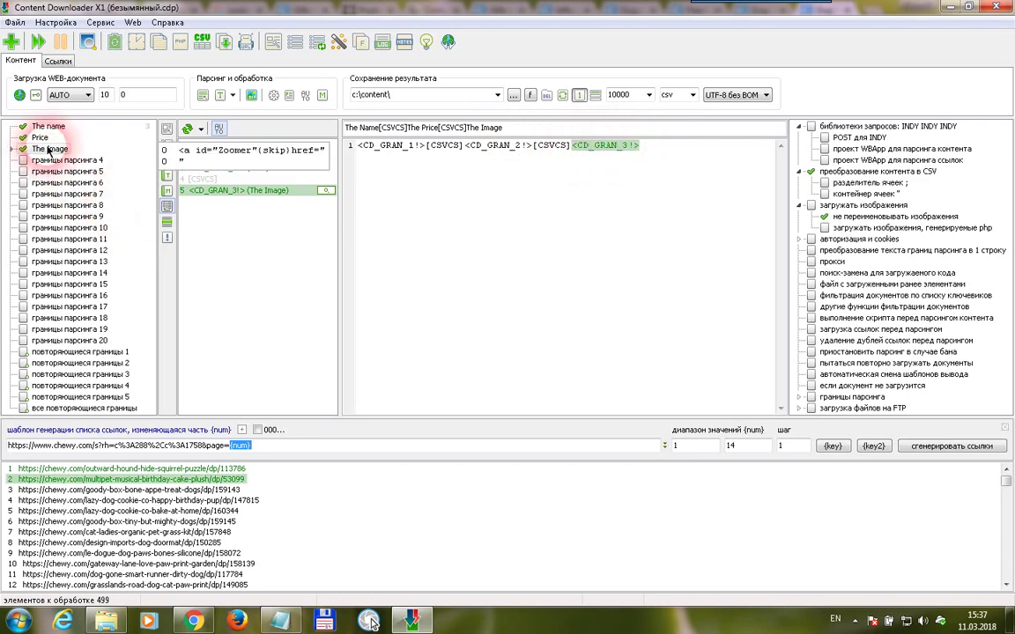
right_click(619, 152)
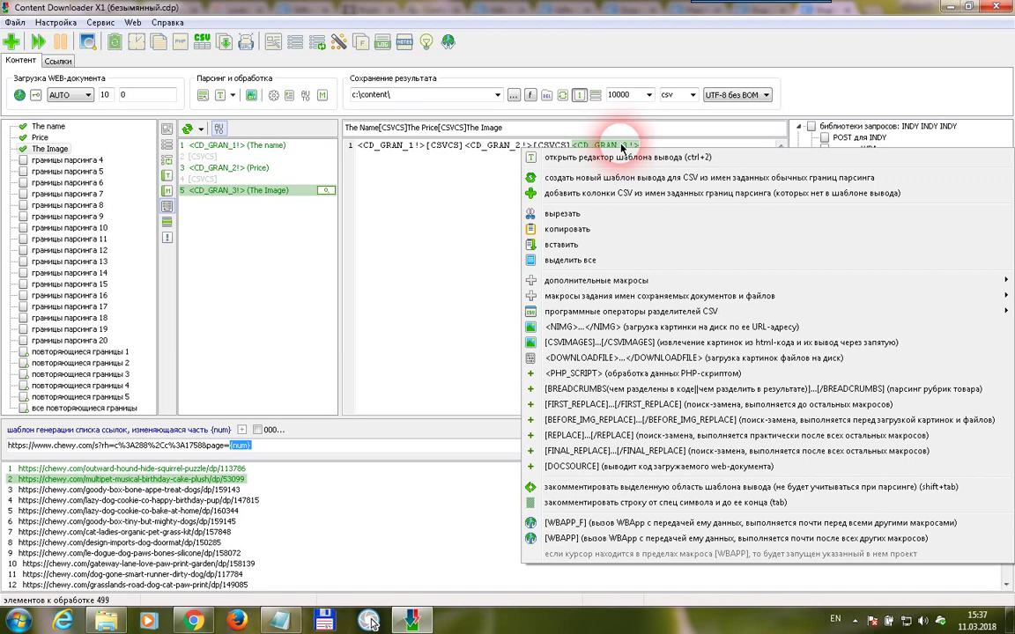
mouse_move(621, 282)
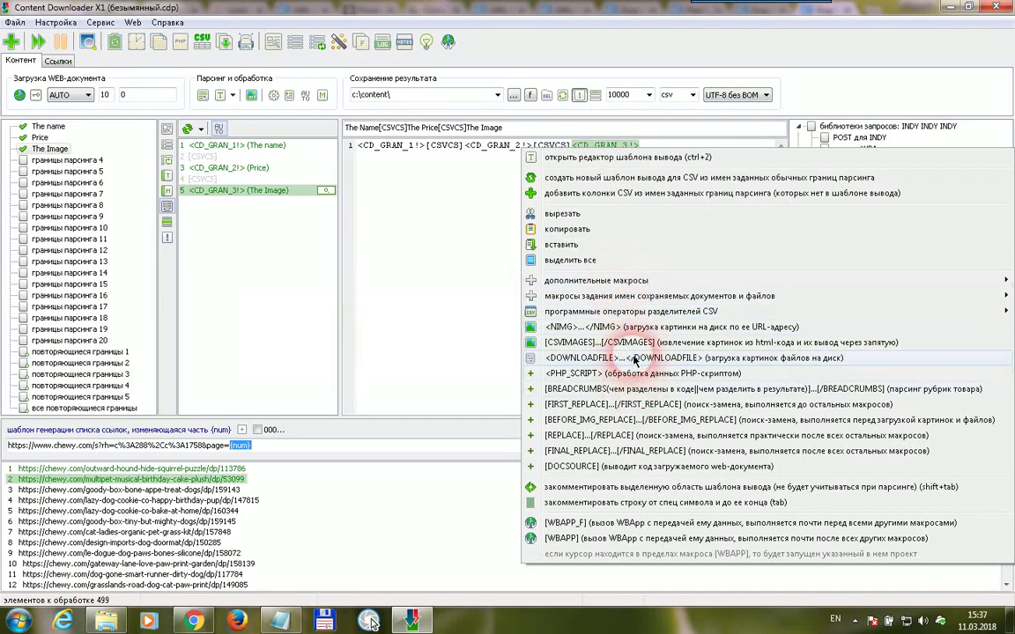
click(837, 359)
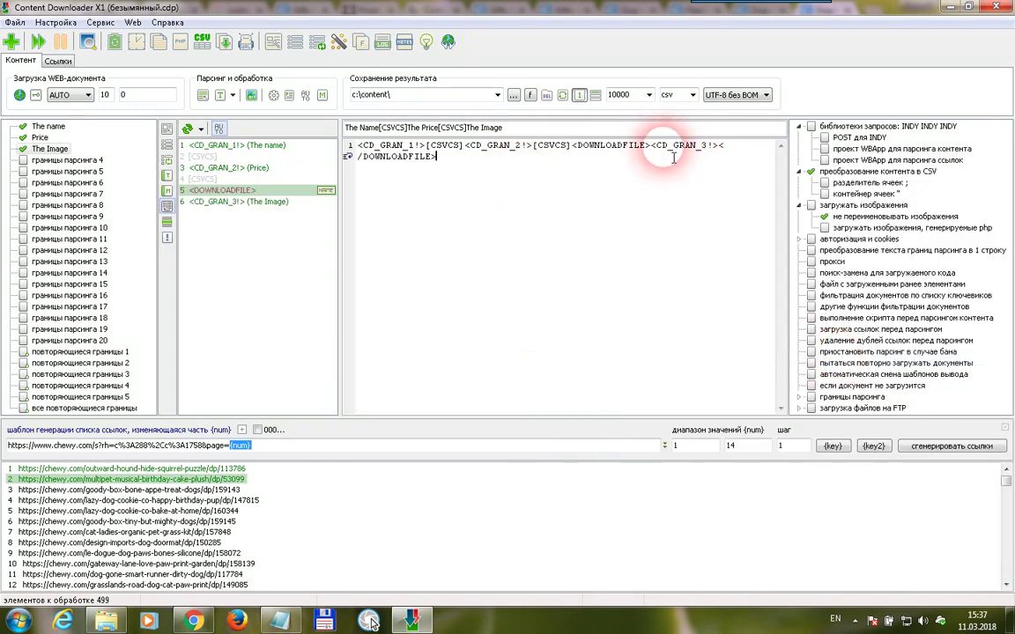
click(705, 147)
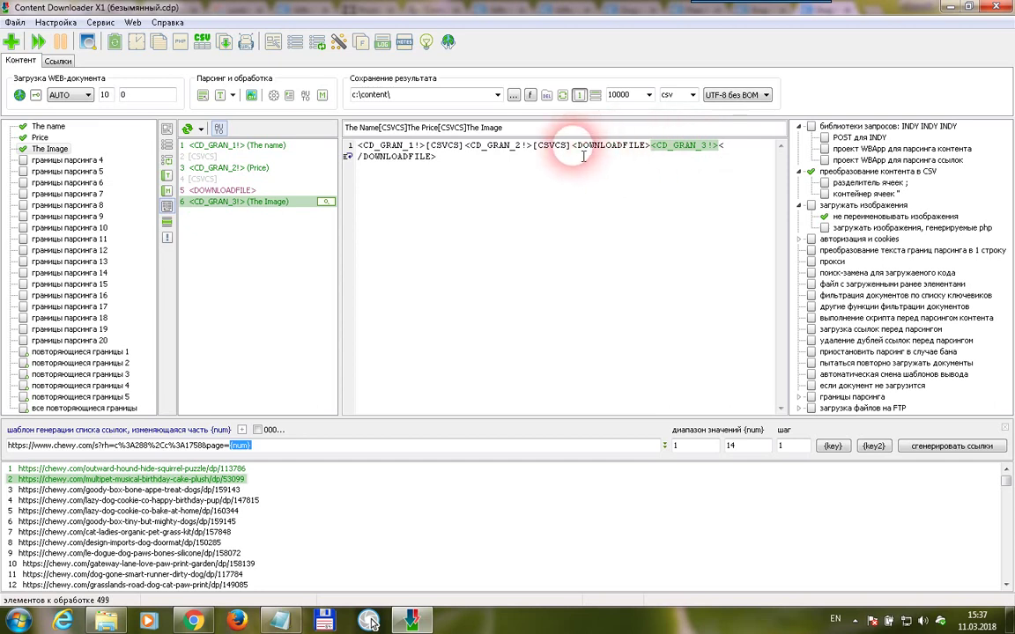
click(370, 160)
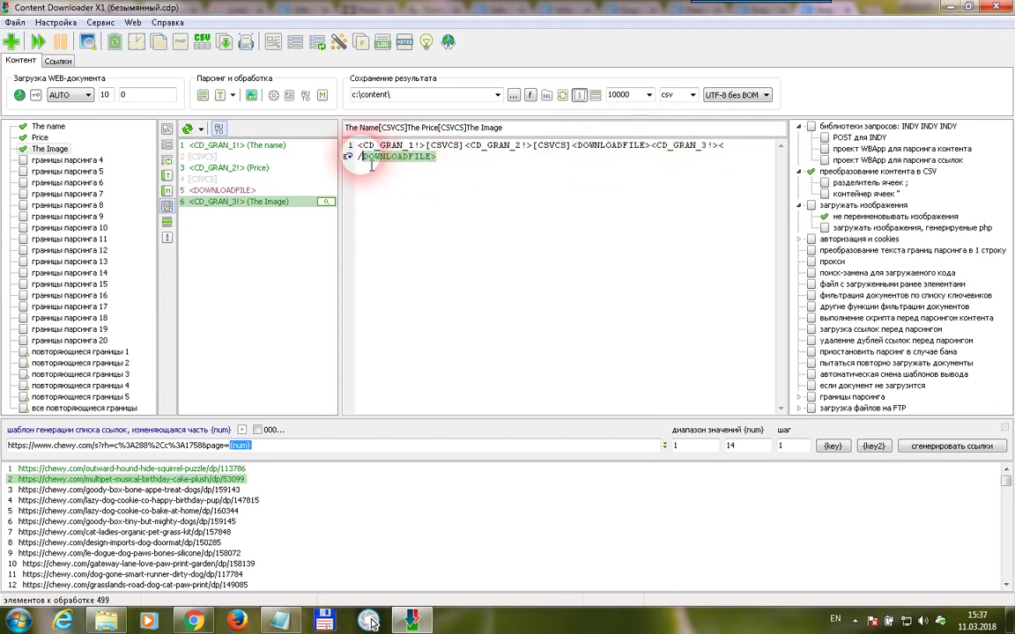
click(592, 150)
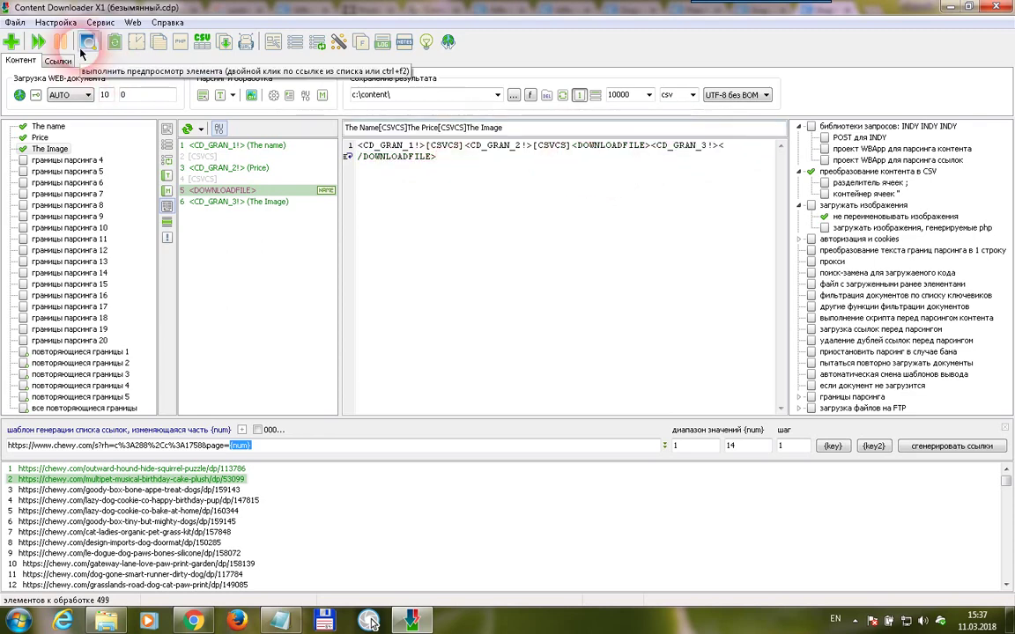
Preview the parsed product again and open its downloaded picture to check it
click(85, 47)
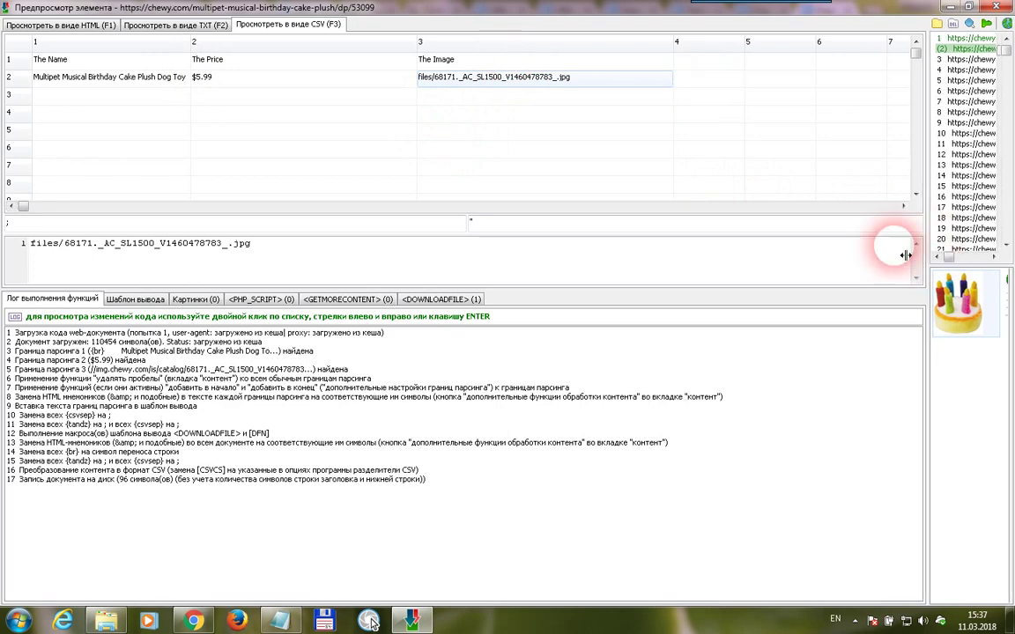
drag(933, 255, 805, 276)
click(851, 307)
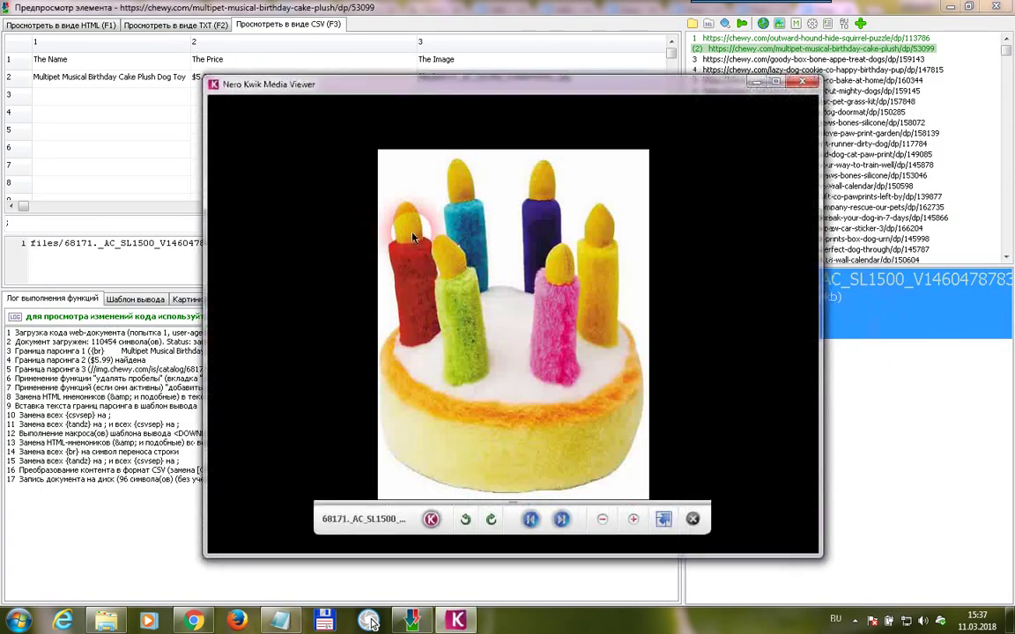
click(801, 82)
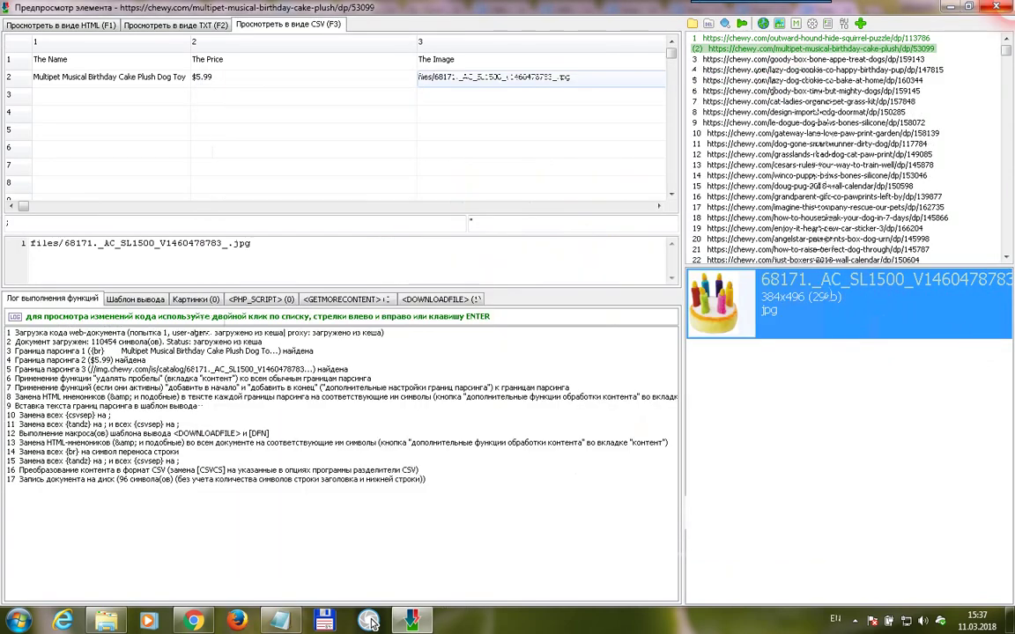
click(996, 7)
Delete all text from the output template and open the empty template in the output template editor
click(486, 336)
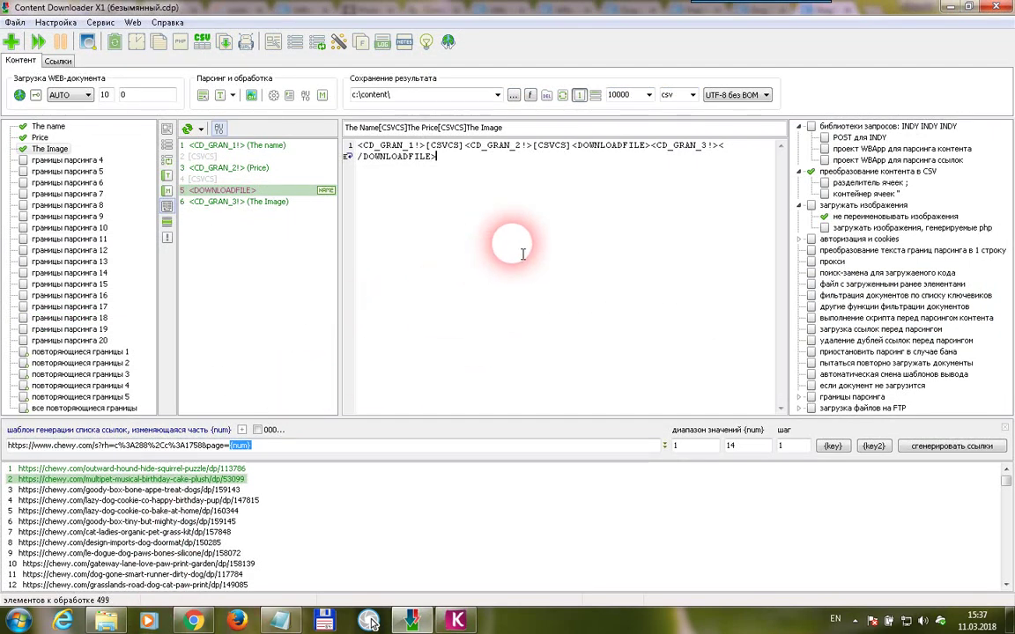
drag(543, 186, 670, 106)
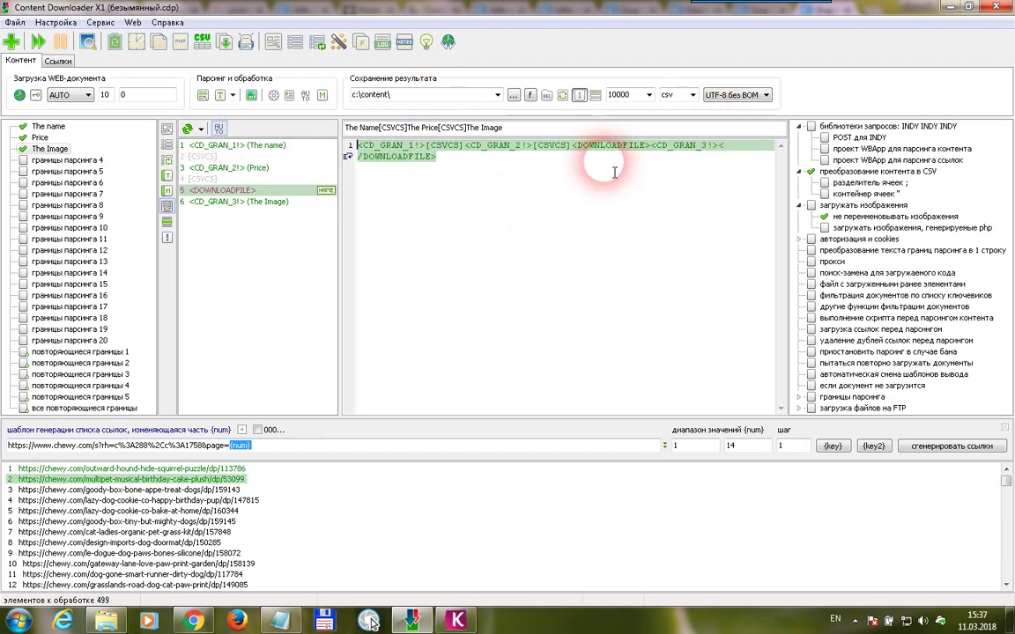
key(Delete)
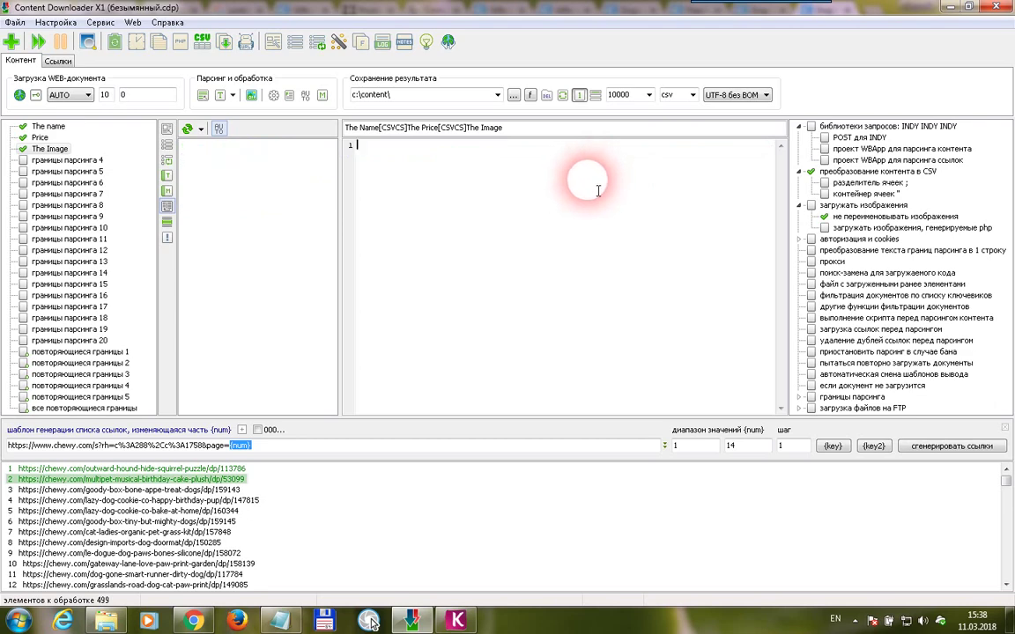
right_click(402, 201)
click(404, 176)
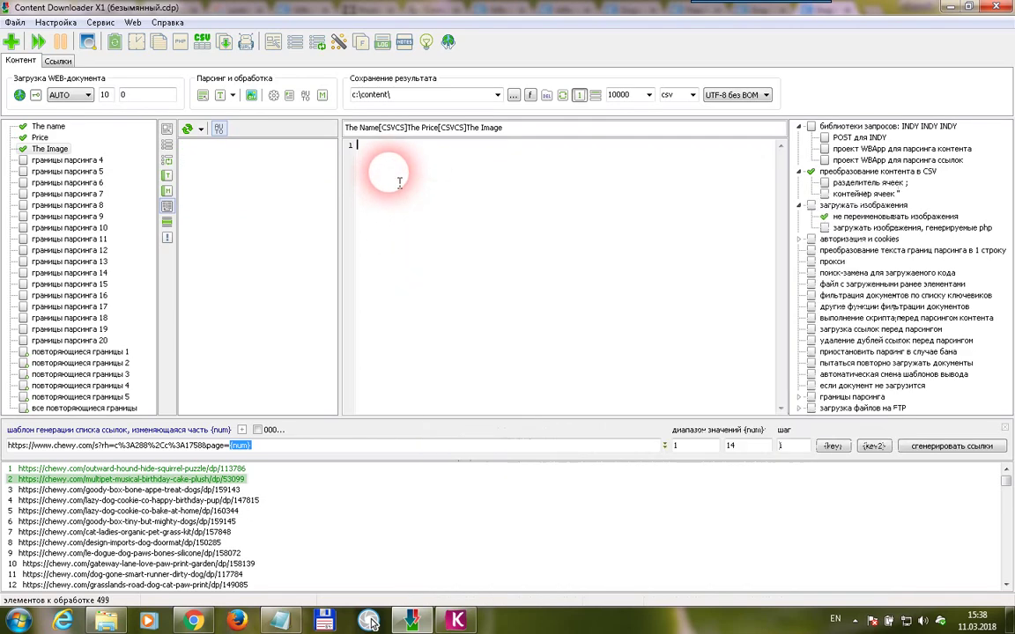
click(220, 94)
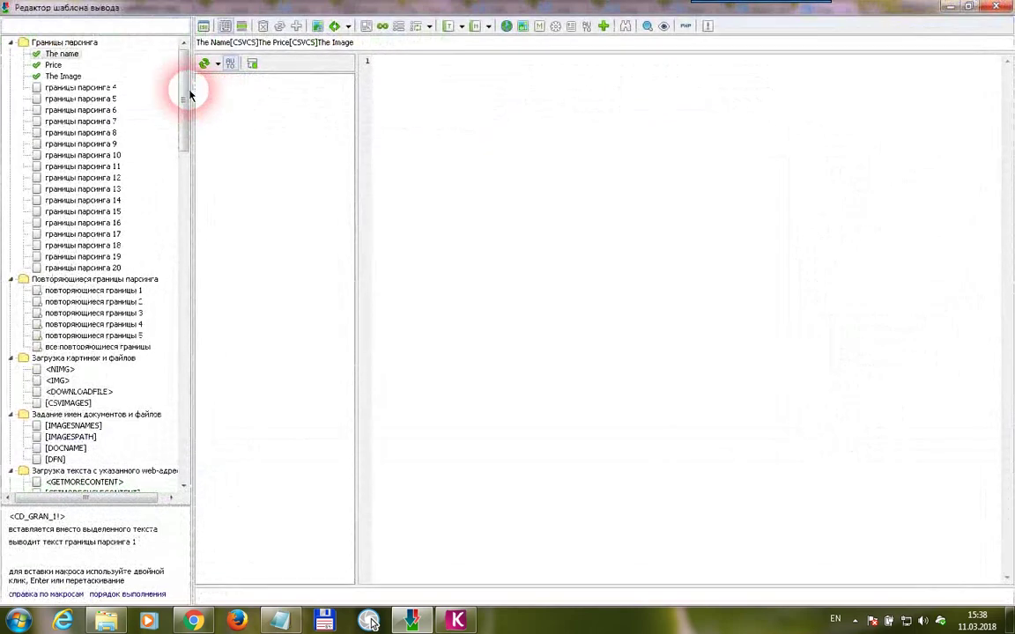
Find the [EXTRACTEMAILS] macro in the macro list by searching for "extractemail" and insert it into the empty output template
mouse_move(184, 55)
mouse_down()
mouse_move(210, 407)
mouse_move(171, 50)
mouse_up()
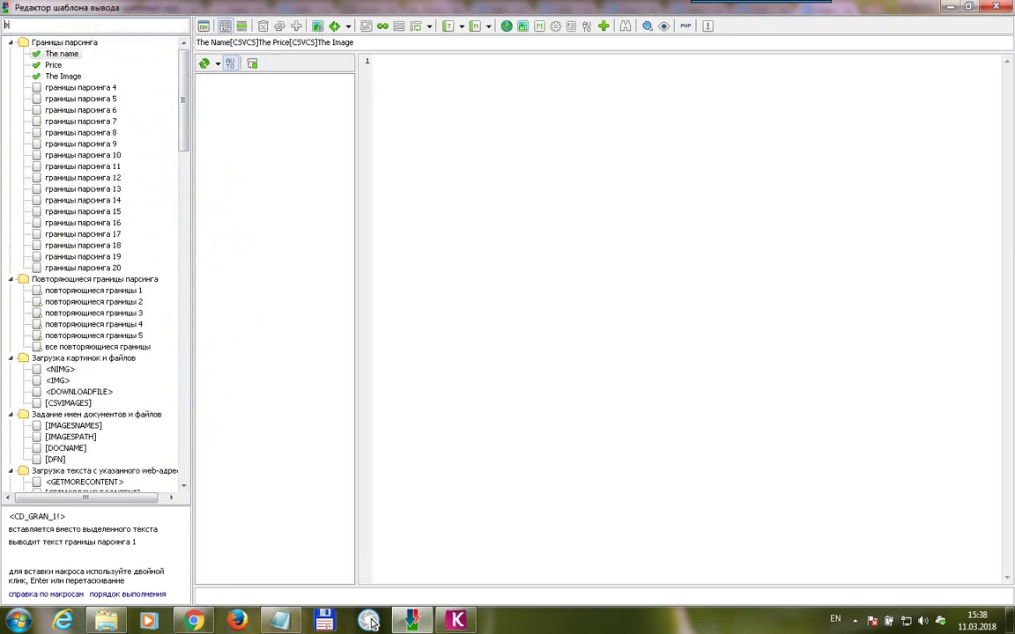
text(xtrac)
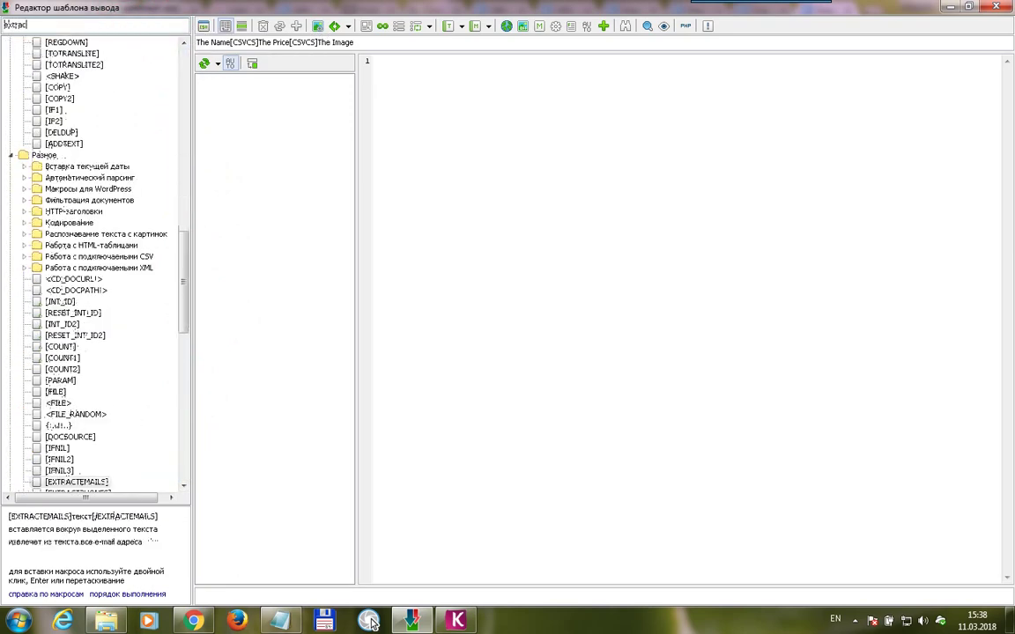
text(temai)
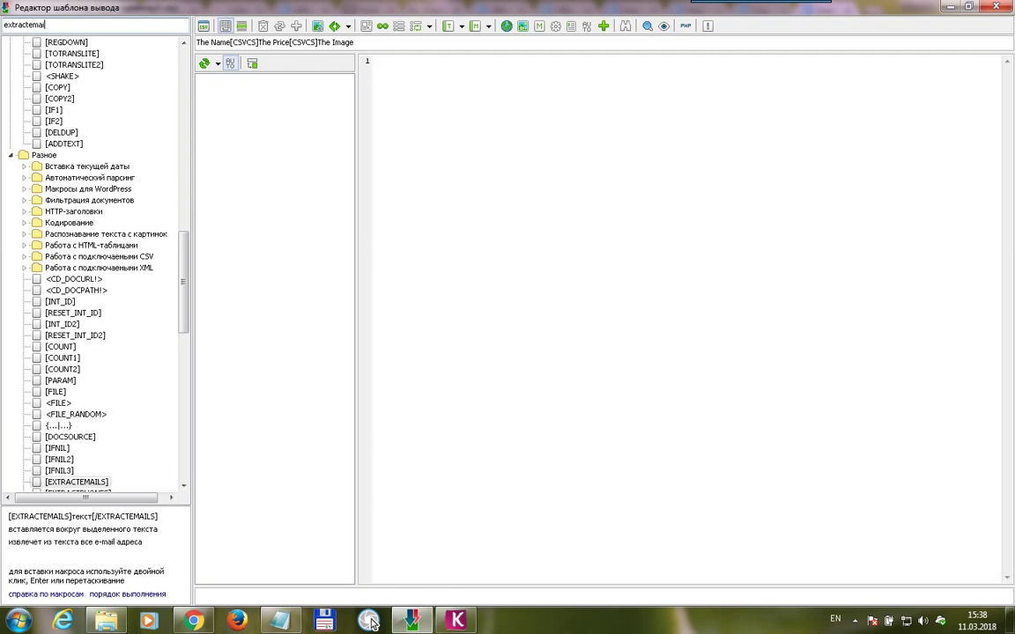
text(l)
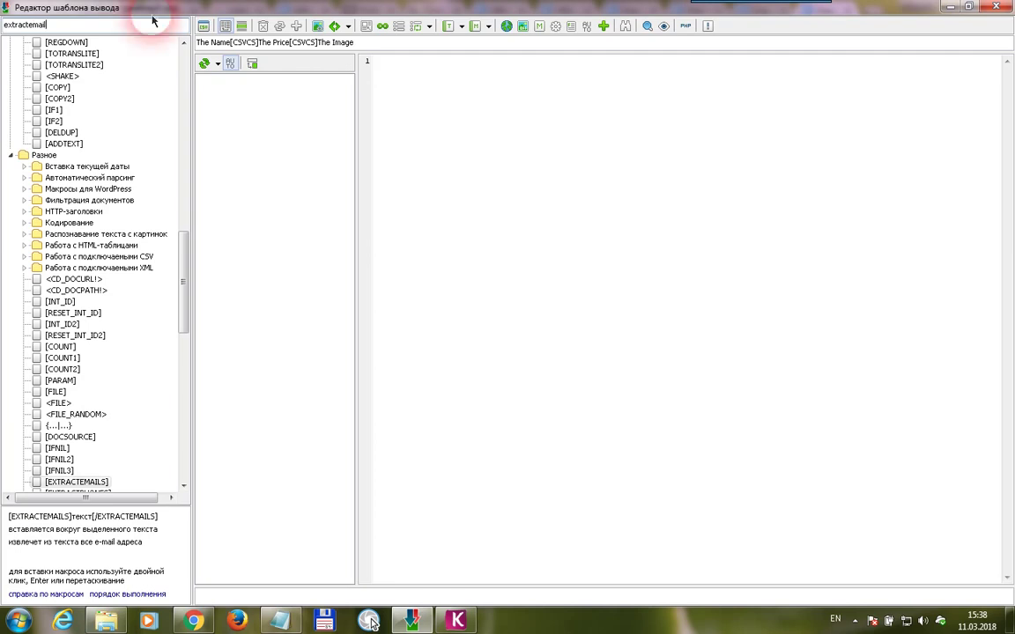
double_click(64, 484)
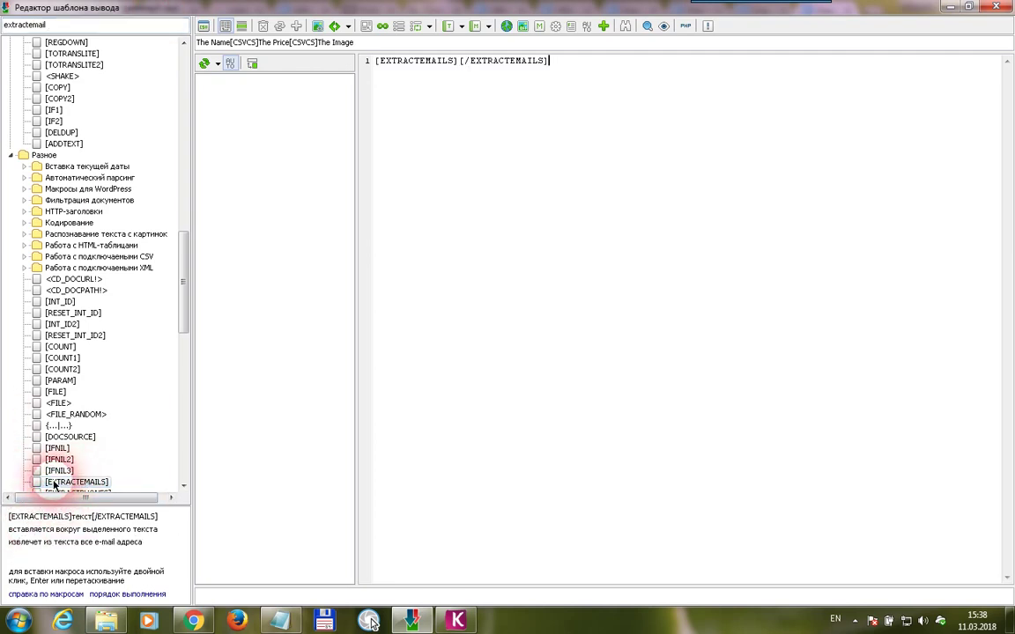
Insert the [DOCSOURCE] macro between the opening and closing [EXTRACTEMAILS] tags and close the template editor
click(458, 61)
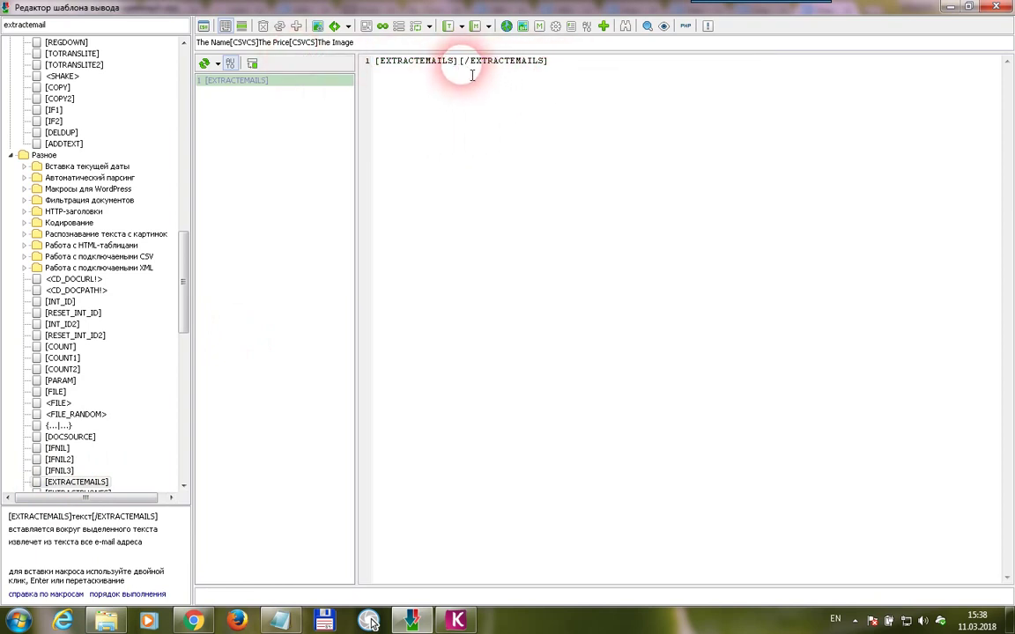
right_click(460, 65)
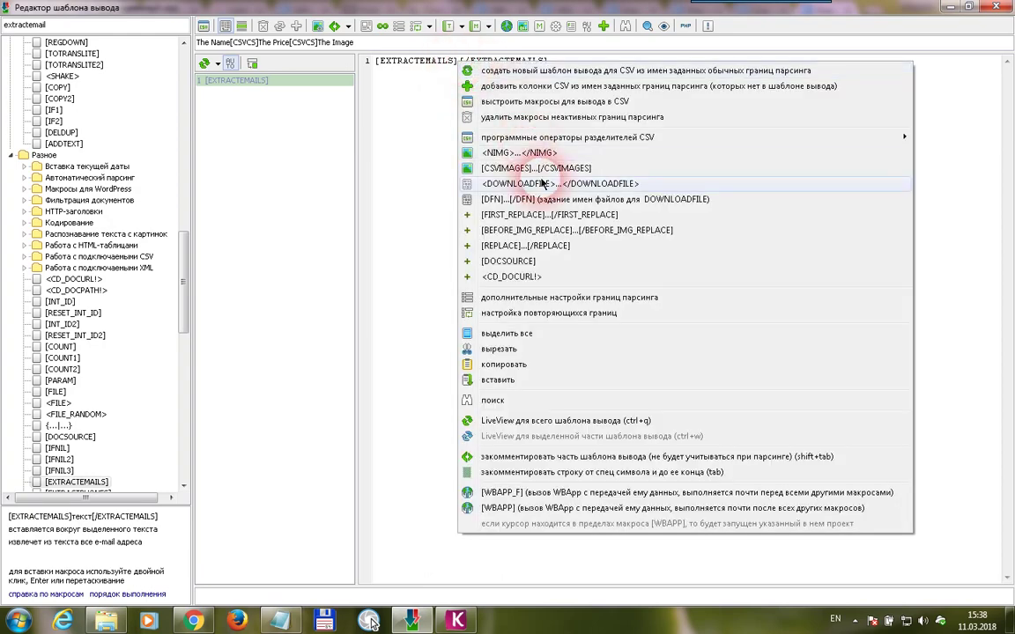
click(573, 261)
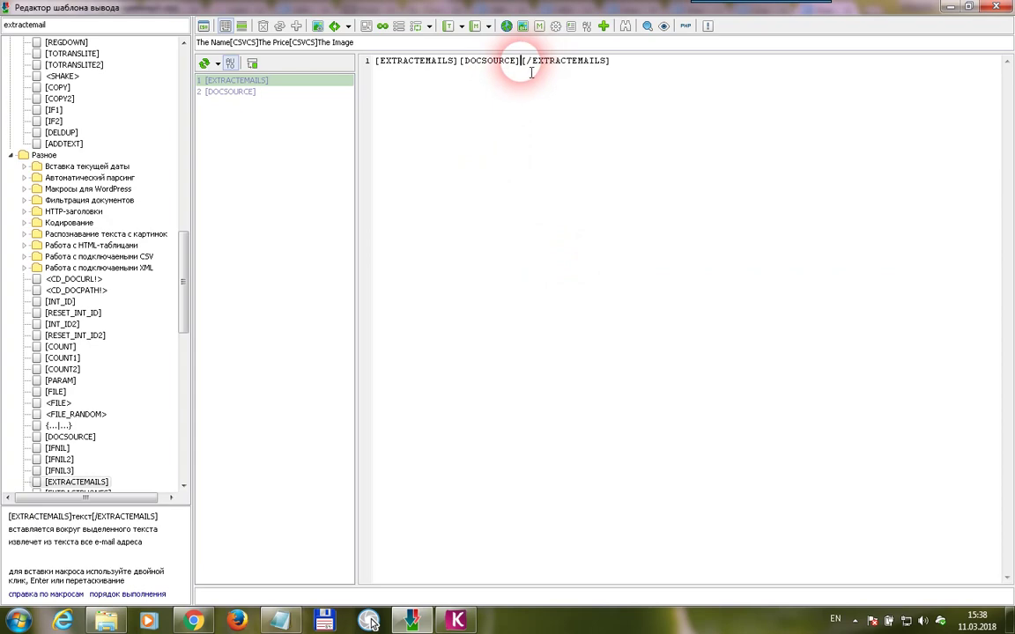
click(467, 61)
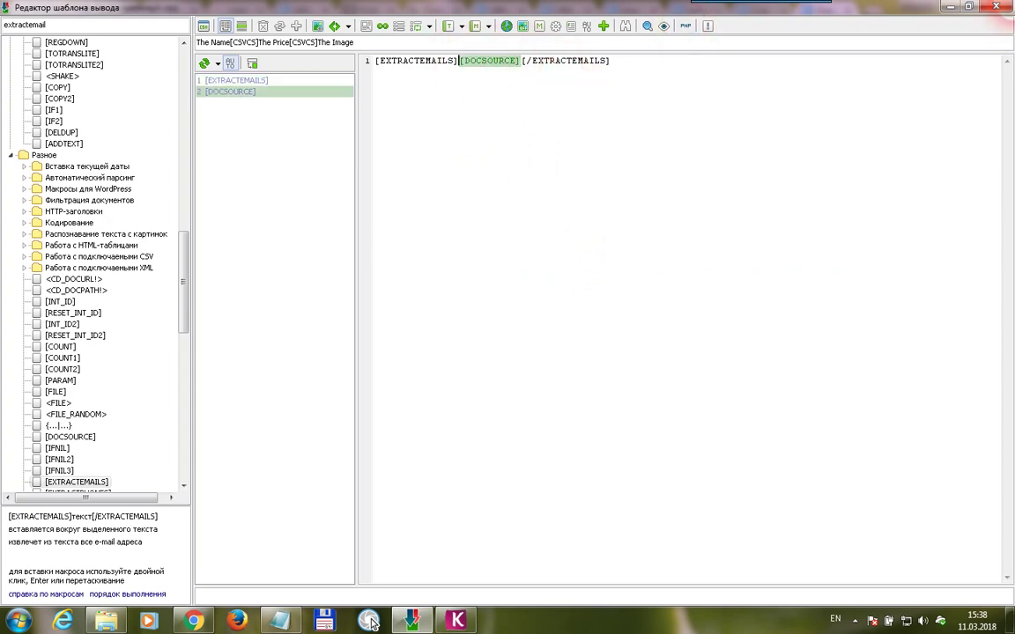
key(Escape)
Open the parsing boundaries window for the multipet-musical-birthday-cake-plush product and view its page source from the beginning
click(172, 134)
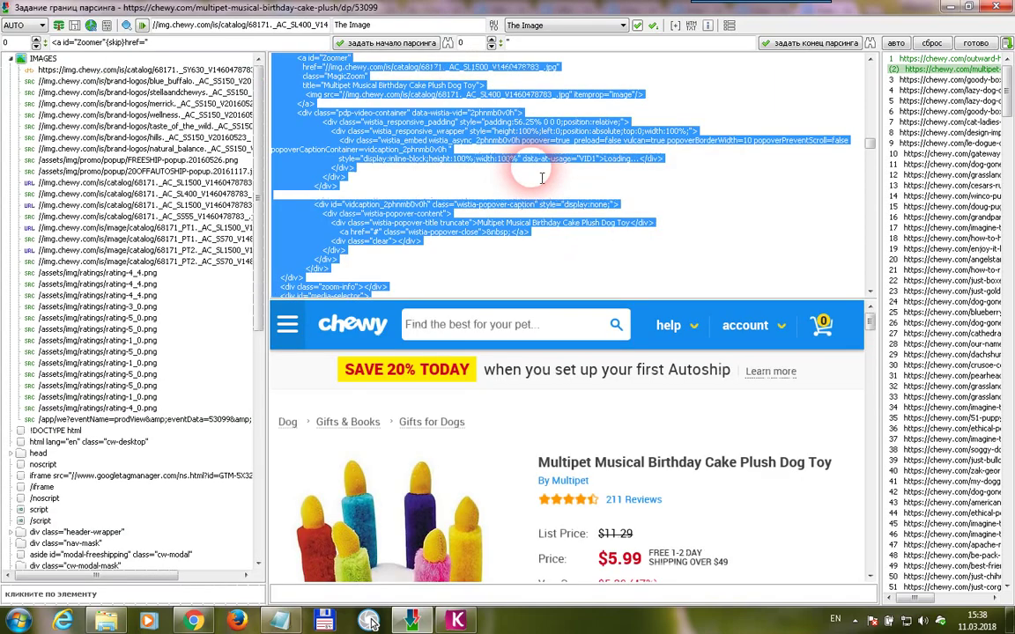
drag(869, 141, 870, 52)
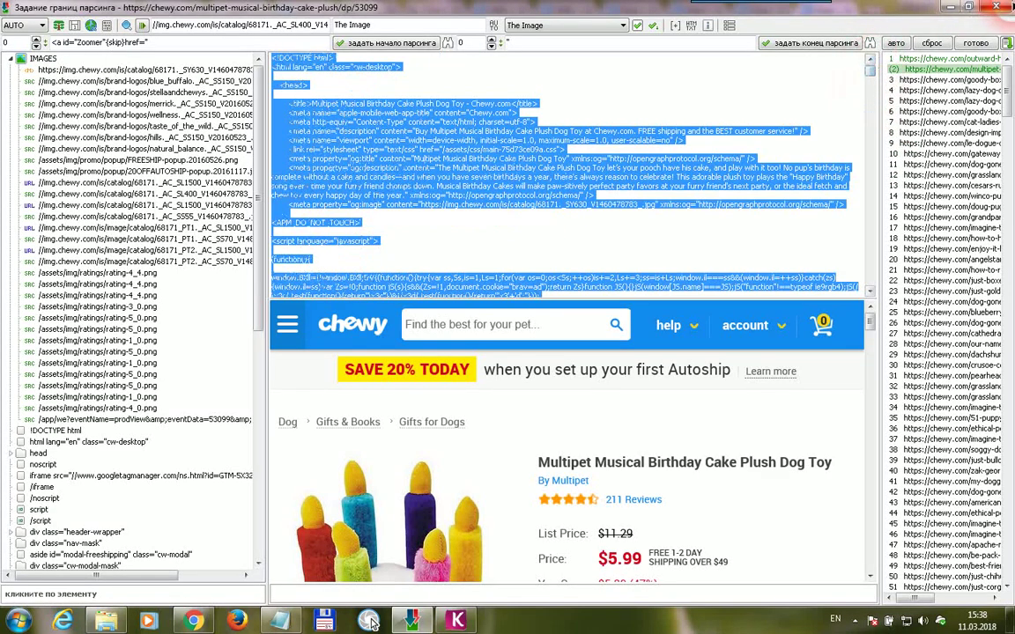
key(Escape)
click(637, 159)
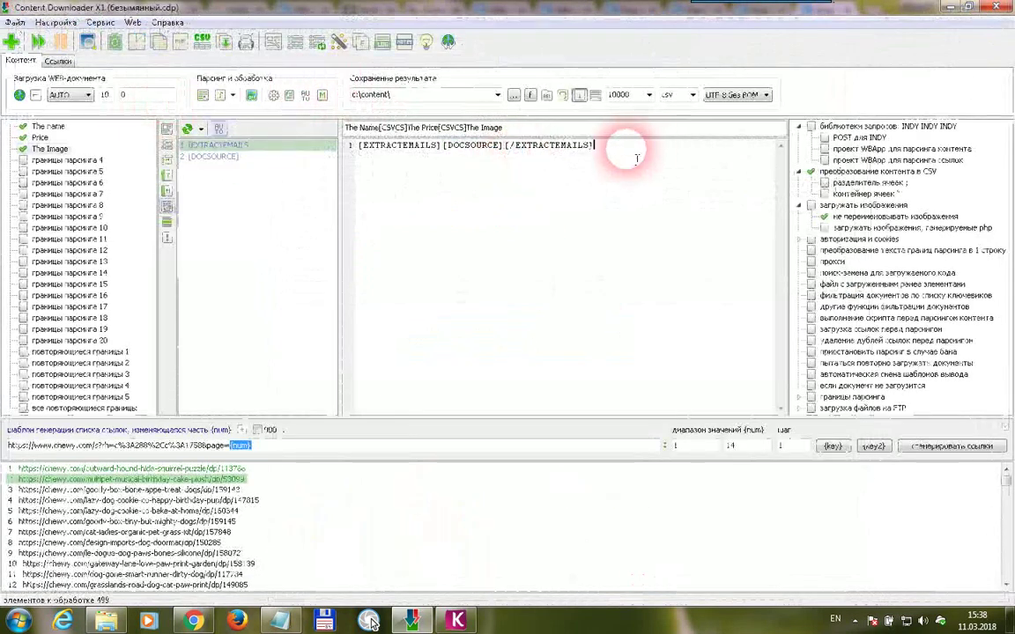
double_click(551, 145)
double_click(473, 146)
double_click(398, 145)
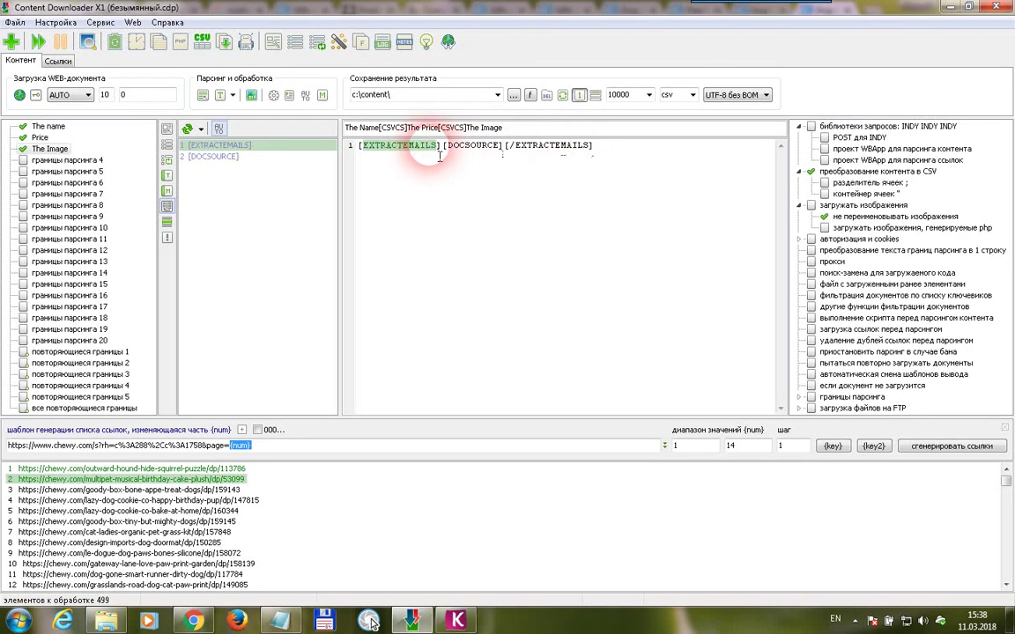
click(504, 156)
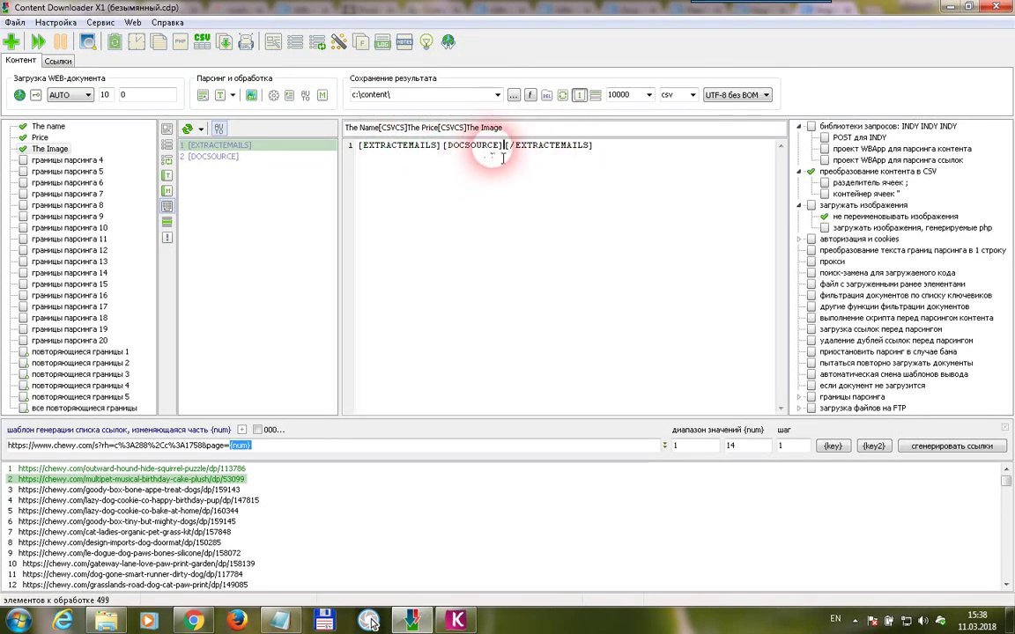
double_click(510, 155)
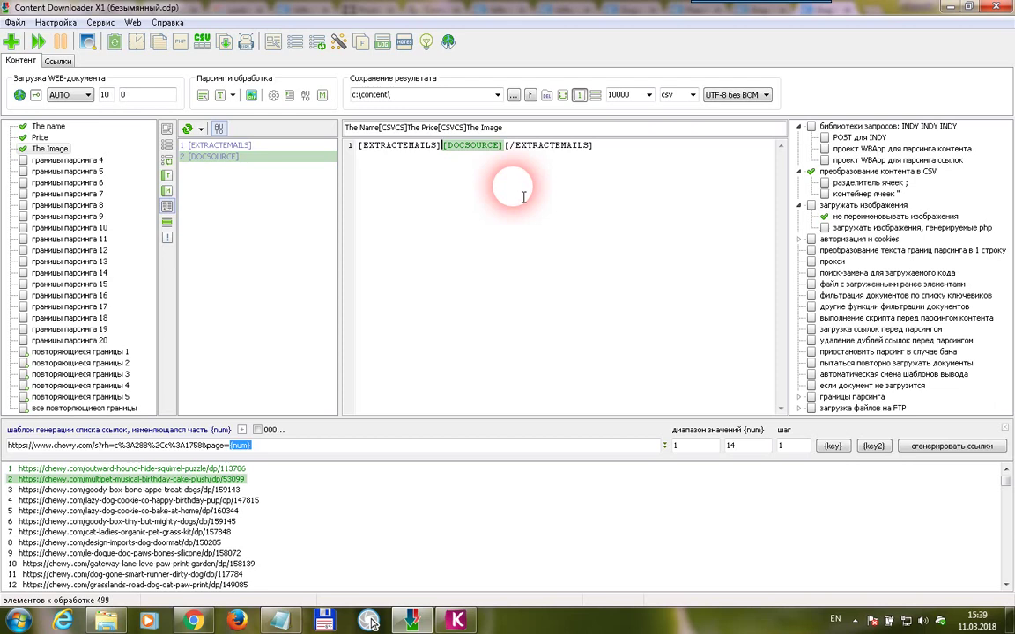
Search the page source of the outward-hound-hide-squirrel-puzzle product for "@" and check the occurrences for e-mail addresses
click(40, 469)
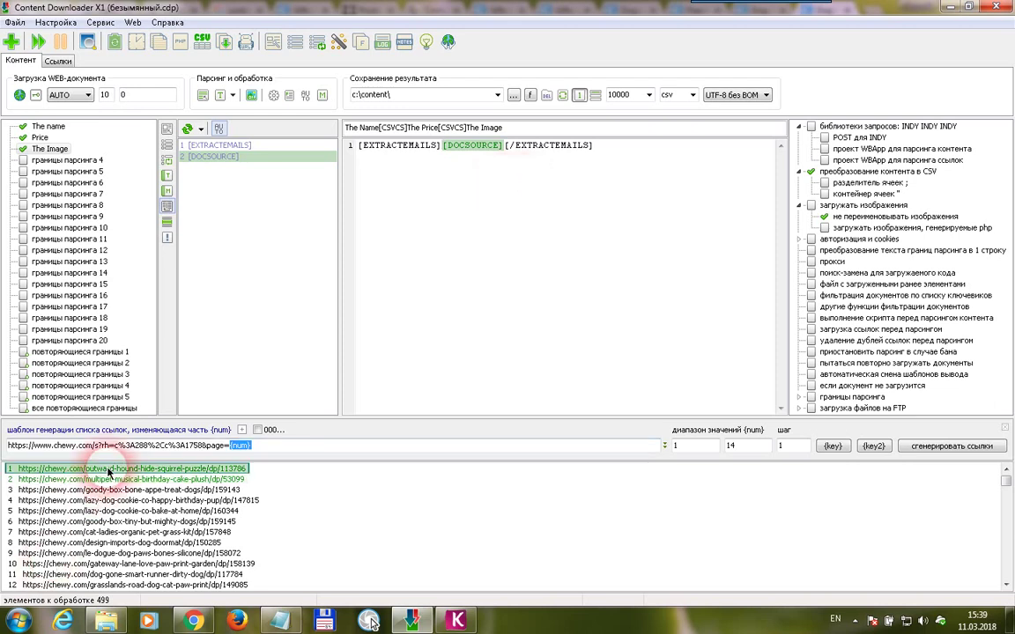
click(168, 131)
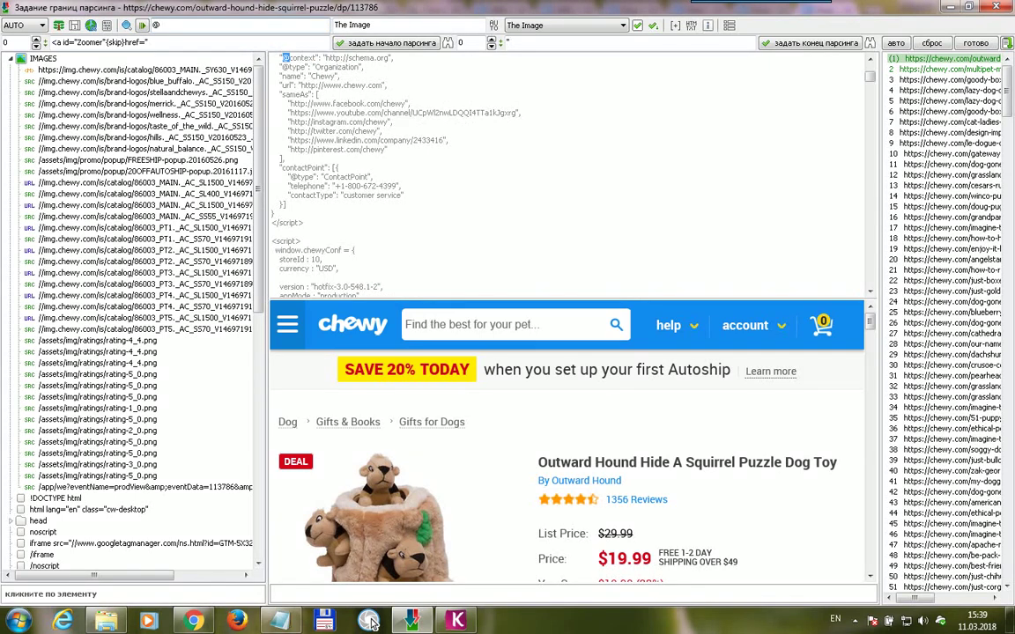
click(907, 93)
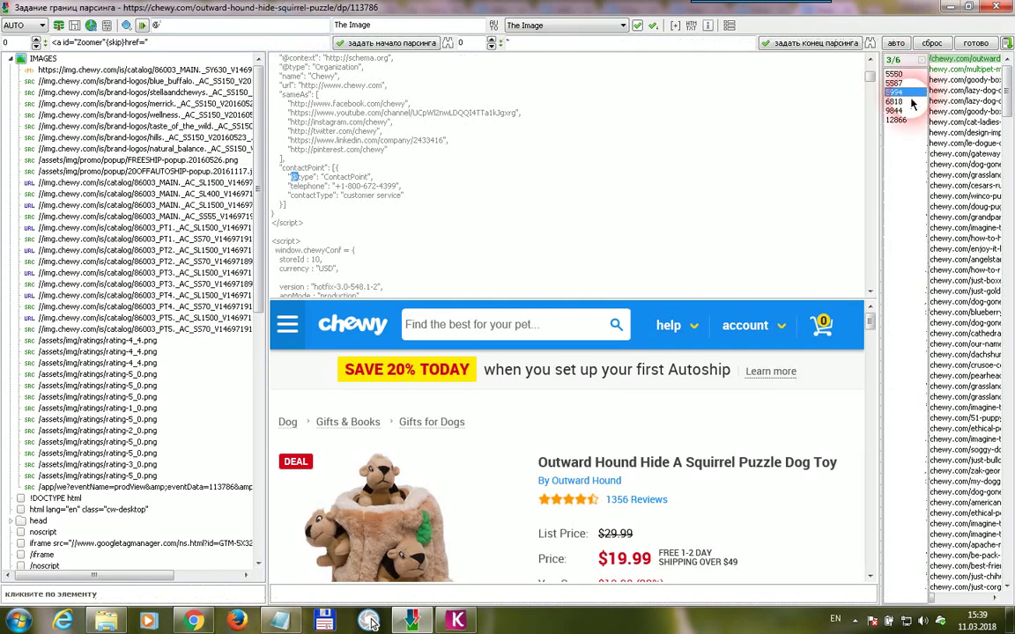
click(911, 103)
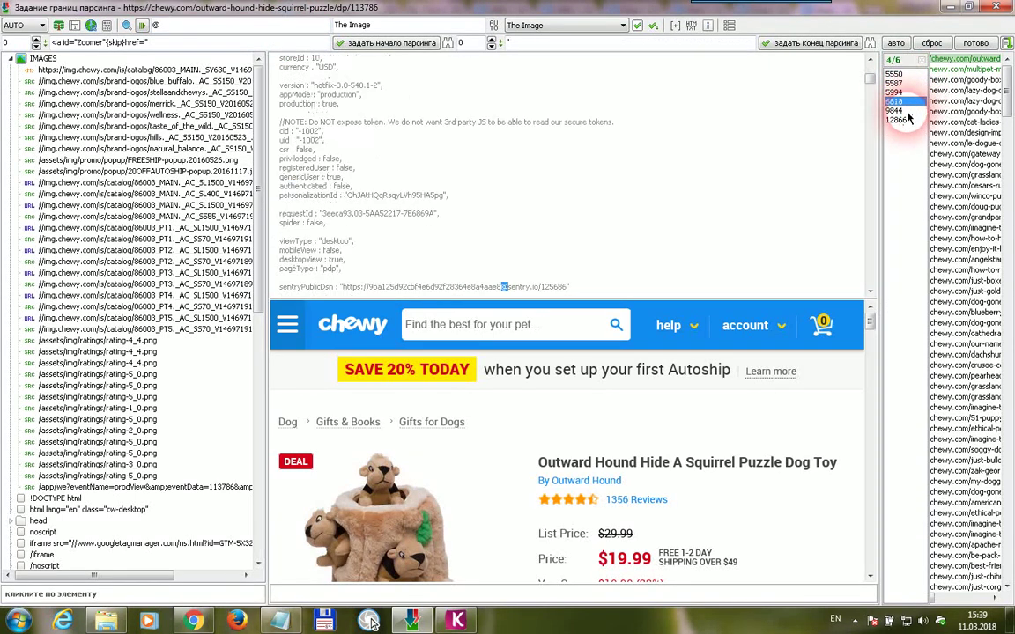
click(896, 111)
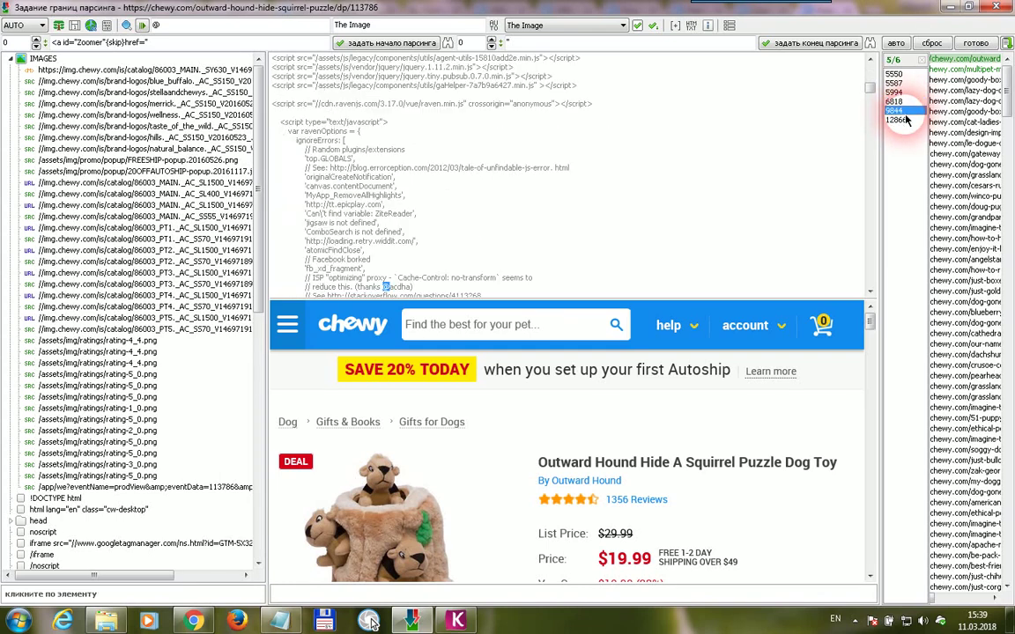
click(897, 120)
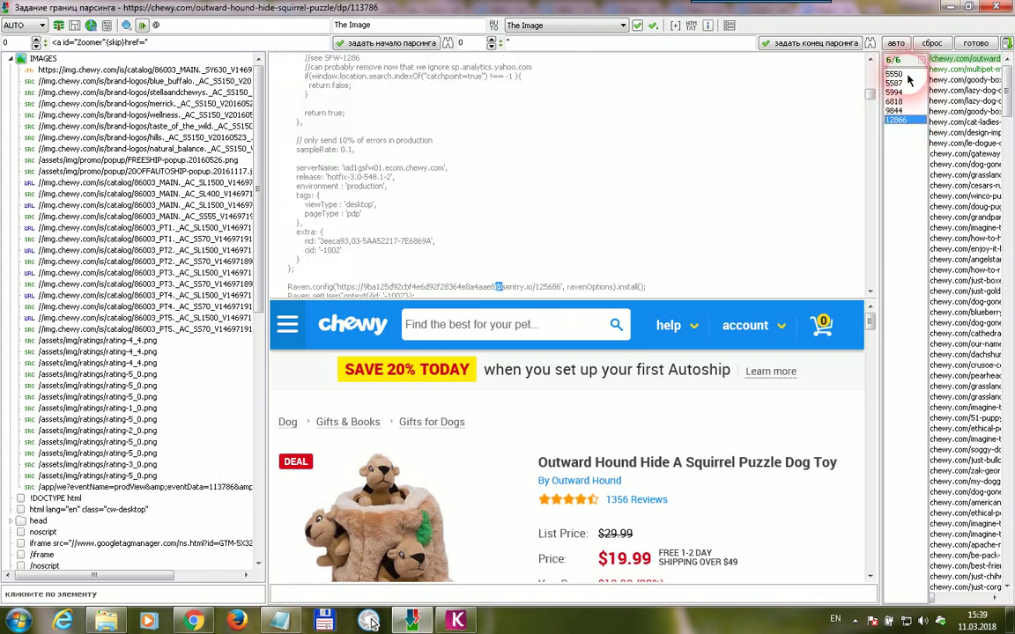
click(898, 74)
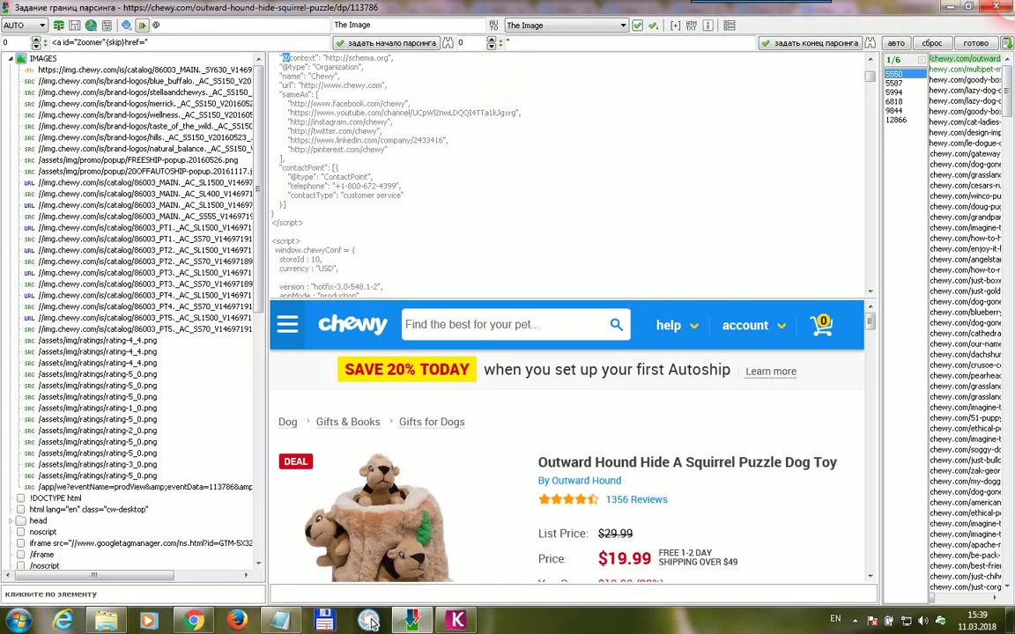
key(Escape)
Replace [DOCSOURCE] between the [EXTRACTEMAILS] tags with three sample e-mail addresses on separate lines
drag(504, 165, 461, 164)
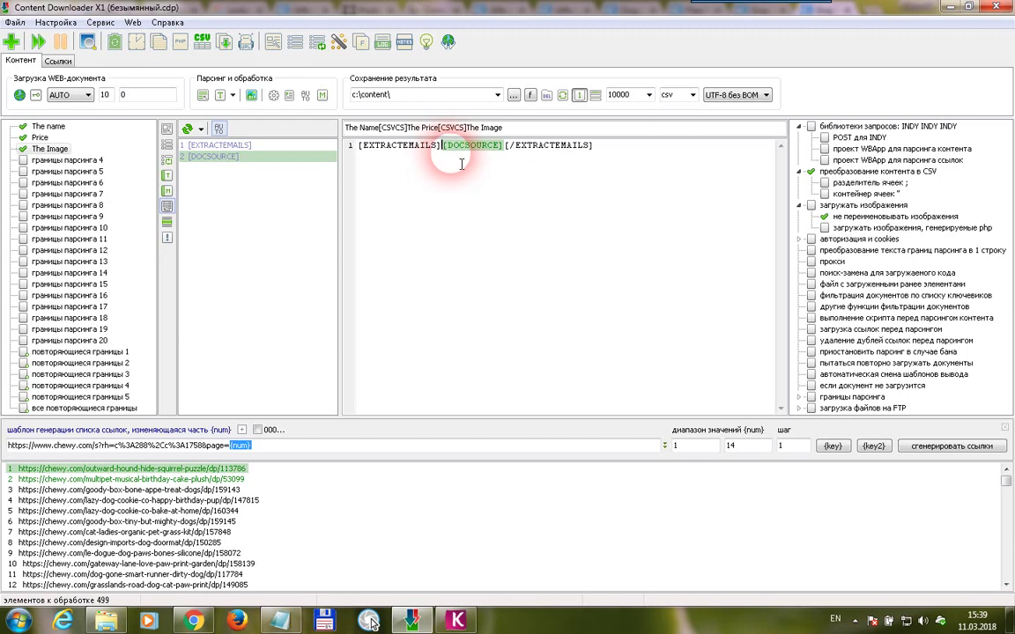
text(test@gmail.com)
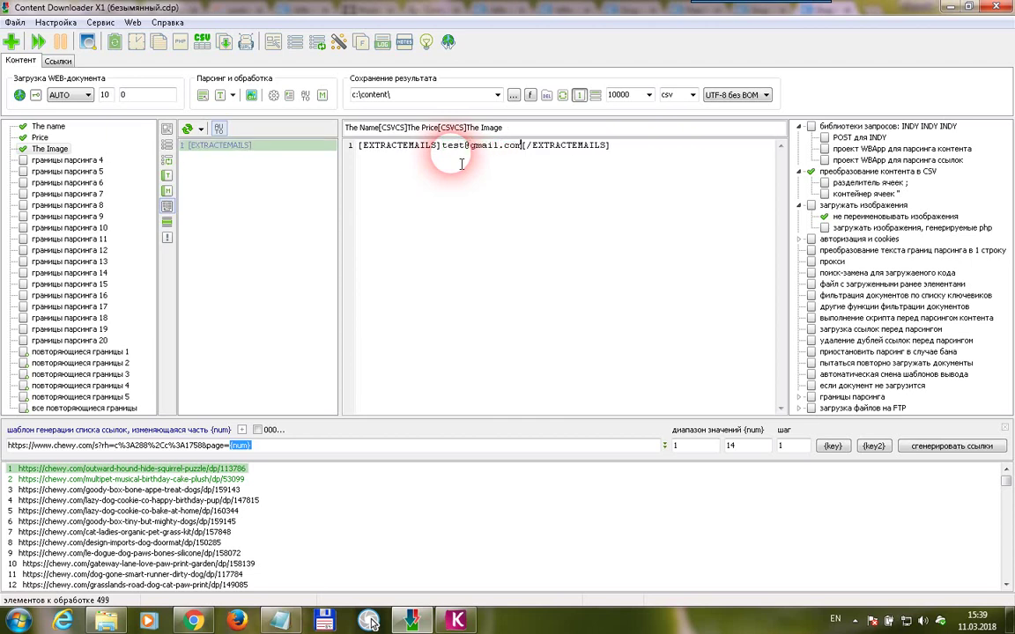
key(Return)
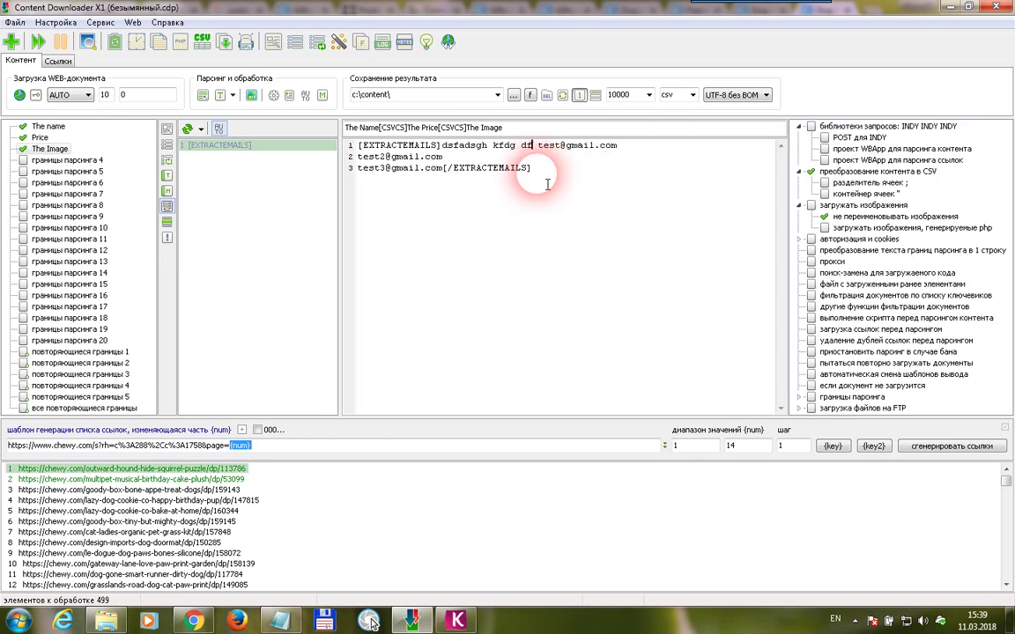
Surround the sample addresses with filler: "dsfadsgh kfdg dfg dfg fd" before the first, "hd hgd hdf hgf h" after the second, "gh dgfh gfd hgfd <html>" after the third
text(g dfg fd)
key(Down)
text(hd hgd hdf h)
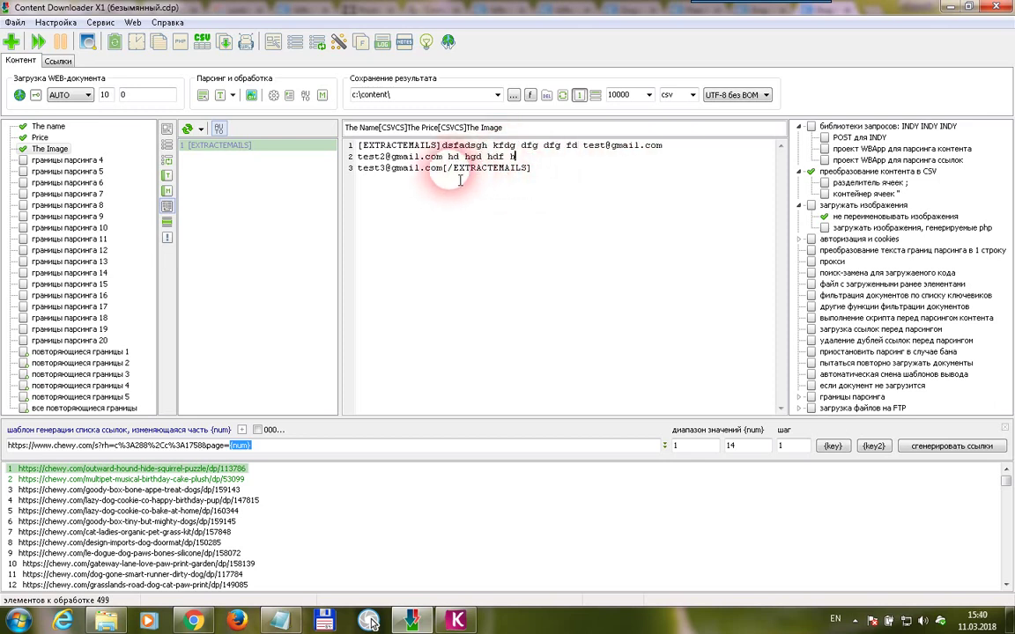
text(gf h)
click(443, 179)
text(gh dgfh gfd hgfd <html>)
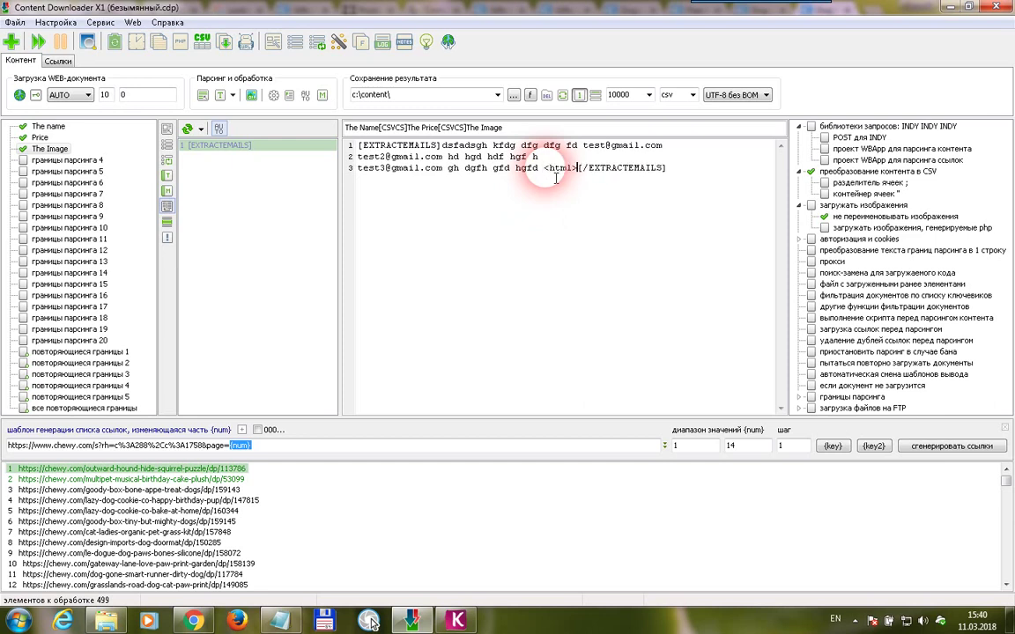
Preview the output for the first product link as plain text and check the extracted e-mail addresses
click(90, 43)
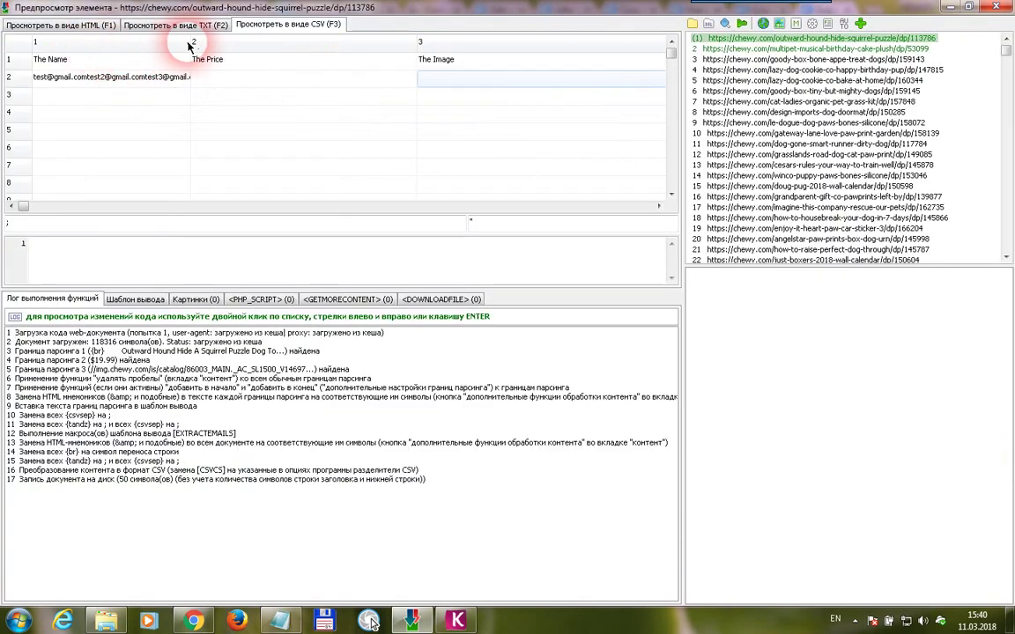
click(172, 25)
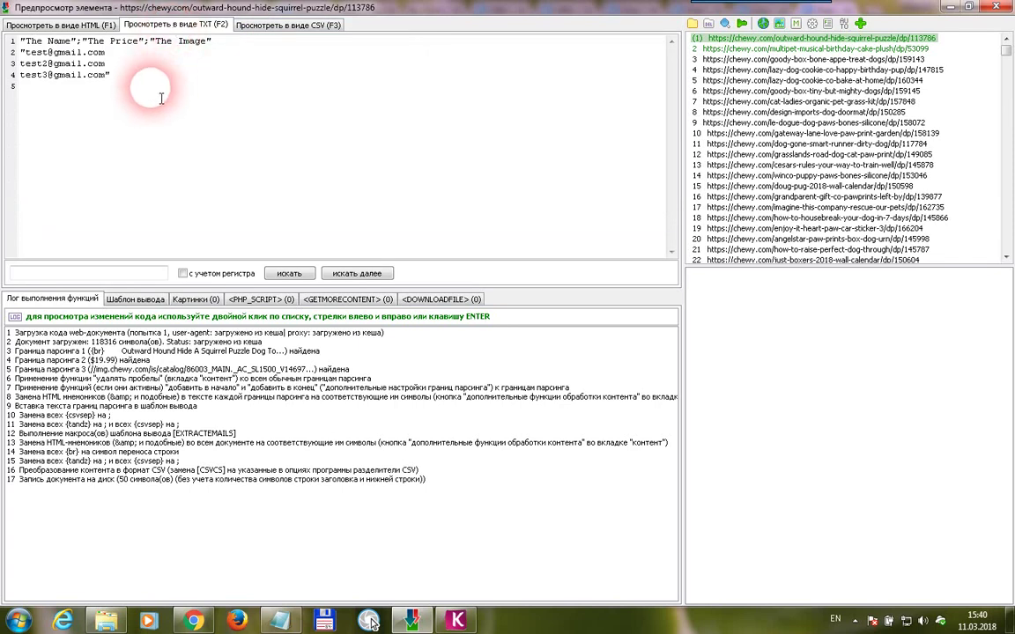
drag(161, 98, 27, 53)
click(124, 79)
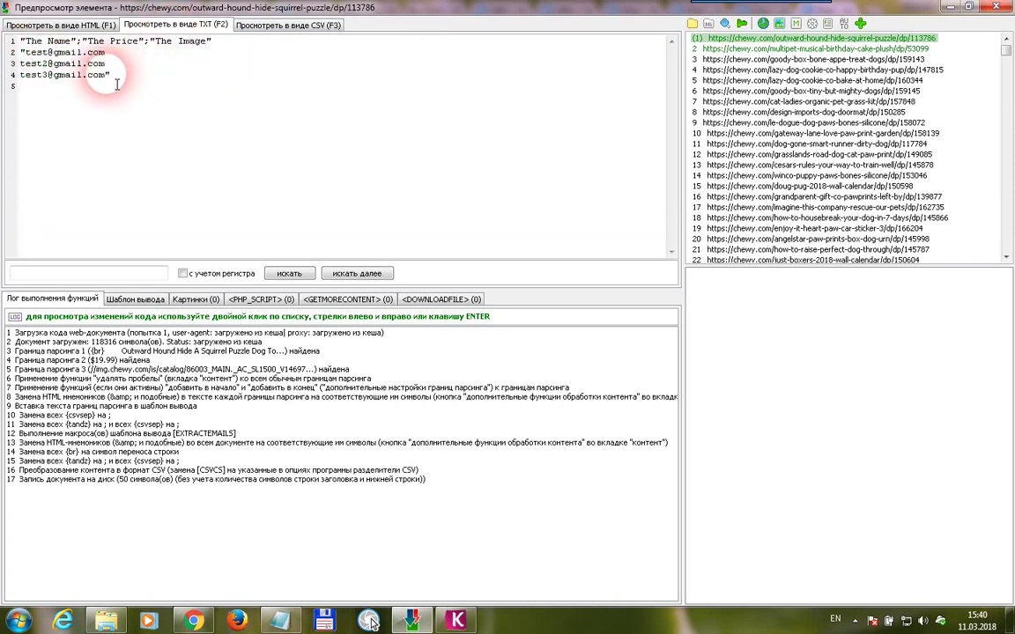
drag(116, 84, 28, 50)
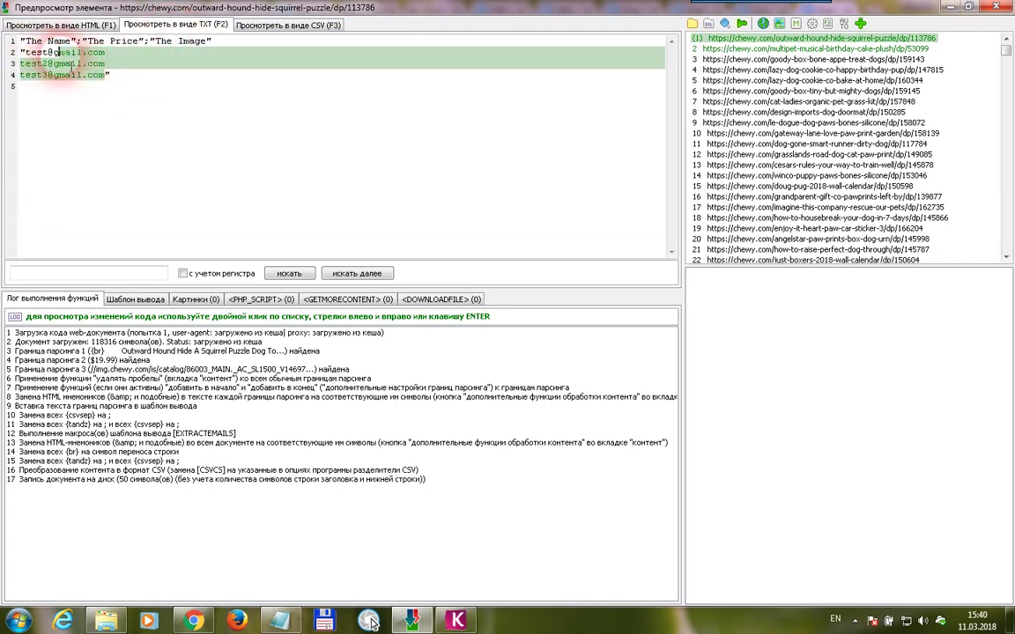
Show the output template within the preview and compare the text inside the [EXTRACTEMAILS] tags with the extracted addresses
click(136, 299)
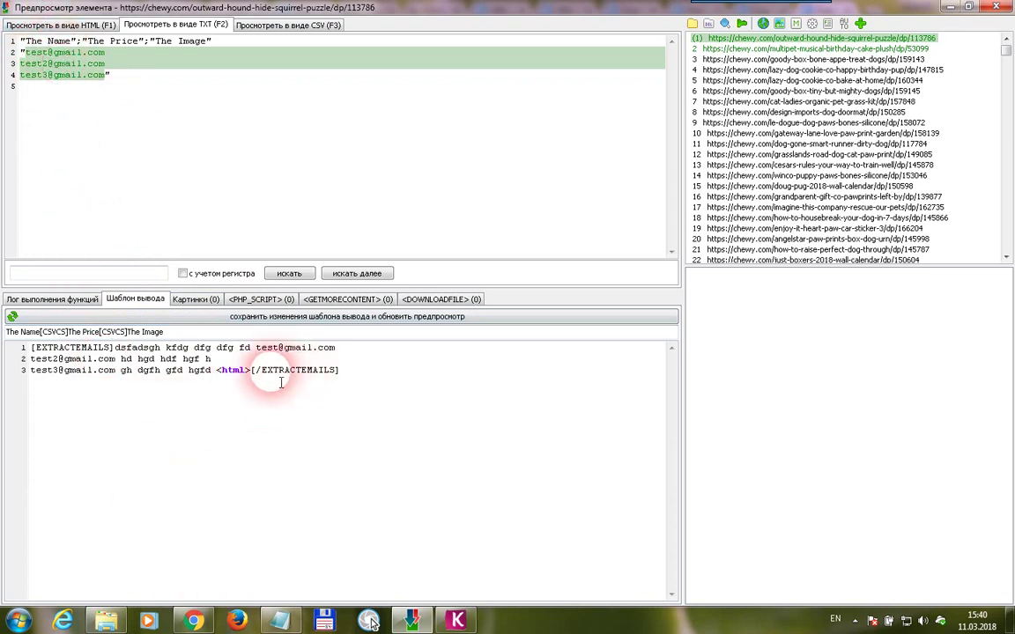
drag(251, 370, 111, 348)
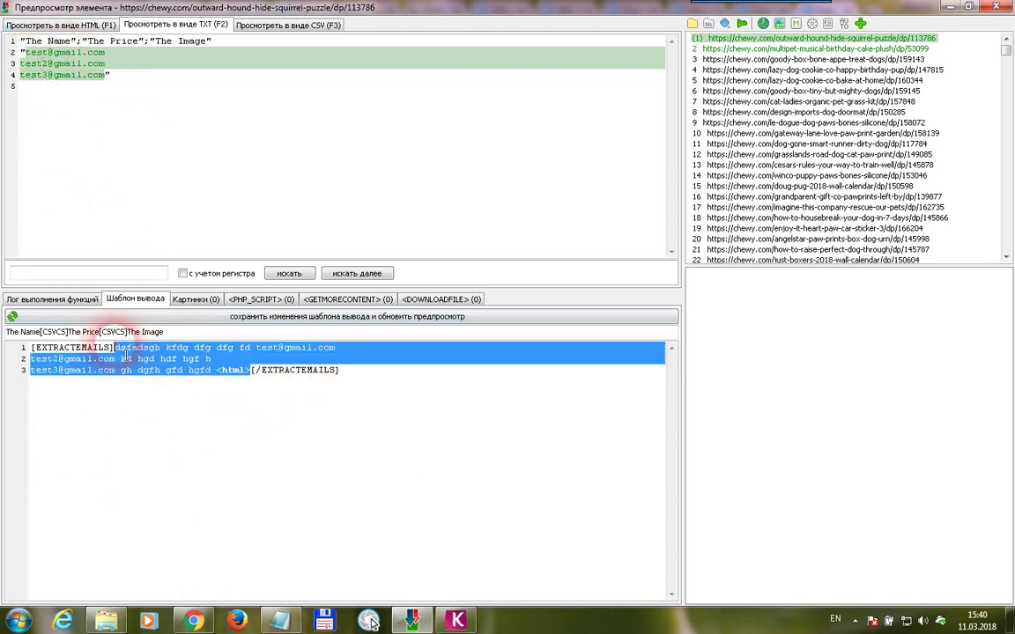
click(125, 359)
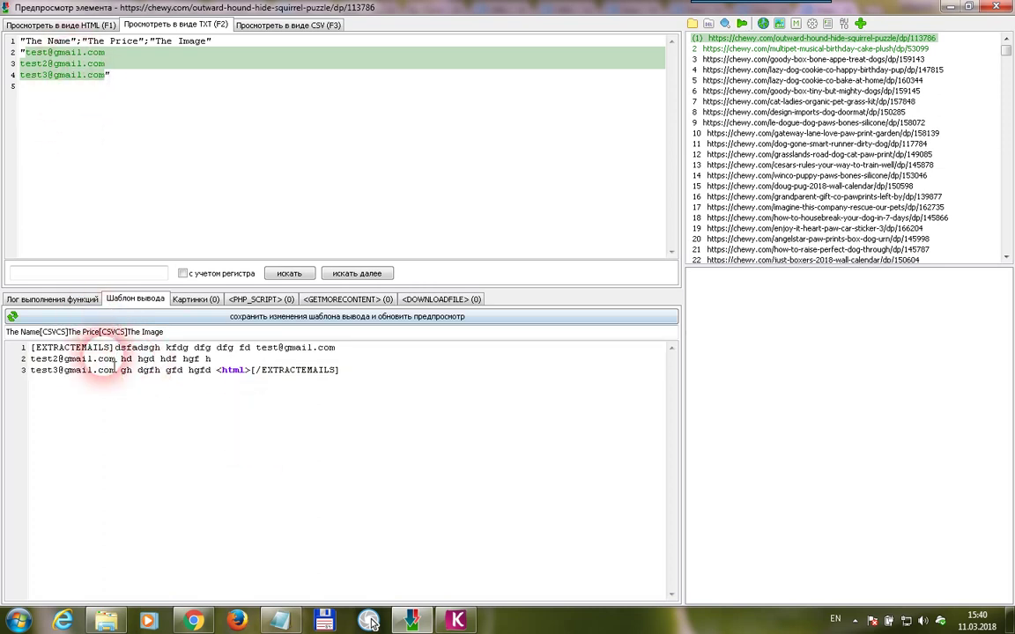
double_click(88, 347)
drag(335, 347, 115, 347)
click(120, 370)
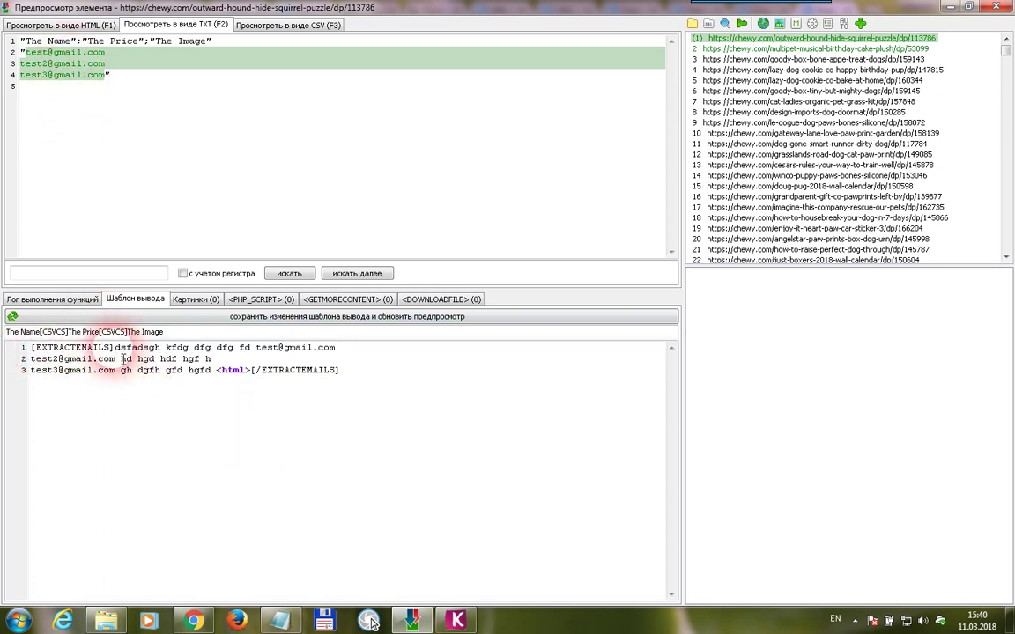
Examine the opening [EXTRACTEMAILS] tag and the sample text it encloses, and close the preview
drag(114, 347, 30, 347)
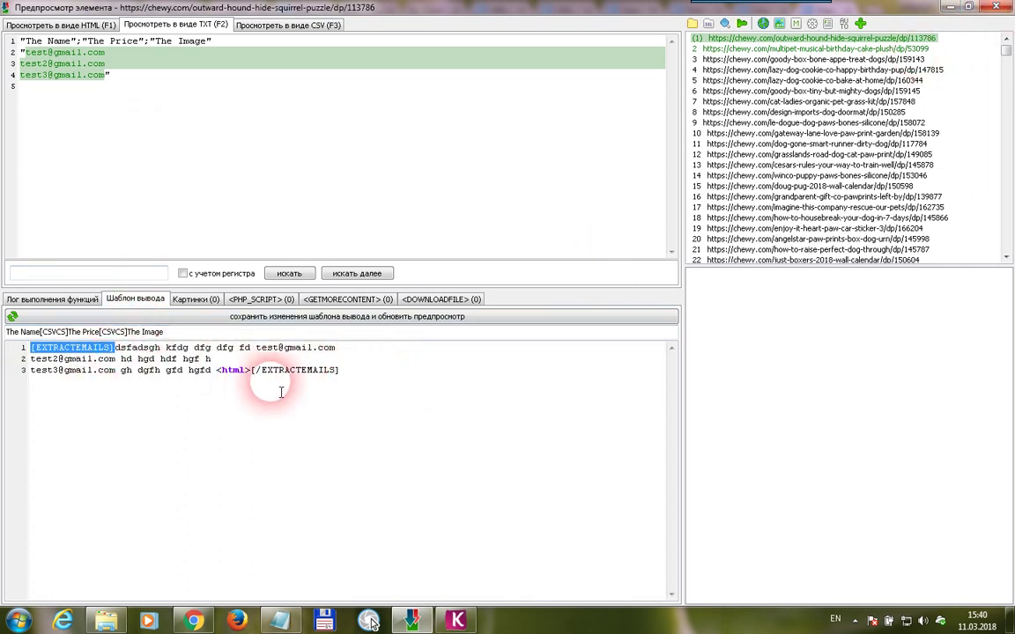
drag(250, 370, 115, 347)
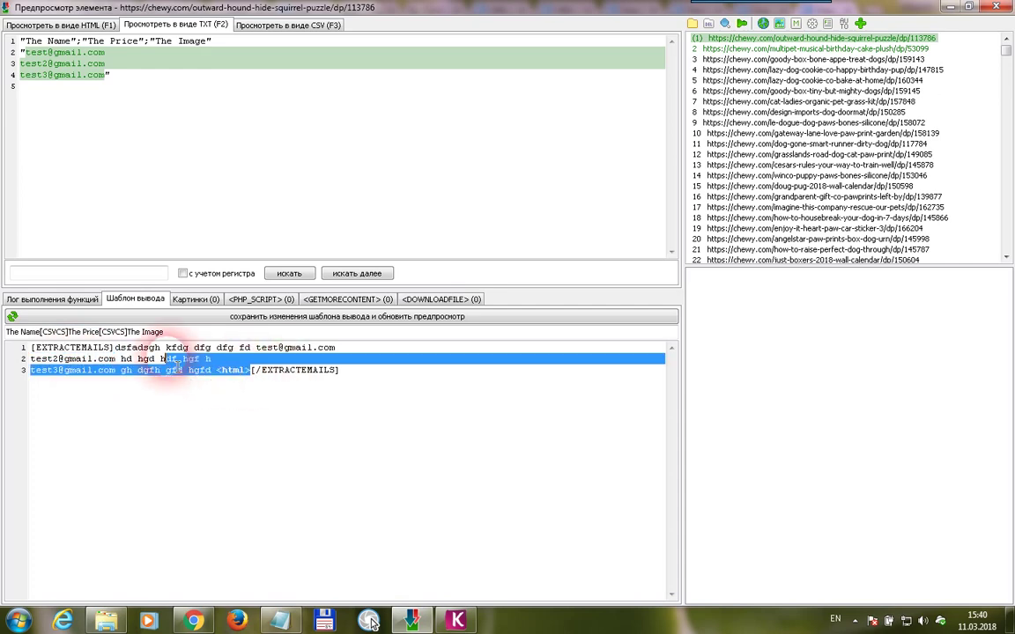
click(1004, 13)
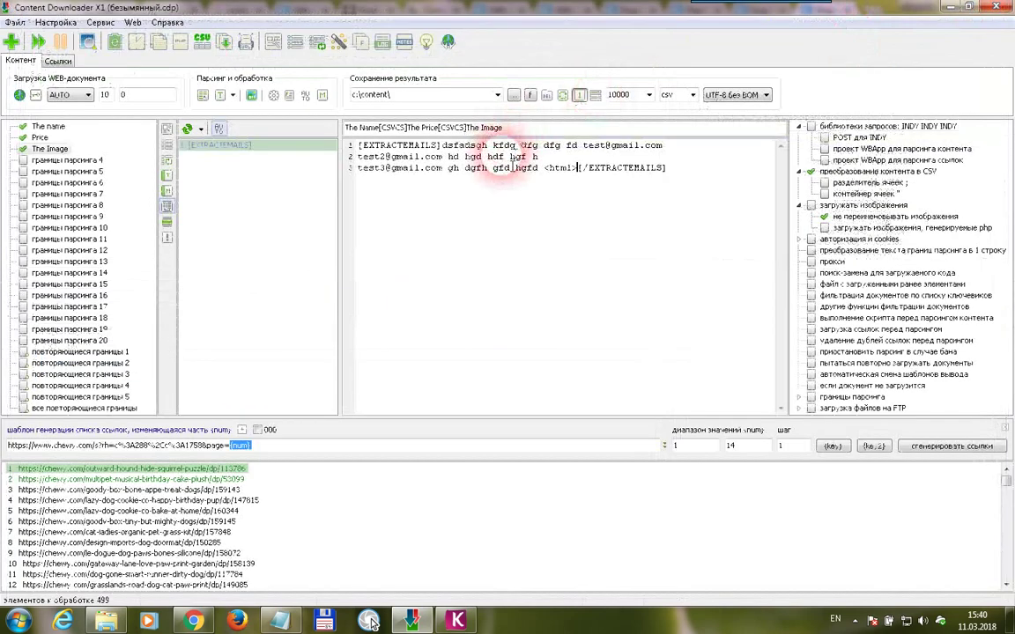
Select the ninth product link and replace the sample text between the [EXTRACTEMAILS] tags with the [DOCSOURCE] macro
drag(578, 168, 477, 146)
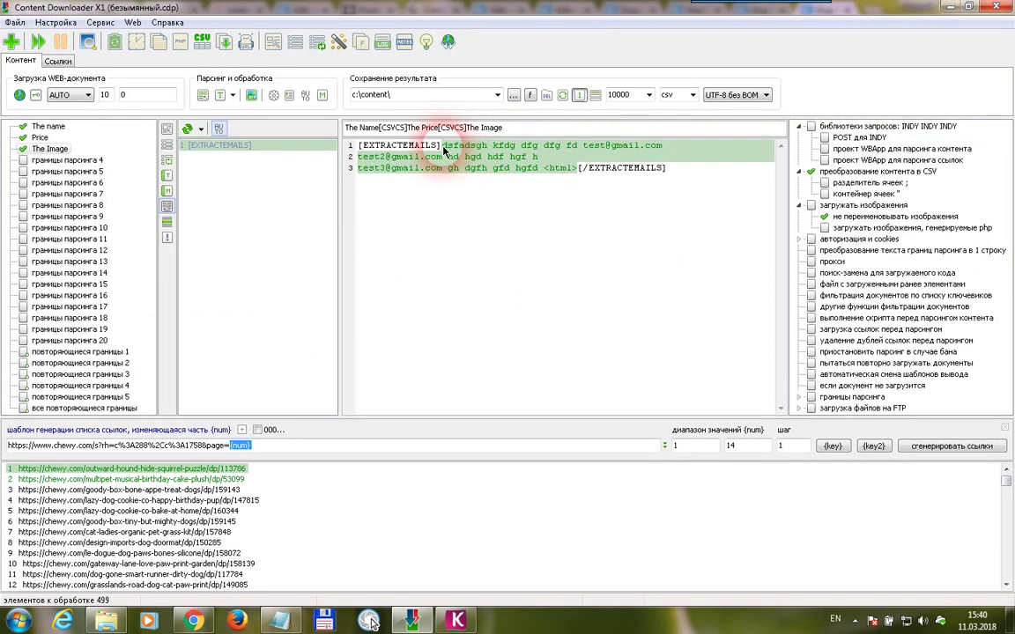
click(185, 477)
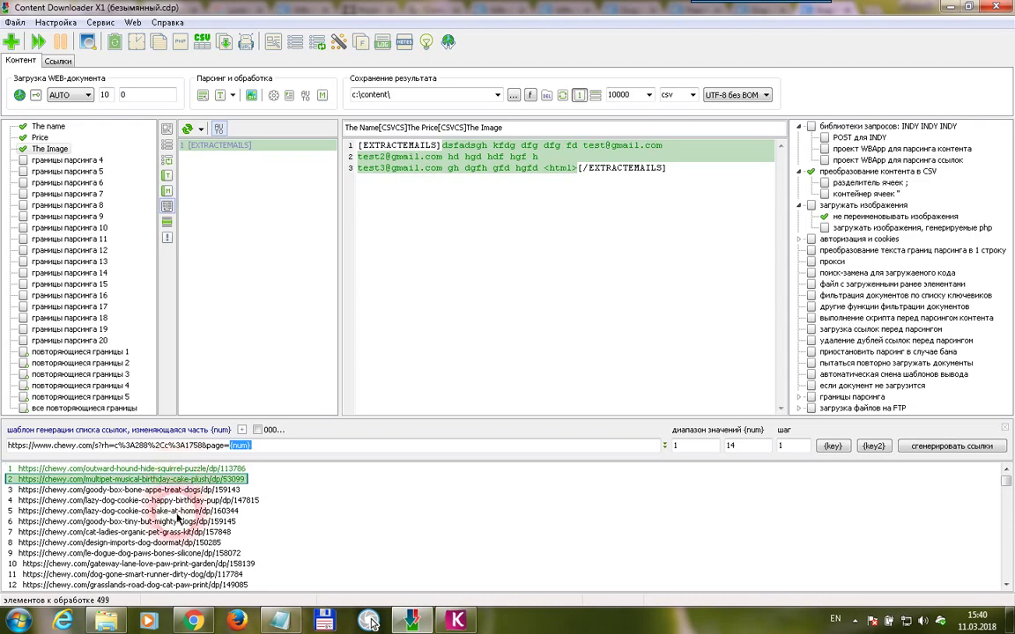
click(178, 491)
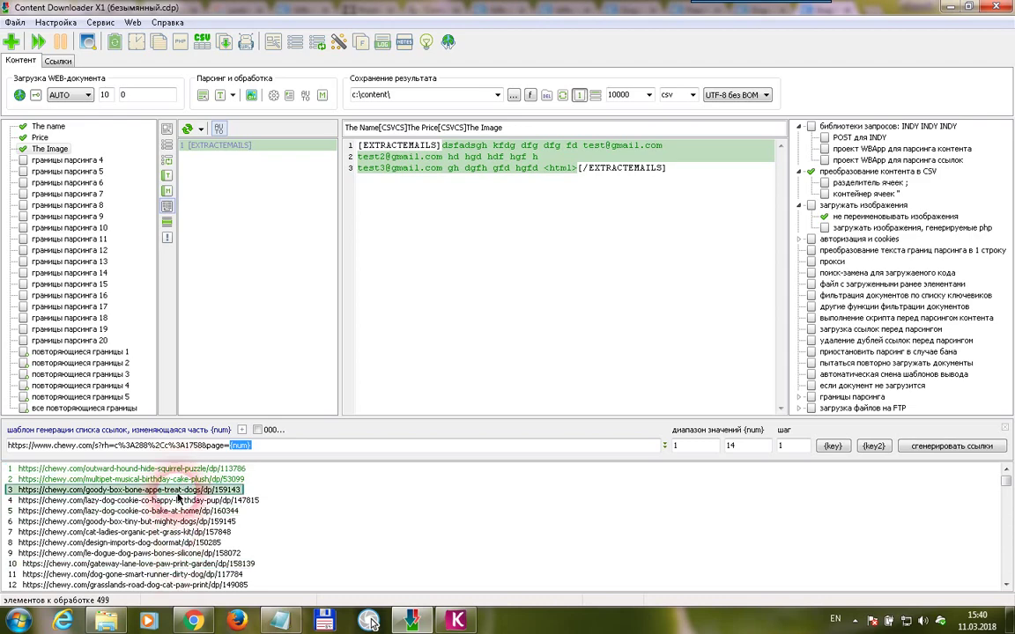
drag(178, 498, 176, 554)
right_click(571, 173)
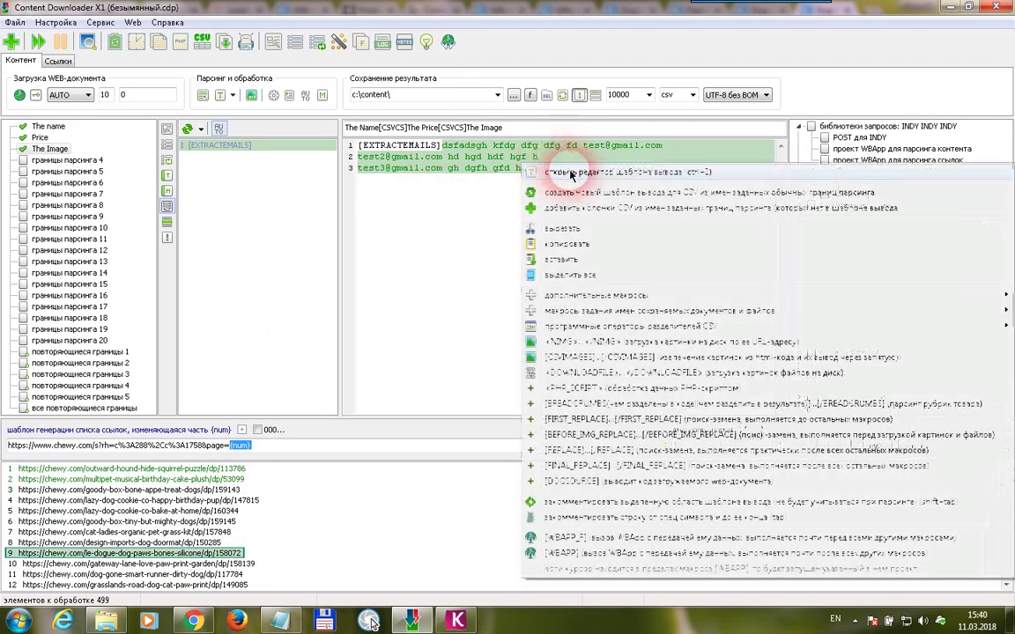
mouse_move(588, 300)
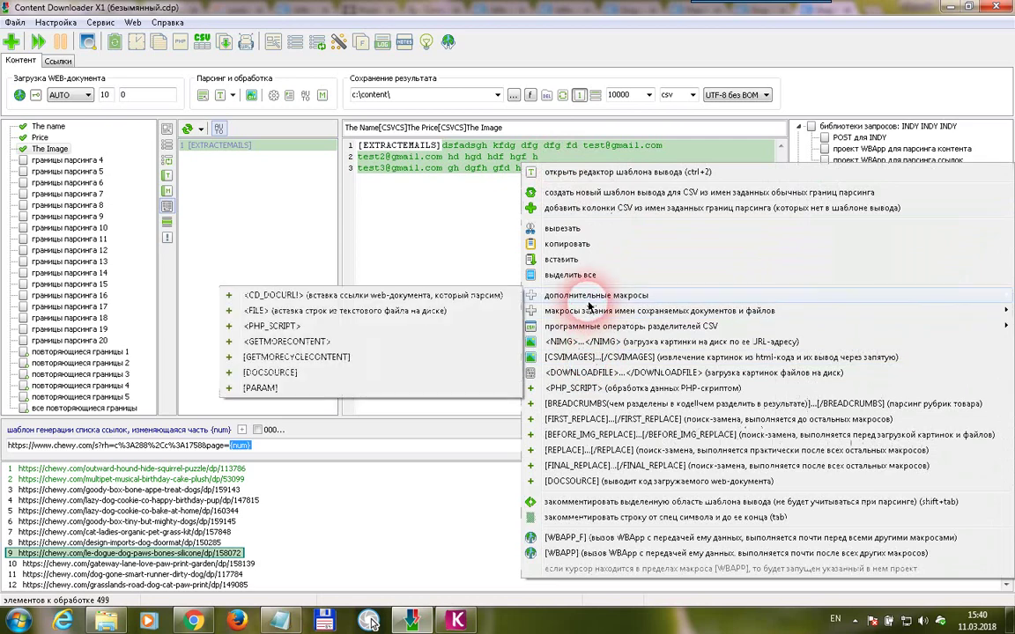
click(271, 373)
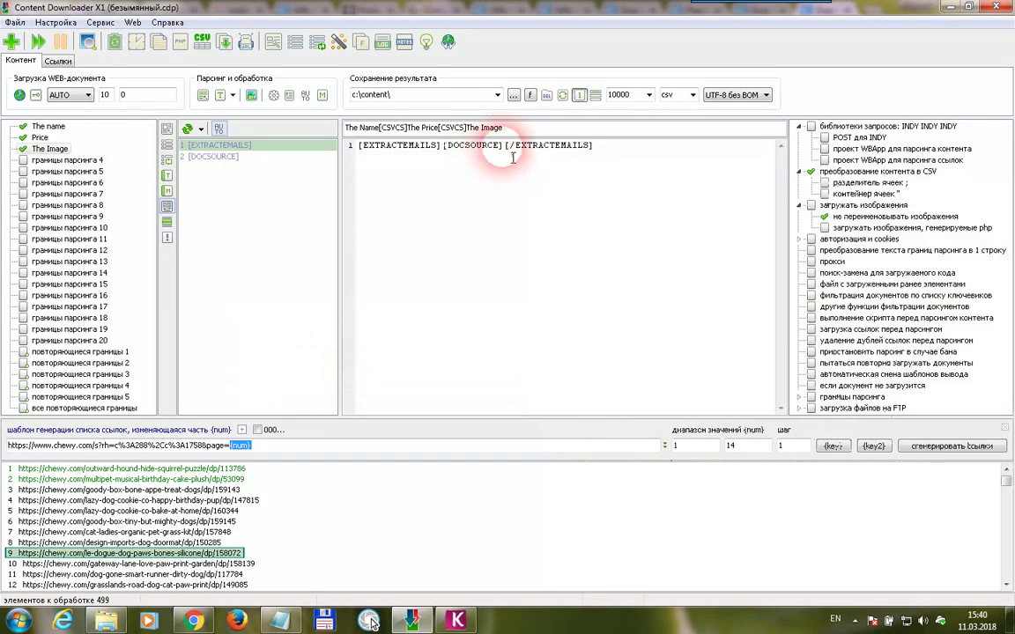
drag(502, 158, 447, 161)
click(594, 163)
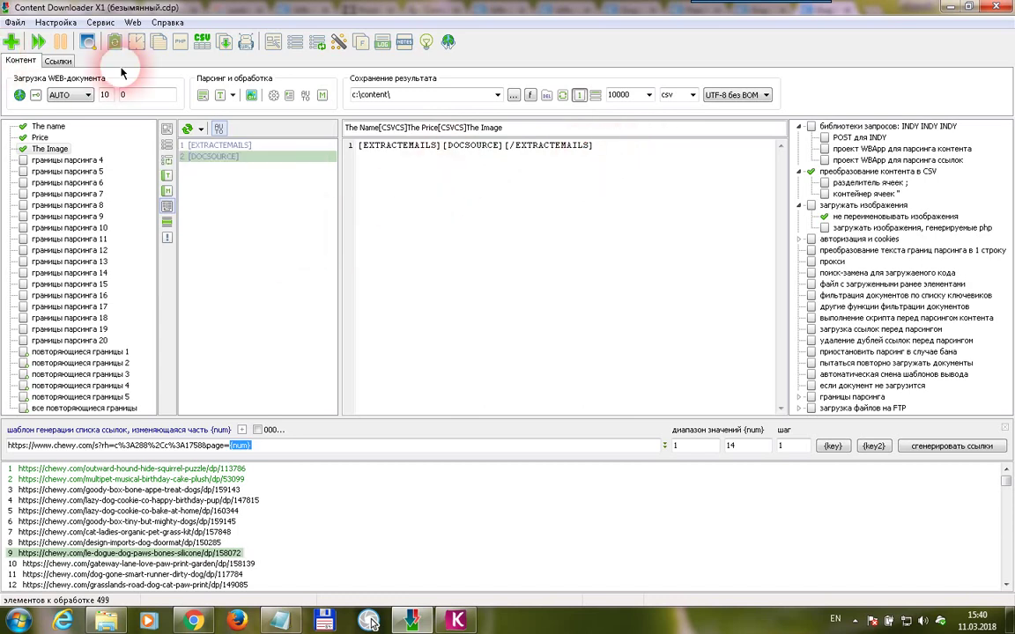
Open the setup for parsing boundary 4 on the selected product page and locate the "List Price:" and "Price:" labels in the source code
click(424, 194)
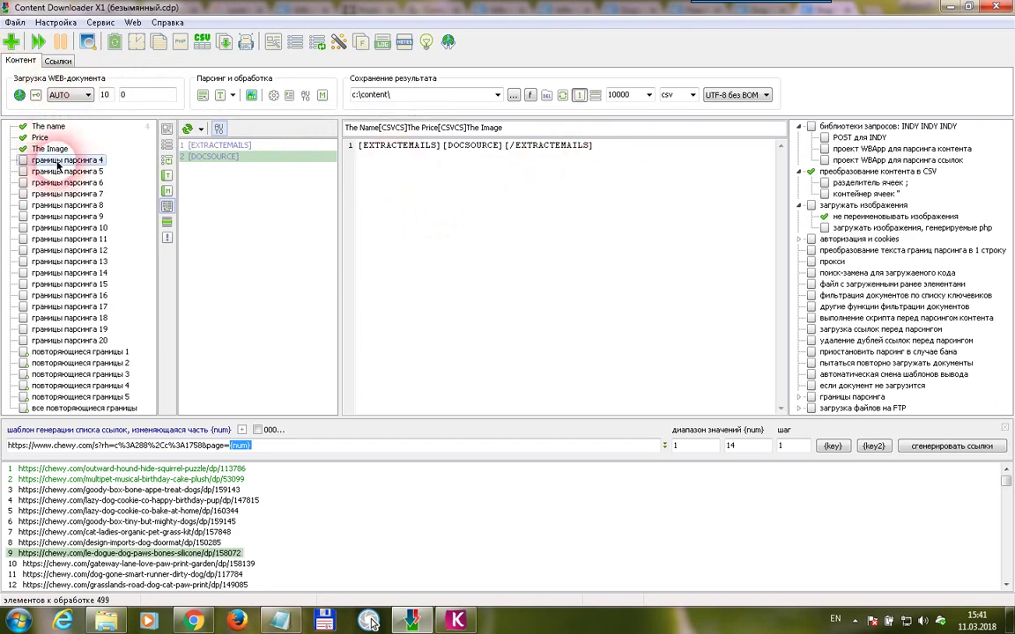
click(167, 129)
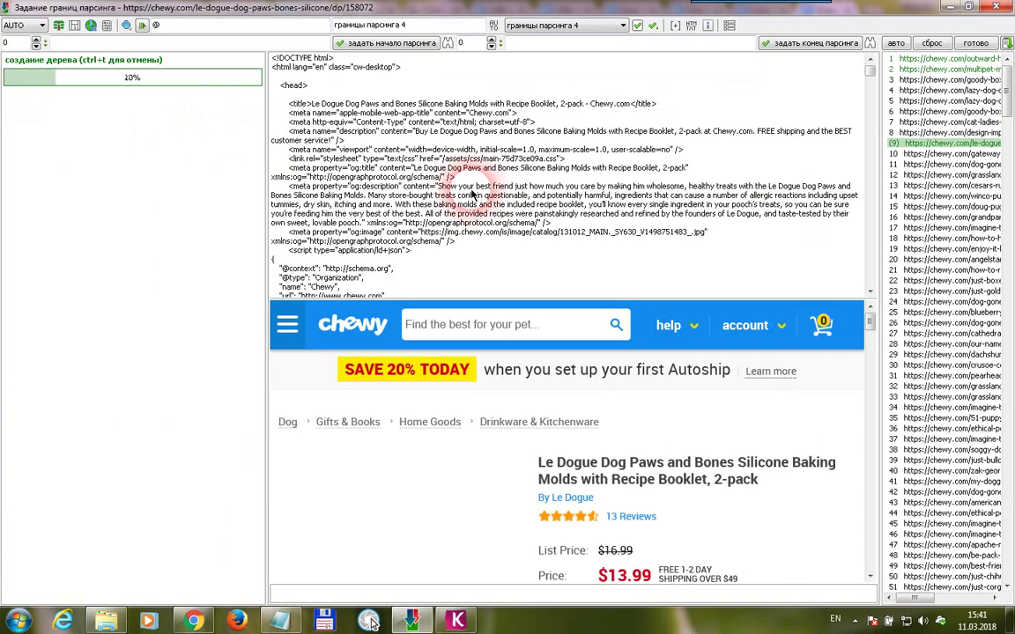
scroll(872, 331, down, 1)
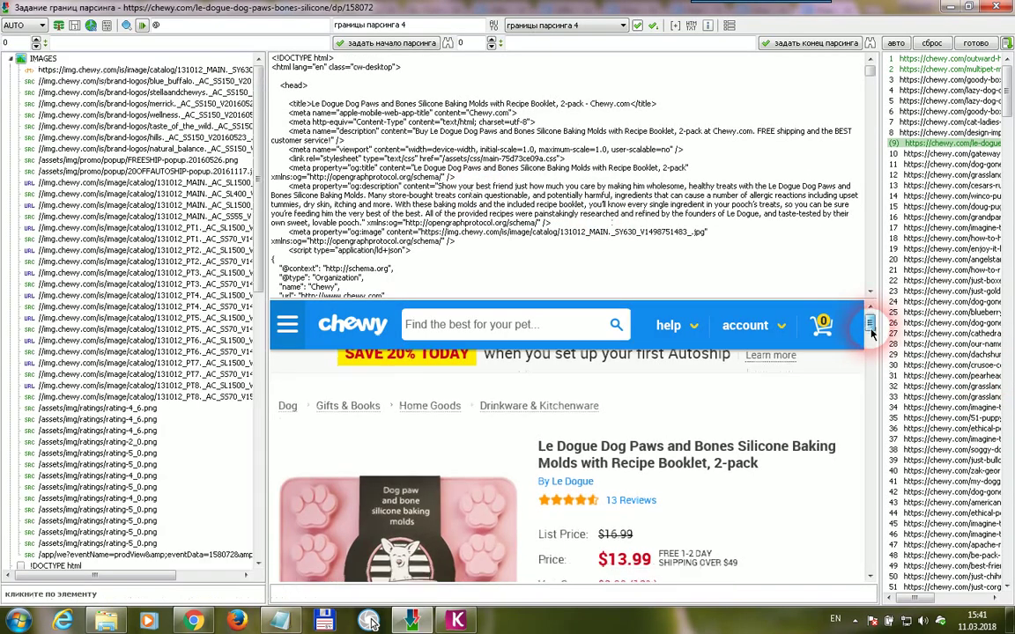
scroll(872, 333, down, 1)
scroll(872, 335, down, 3)
scroll(872, 335, up, 2)
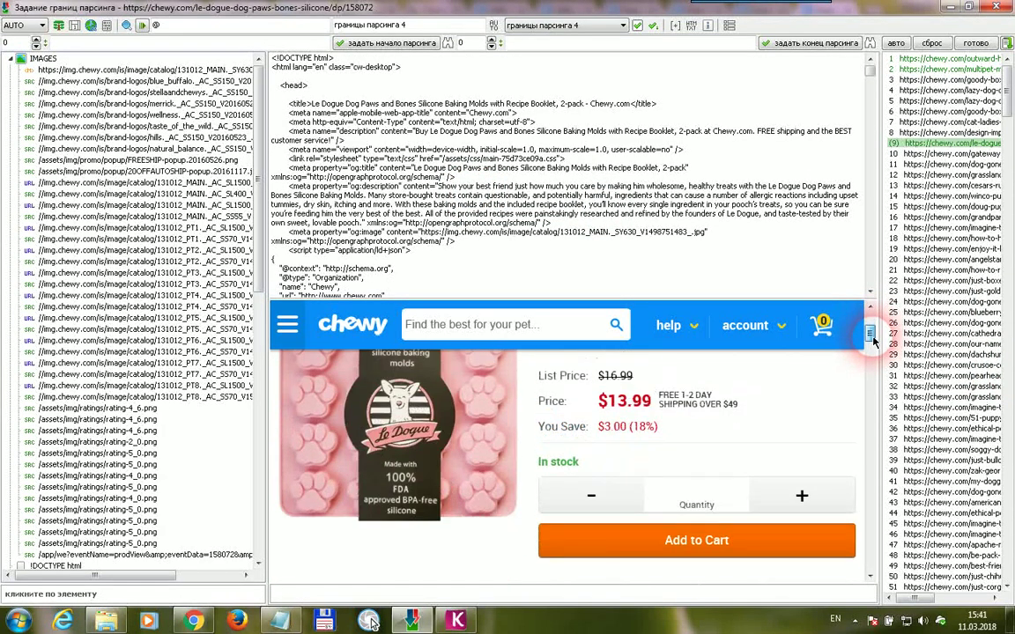
click(569, 407)
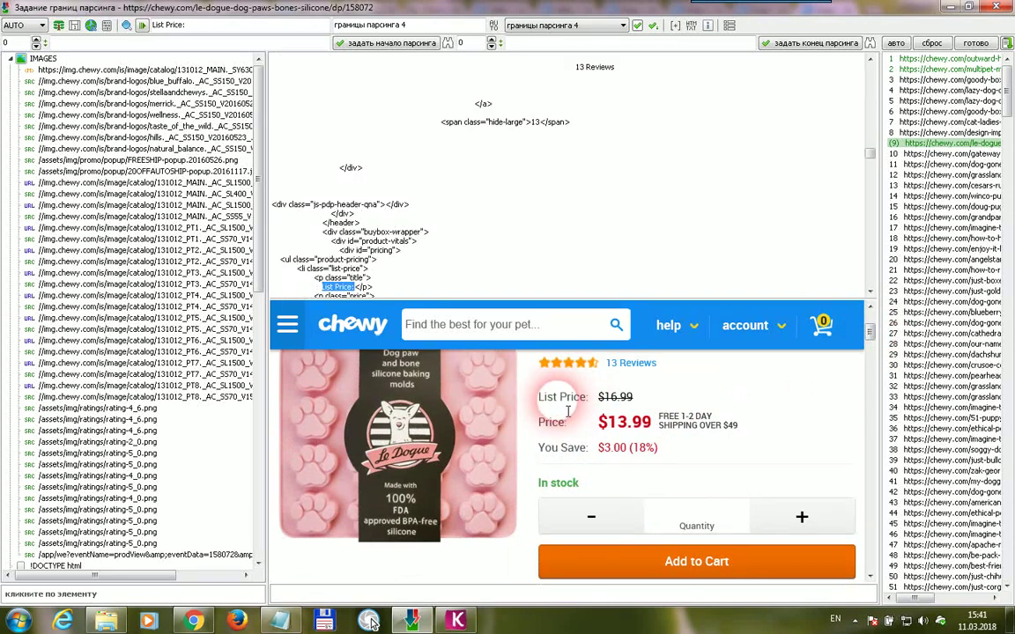
click(566, 430)
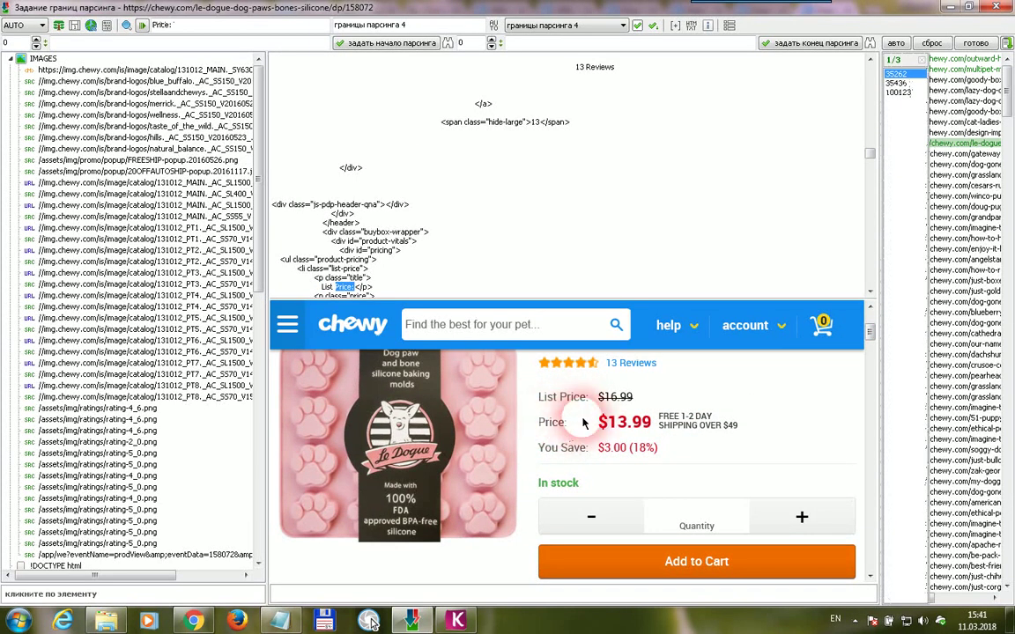
Find the product title in the source code, go to its second occurrence, and close the boundary setup
scroll(629, 438, up, 3)
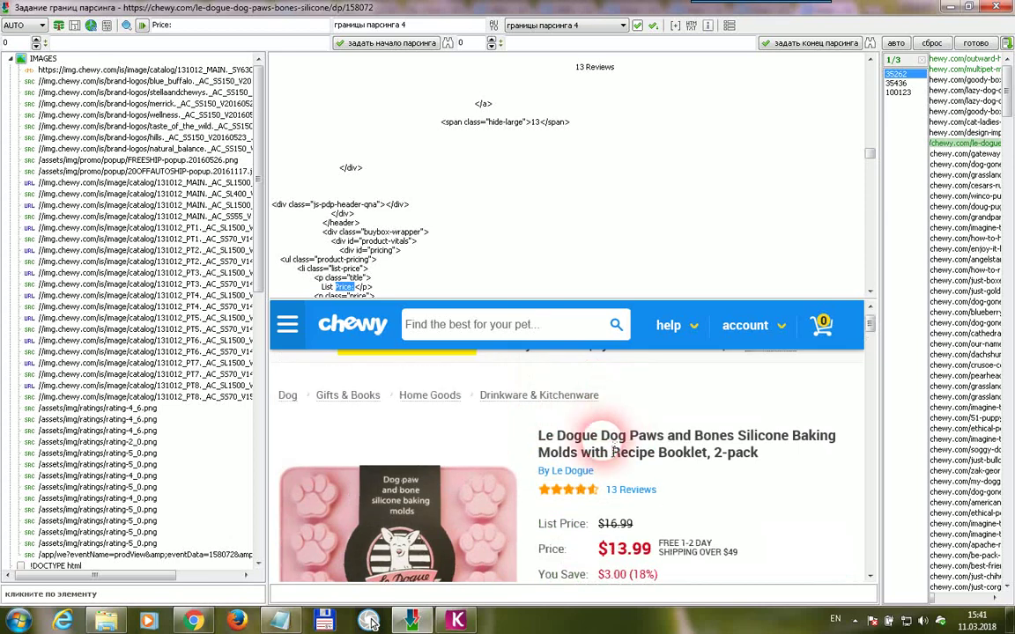
click(546, 435)
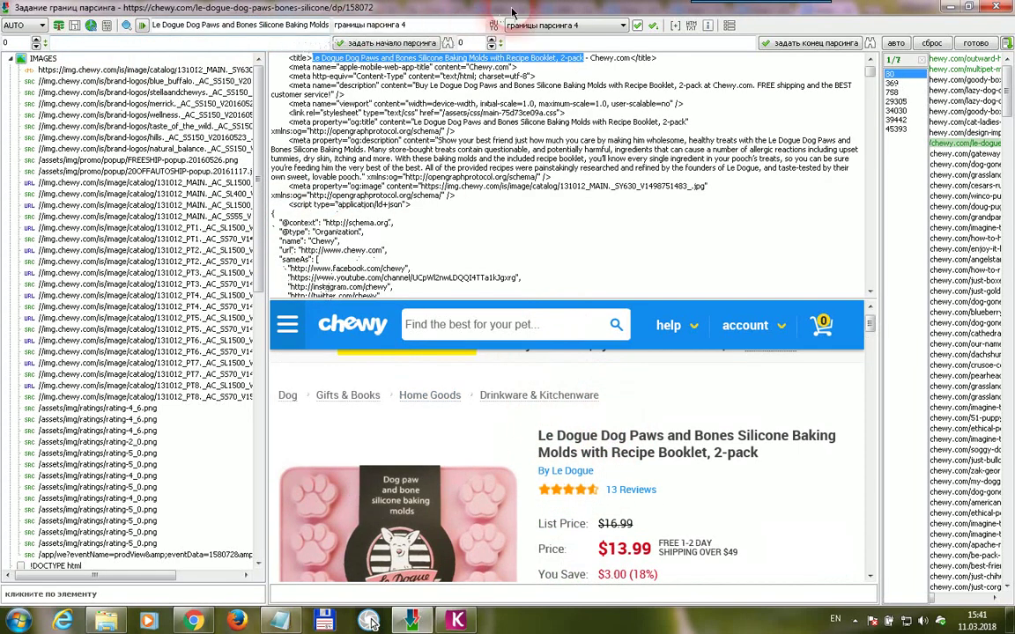
key(F3)
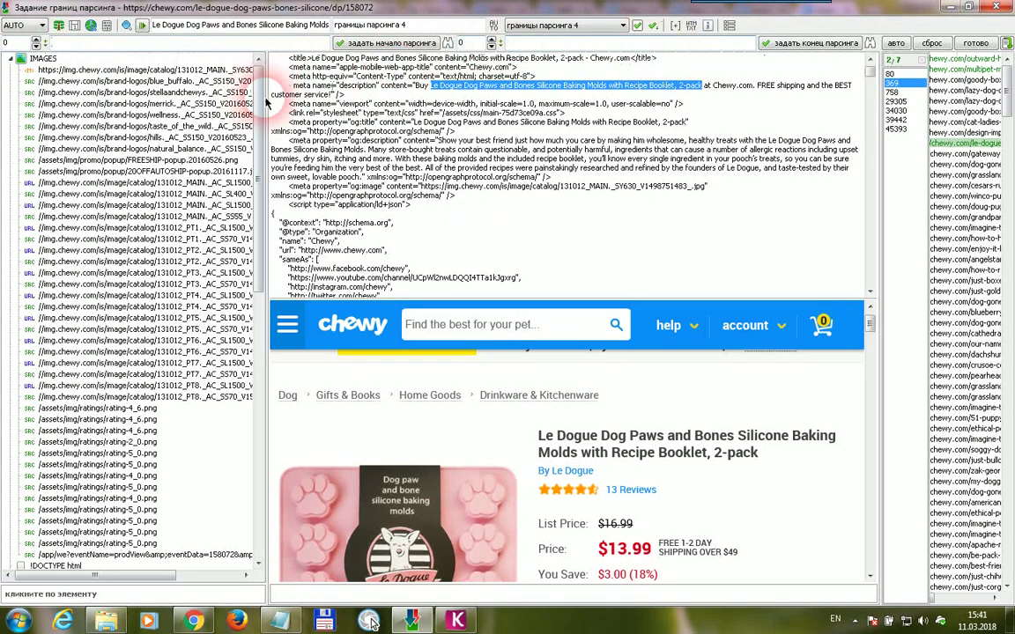
click(975, 42)
key(Return)
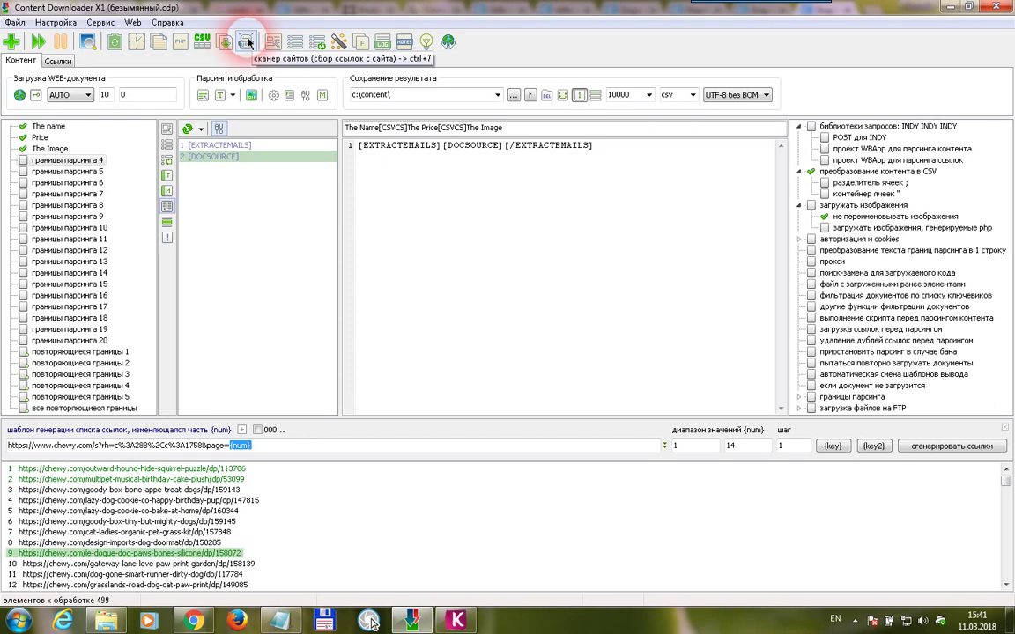
Switch to Chrome, view the Books category from page 10 of the Gifts & Books listing, and return to that listing
click(181, 548)
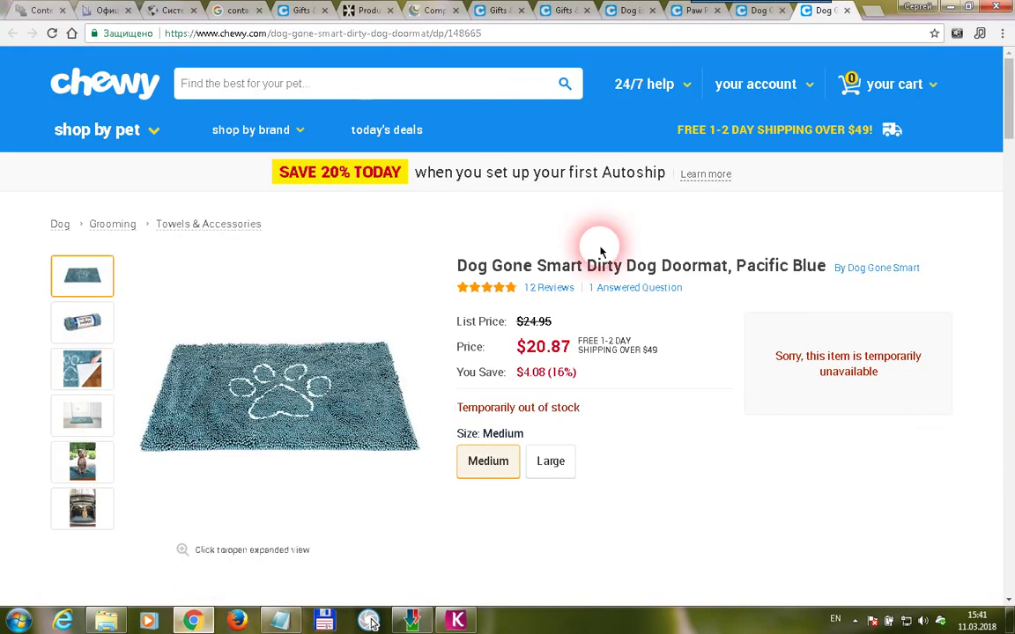
click(499, 12)
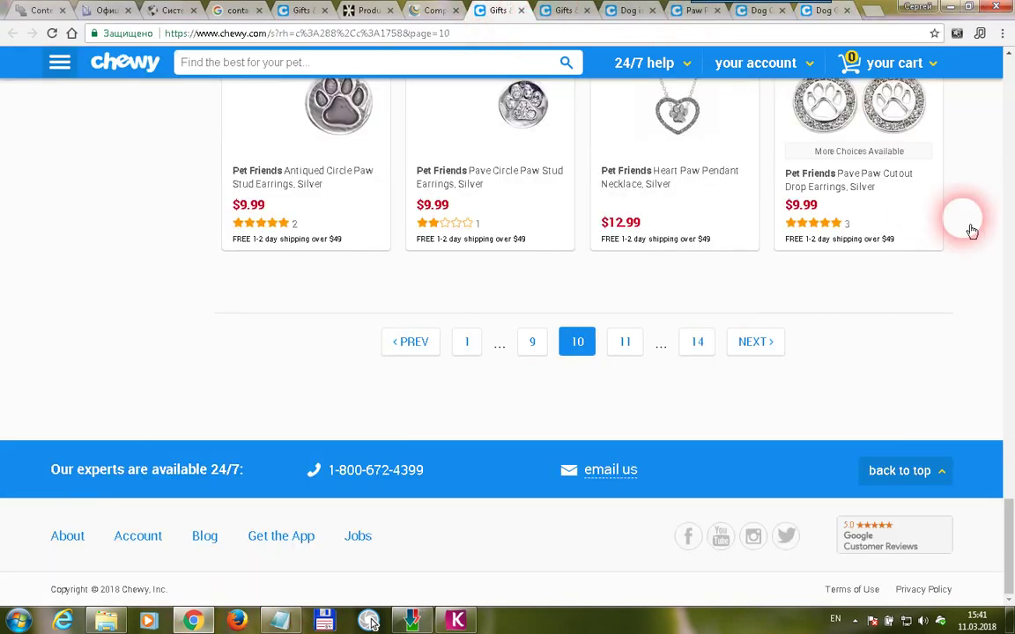
mouse_move(1010, 555)
mouse_down()
mouse_move(992, 110)
mouse_move(996, 199)
mouse_move(3, 134)
mouse_move(91, 205)
mouse_up()
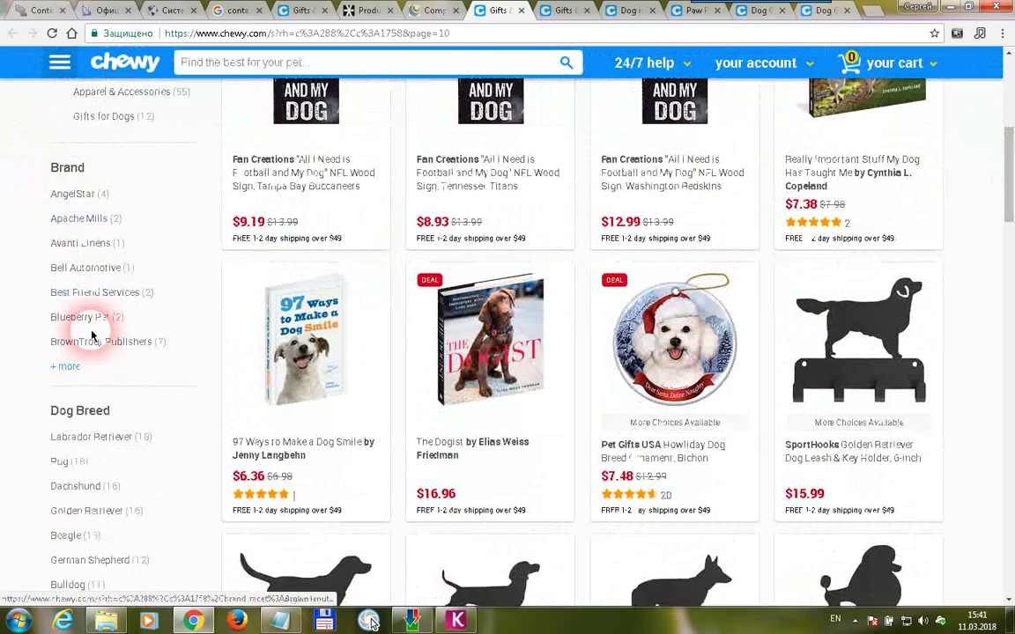
scroll(79, 388, up, 4)
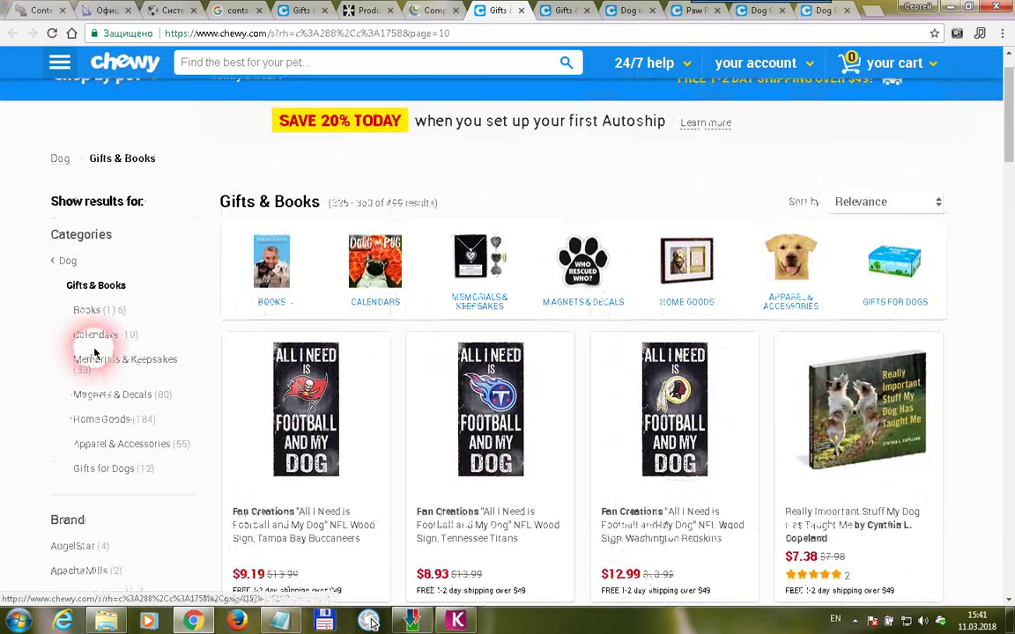
click(99, 311)
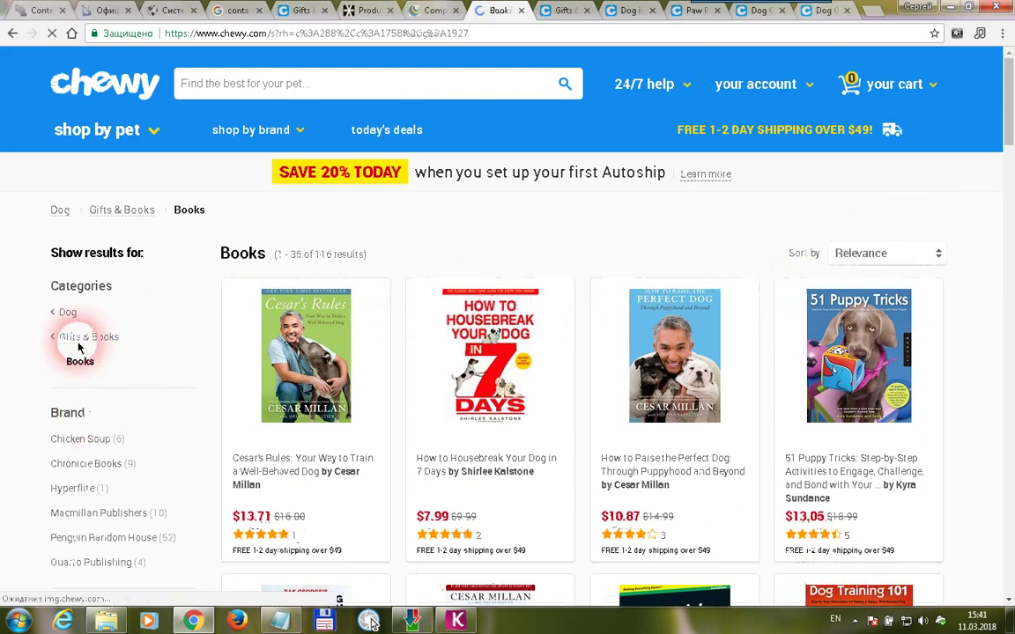
scroll(79, 344, down, 3)
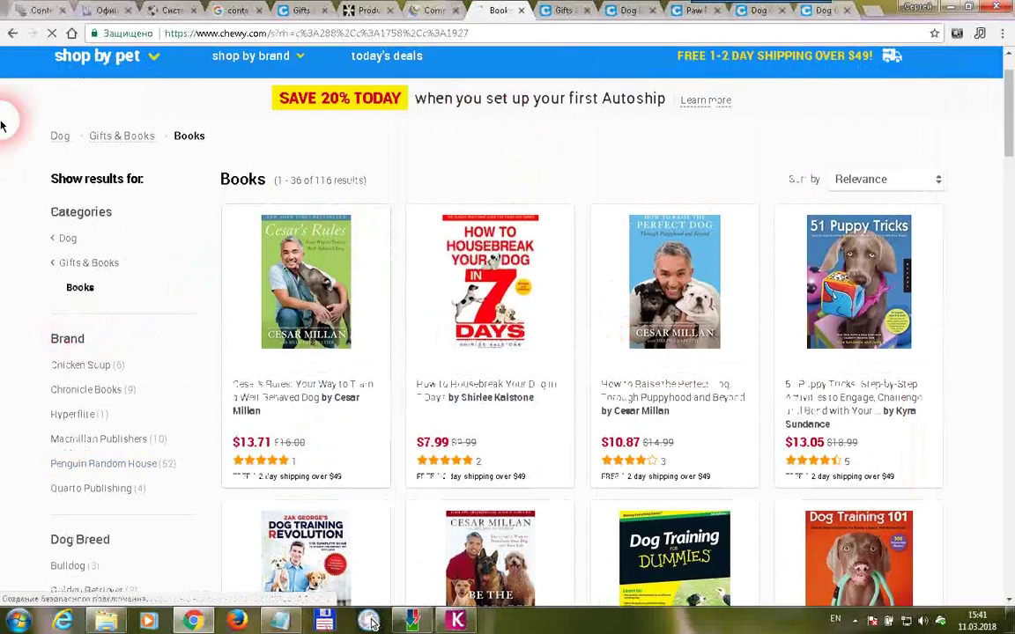
click(14, 35)
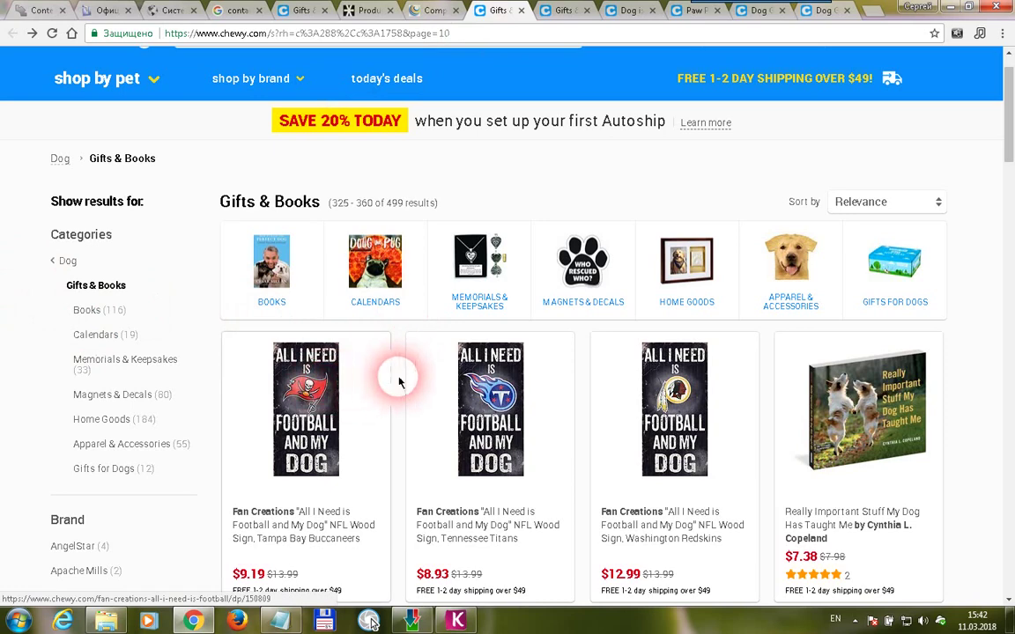
drag(375, 425, 292, 383)
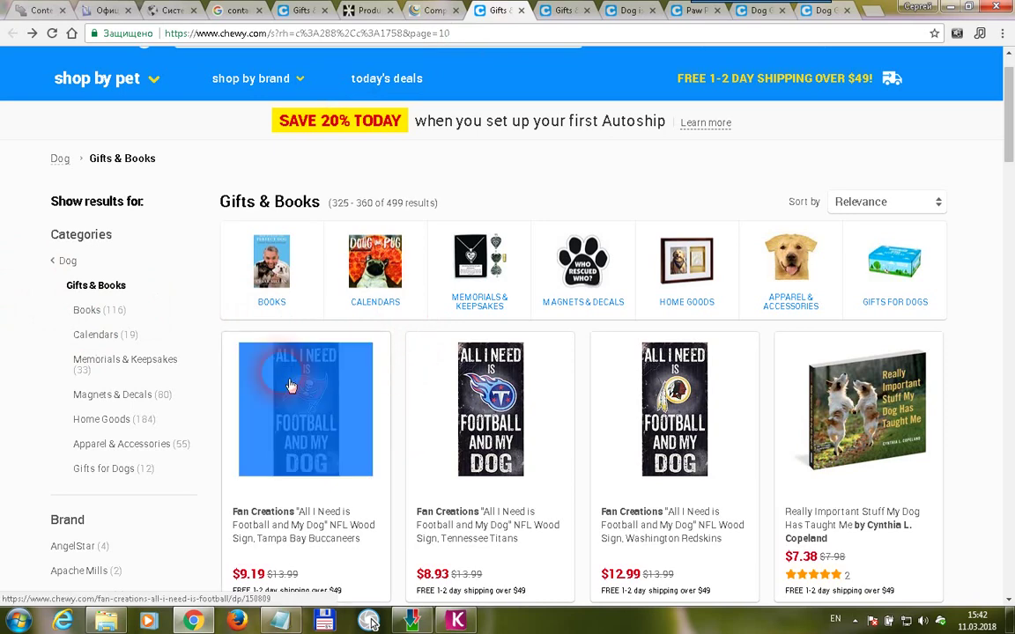
Switch back to Content Downloader and open the site scanner for collecting links
click(286, 615)
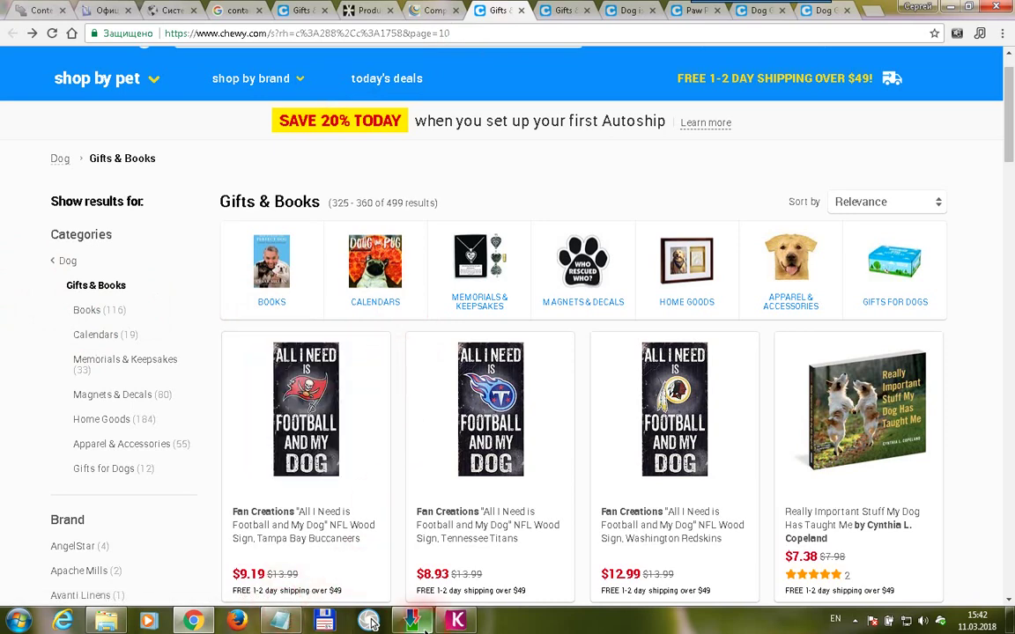
click(370, 622)
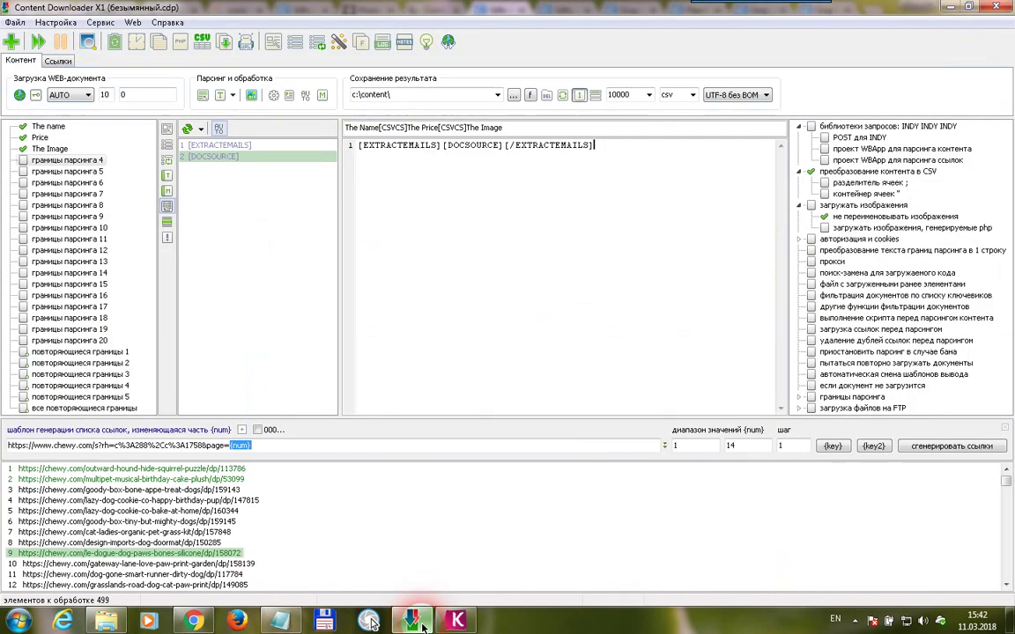
click(243, 41)
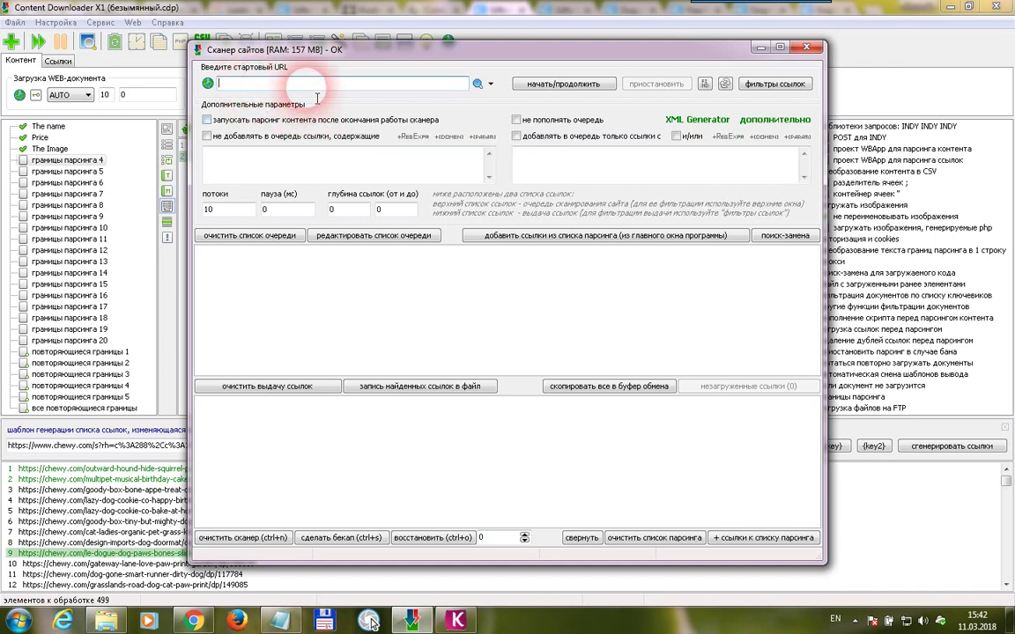
Switch to Chrome and copy the full address of page 10 of the Gifts & Books listing
click(193, 622)
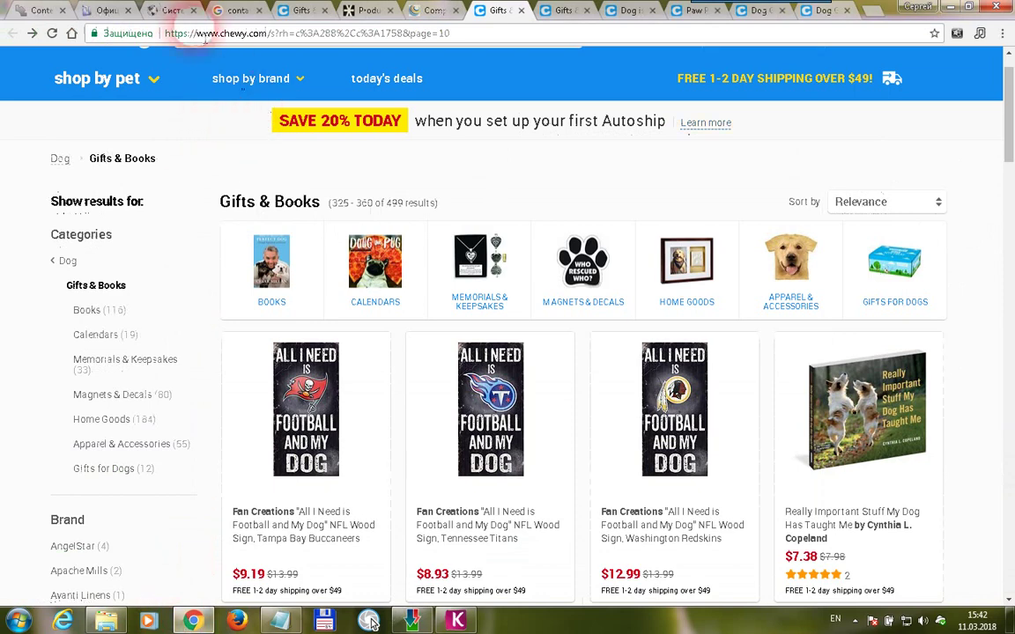
click(325, 35)
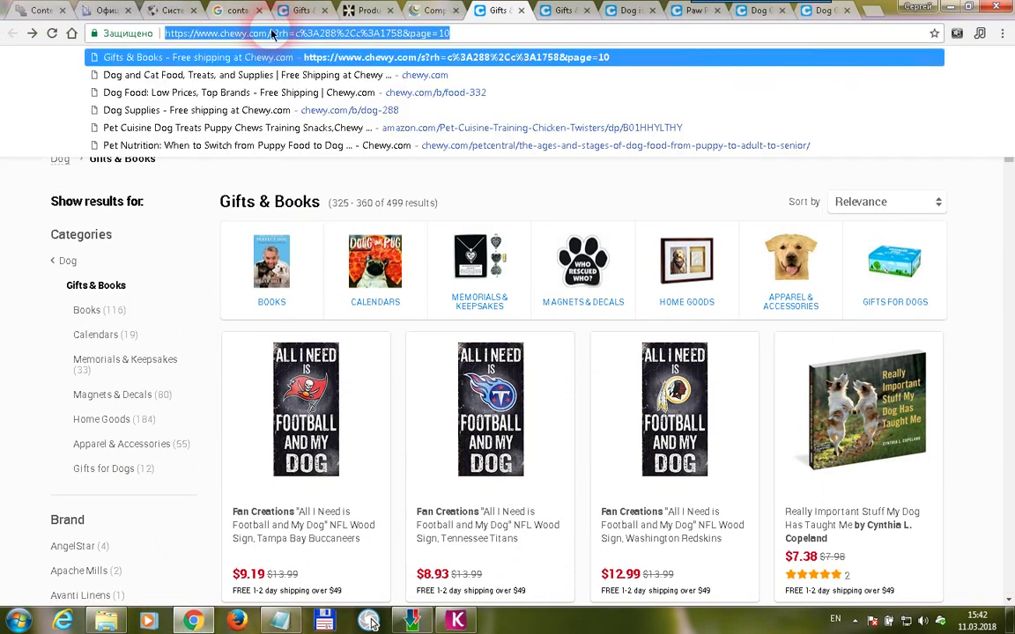
click(283, 36)
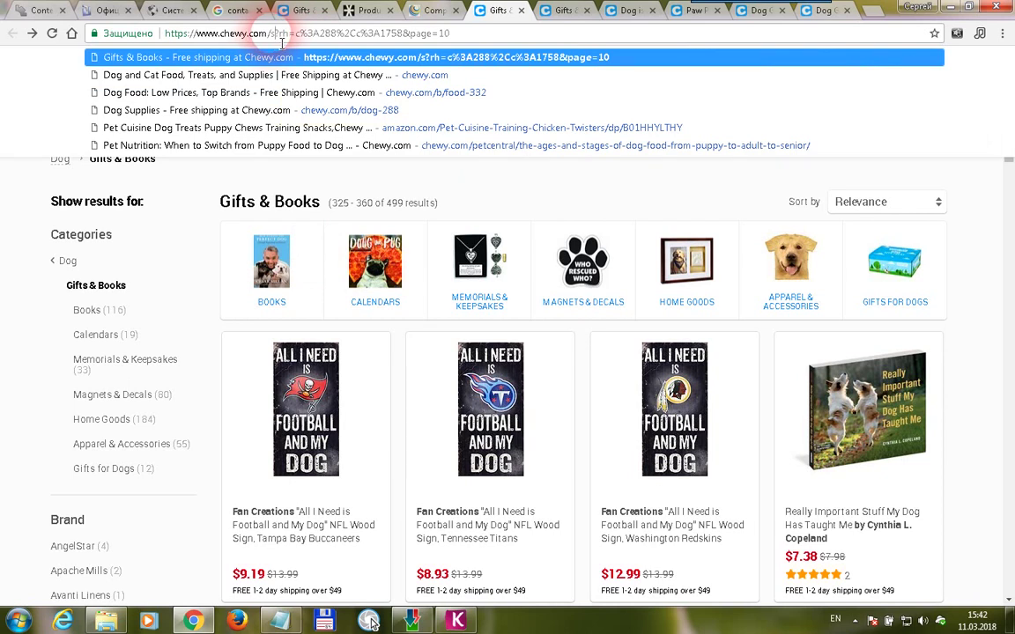
key(ctrl+a)
key(ctrl+c)
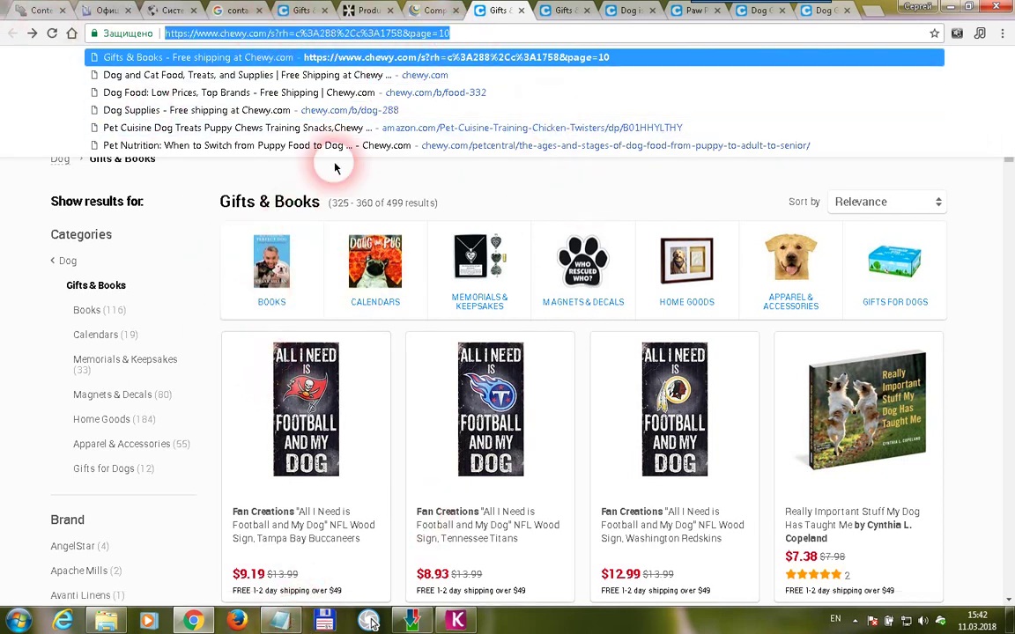
Switch to Content Downloader and paste the copied Gifts & Books page 10 address as the site scanner's start URL
click(432, 621)
click(436, 83)
key(ctrl+v)
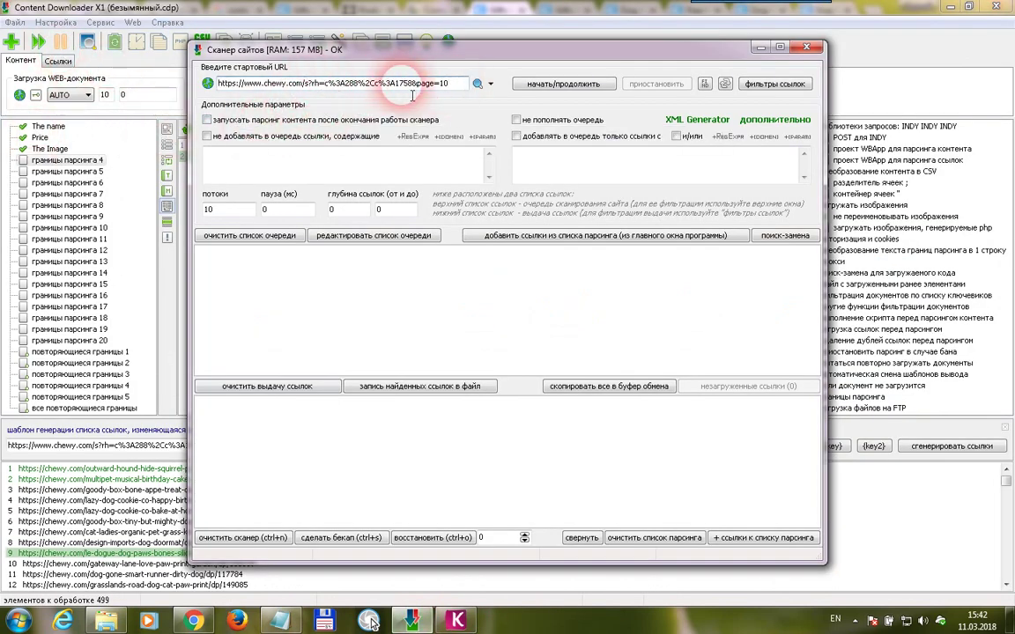
drag(451, 83, 218, 83)
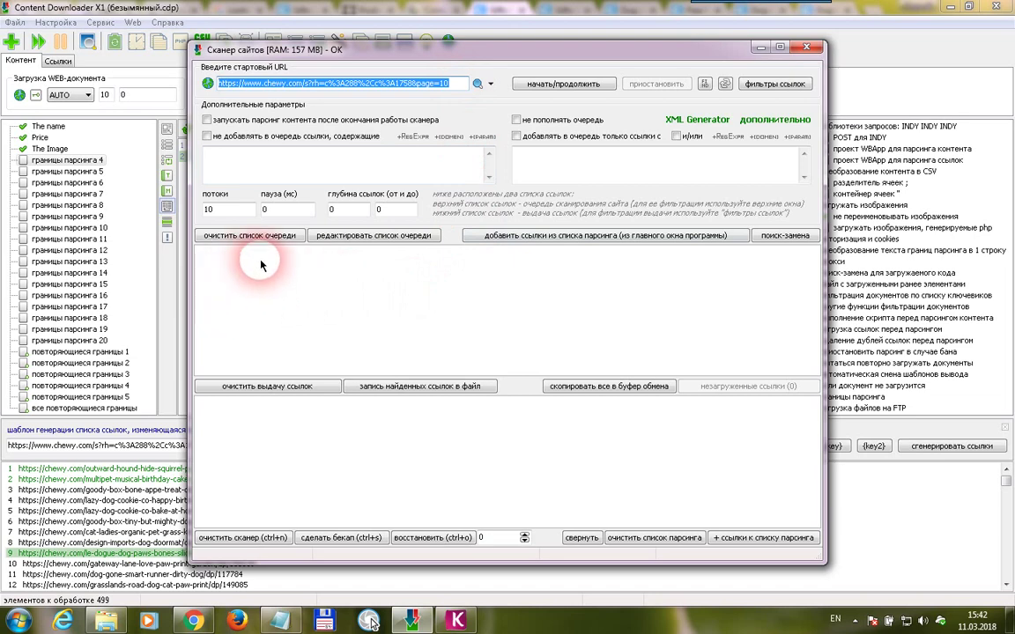
Set the scanner's thread count to 1, start the scan, and highlight entries in the scan queue
click(216, 209)
key(BackSpace)
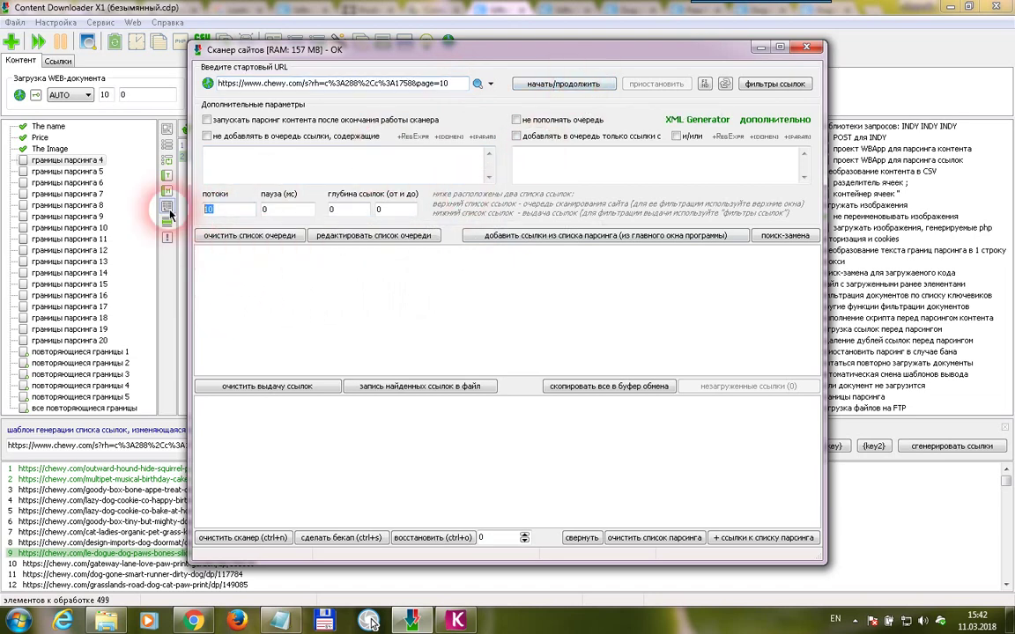
click(565, 85)
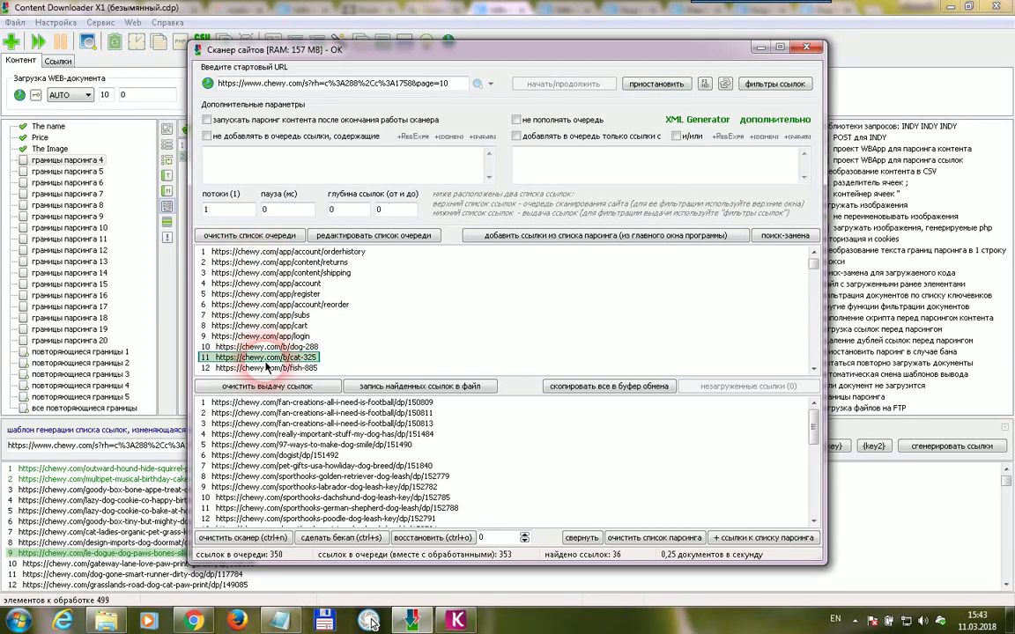
drag(270, 284, 290, 346)
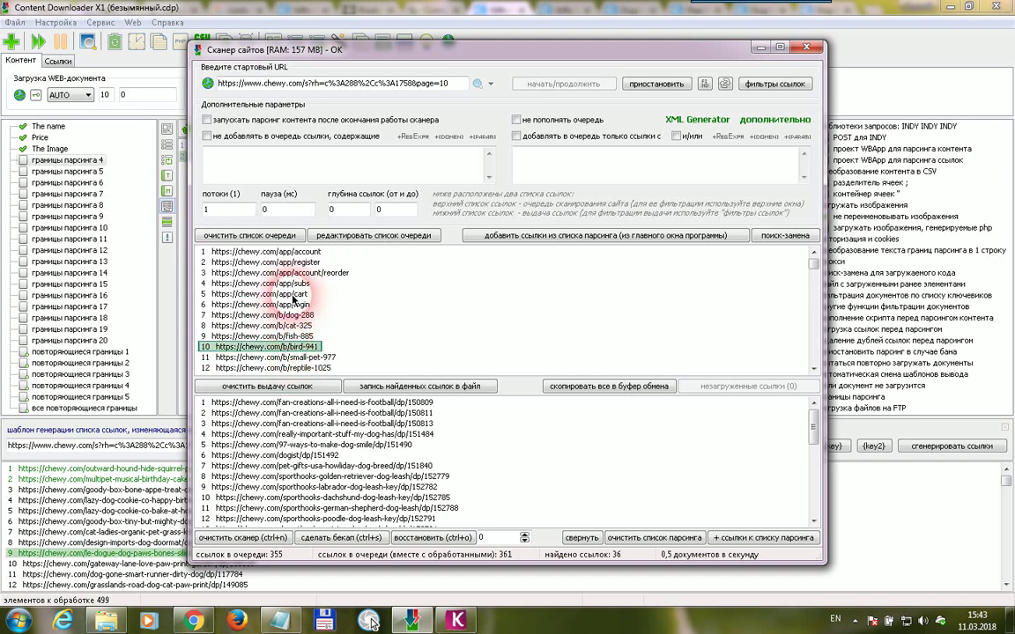
Switch to Notepad, add the note "Scan queue" below the existing text, and move the window off the scanner's link lists
click(269, 620)
click(469, 355)
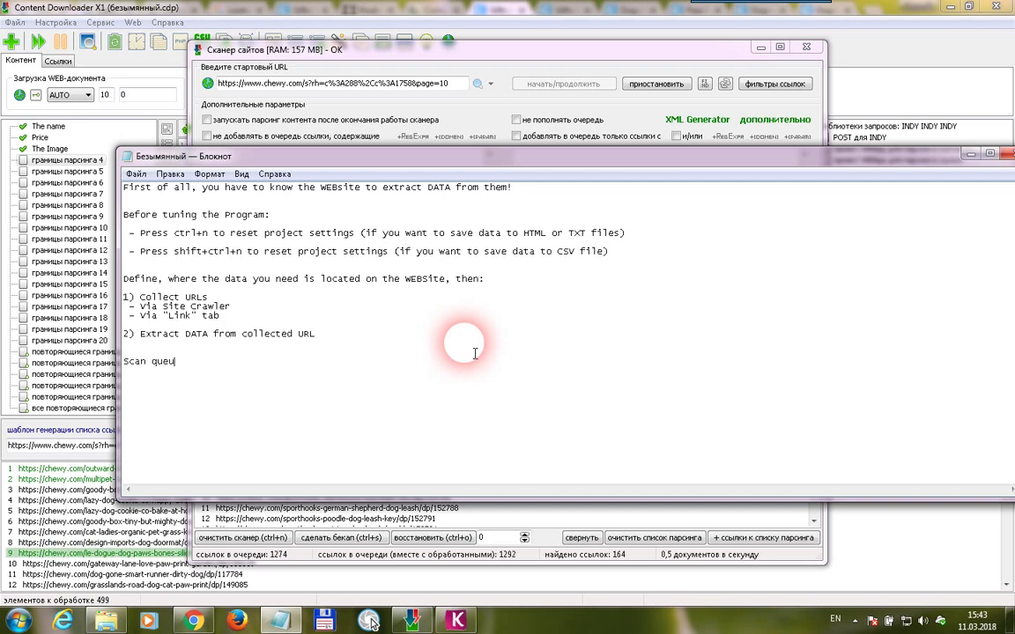
drag(219, 354, 130, 378)
drag(263, 157, 579, 103)
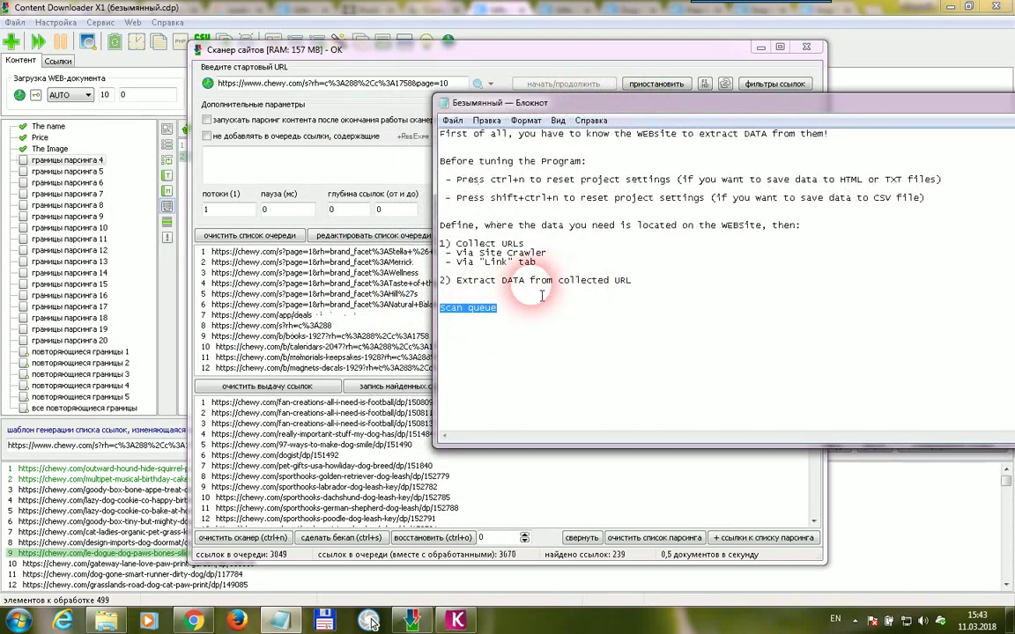
Return to the scanner and examine the links in the scan queue and in the found links list
click(331, 283)
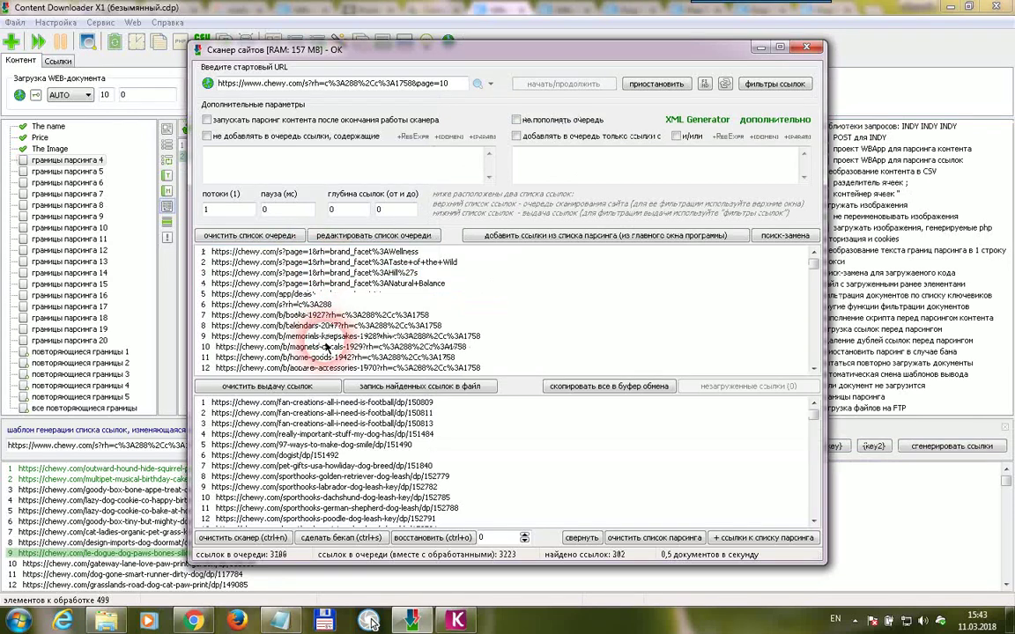
click(291, 304)
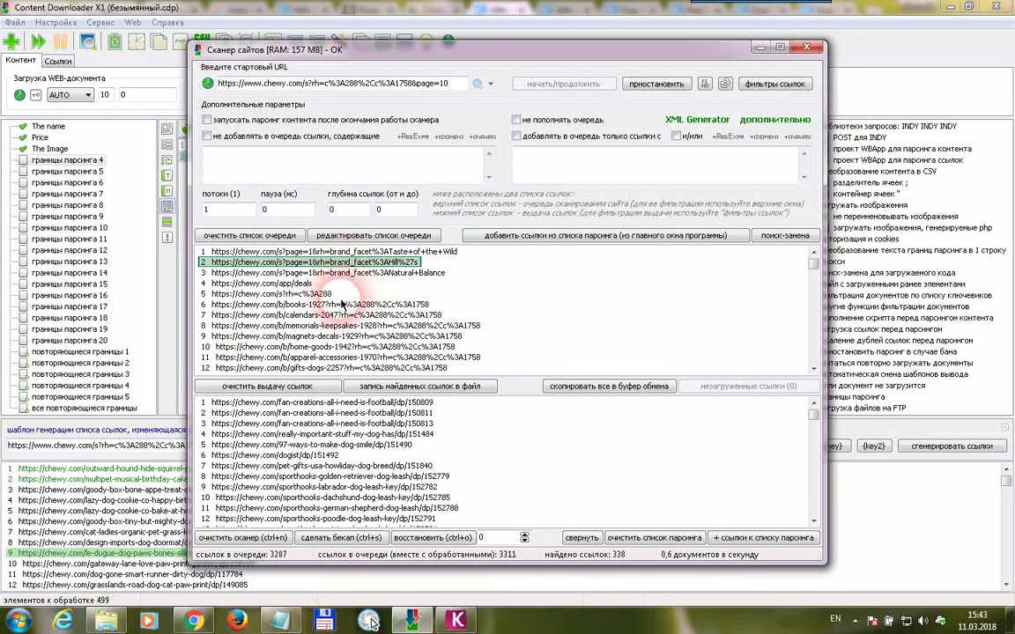
click(309, 308)
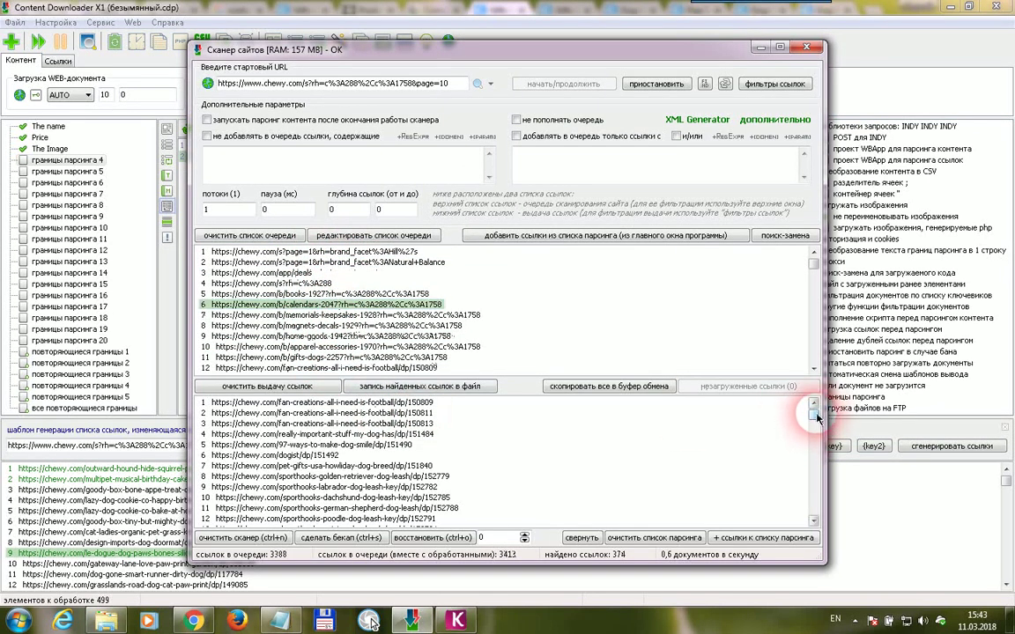
drag(816, 418, 809, 490)
drag(340, 443, 336, 479)
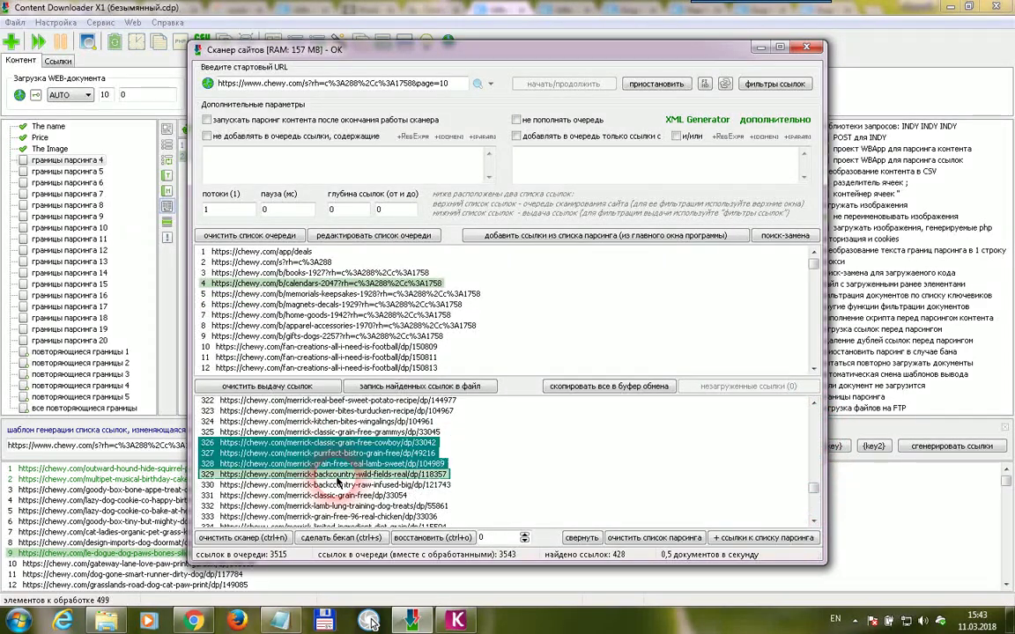
click(361, 433)
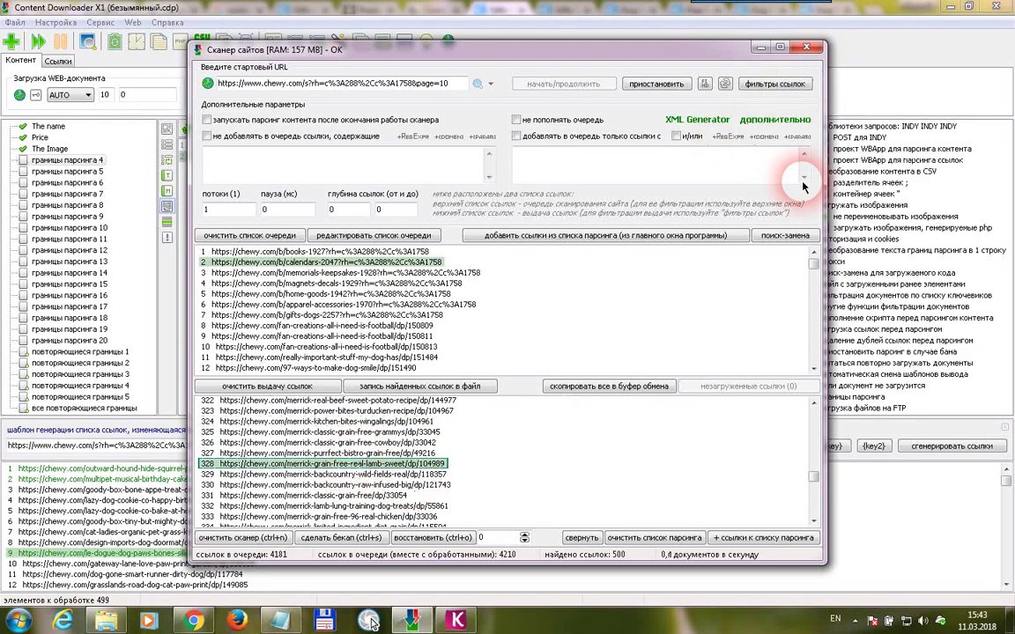
Leave the scanner window, clear the old product links from the main parsing list, and reopen the scanner
click(819, 49)
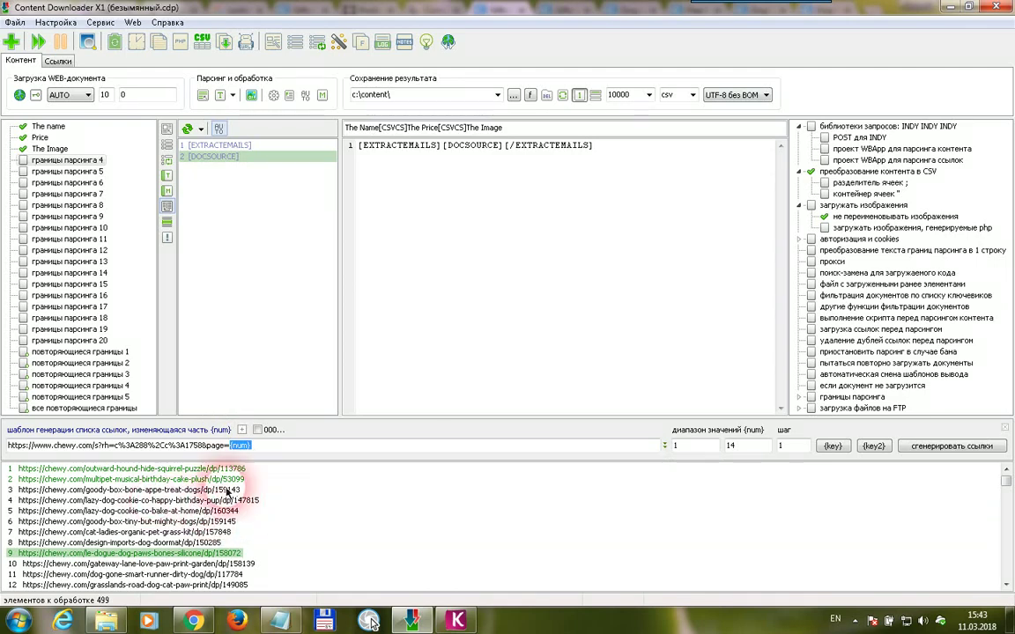
click(132, 468)
shift+click(177, 565)
click(372, 524)
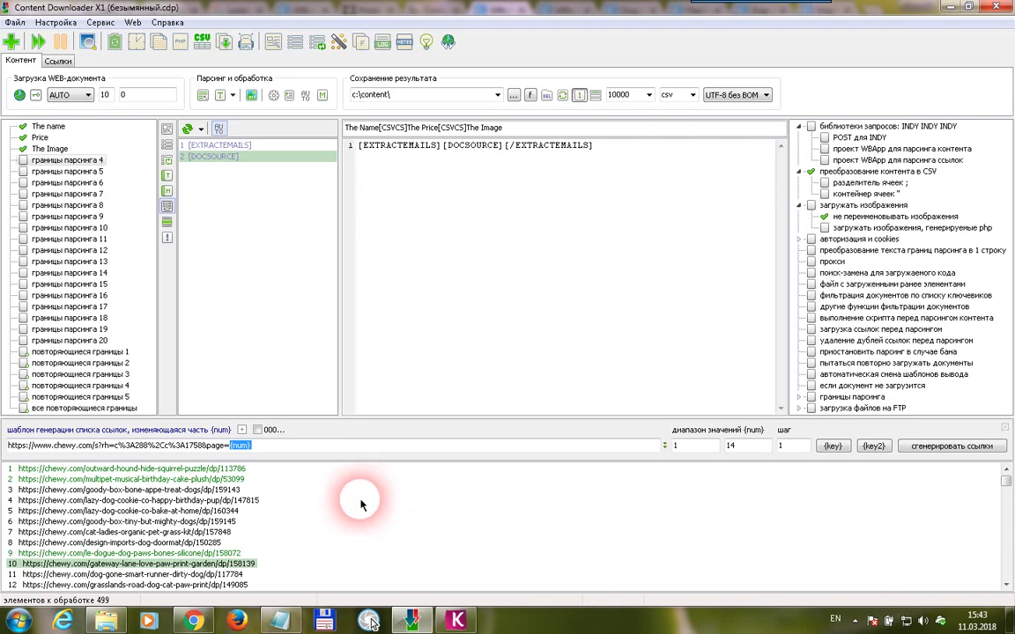
click(245, 42)
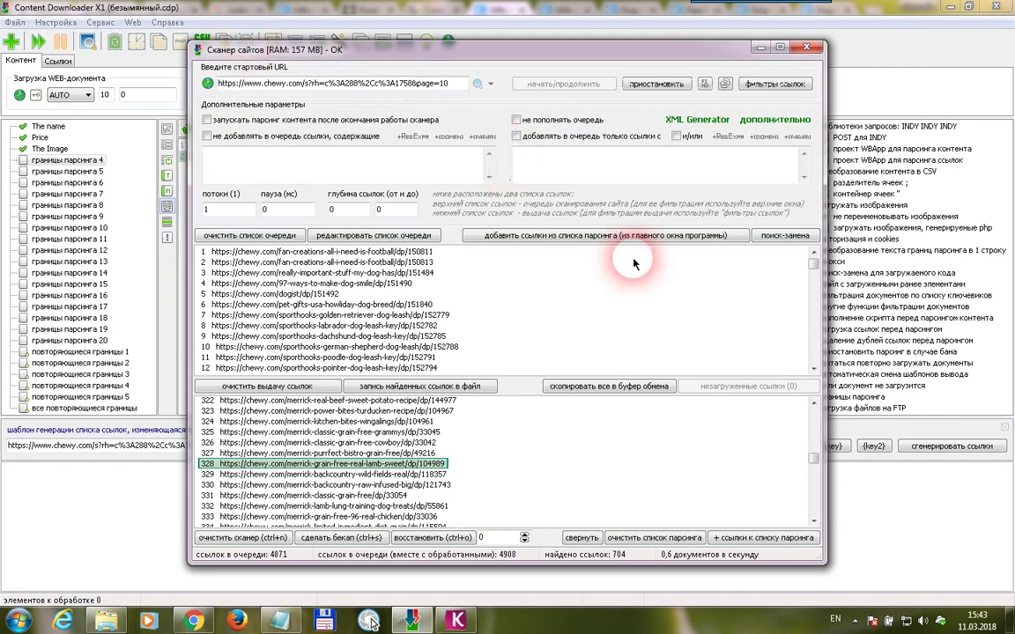
Add the found links to the main parsing list and pause the scan
click(742, 539)
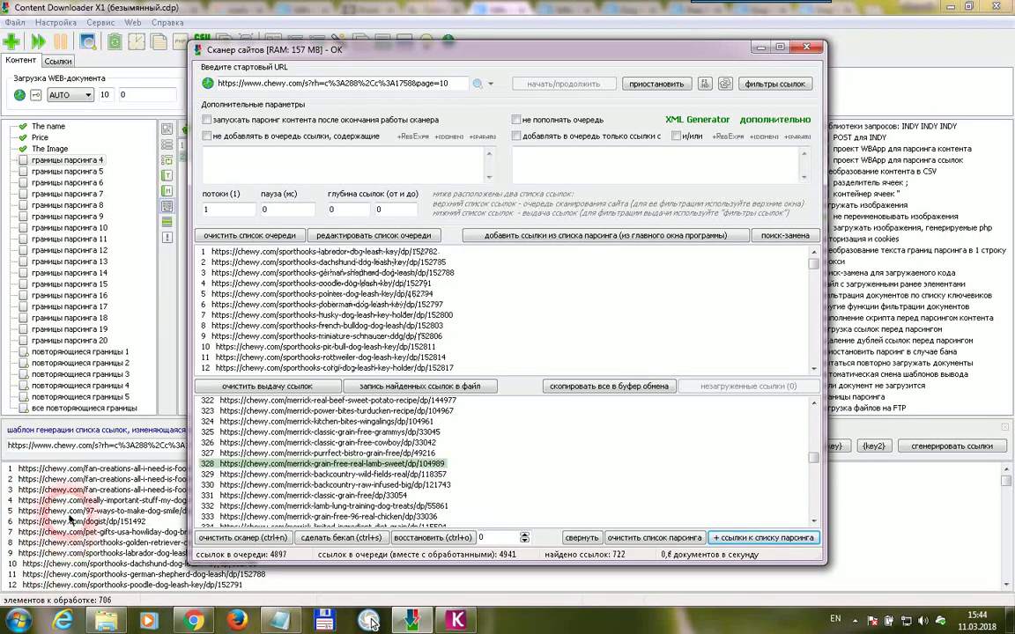
click(648, 84)
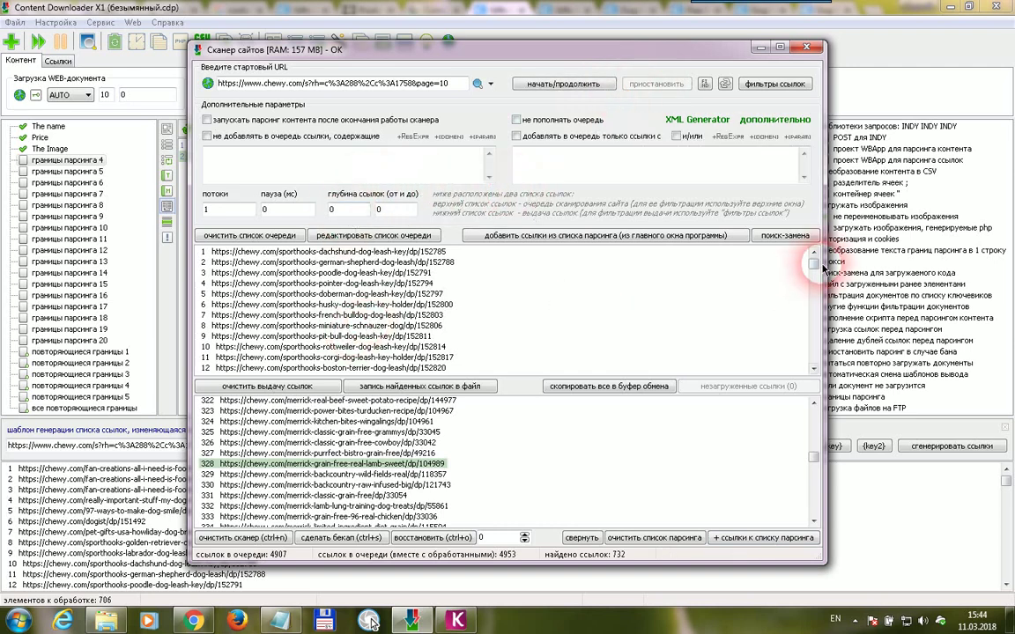
click(362, 442)
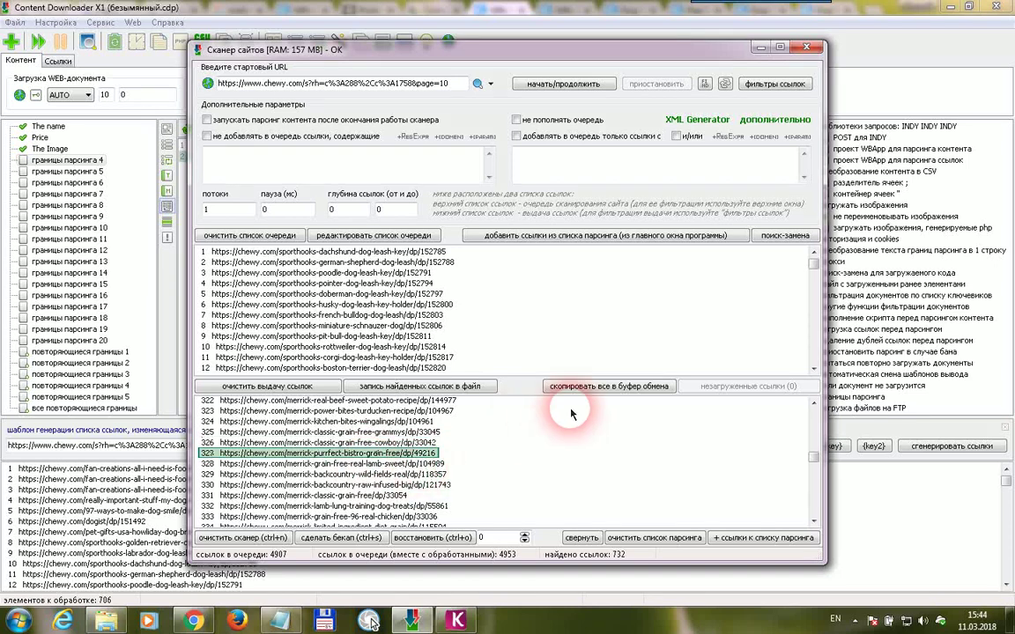
click(428, 485)
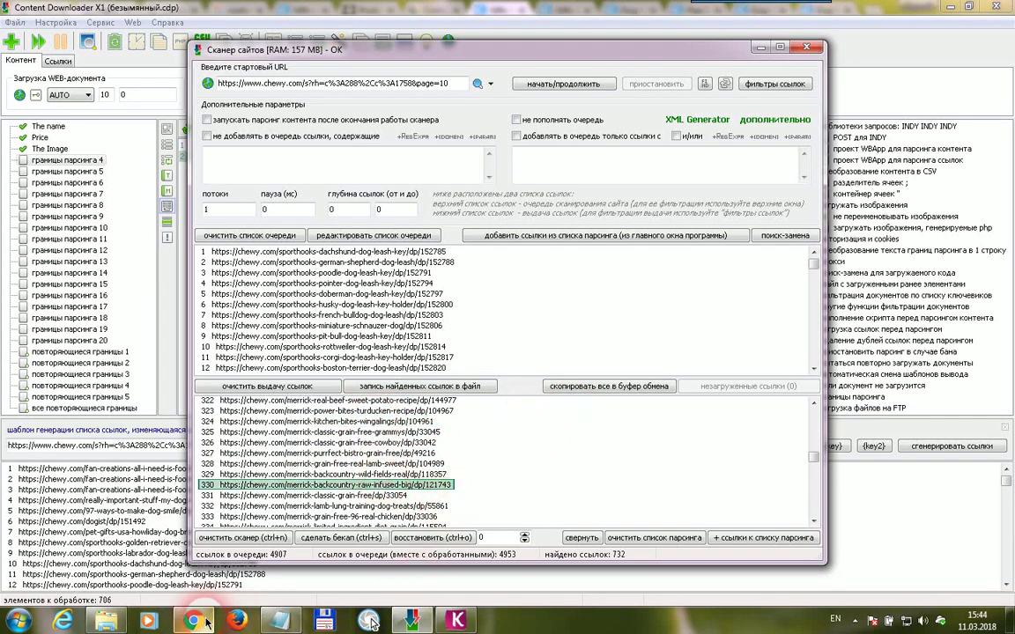
Review the /dp/ link template in the scanner's link filter settings, and close the settings
click(750, 86)
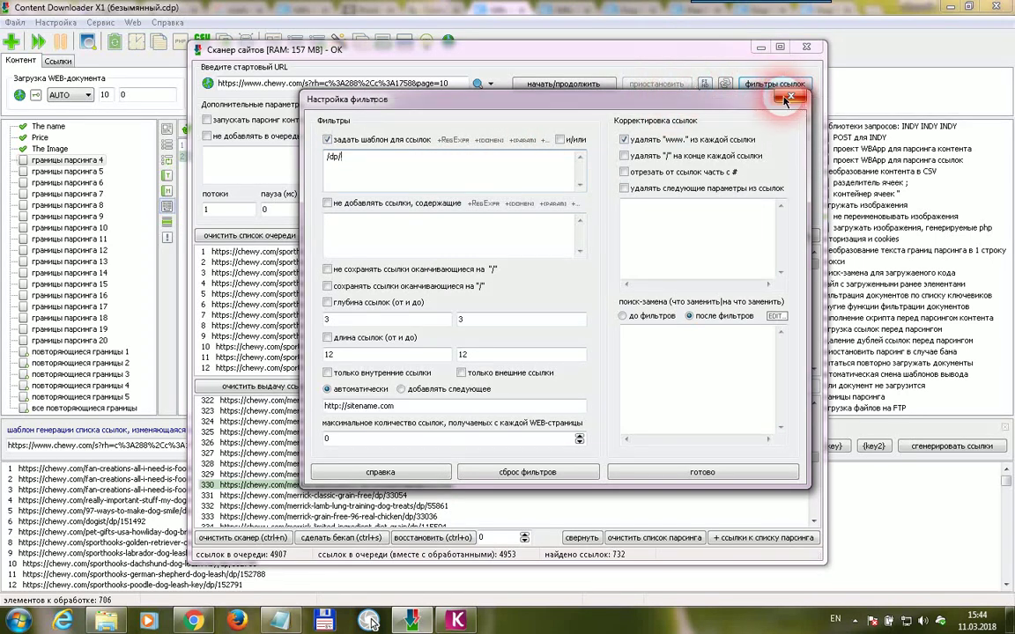
click(790, 98)
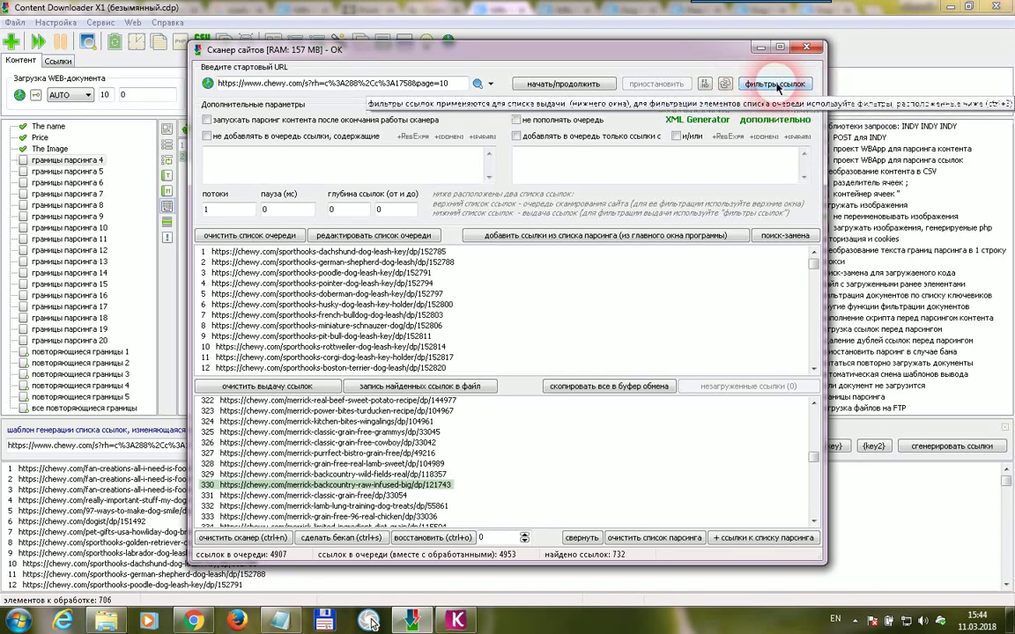
click(766, 85)
drag(432, 167, 313, 151)
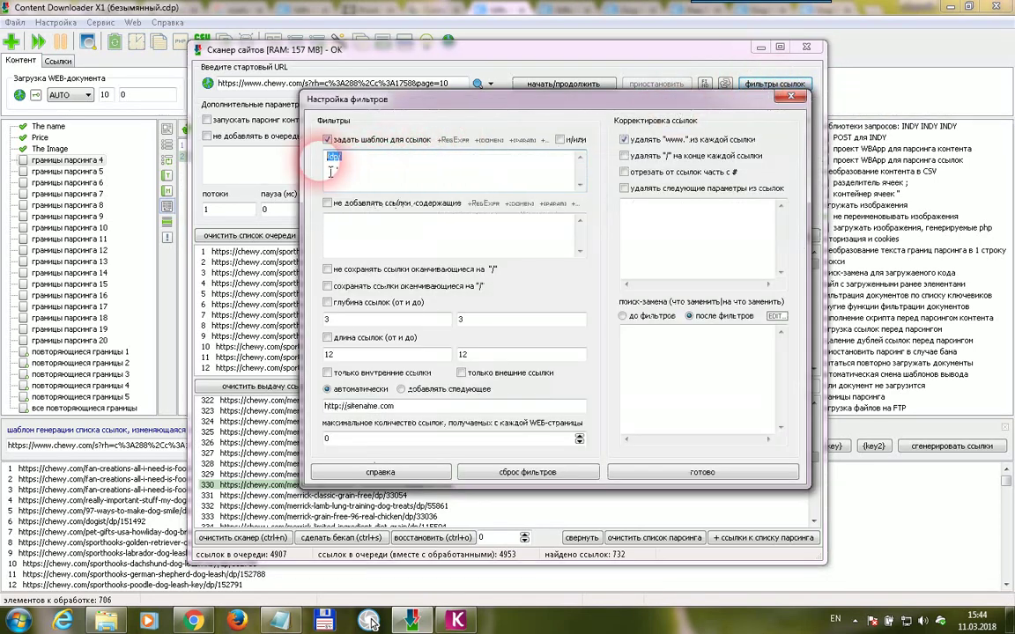
click(787, 99)
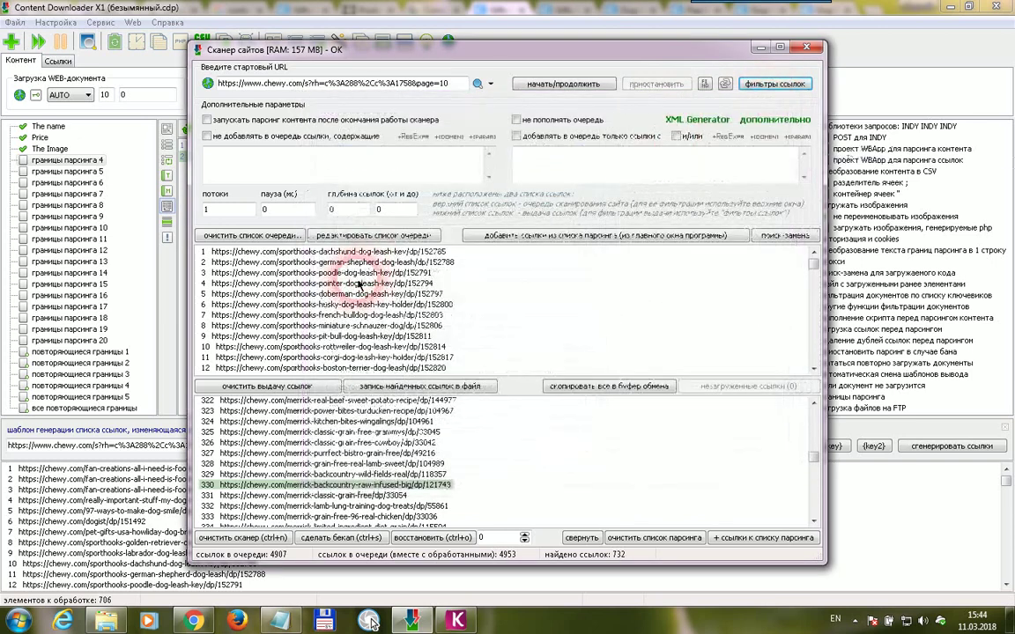
Compare the found links with the scan queue entries, and highlight the "Scan queue" note in Notepad
click(407, 442)
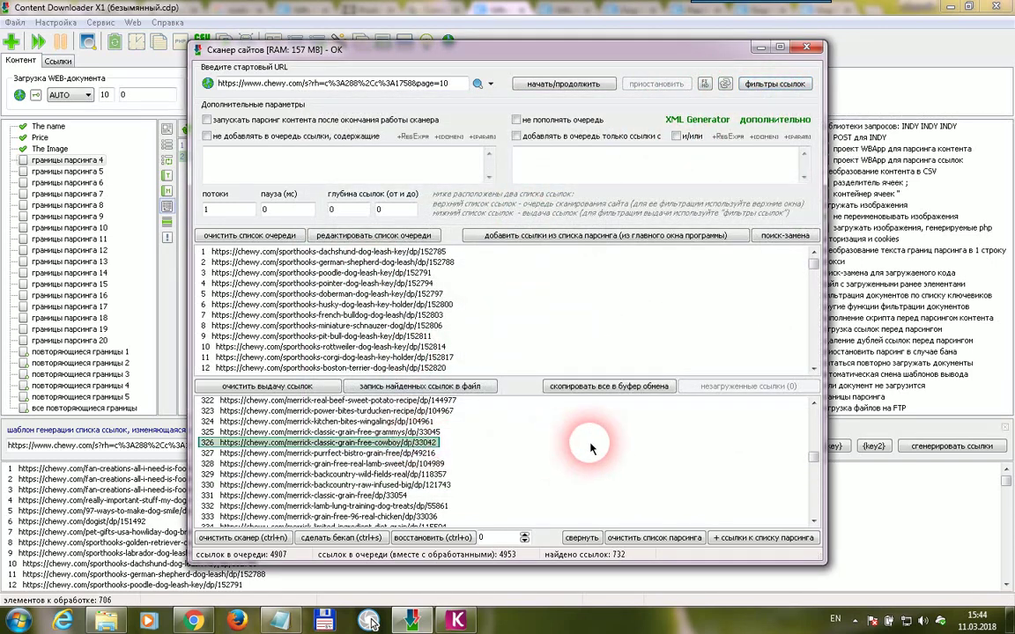
click(328, 294)
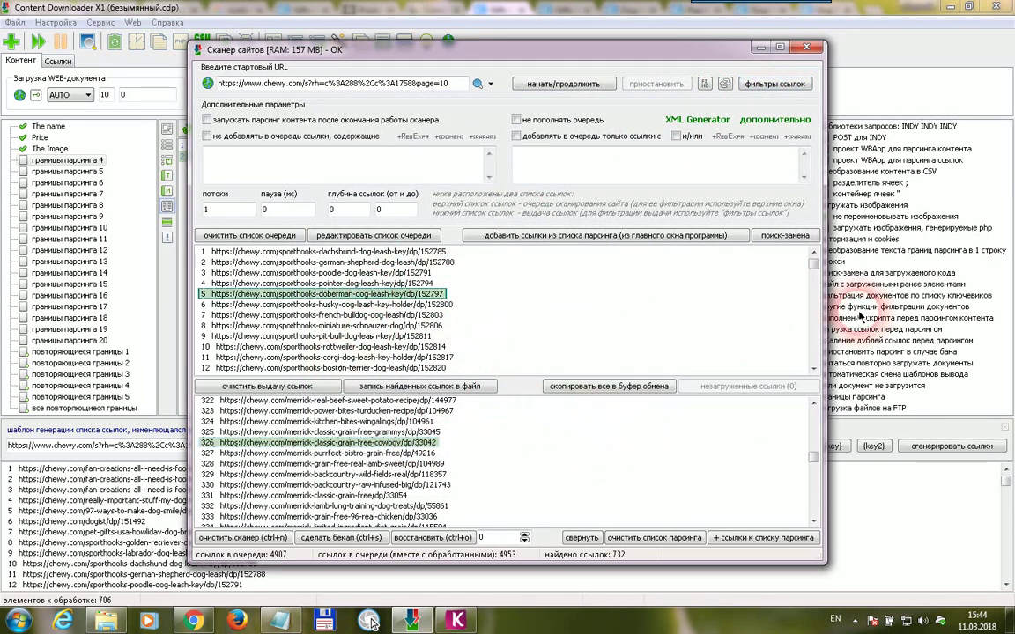
click(335, 358)
click(337, 251)
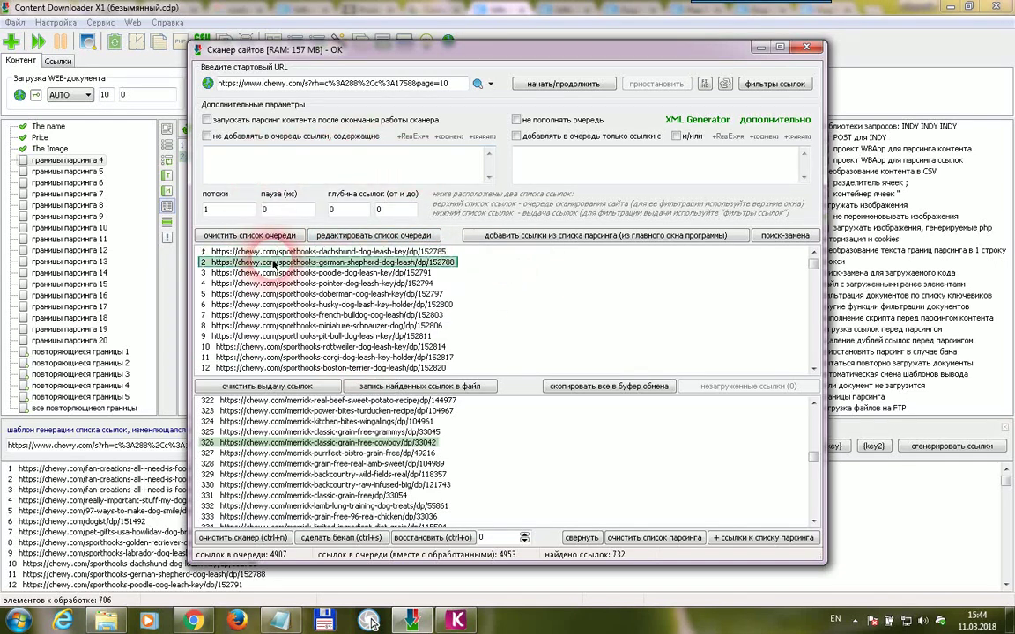
click(293, 326)
click(294, 621)
drag(517, 311, 372, 306)
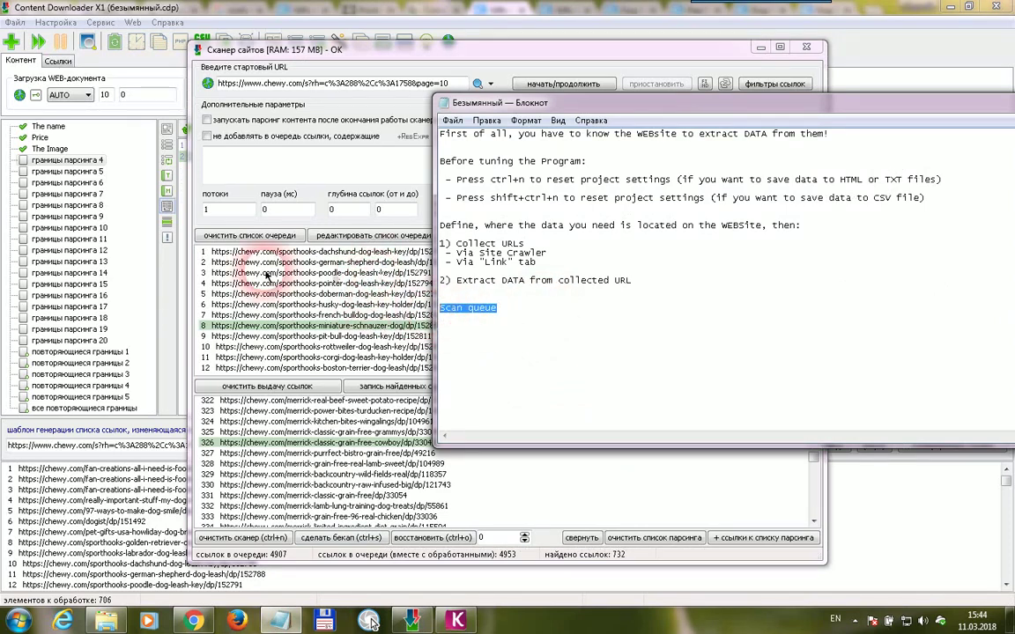
Return to the scanner and examine the start URL and the scan queue from its first entry to its last
click(236, 254)
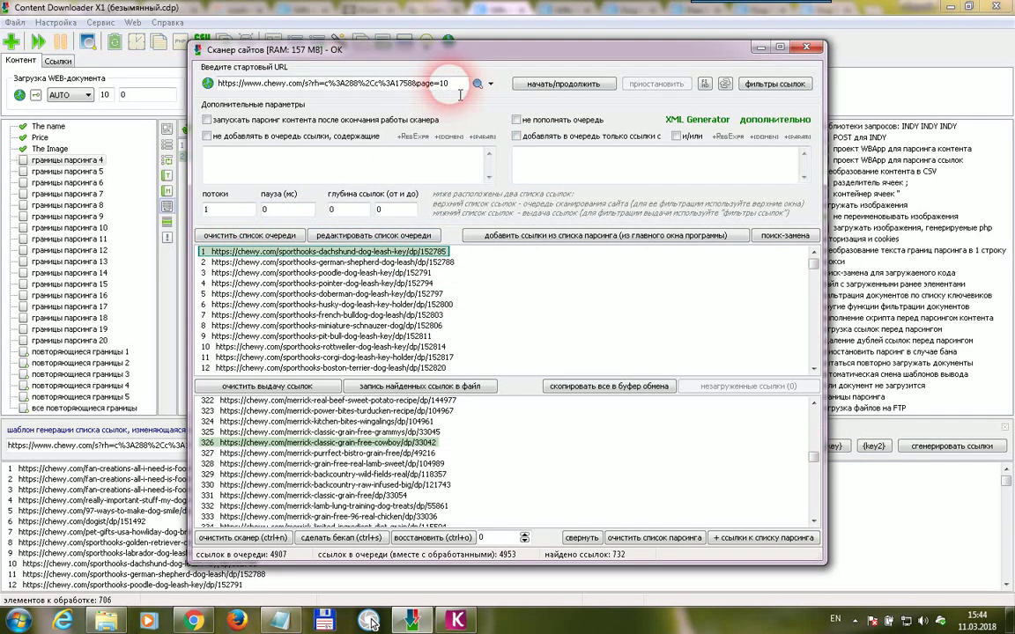
double_click(265, 83)
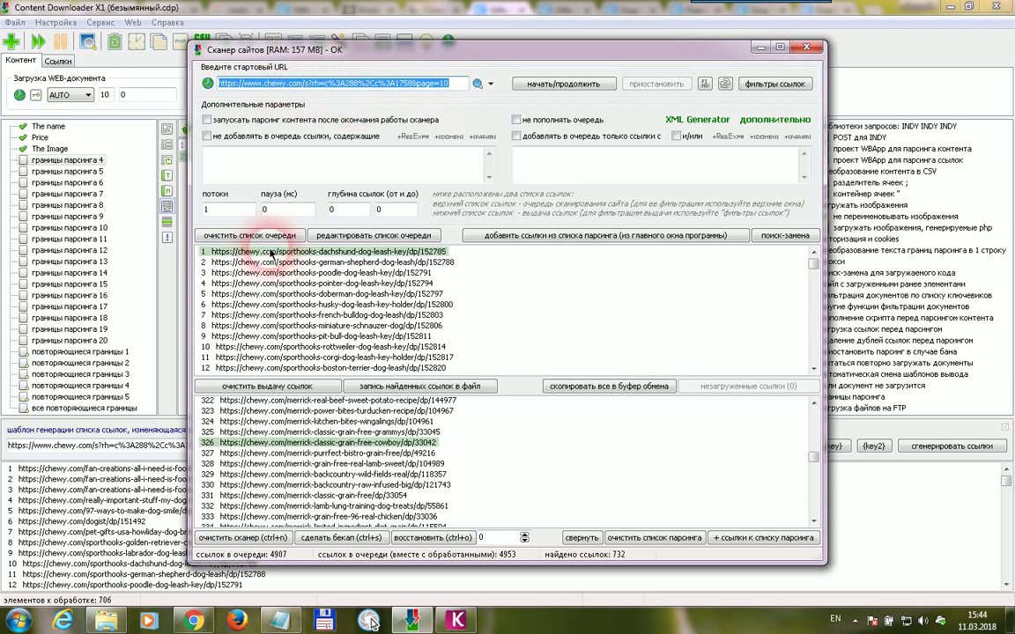
click(273, 258)
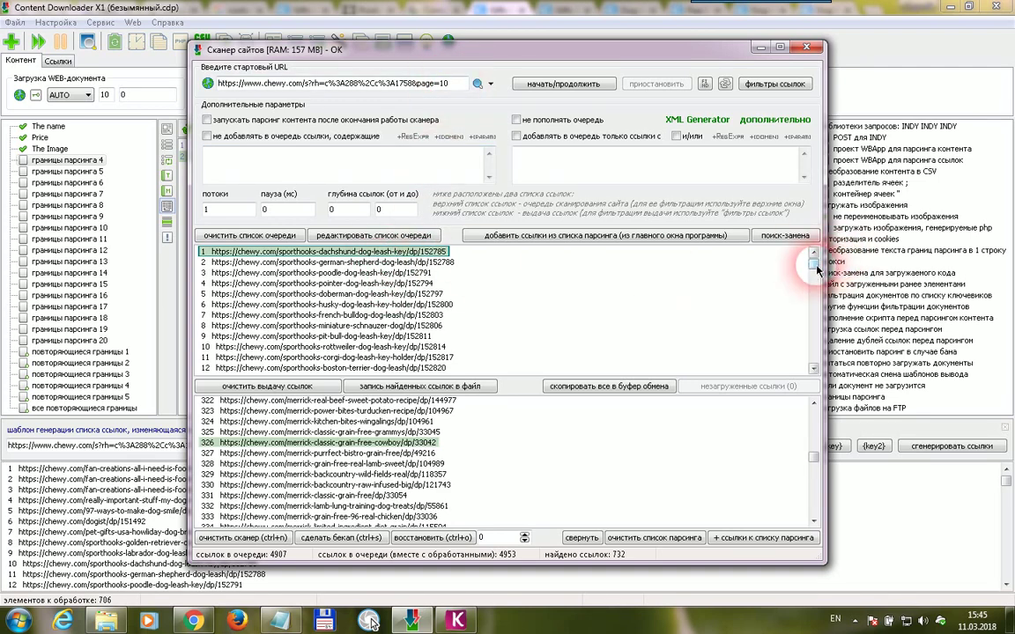
drag(815, 268, 817, 365)
click(372, 370)
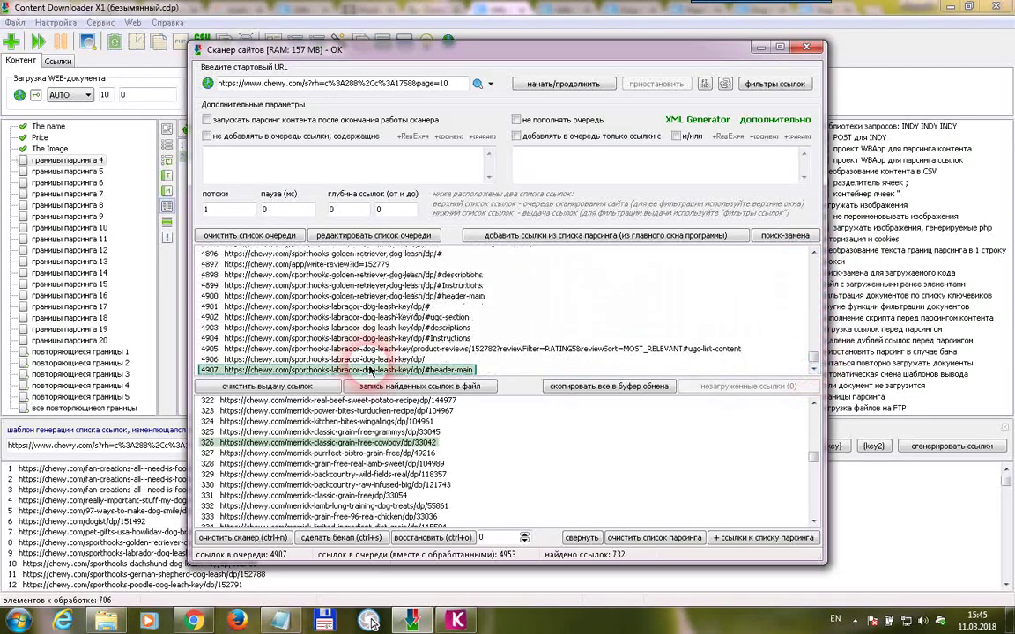
shift+click(365, 298)
drag(815, 362, 814, 260)
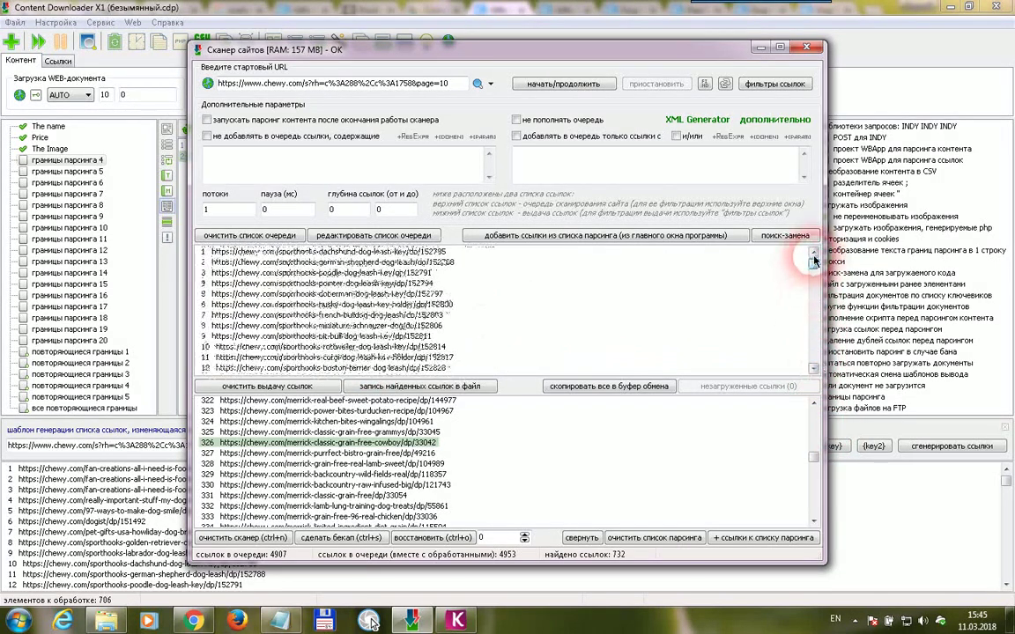
click(334, 280)
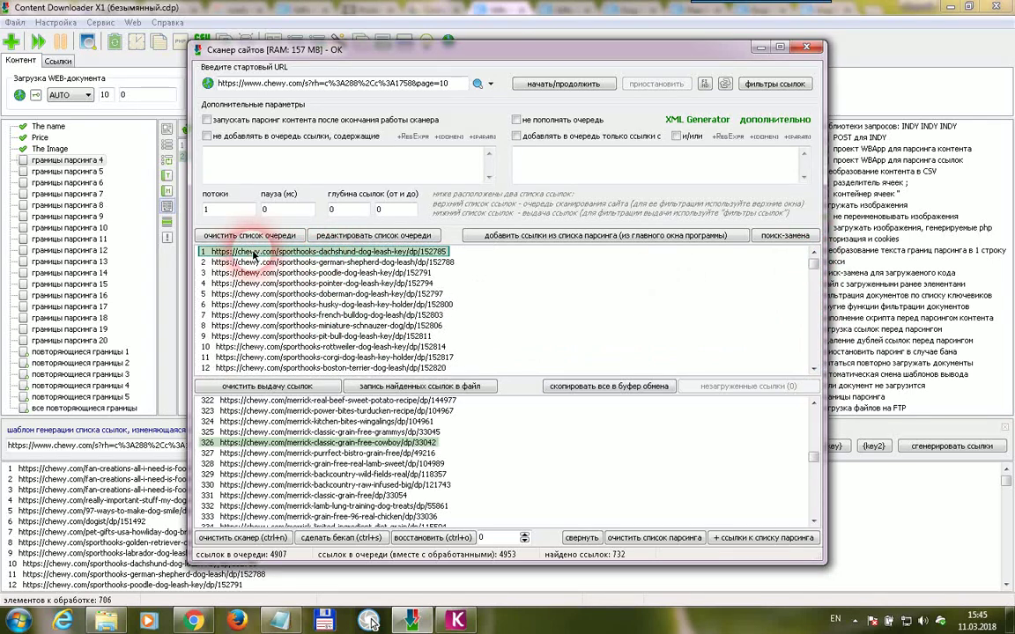
click(315, 255)
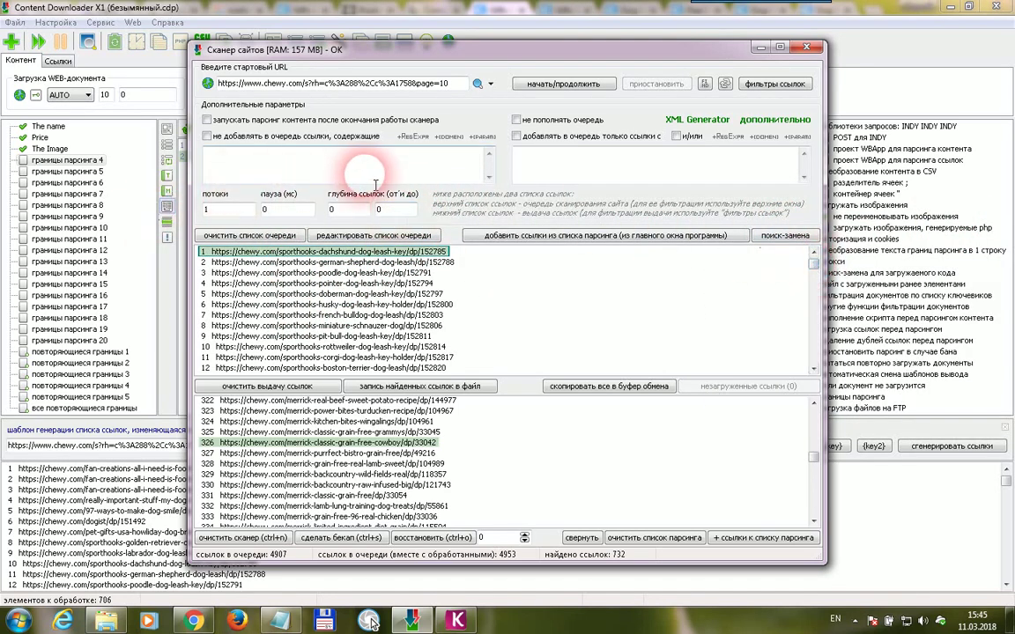
mouse_move(192, 622)
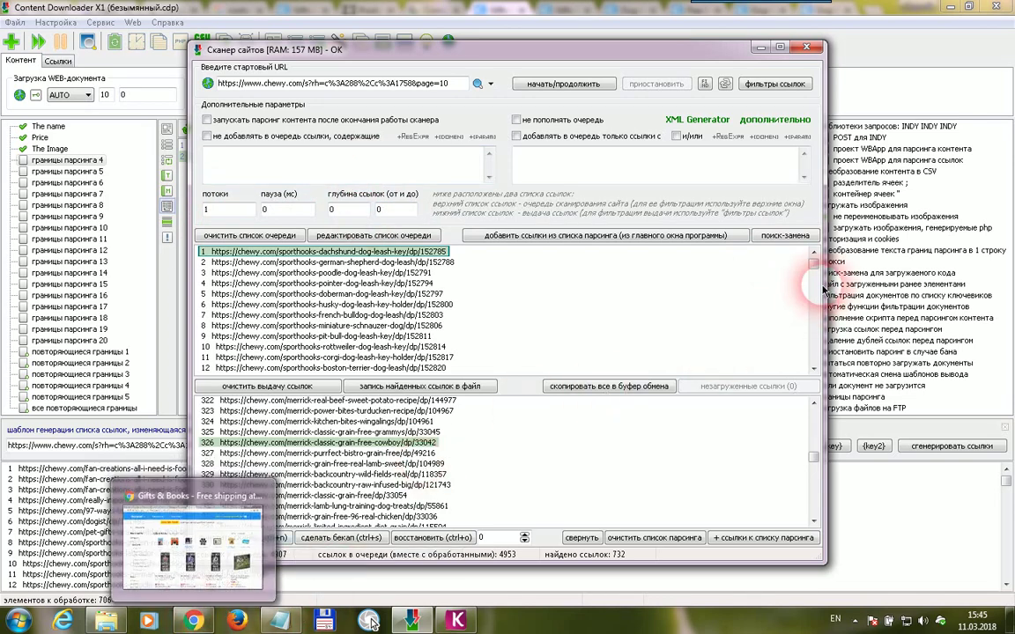
Examine the product, brand and category links that fill the scan queue
drag(814, 265, 878, 266)
click(370, 297)
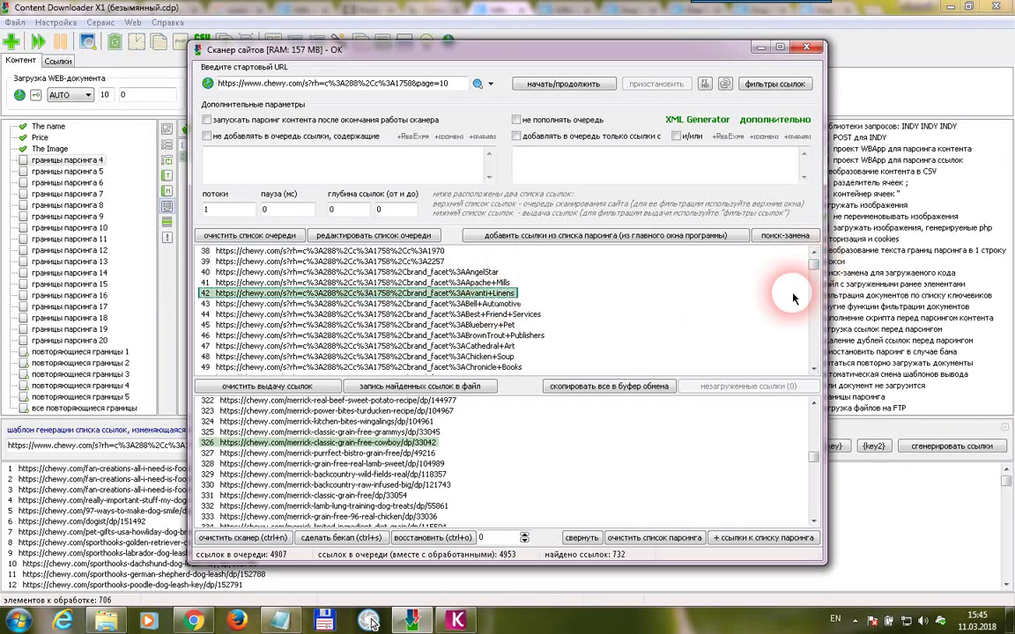
drag(814, 268, 880, 269)
scroll(432, 295, up, 9)
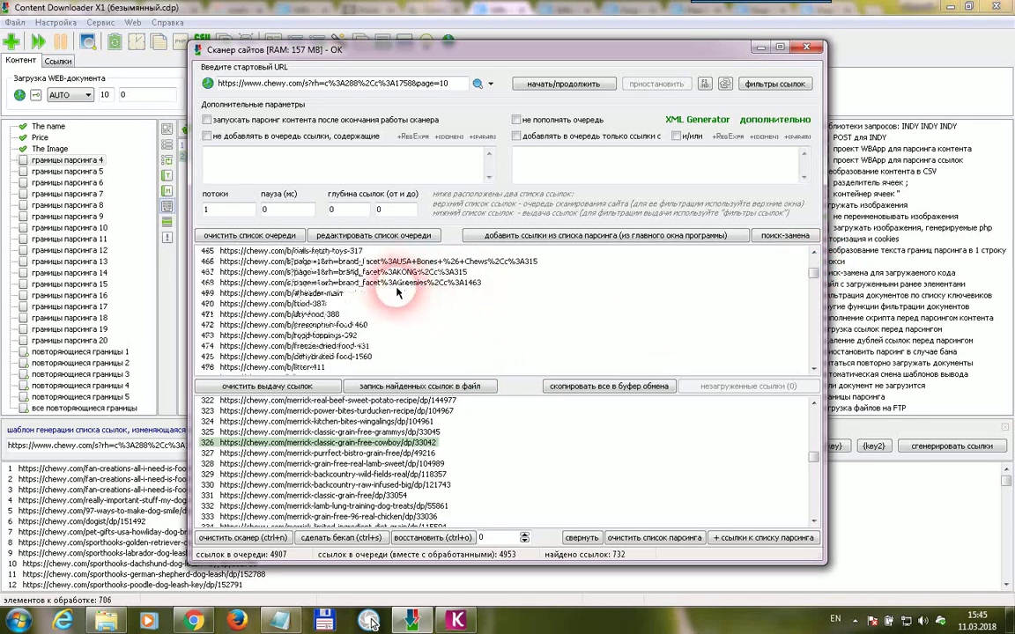
click(342, 304)
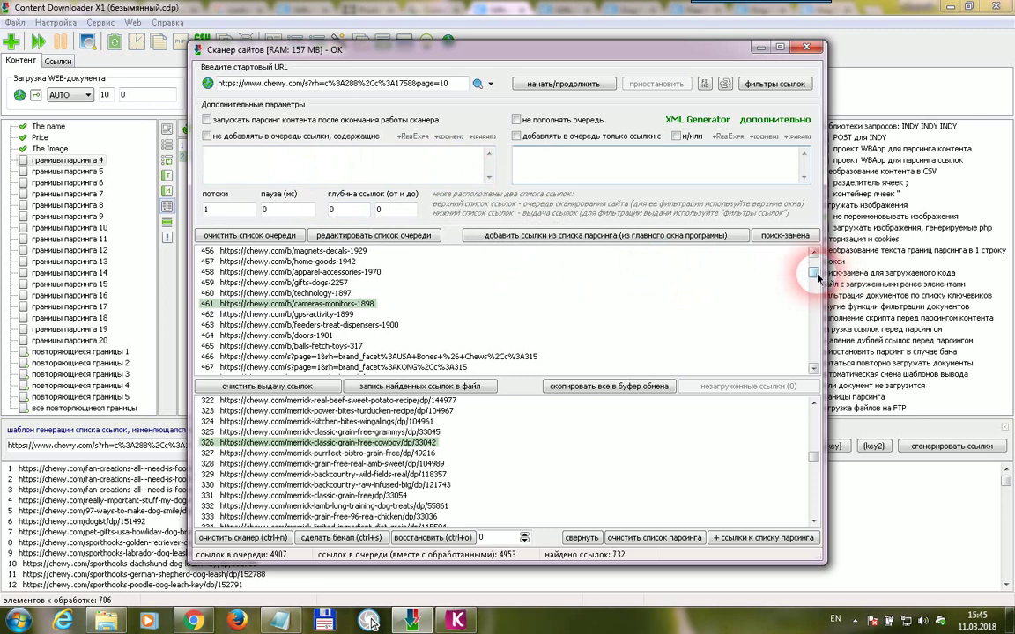
drag(817, 276, 819, 265)
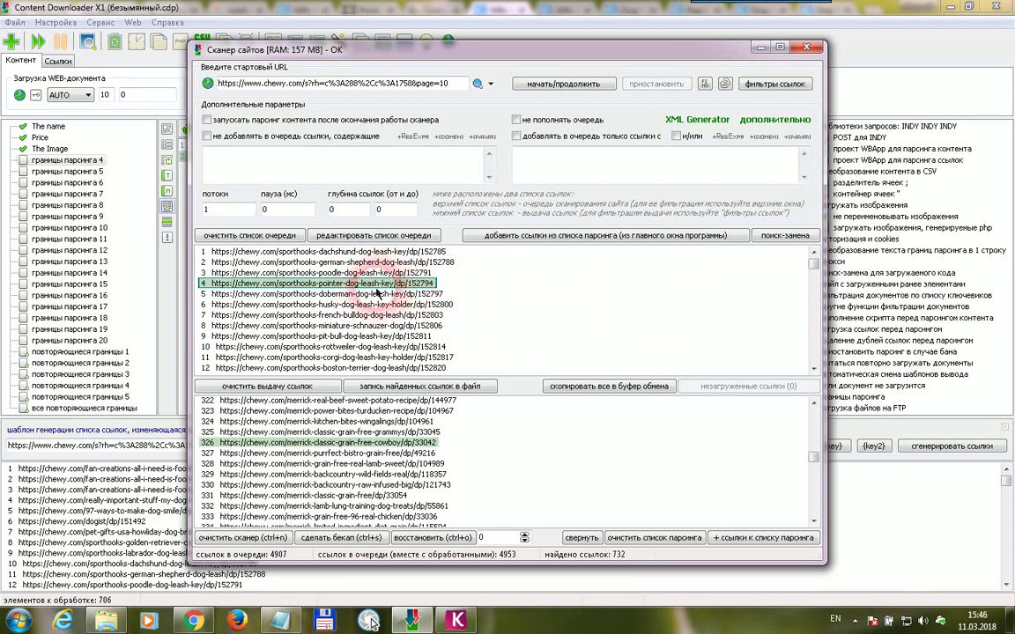
Allow only links containing /dp/ into the scan queue, and restart the scan with the queue and found links cleared
click(610, 173)
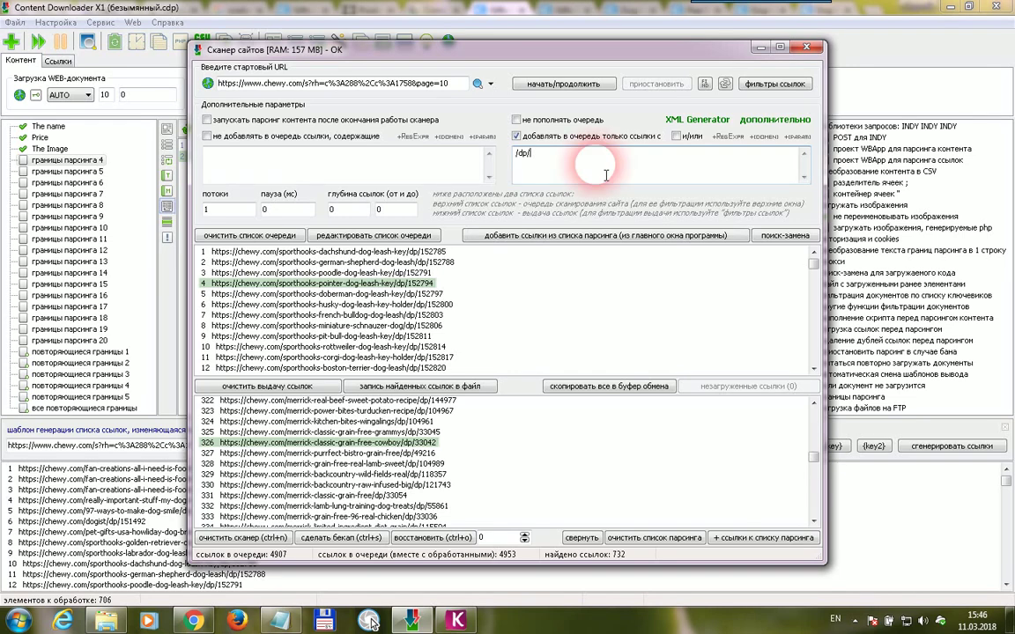
click(249, 235)
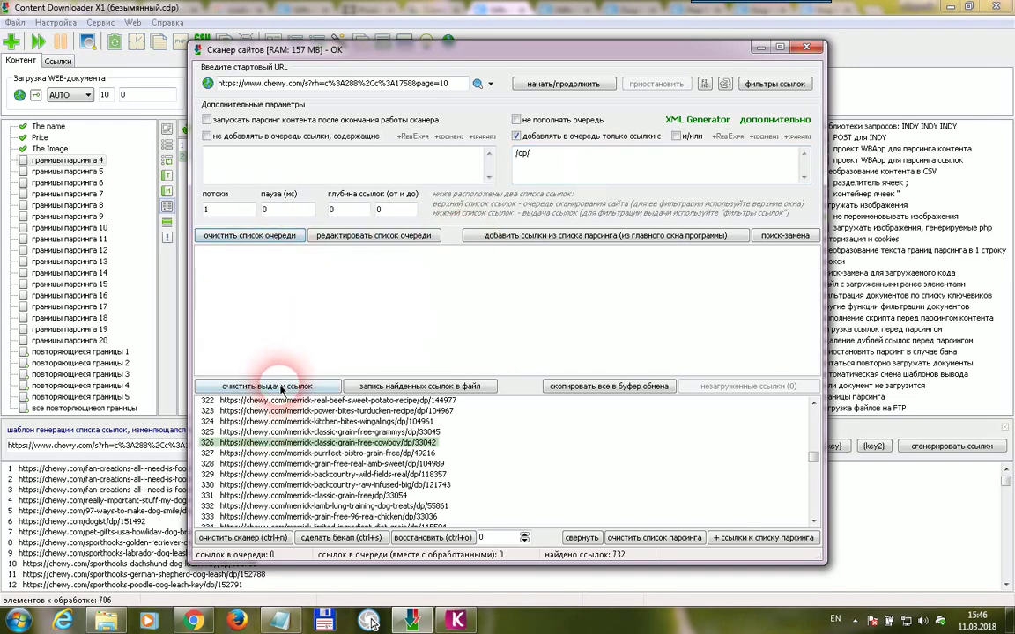
click(281, 388)
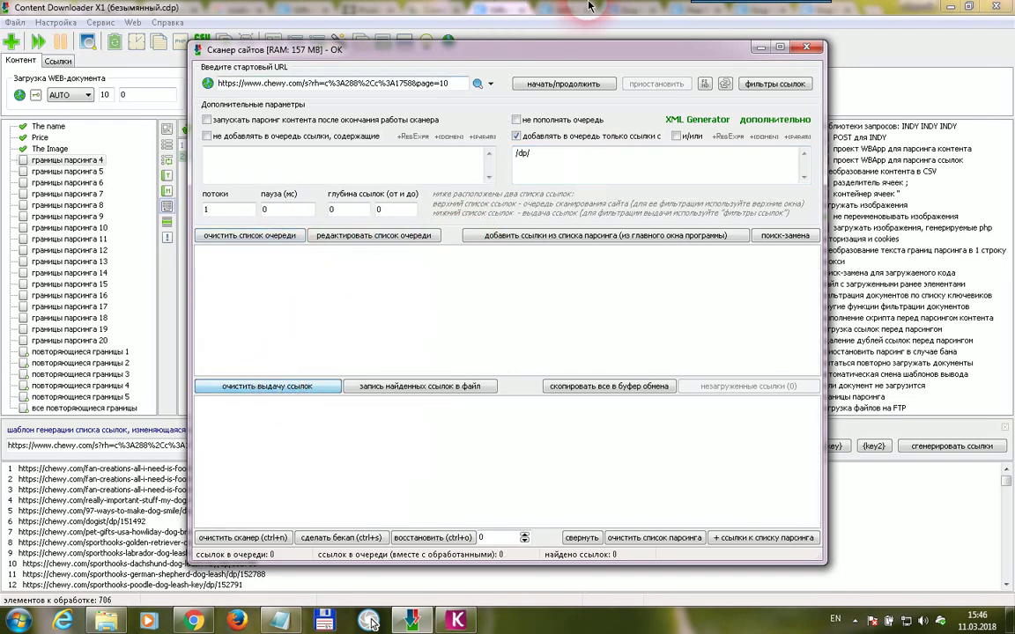
click(522, 83)
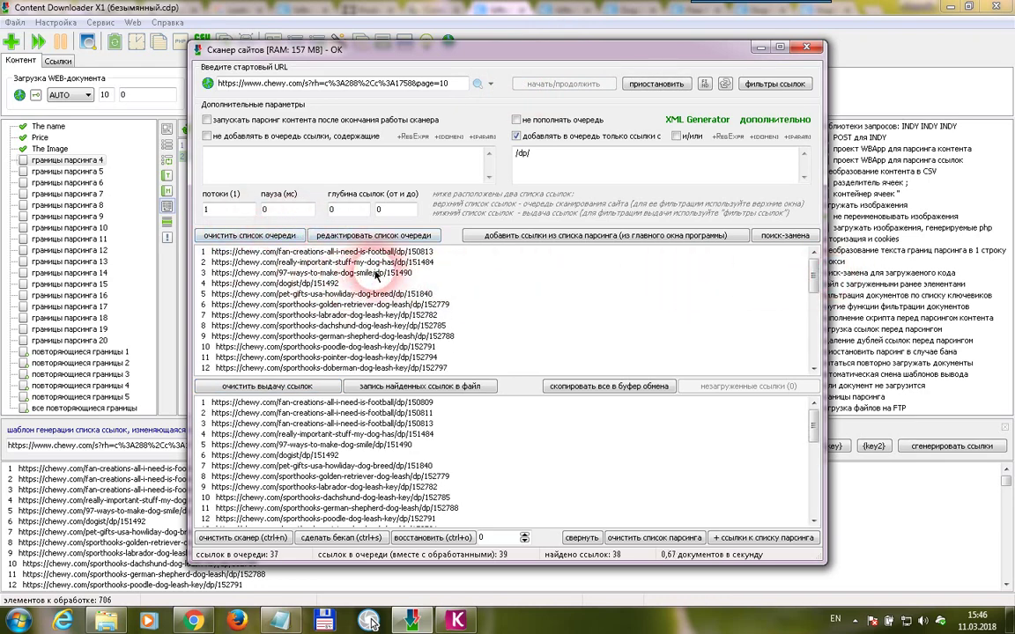
Check the filtered /dp/ entries in the scan queue while it fills, and pause the scan
click(302, 346)
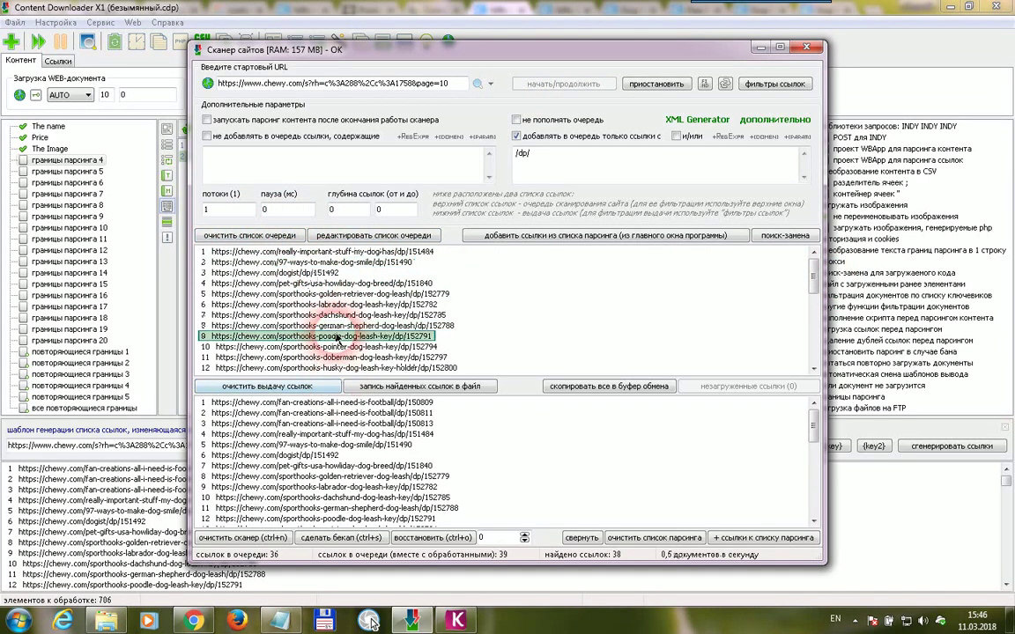
drag(812, 275, 555, 312)
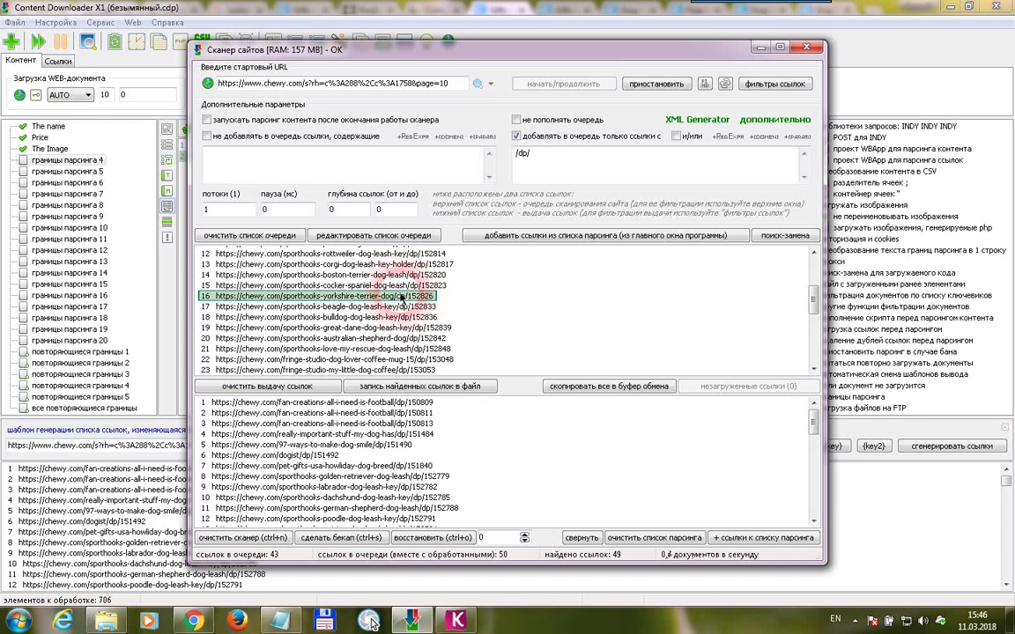
click(817, 337)
click(628, 88)
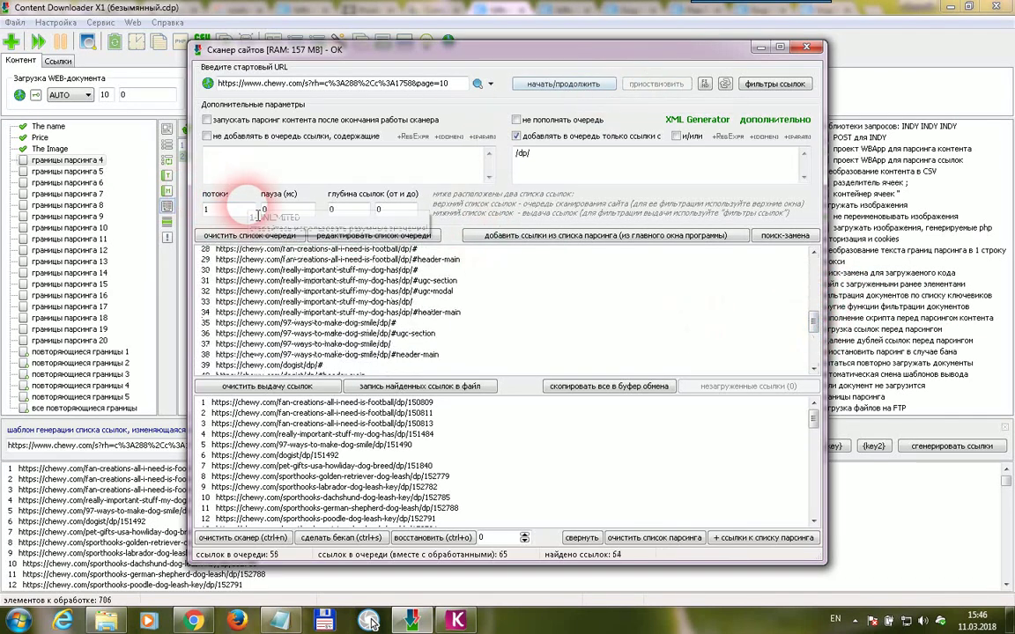
Set the scanner to 10 threads, and run the scan briefly before pausing it
double_click(208, 209)
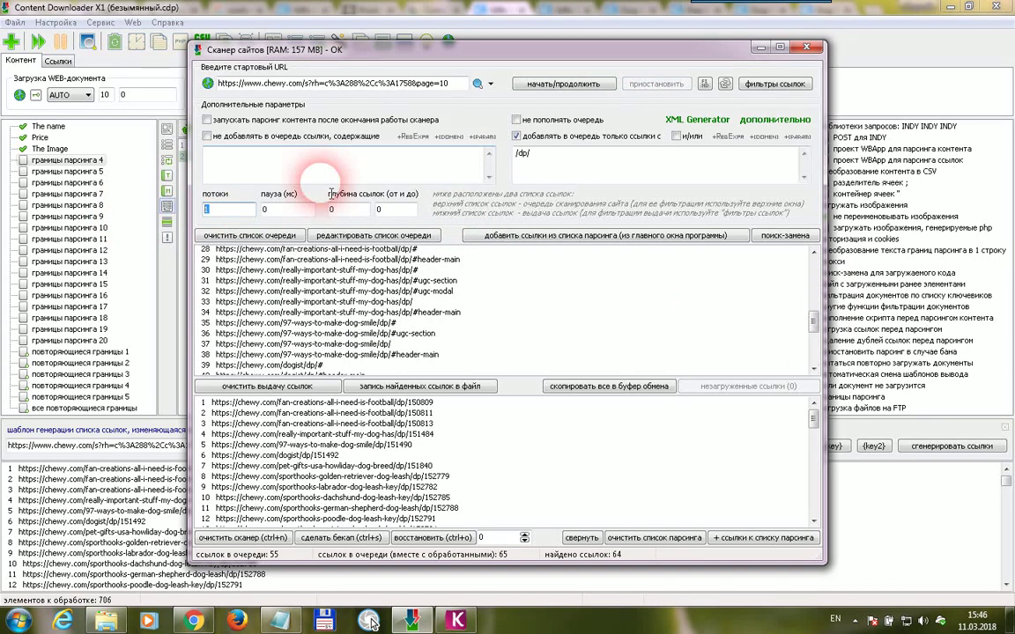
text(10)
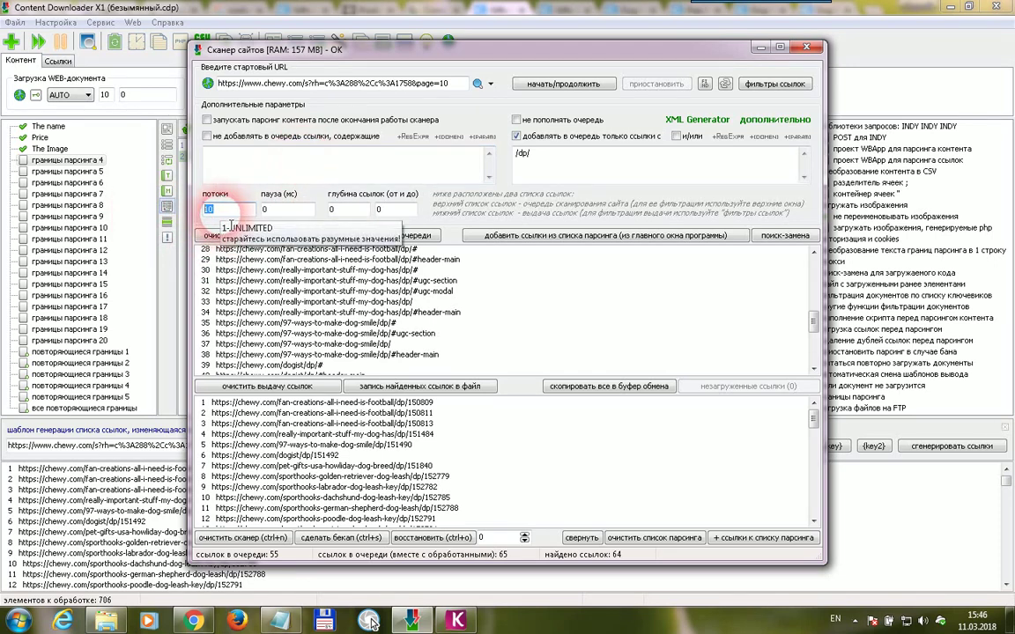
click(529, 83)
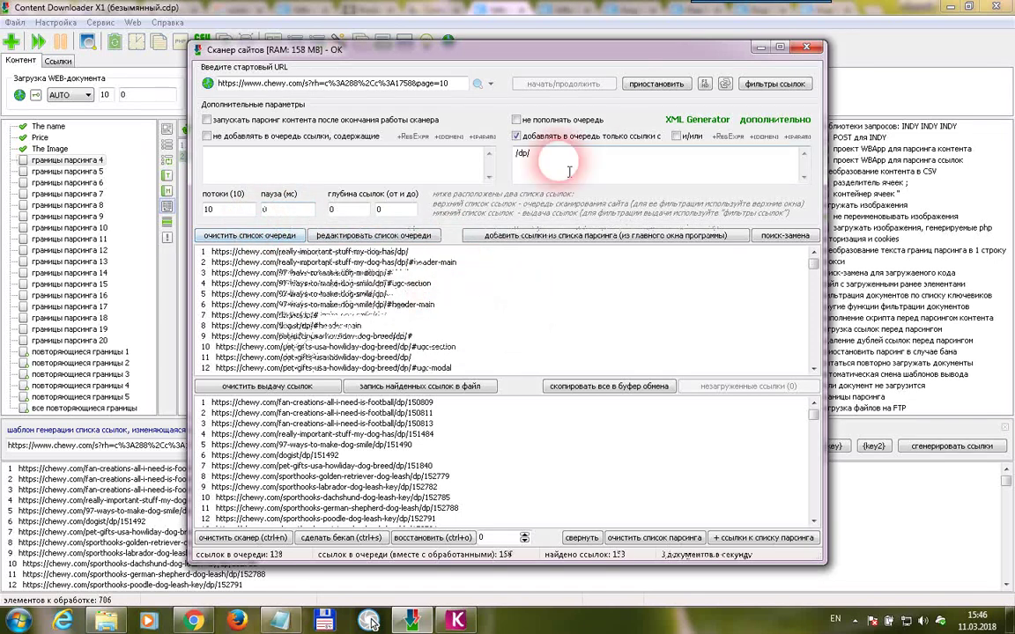
click(655, 82)
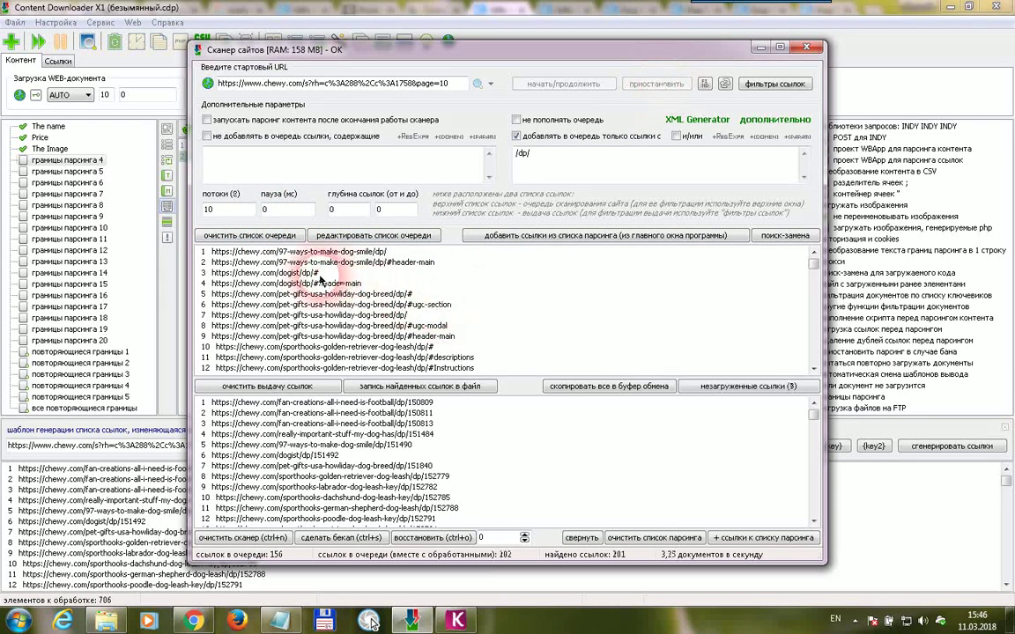
Note "#" under "Scan queue" in Notepad, and compare it with the dogist links in the scanner's queue
click(313, 274)
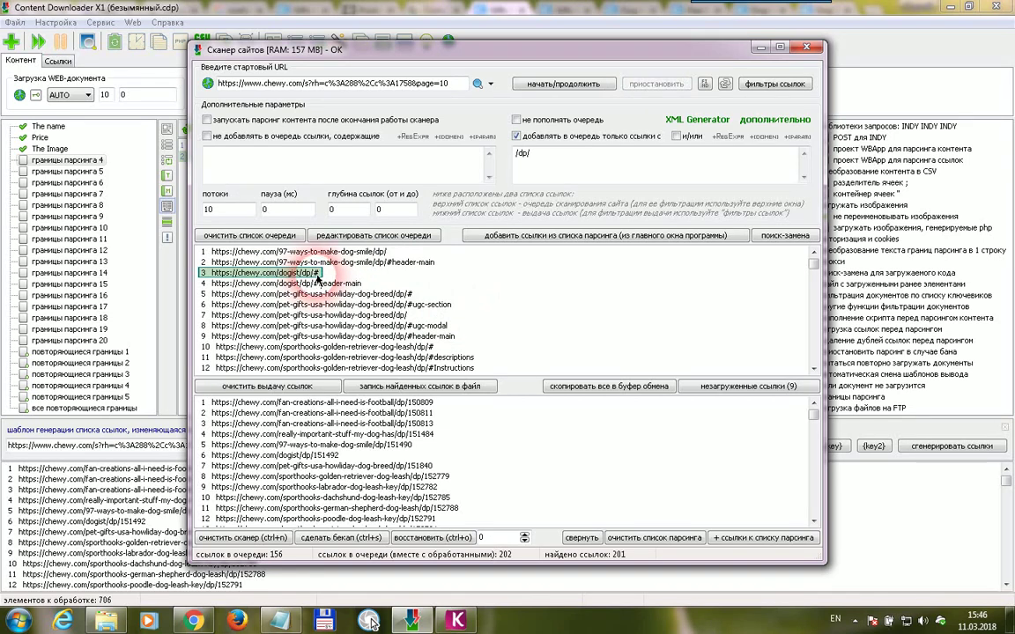
click(419, 622)
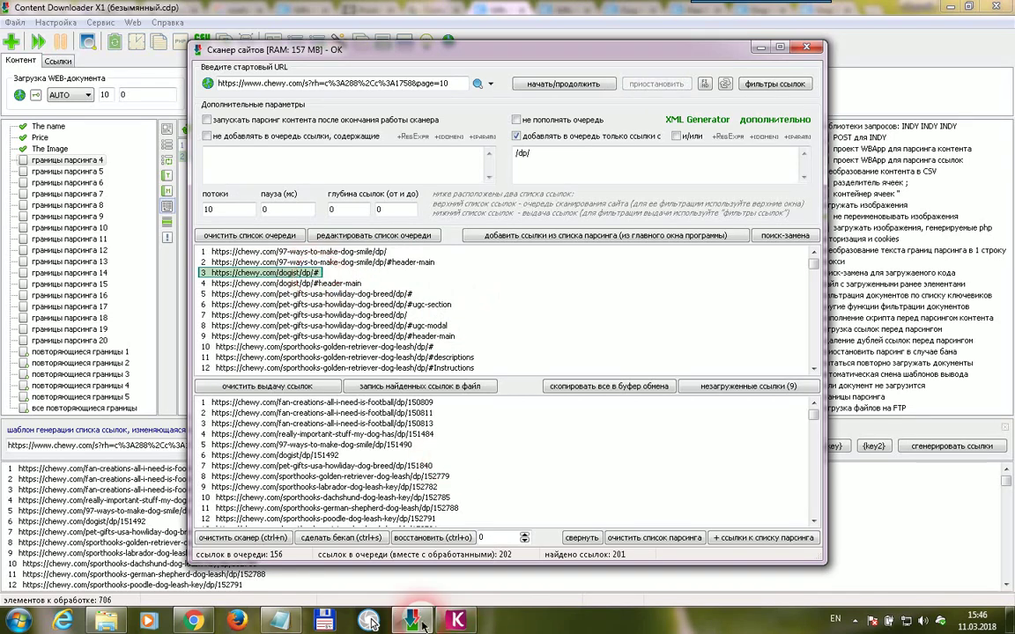
click(279, 622)
click(572, 330)
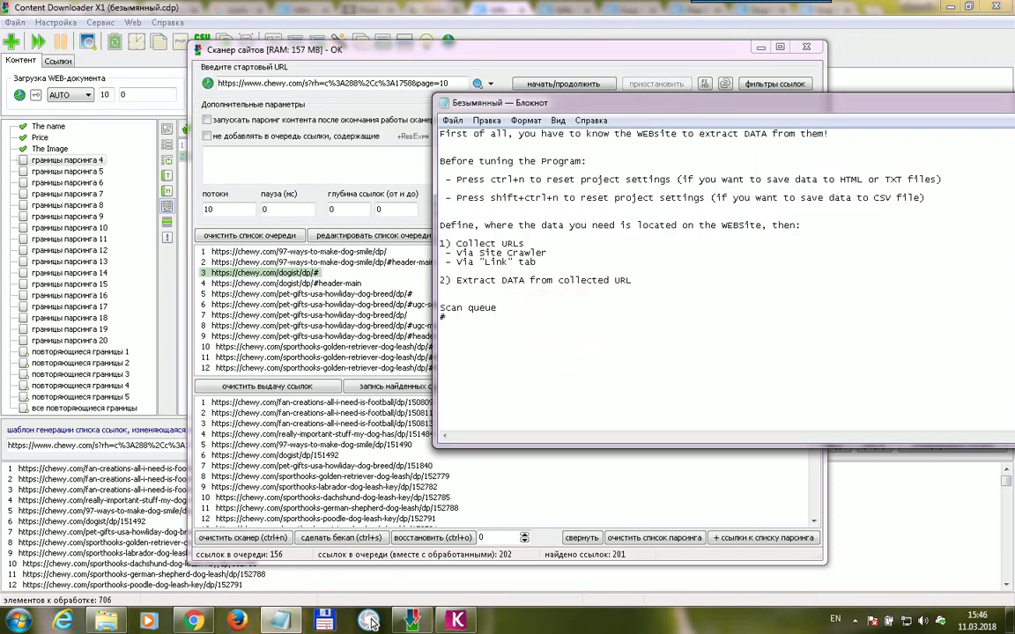
key(shift+Home)
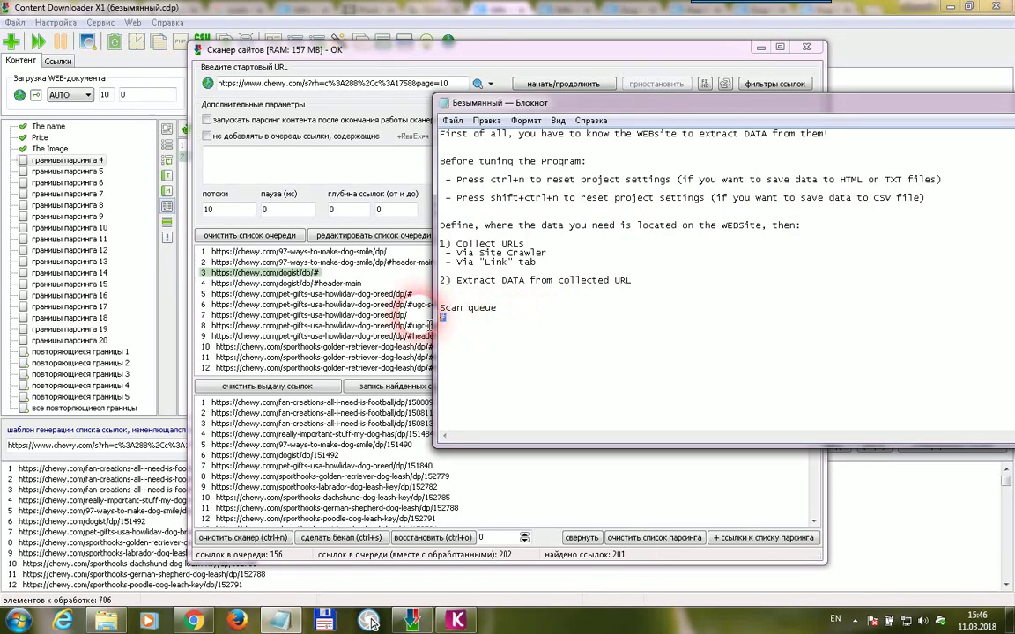
click(336, 279)
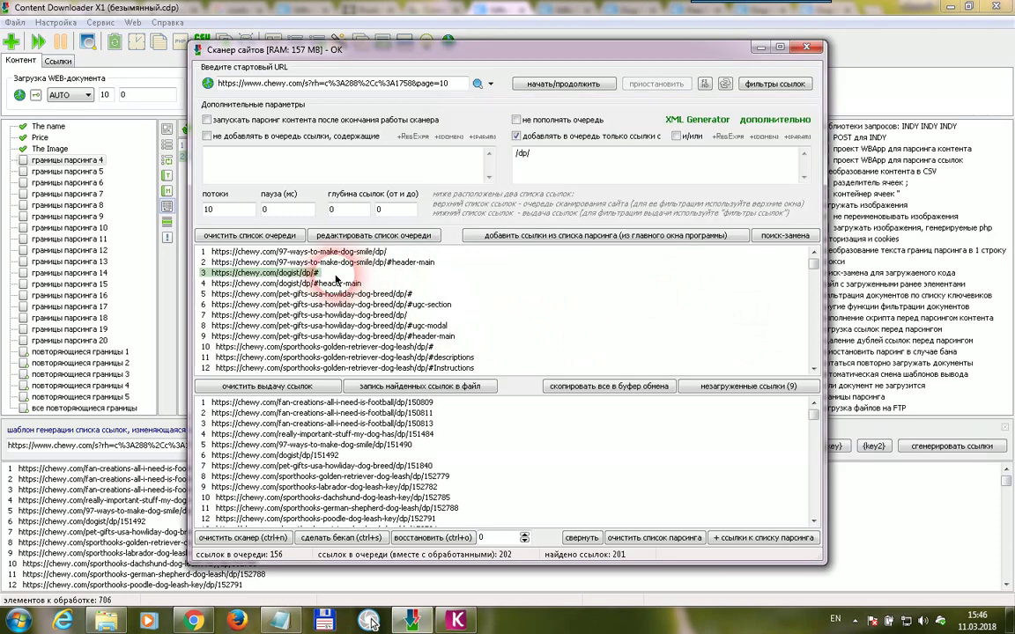
click(310, 284)
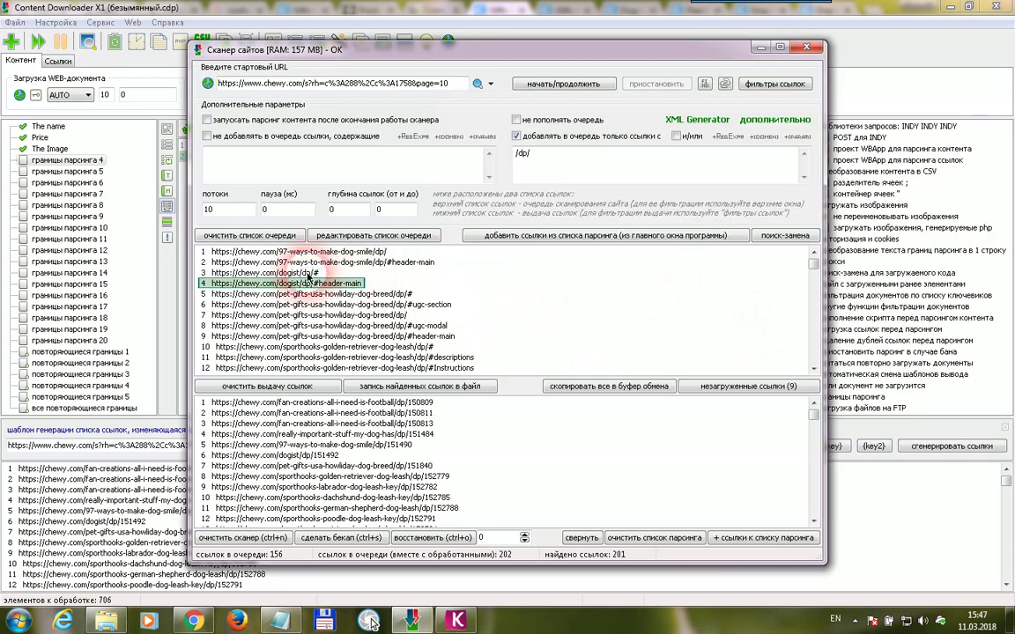
Exclude links containing # from the scan queue, and rerun the scan from cleared lists, pausing it after checking the queue
click(409, 166)
text(#)
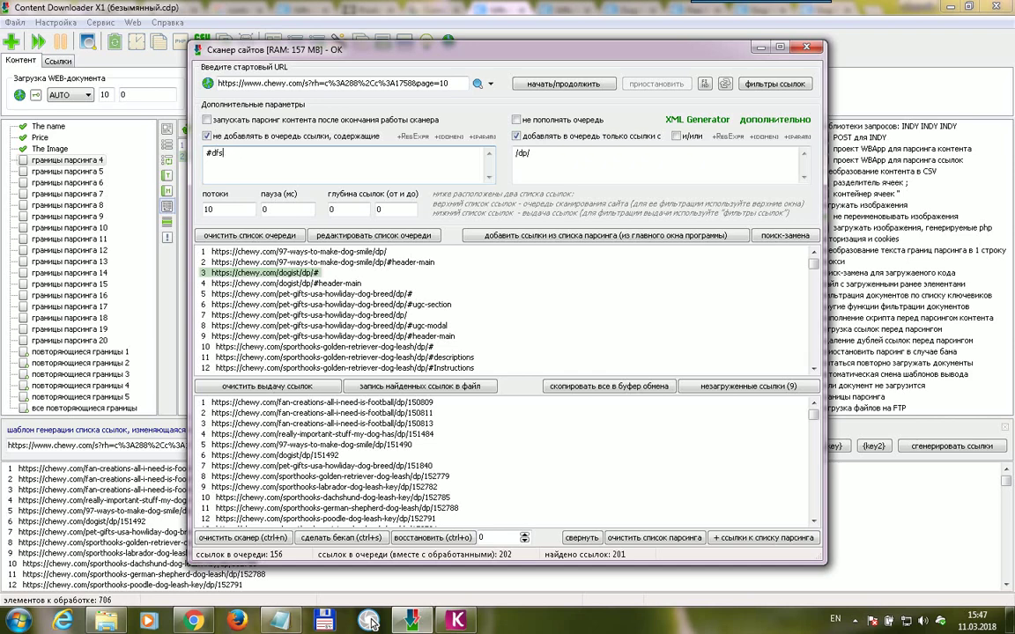
click(249, 236)
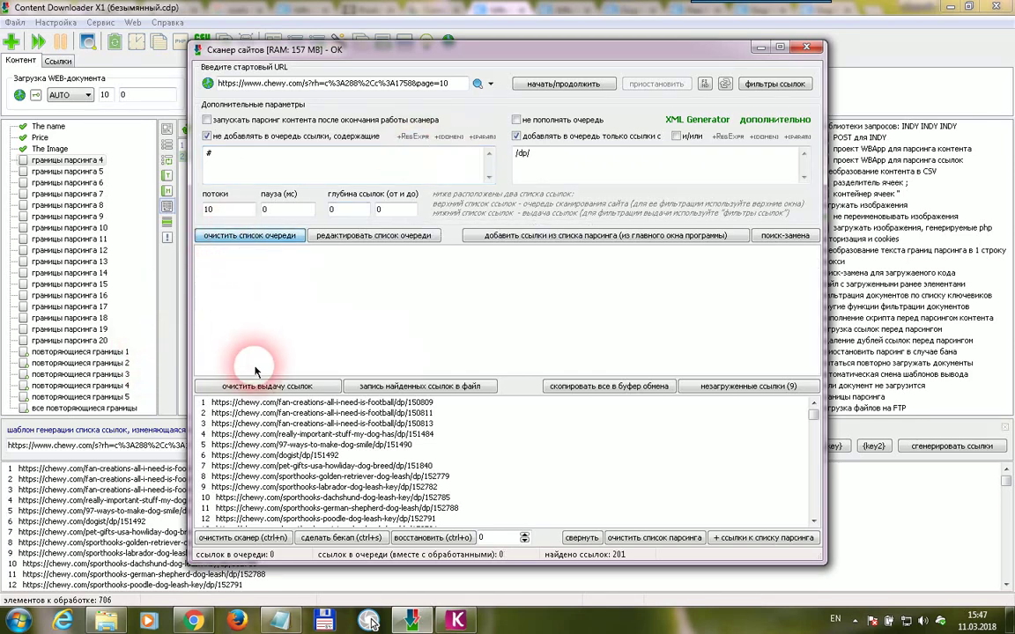
click(267, 386)
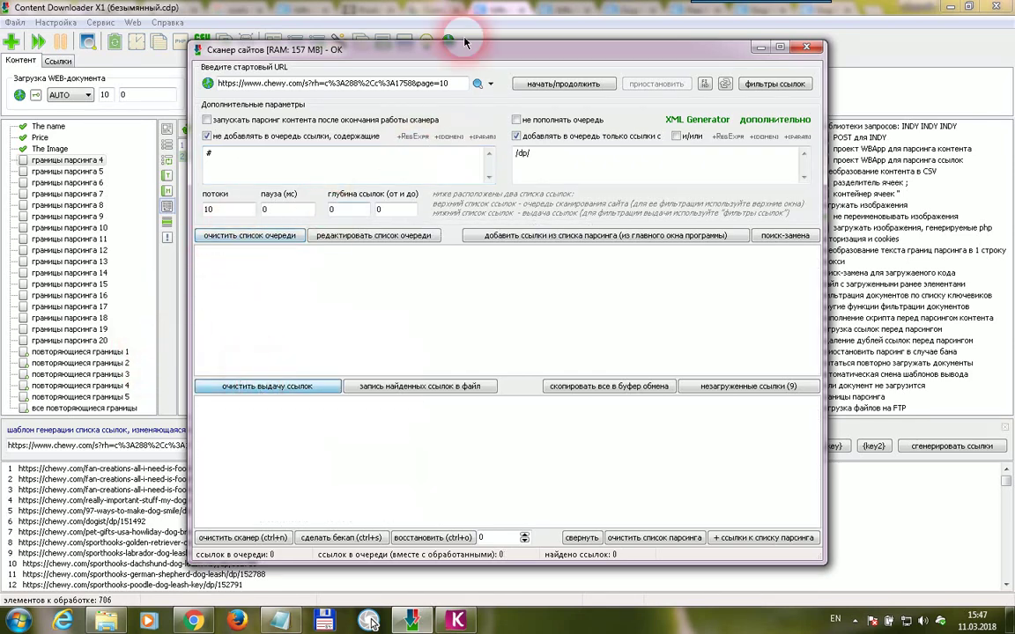
click(558, 84)
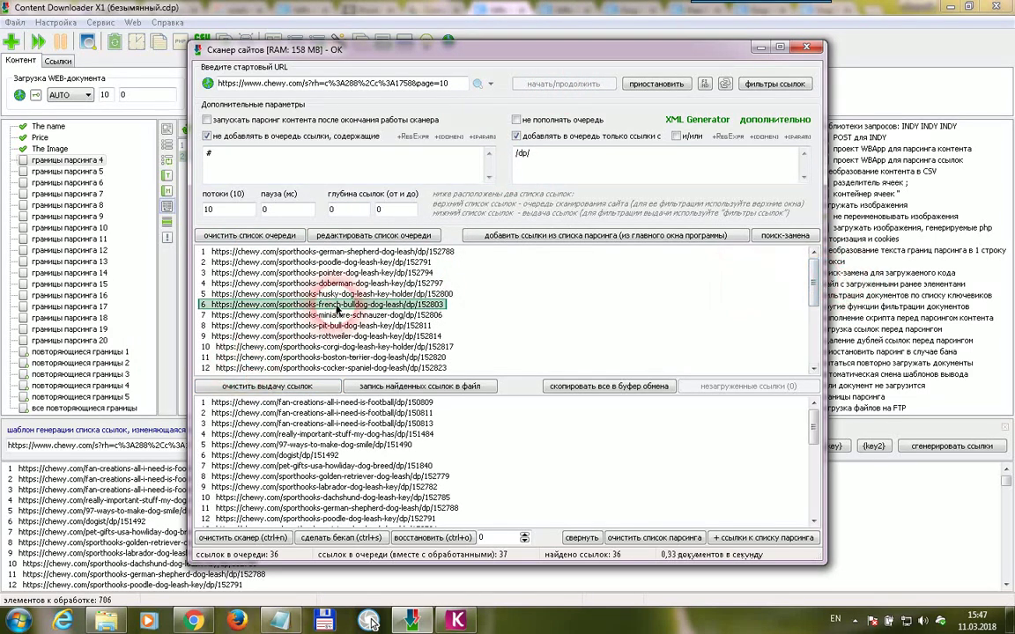
drag(810, 294, 353, 331)
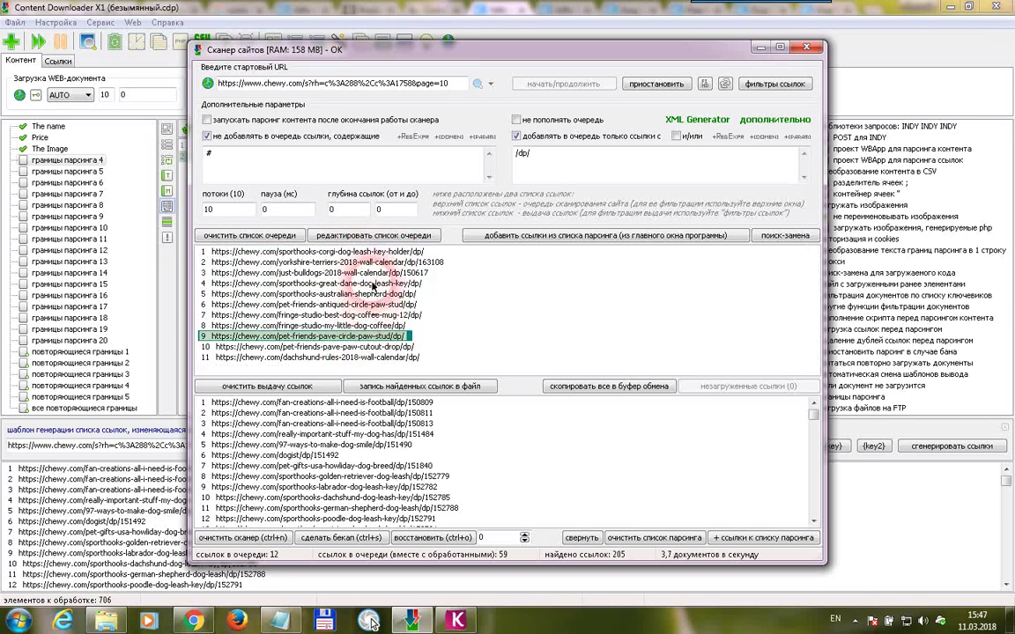
click(628, 83)
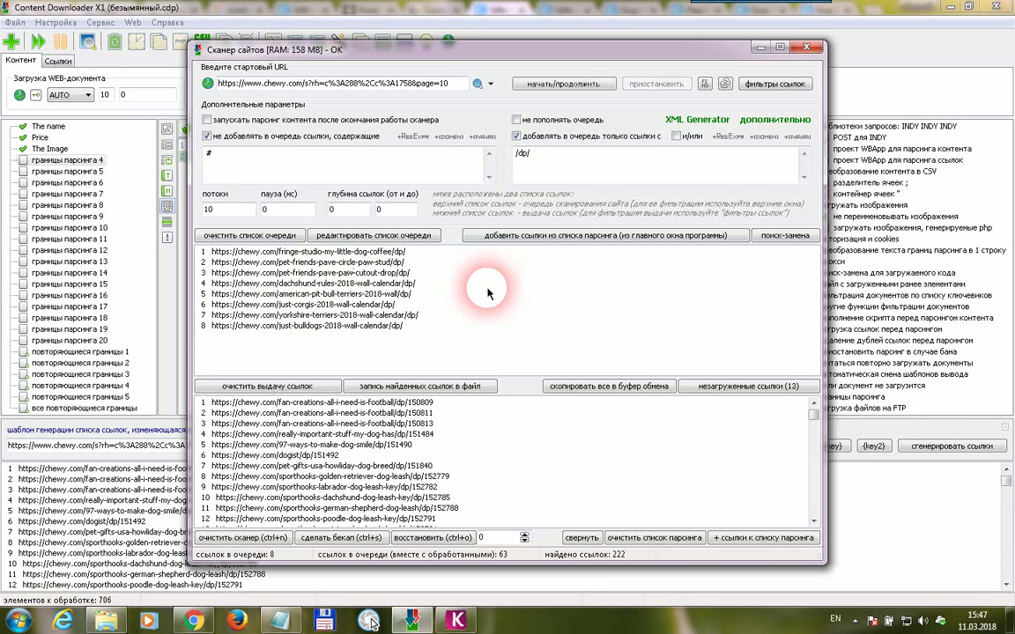
click(355, 211)
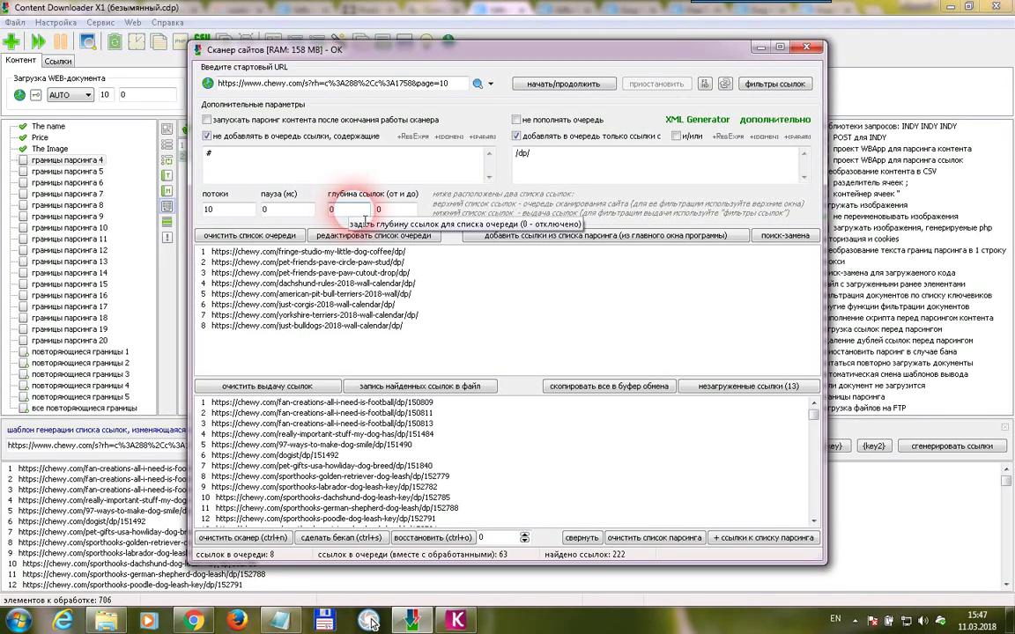
double_click(359, 213)
click(324, 621)
click(637, 346)
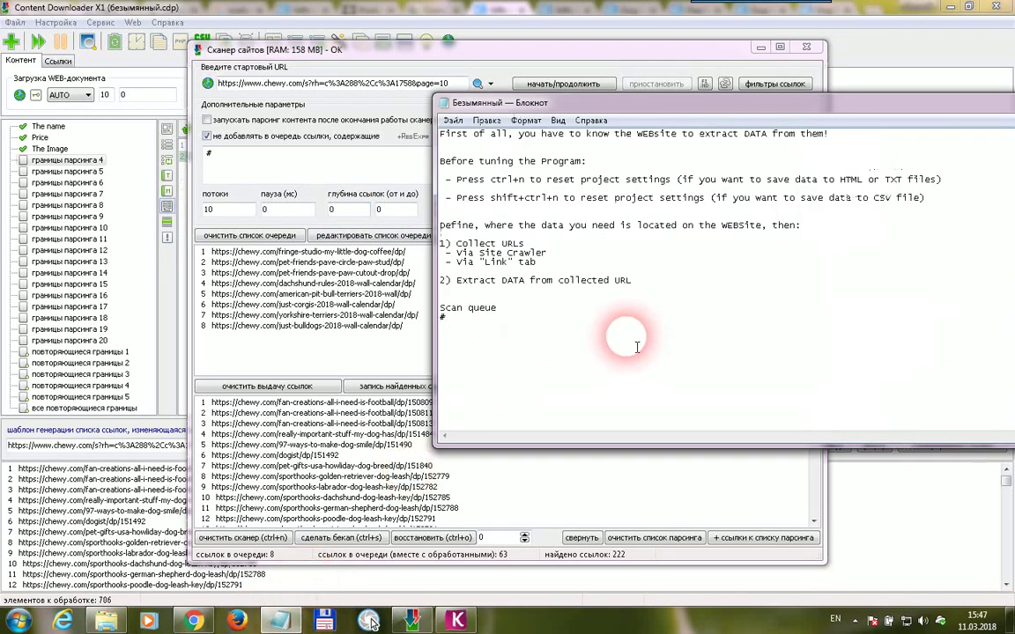
key(Return)
key(Return)
key(Return)
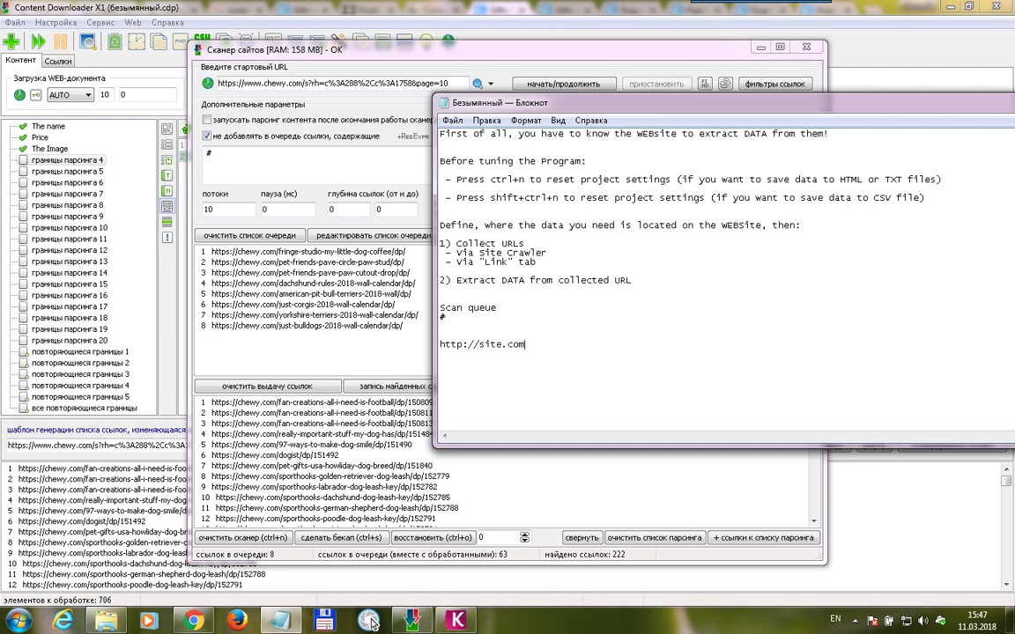
key(shift+Home)
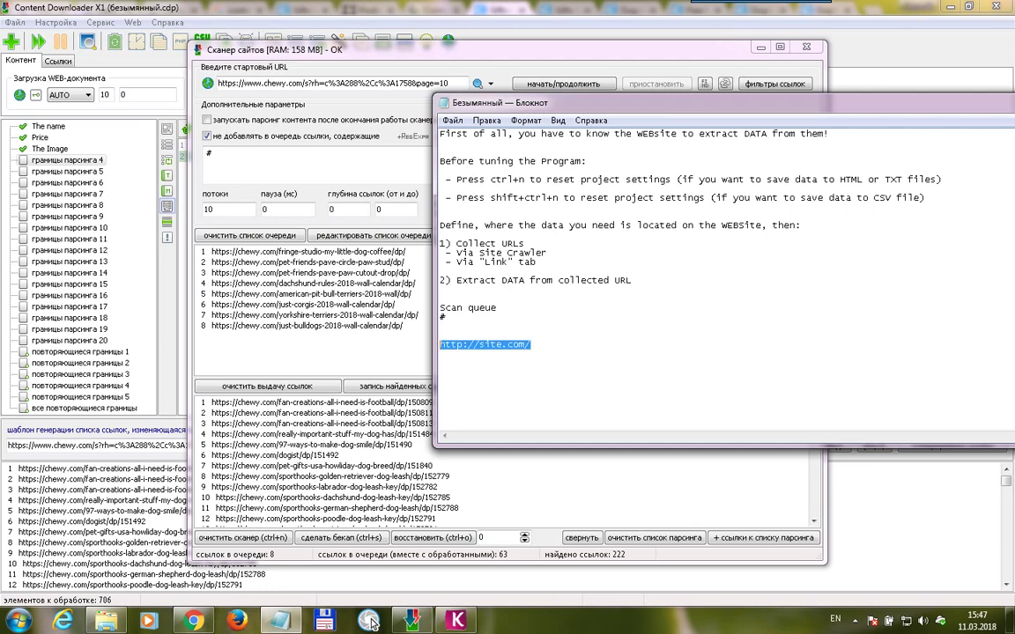
key(End)
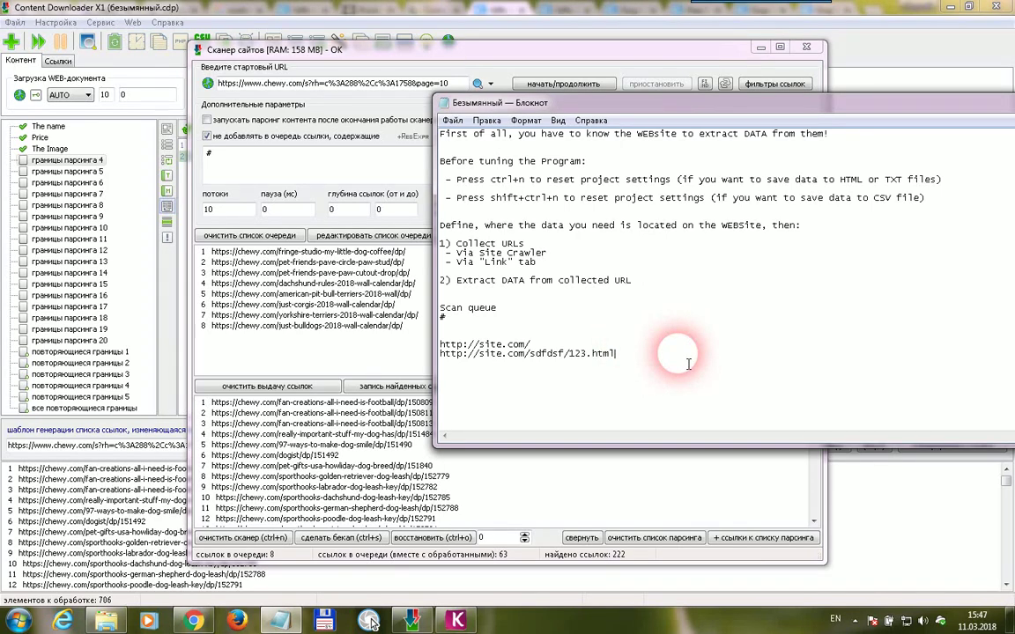
key(shift+Home)
click(562, 374)
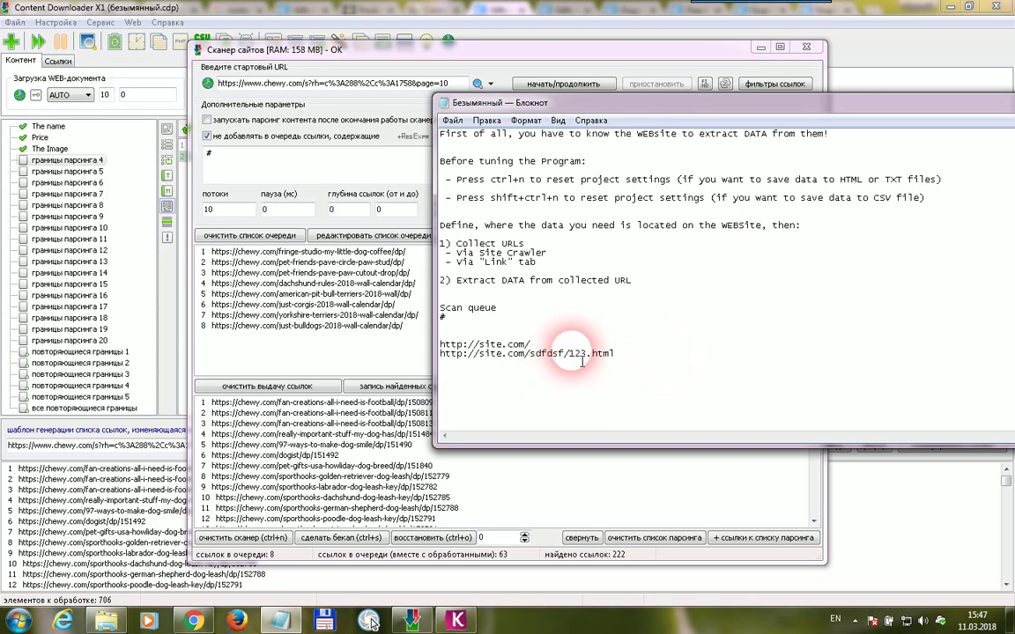
drag(569, 370, 441, 356)
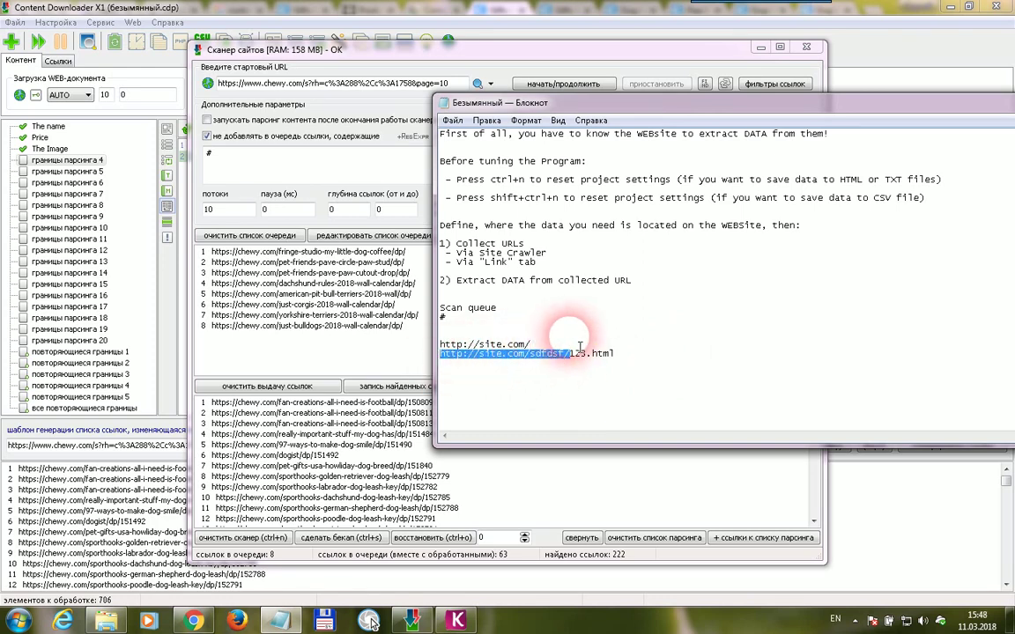
key(ctrl+c)
click(532, 345)
key(Return)
key(ctrl+v)
click(580, 353)
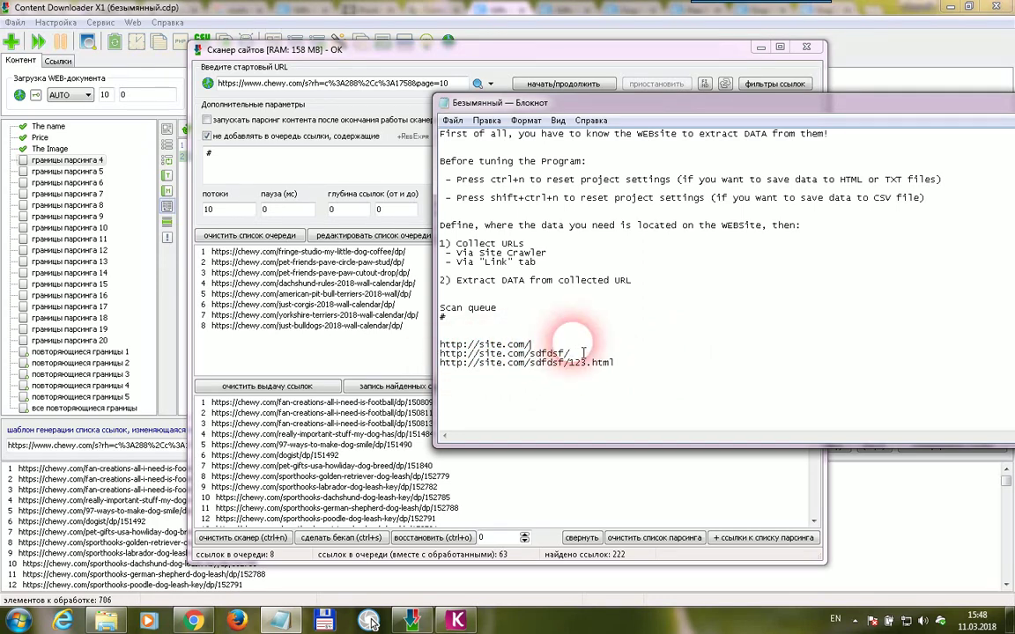
Label the three example links in Notepad, from shortest to longest, with "- depth 1", "- depth 2" and "- depth 3"
text(- depth 1)
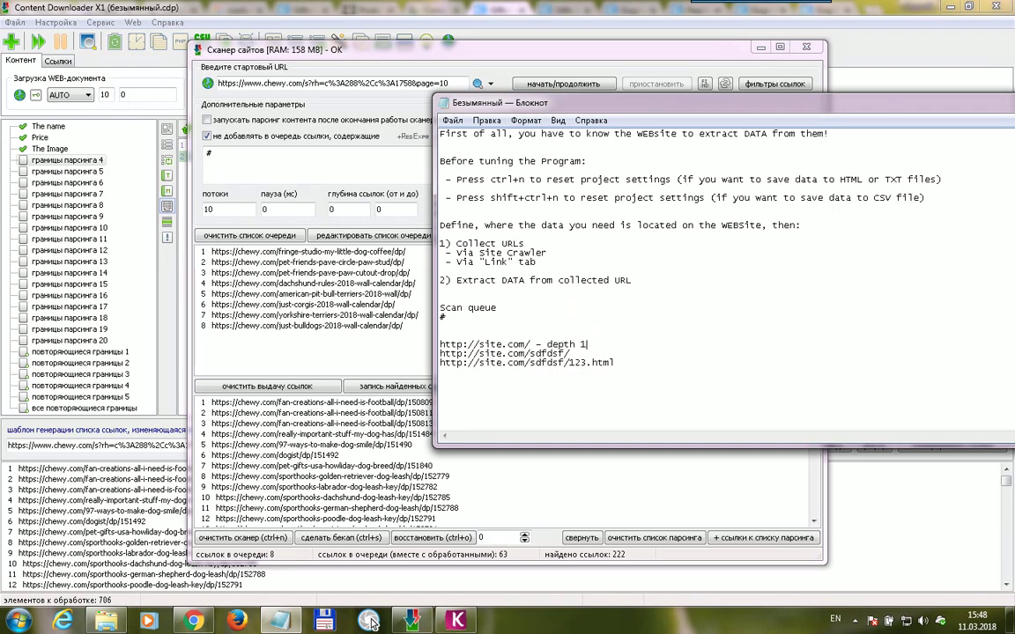
click(584, 363)
text(2)
click(627, 362)
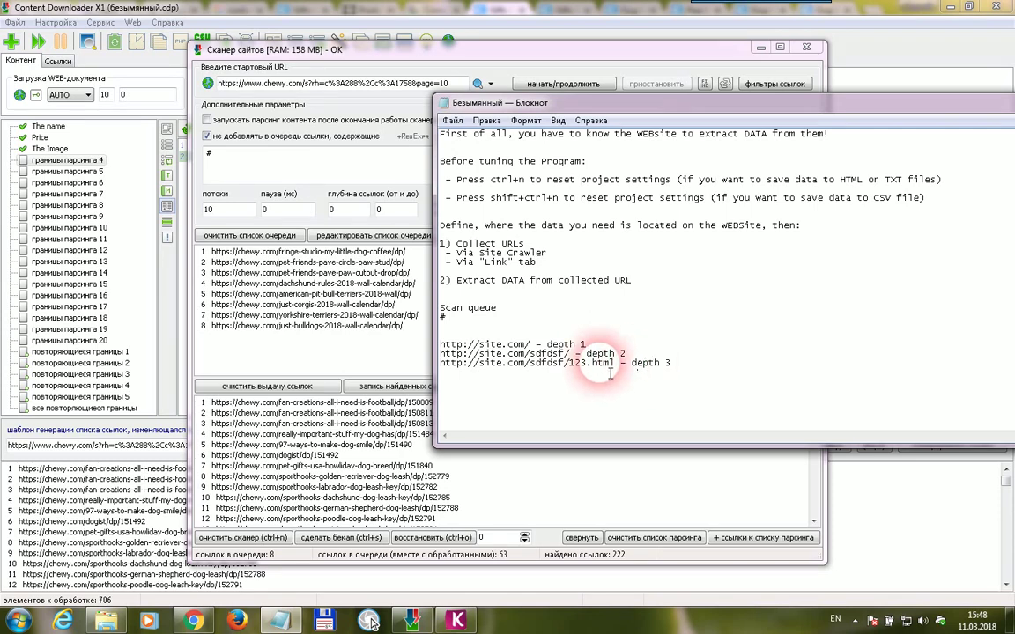
Highlight each of the three example links in turn to point out its depth level
drag(535, 346, 403, 340)
click(575, 354)
drag(576, 355, 428, 352)
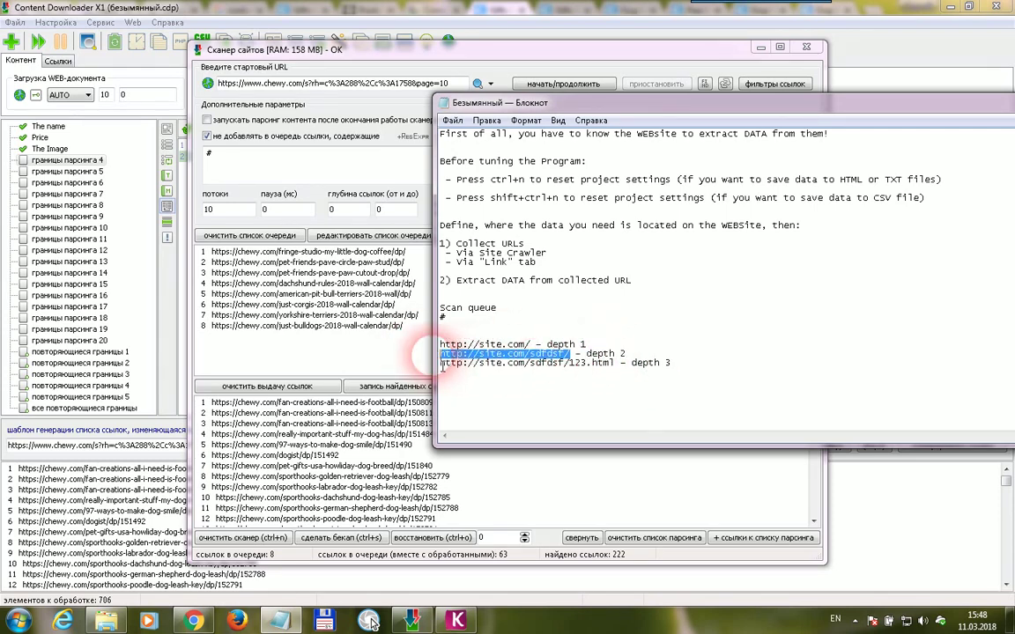
click(612, 368)
drag(615, 364, 432, 365)
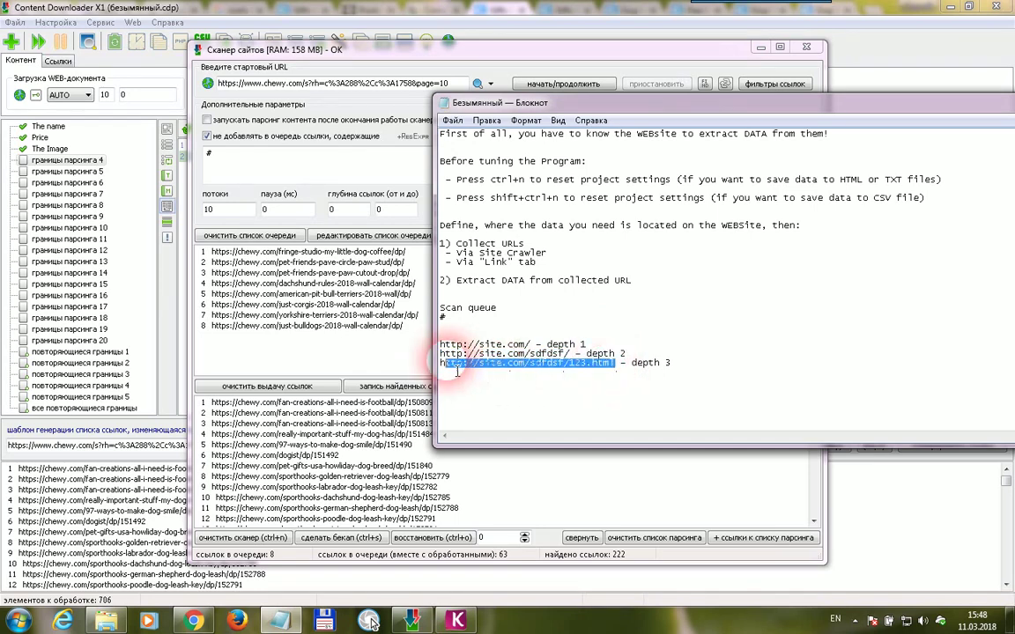
click(599, 353)
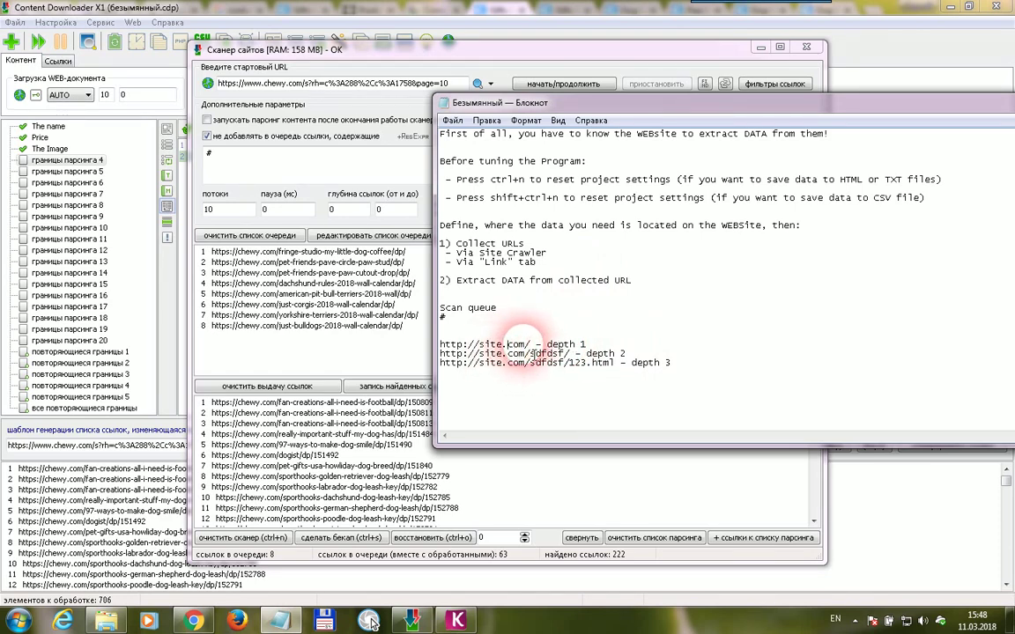
Examine the site.com, sdfdsf and 123.html parts of the example links to see how slashes determine link depth
drag(526, 345, 478, 345)
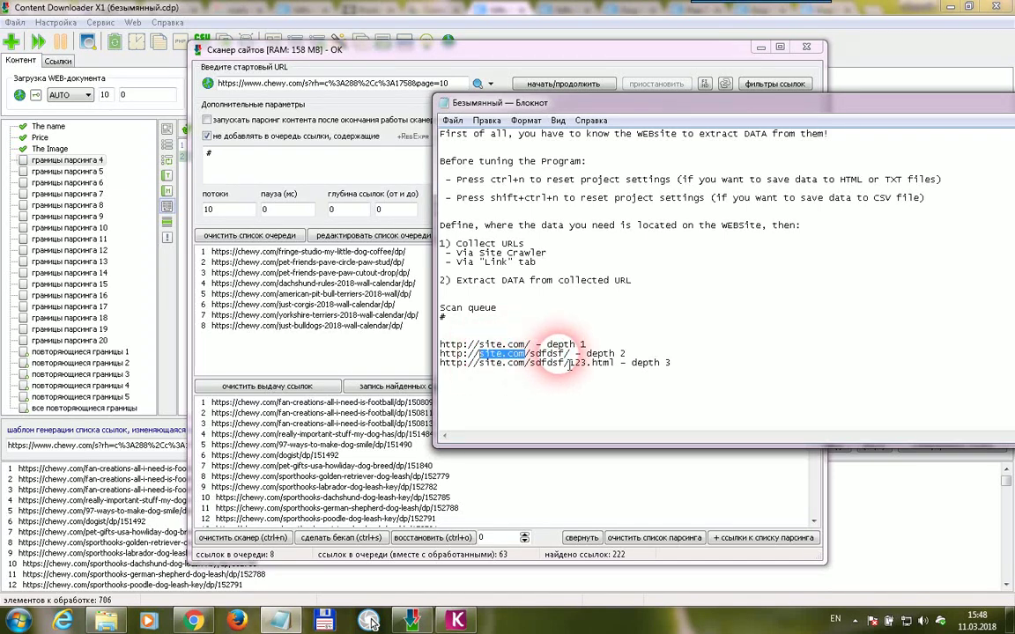
double_click(540, 356)
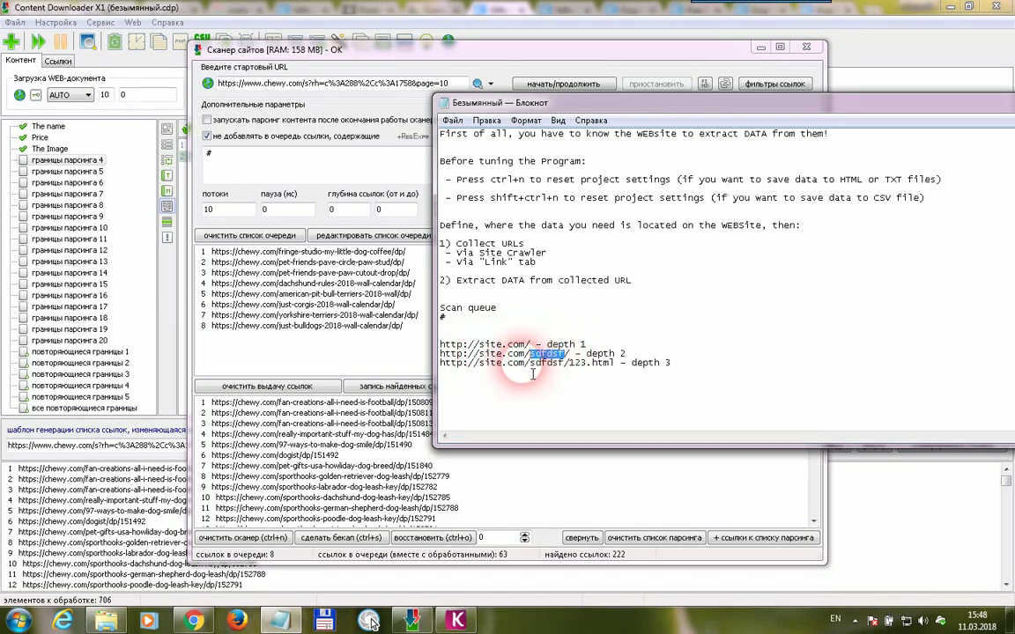
double_click(502, 363)
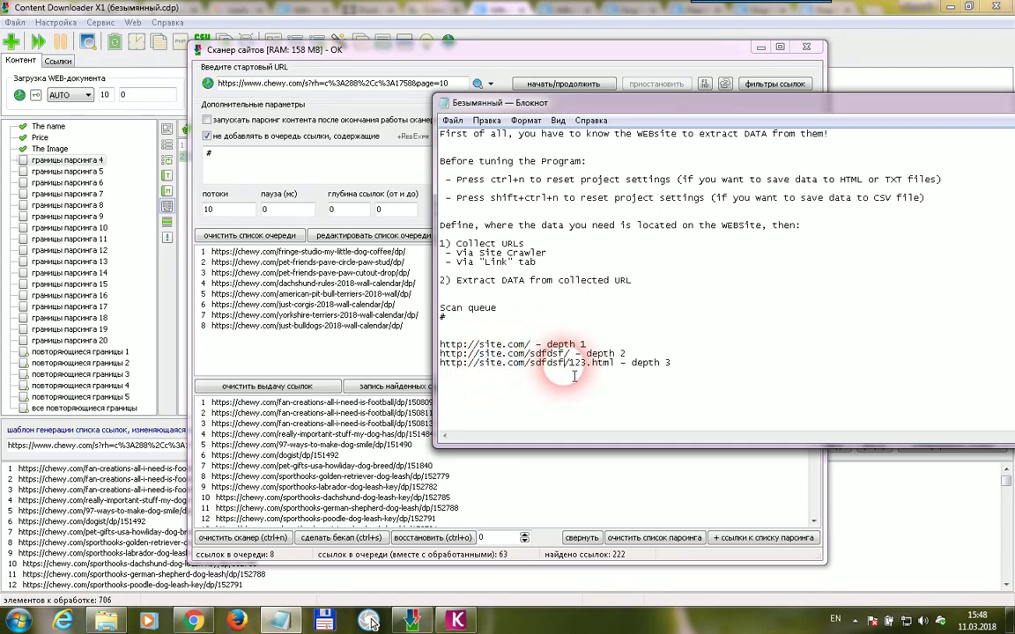
double_click(547, 363)
click(622, 373)
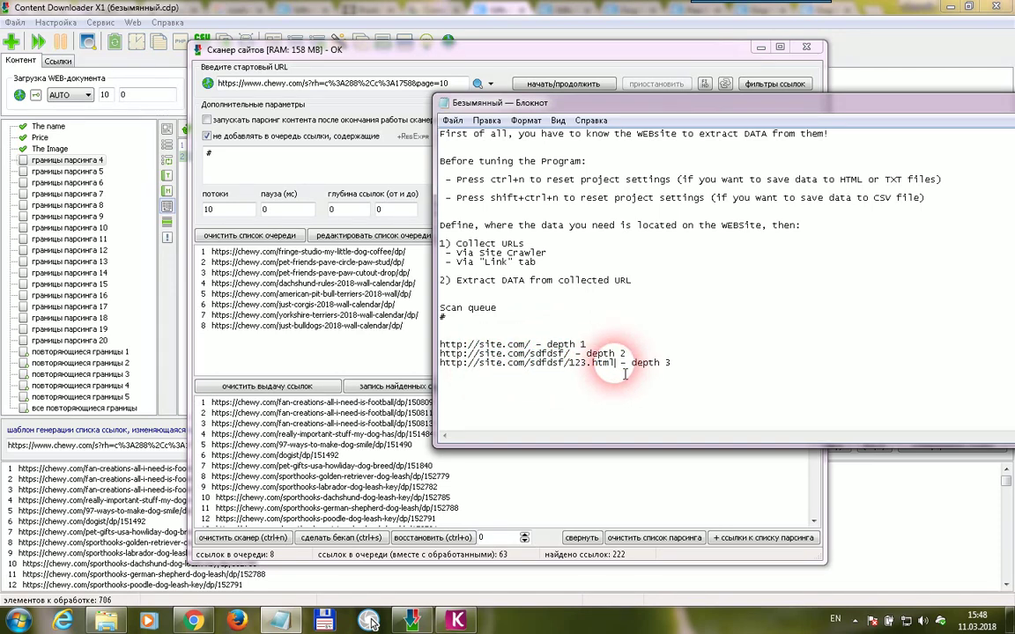
click(531, 344)
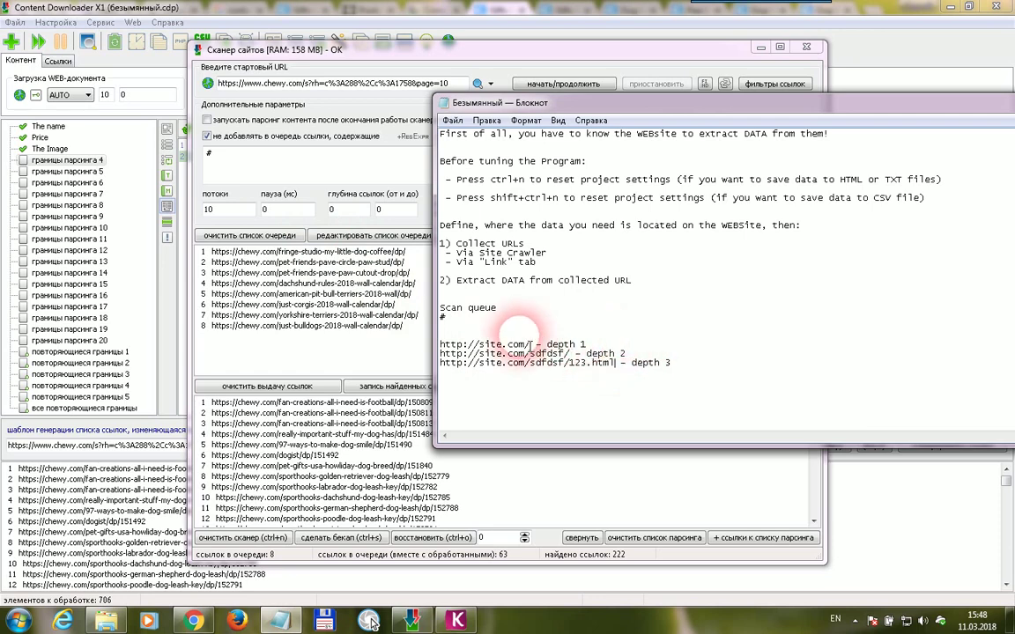
click(529, 363)
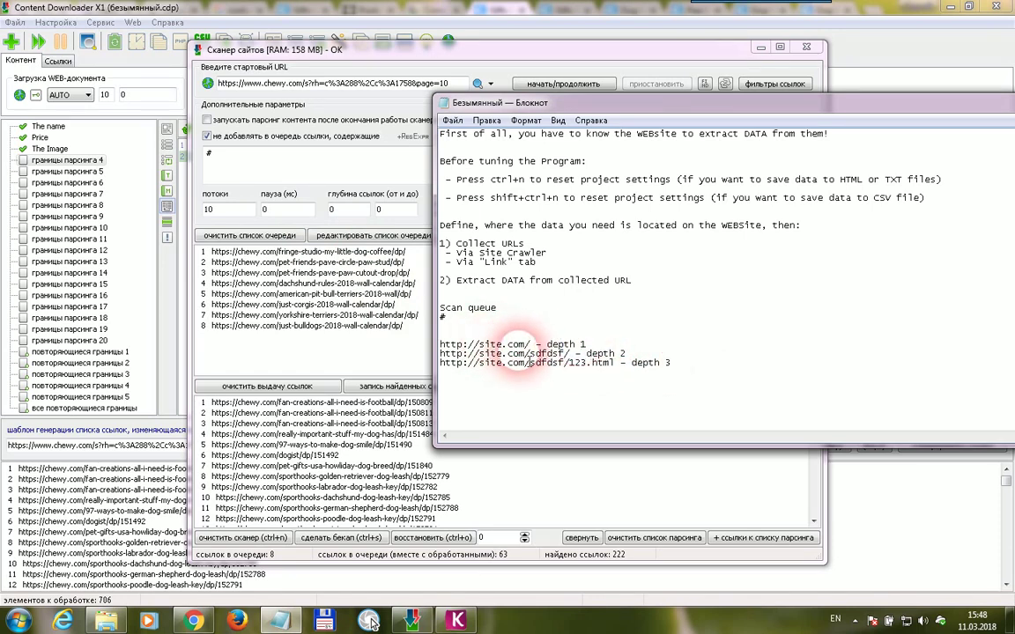
click(627, 353)
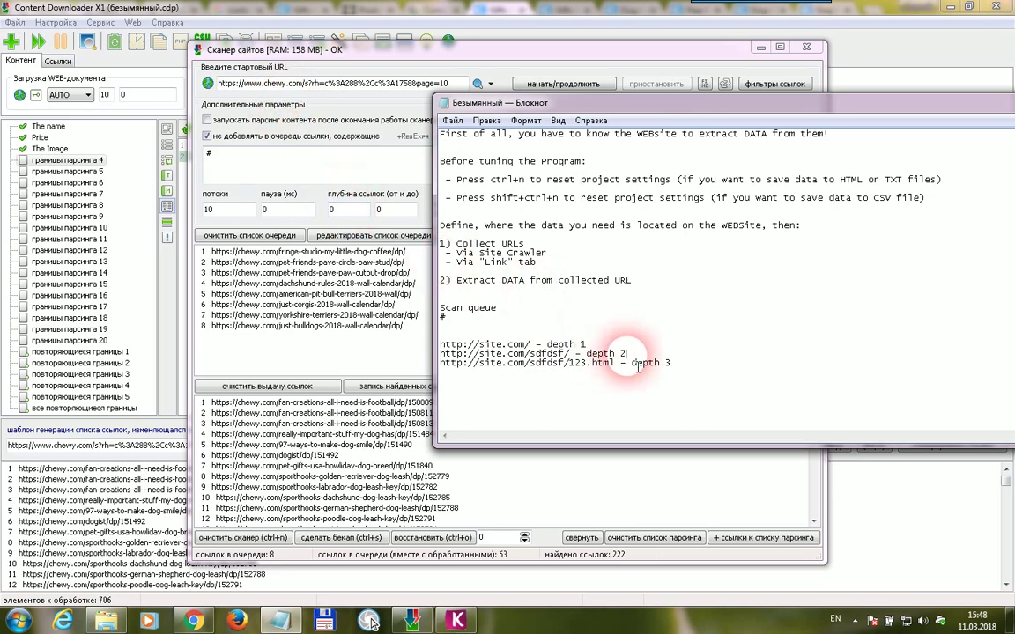
Highlight the depth 2 example, and set both the minimum and maximum link depth in the site scanner to 2
drag(627, 354, 392, 348)
click(353, 209)
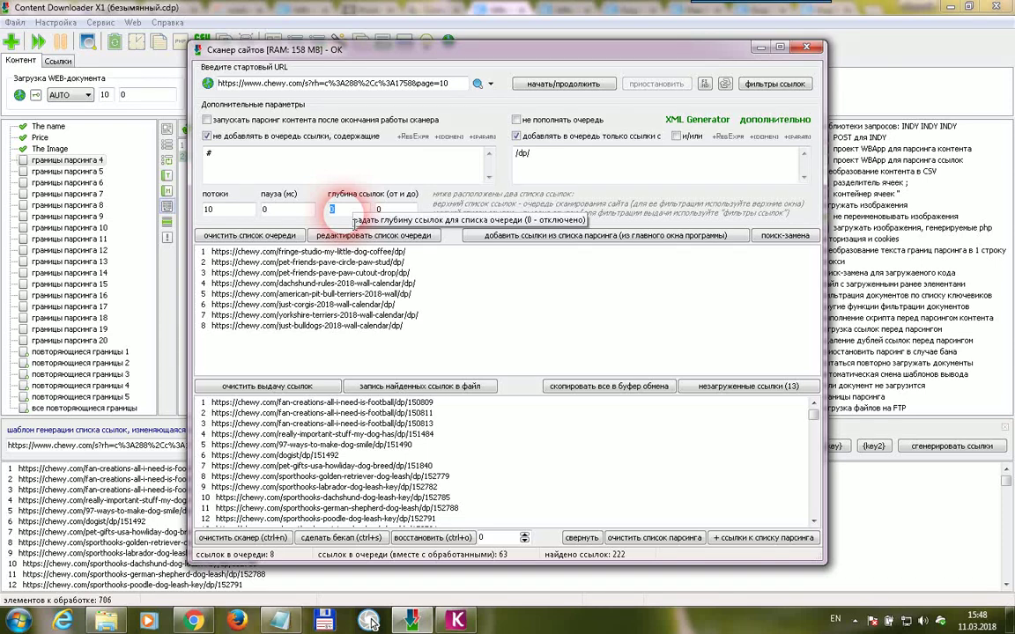
text(2)
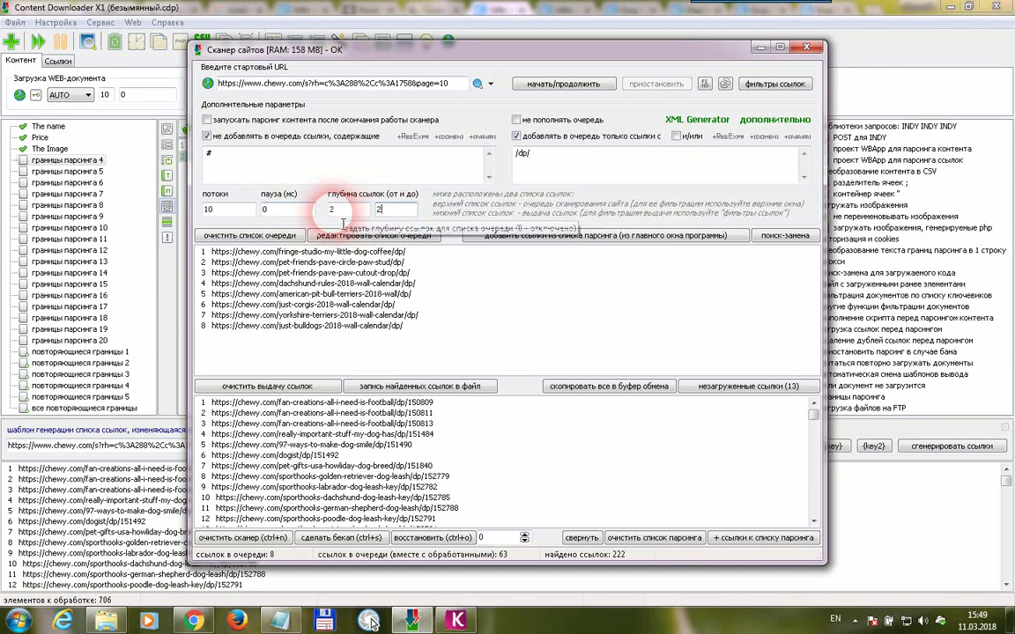
click(388, 209)
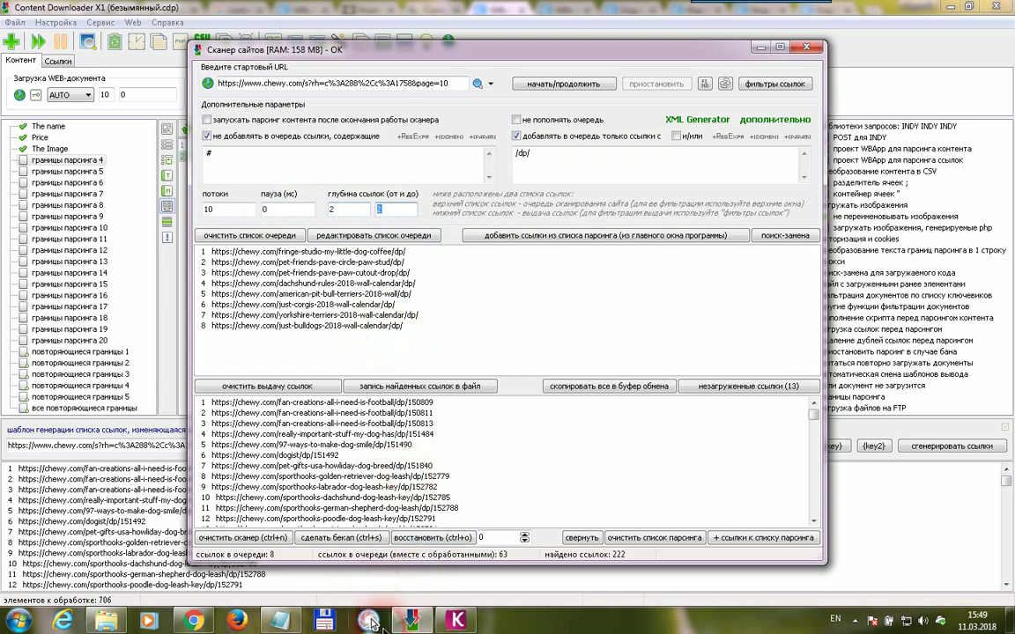
Highlight the depth 2 and depth 3 examples in Notepad, and set the scanner's maximum link depth to 3
click(370, 623)
click(616, 356)
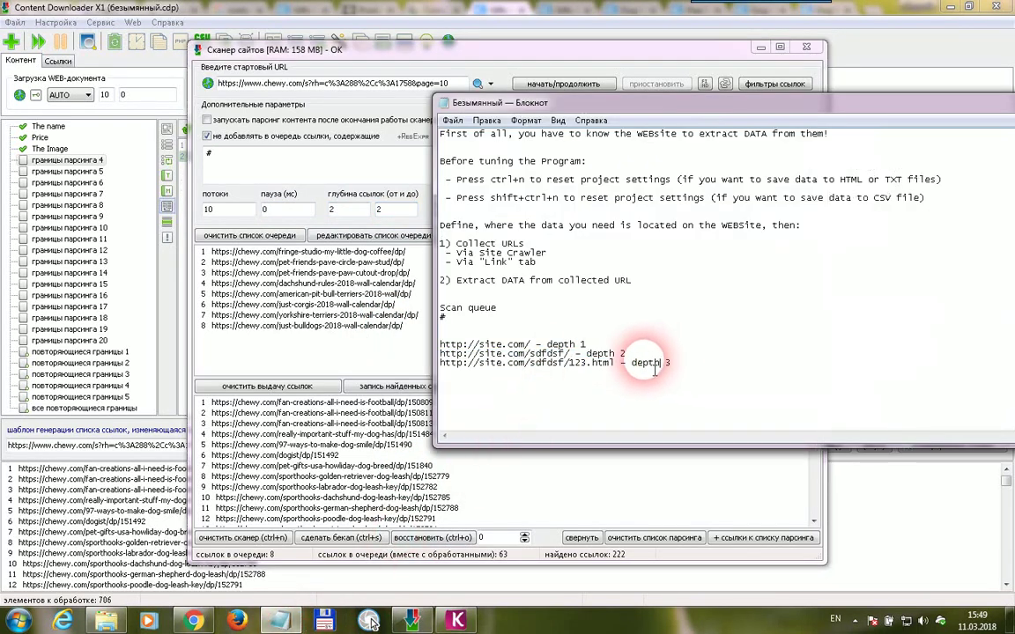
drag(692, 372, 445, 370)
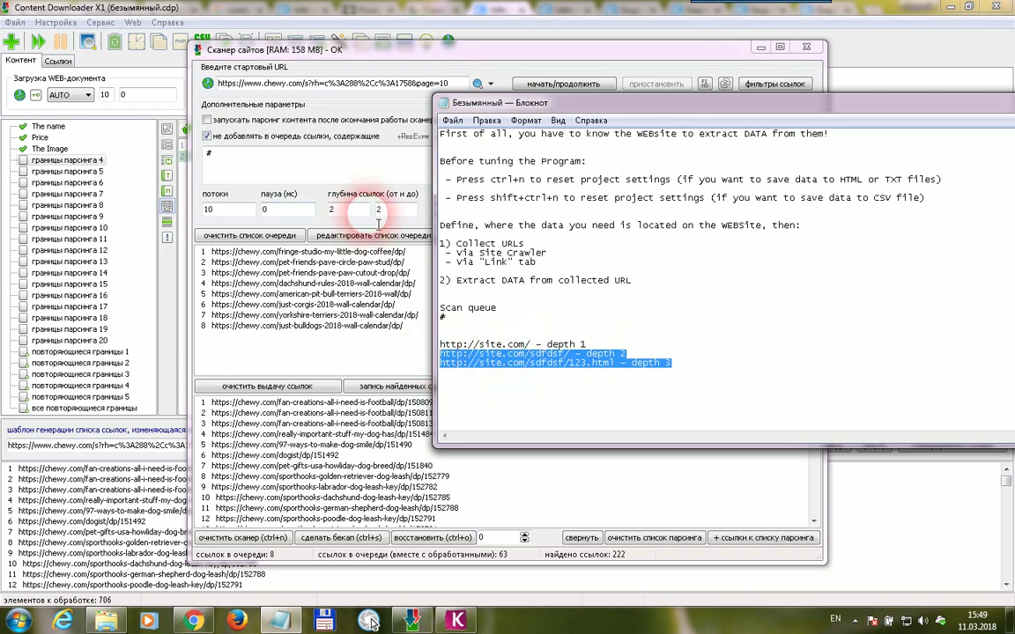
click(365, 201)
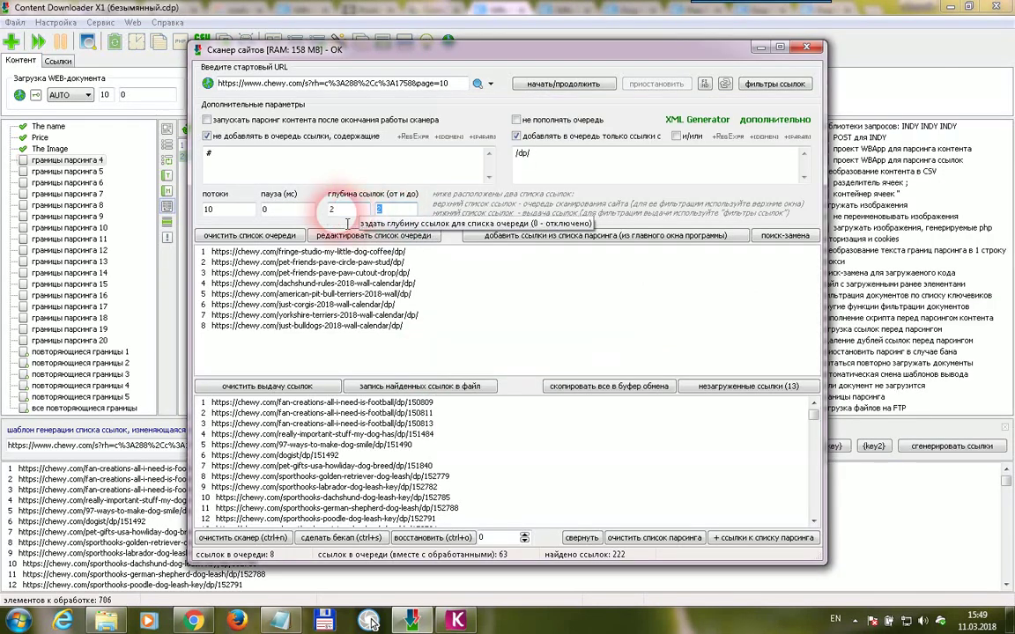
double_click(333, 209)
double_click(379, 209)
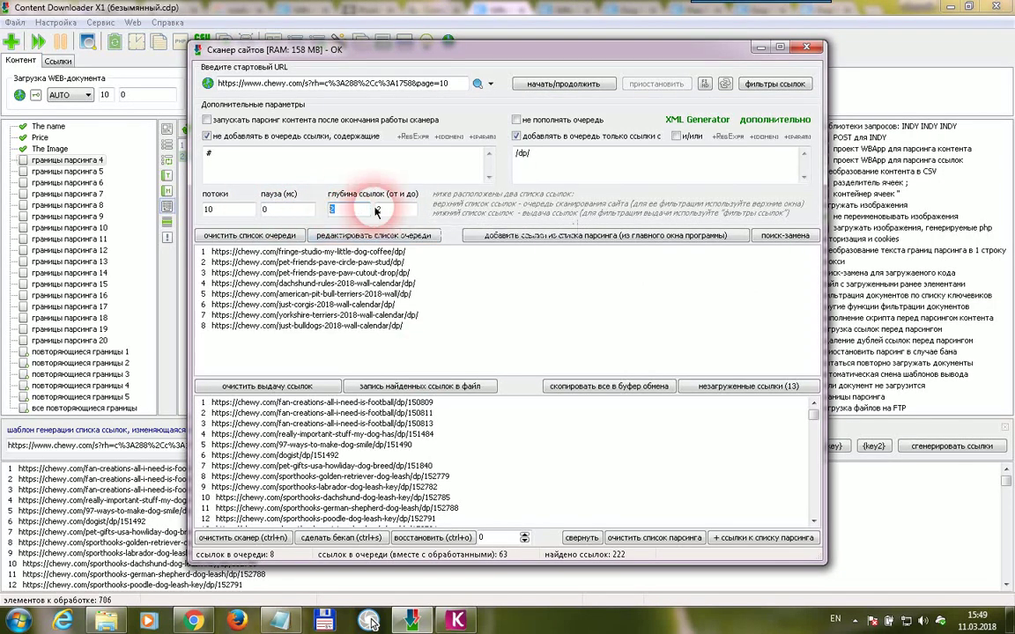
text(3)
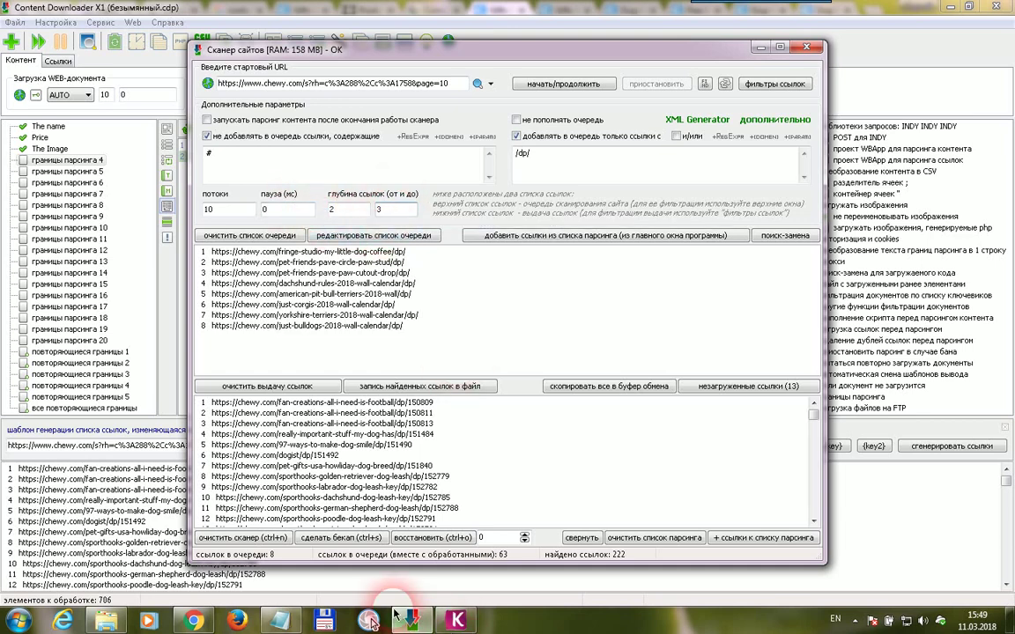
Compare the depth 3 example link in Notepad with the product links in the site scanner's queue
click(278, 622)
drag(670, 363, 434, 377)
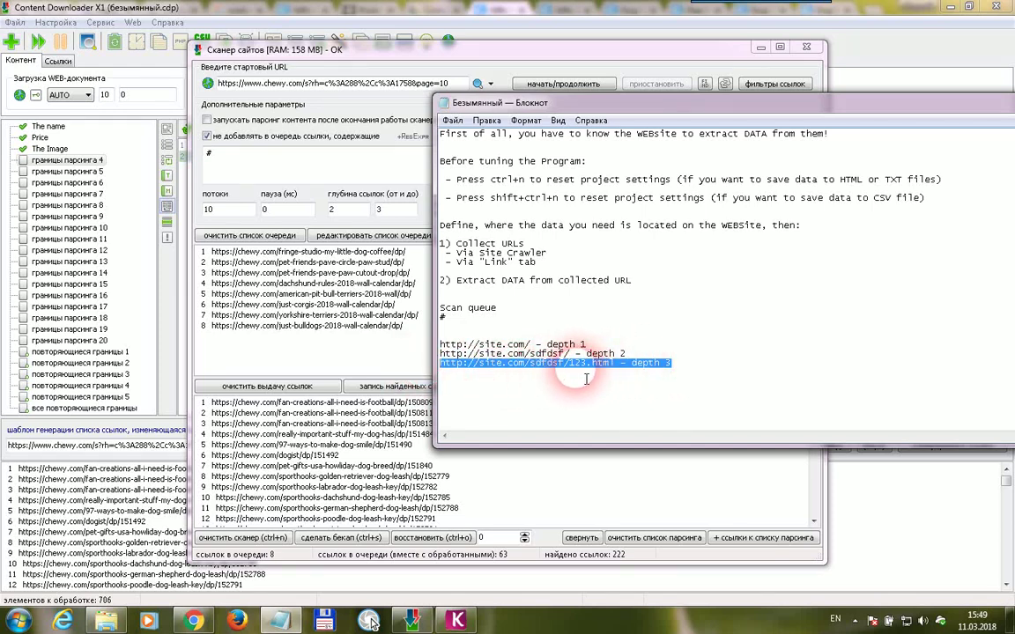
click(440, 95)
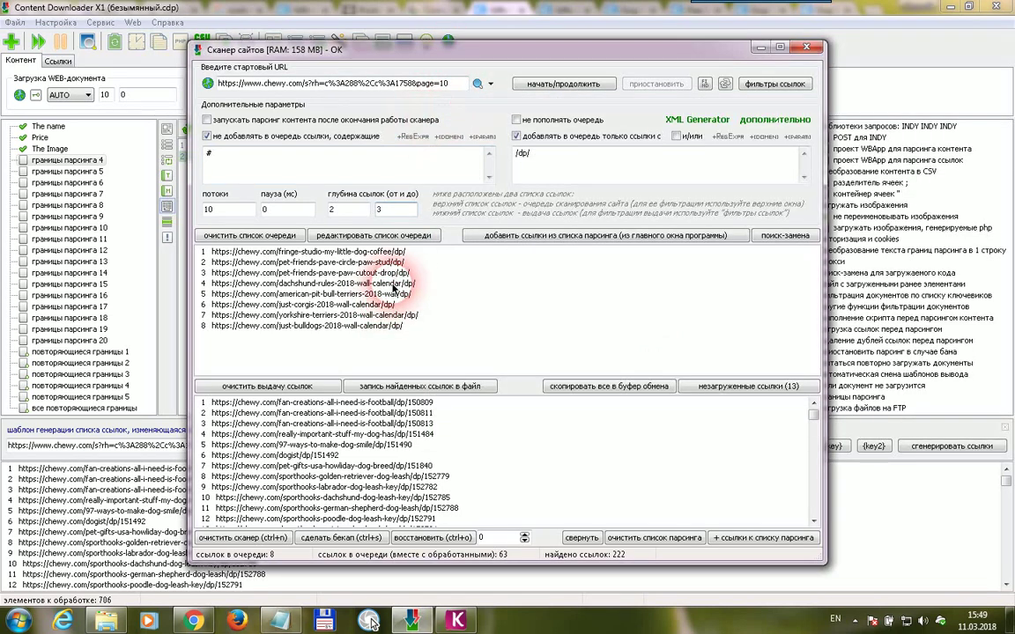
click(333, 325)
click(291, 252)
click(295, 283)
click(300, 314)
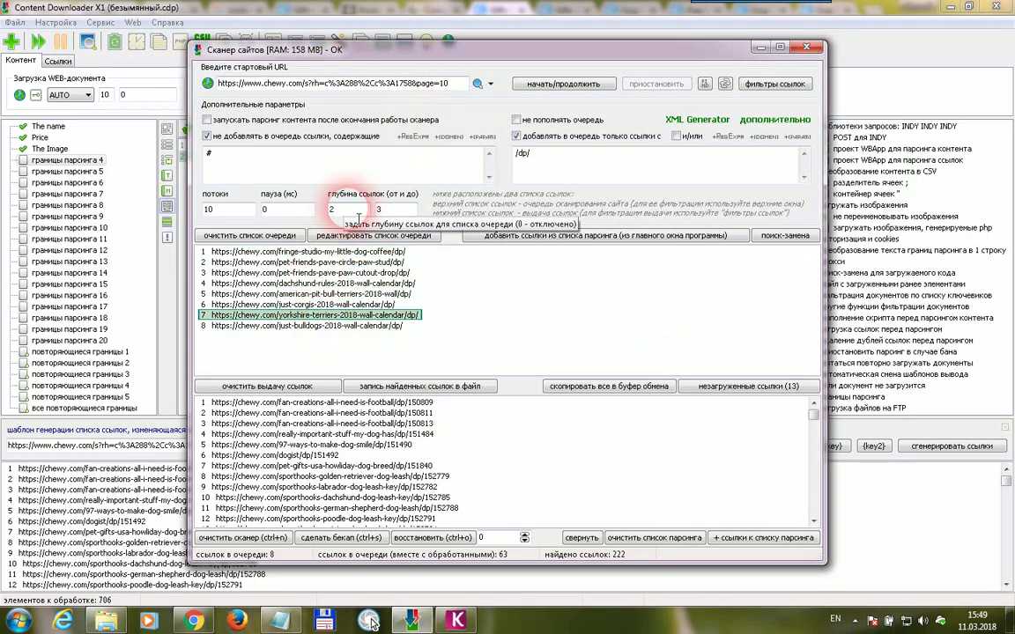
Set the site scanner's minimum link depth to 3
click(363, 213)
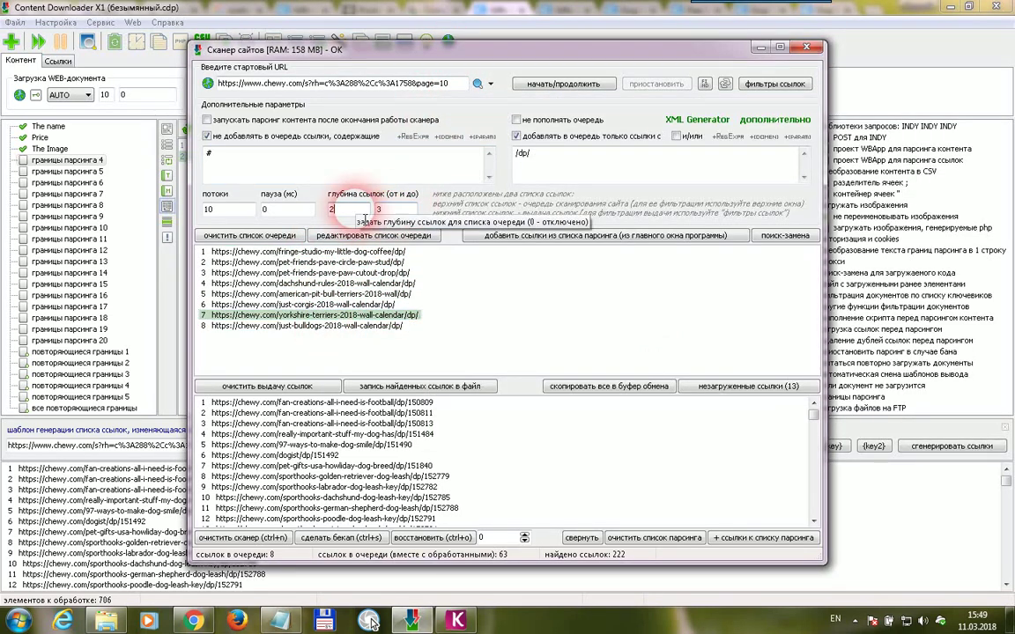
key(BackSpace)
text(3)
drag(330, 210, 283, 209)
click(335, 212)
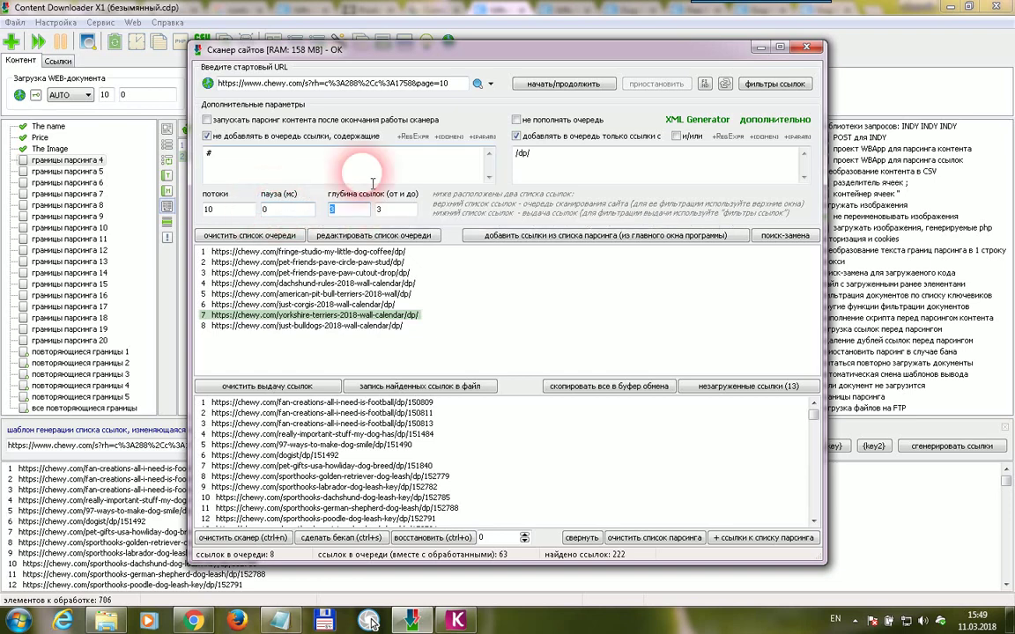